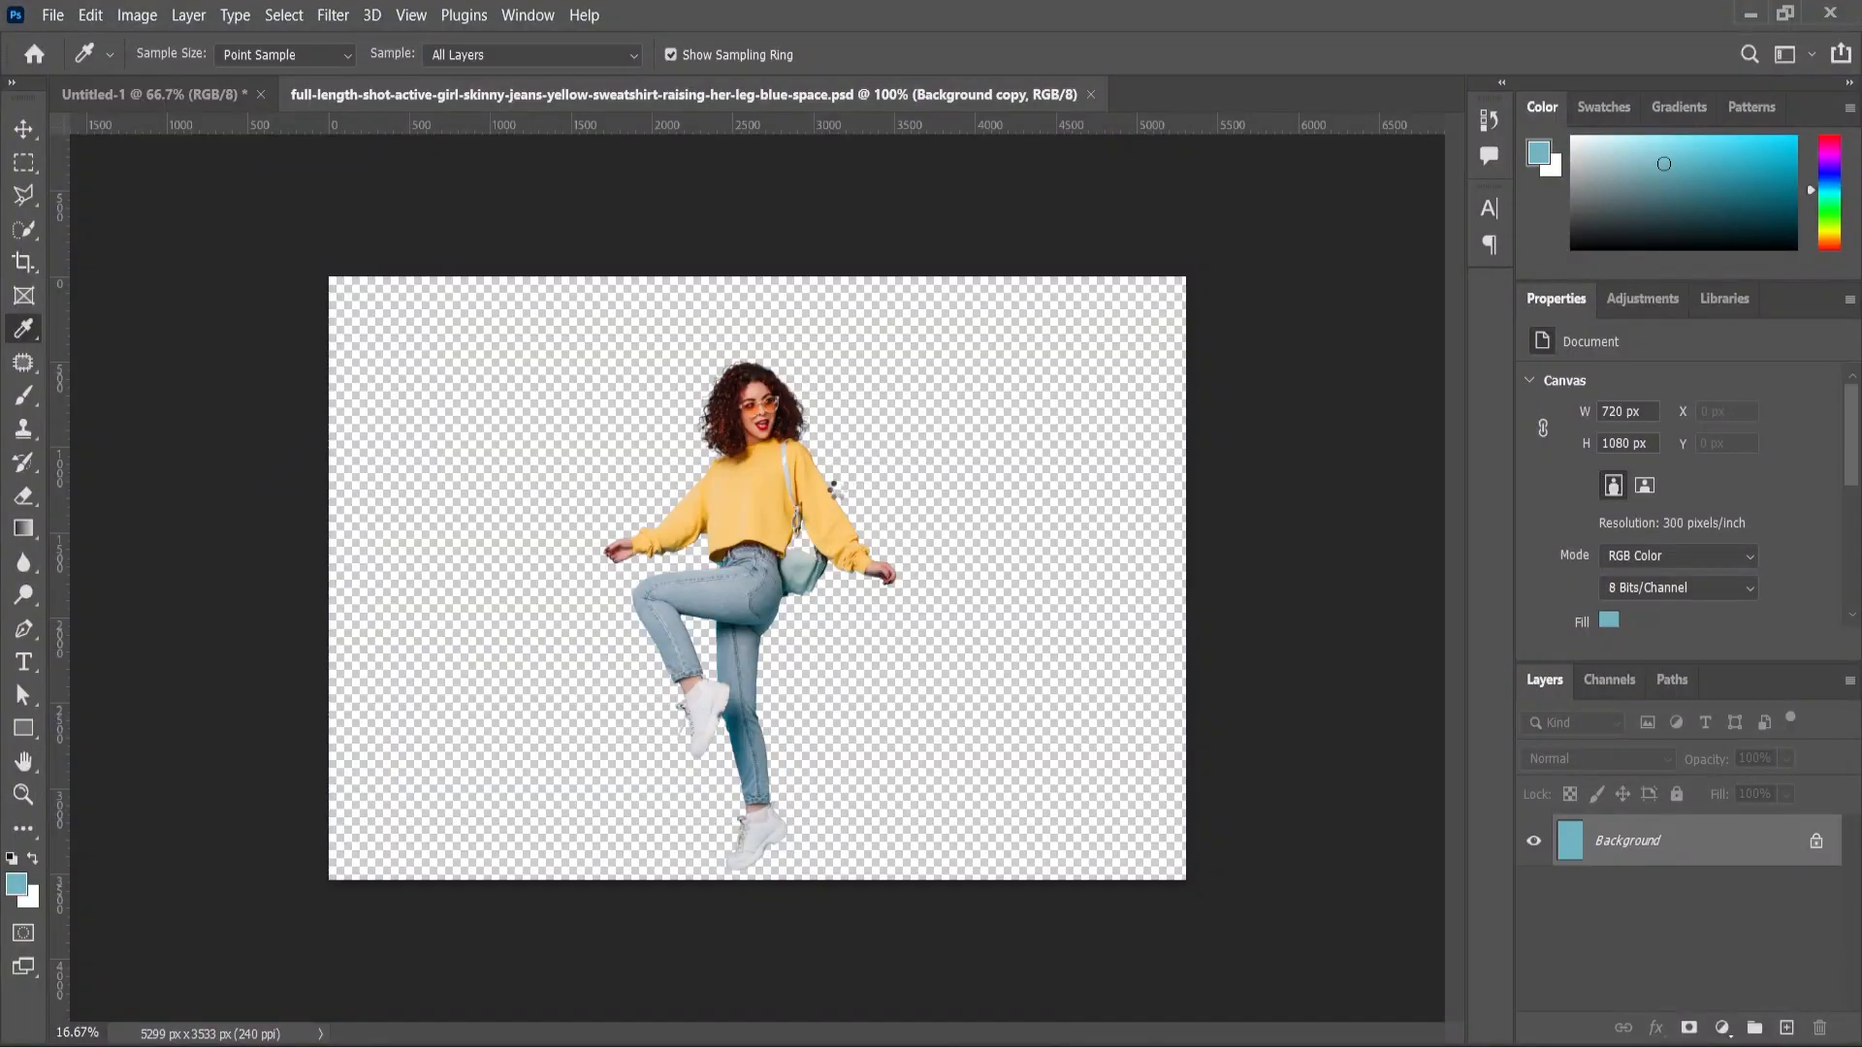
Bring the cut-out woman layer into the Untitled-1 document and scale it down to about 1607 × 1071 px.
key("v")
mouse_move(761, 473)
left_mouse_down()
mouse_move(189, 101)
mouse_move(776, 457)
left_mouse_up()
scroll(834, 568, "down", 5)
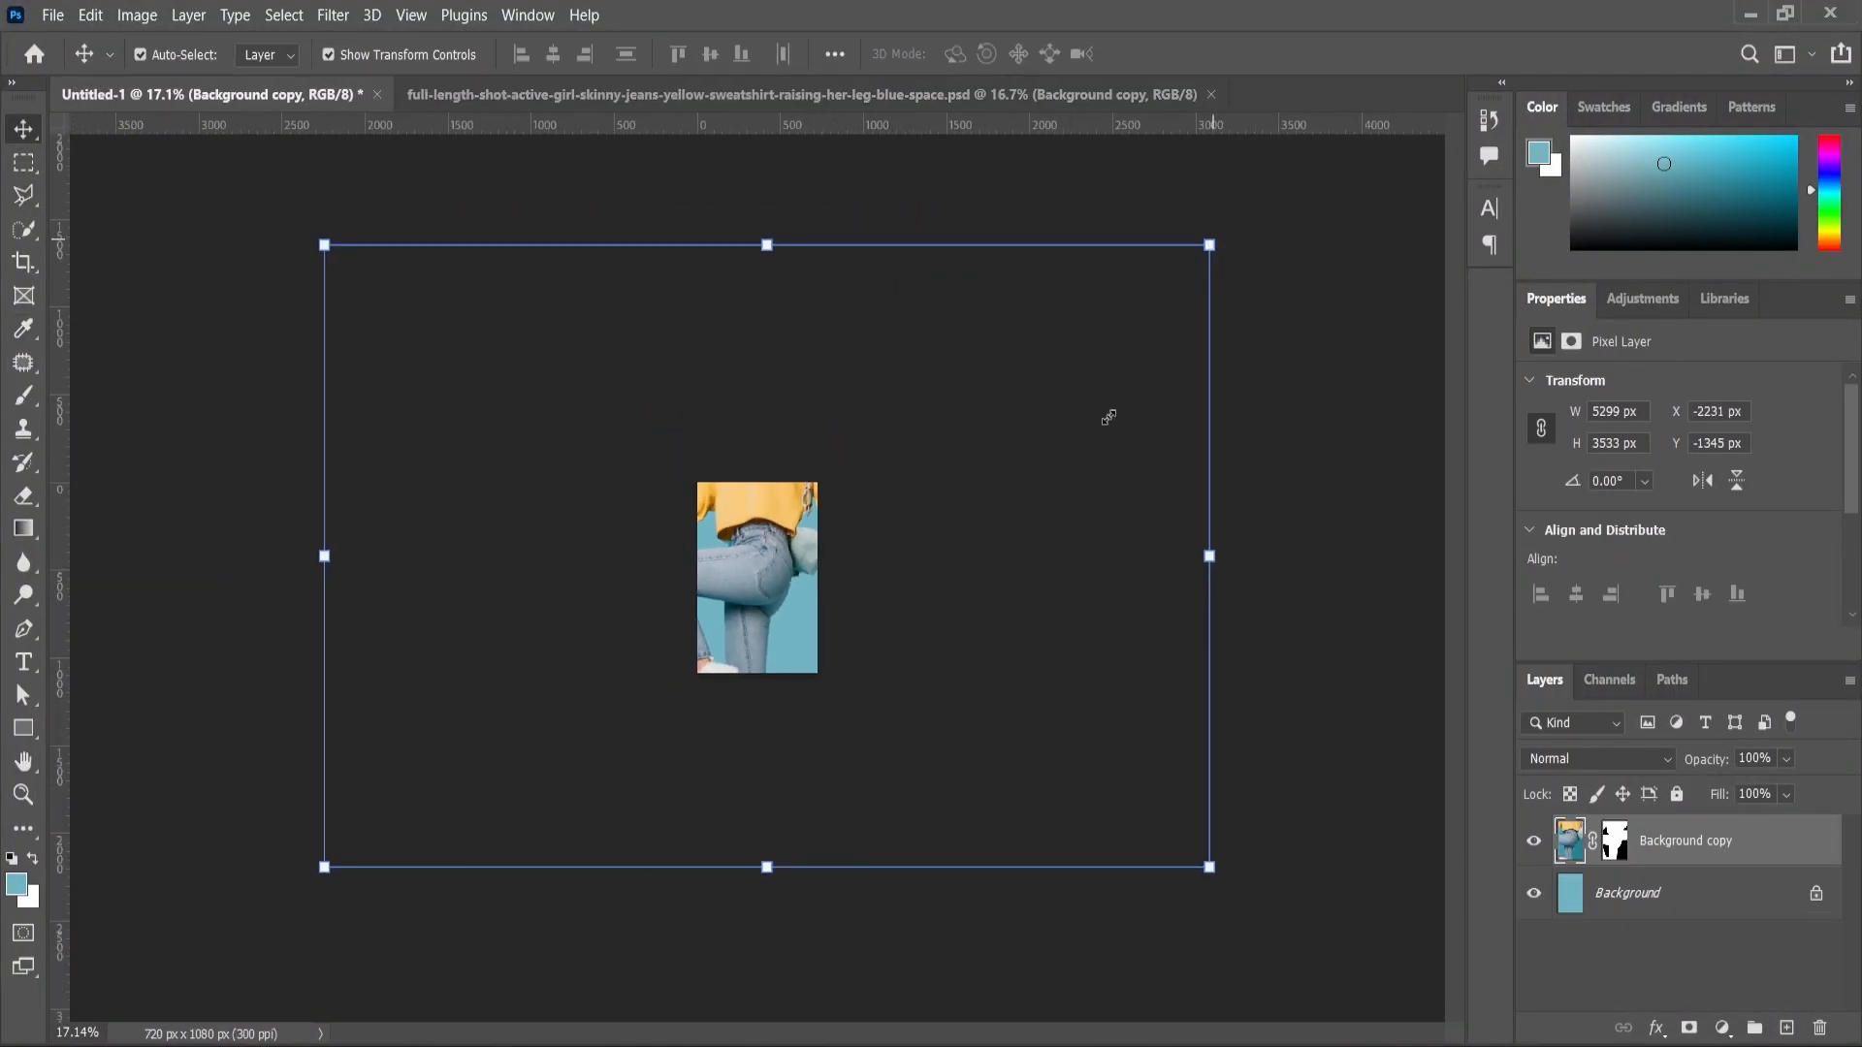
key("ctrl+t")
left_click_drag(1073, 466, 984, 599)
Reduce the woman layer to about 1428 × 952 px and position the figure centrally on the blue canvas.
left_click(23, 794)
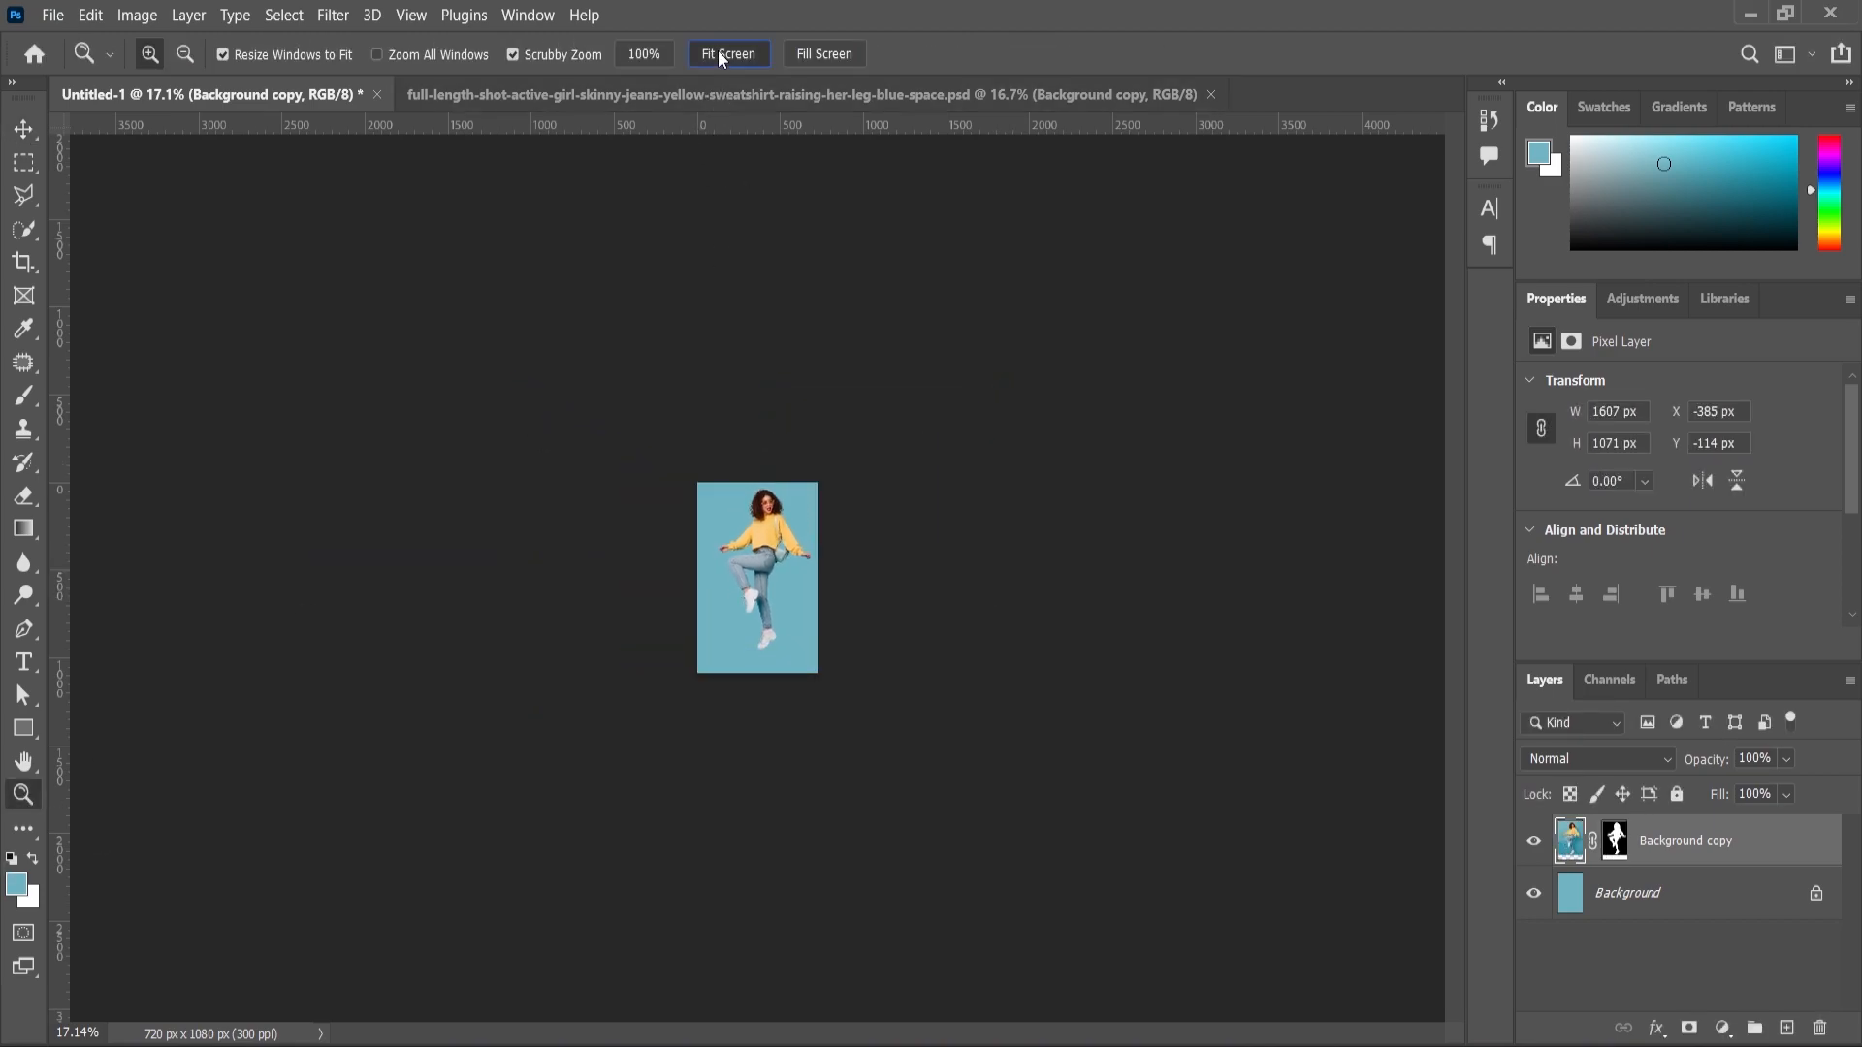
left_click(725, 54)
left_click(21, 134)
key("ctrl+t")
scroll(823, 485, "down", 2)
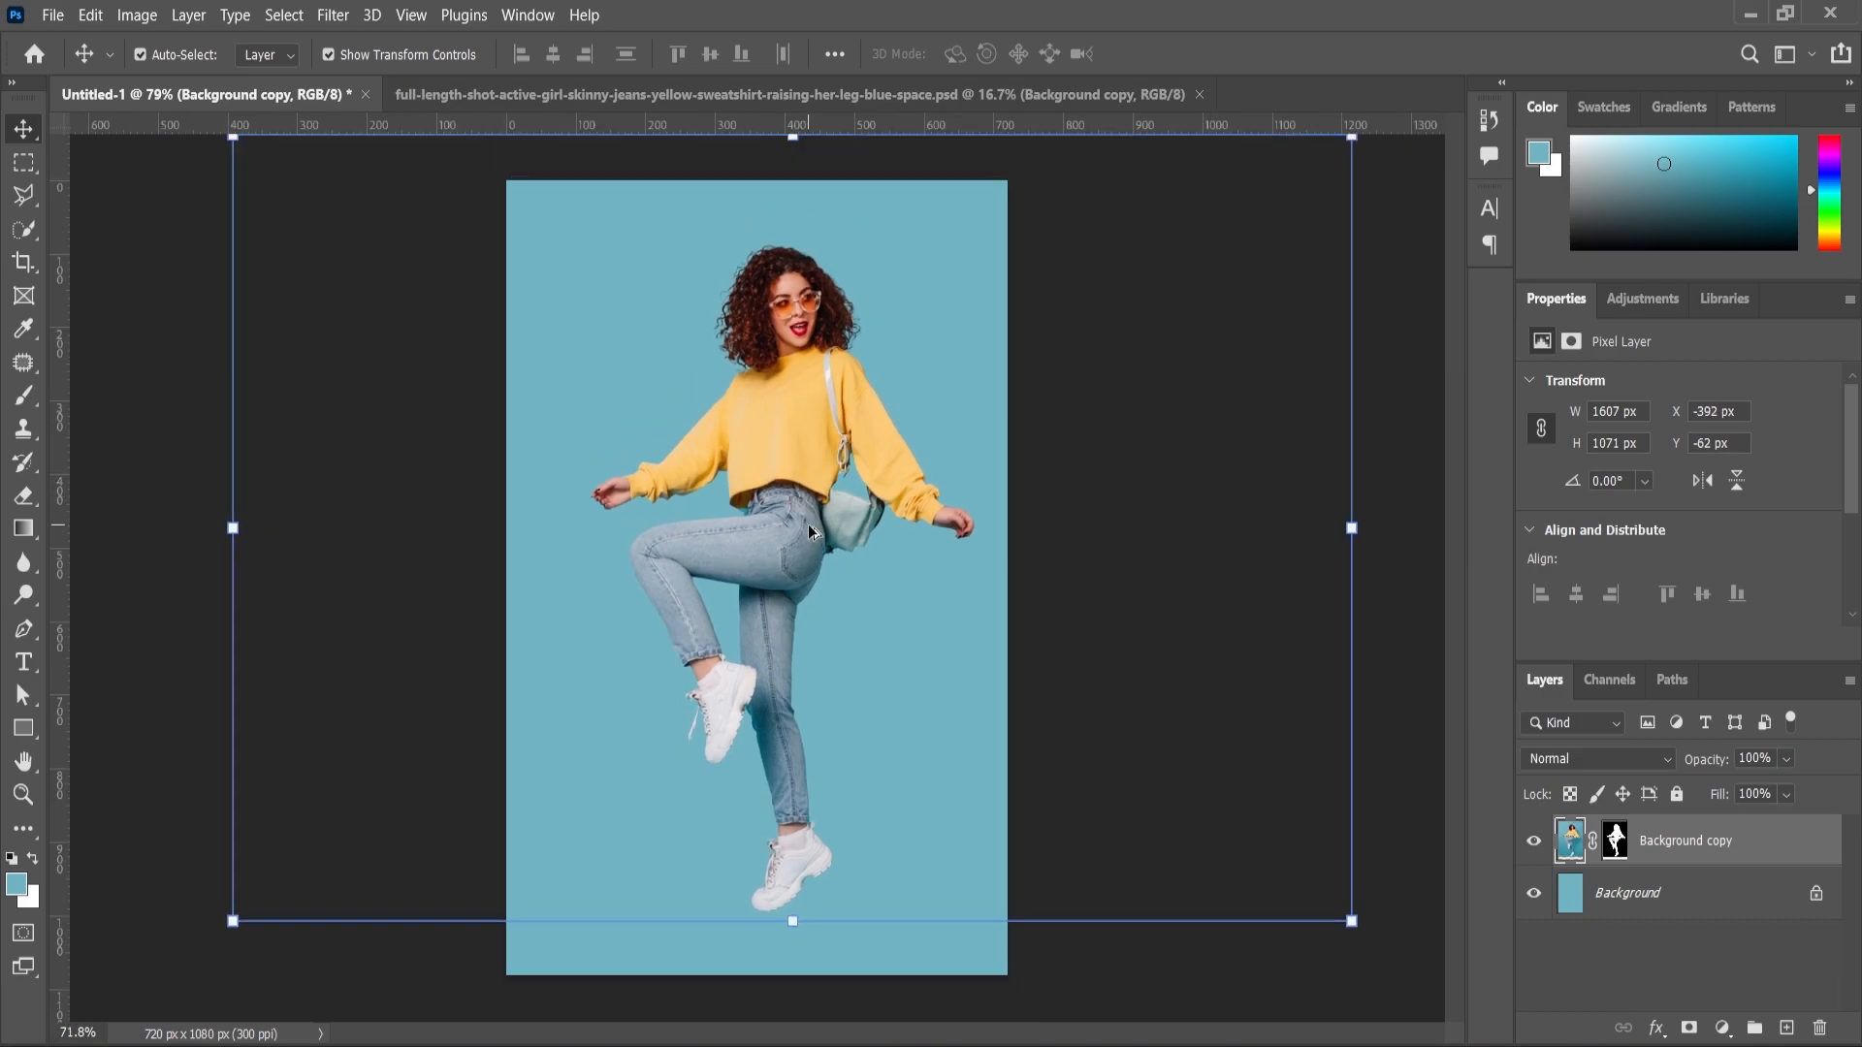
mouse_move(1314, 218)
left_mouse_down()
mouse_move(1282, 241)
mouse_move(1279, 274)
left_mouse_up()
left_click_drag(826, 547, 820, 550)
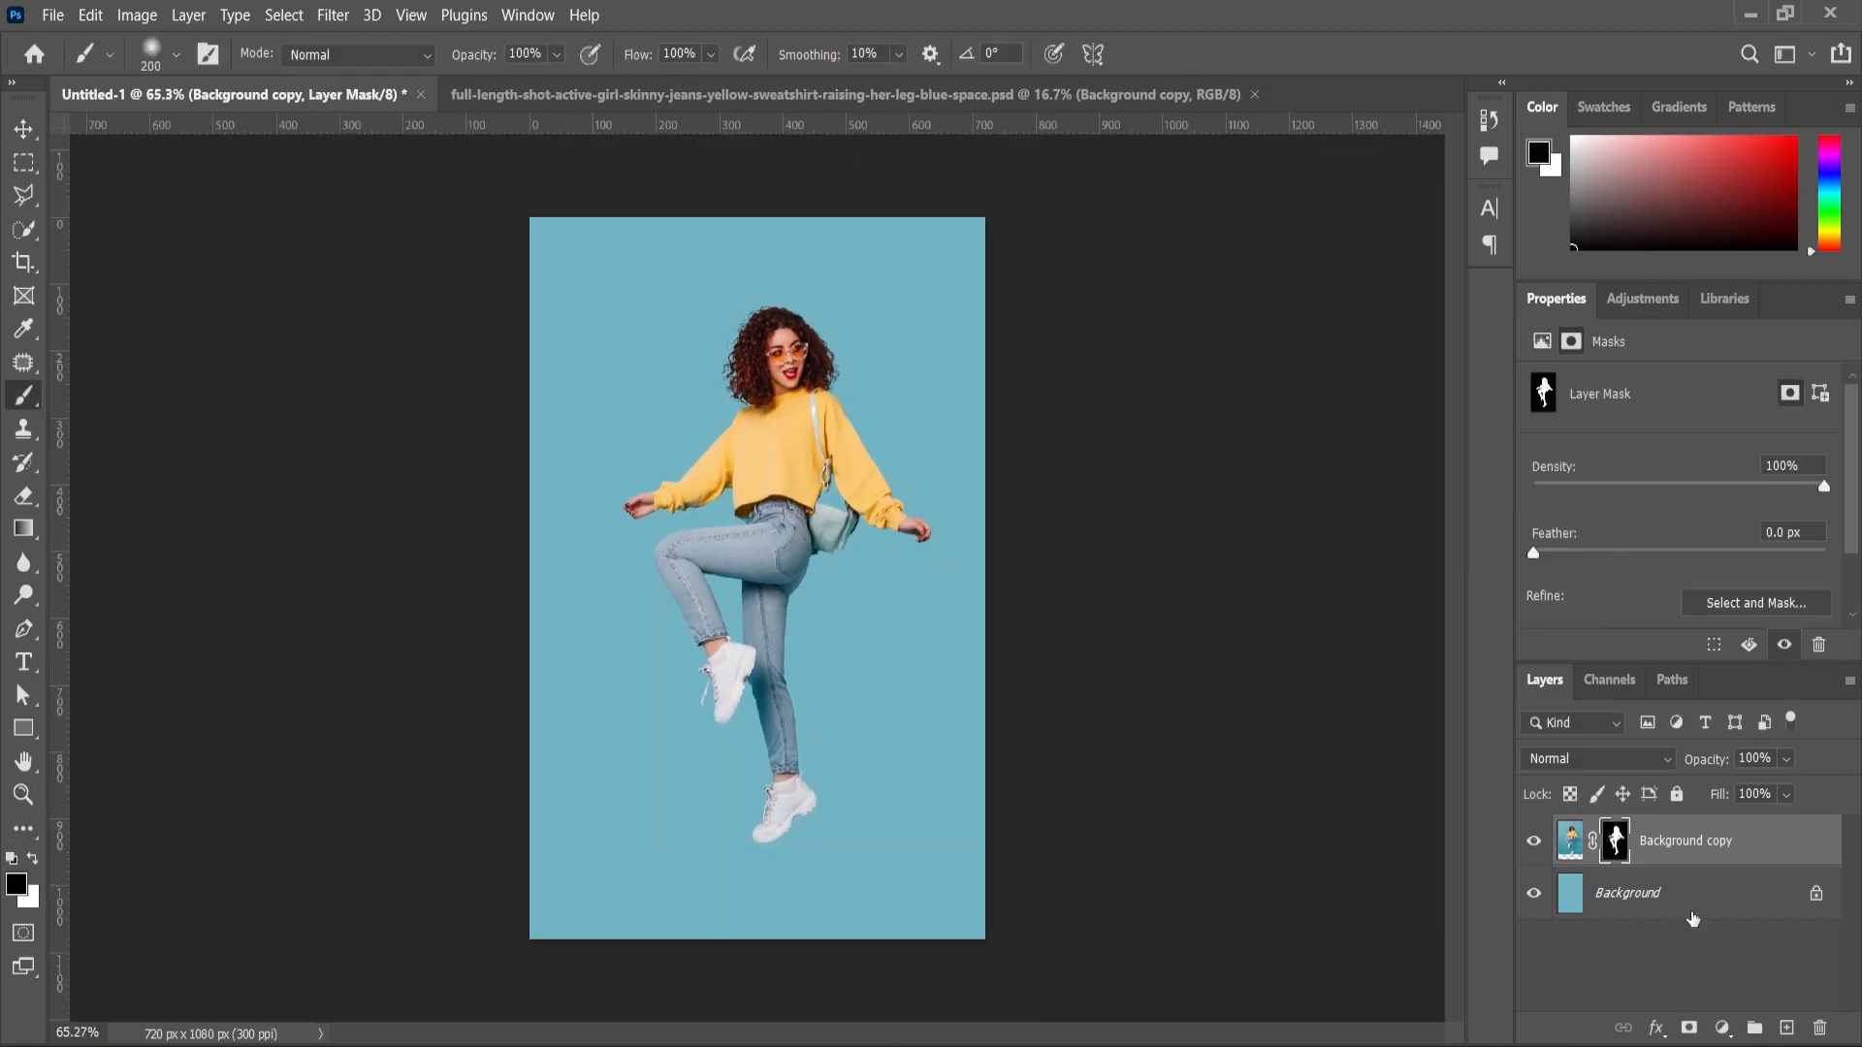
Convert the woman layer to a smart object and add a Drop Shadow effect to it.
right_click(1660, 844)
left_click(1410, 363)
left_click(1657, 1028)
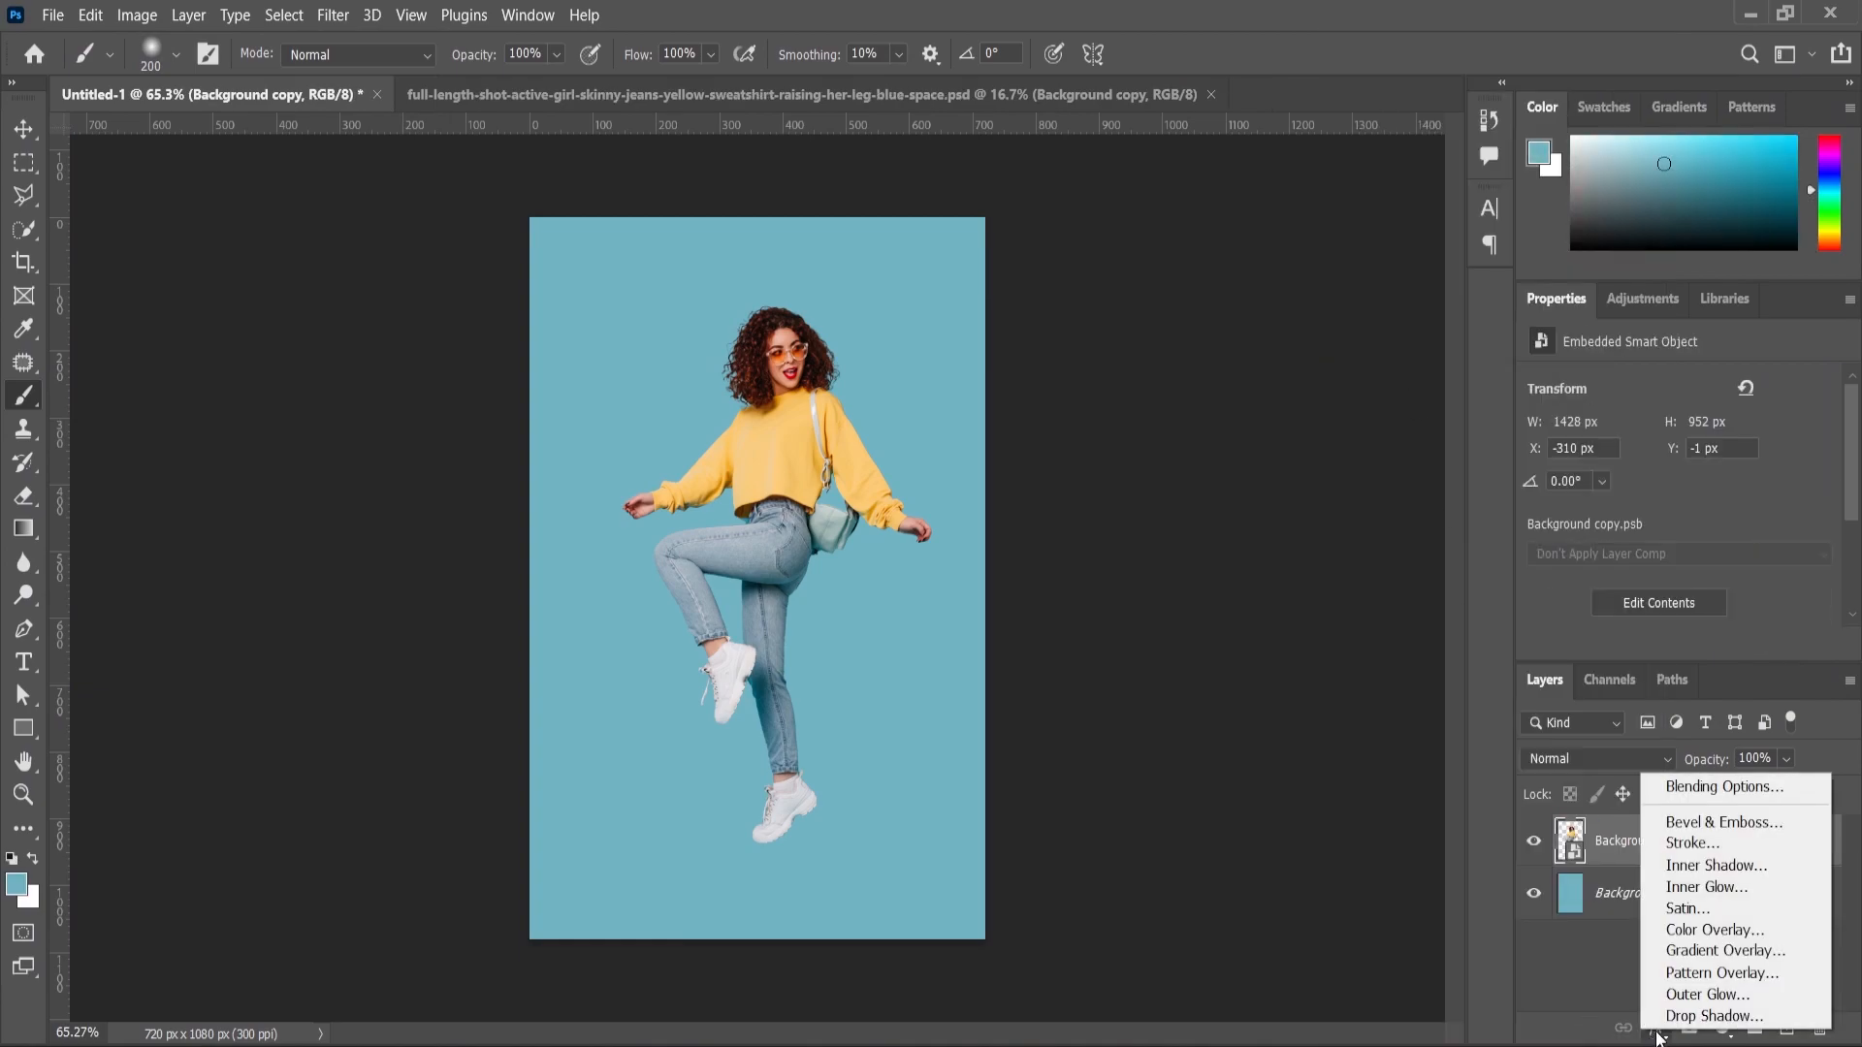
left_click(1707, 1015)
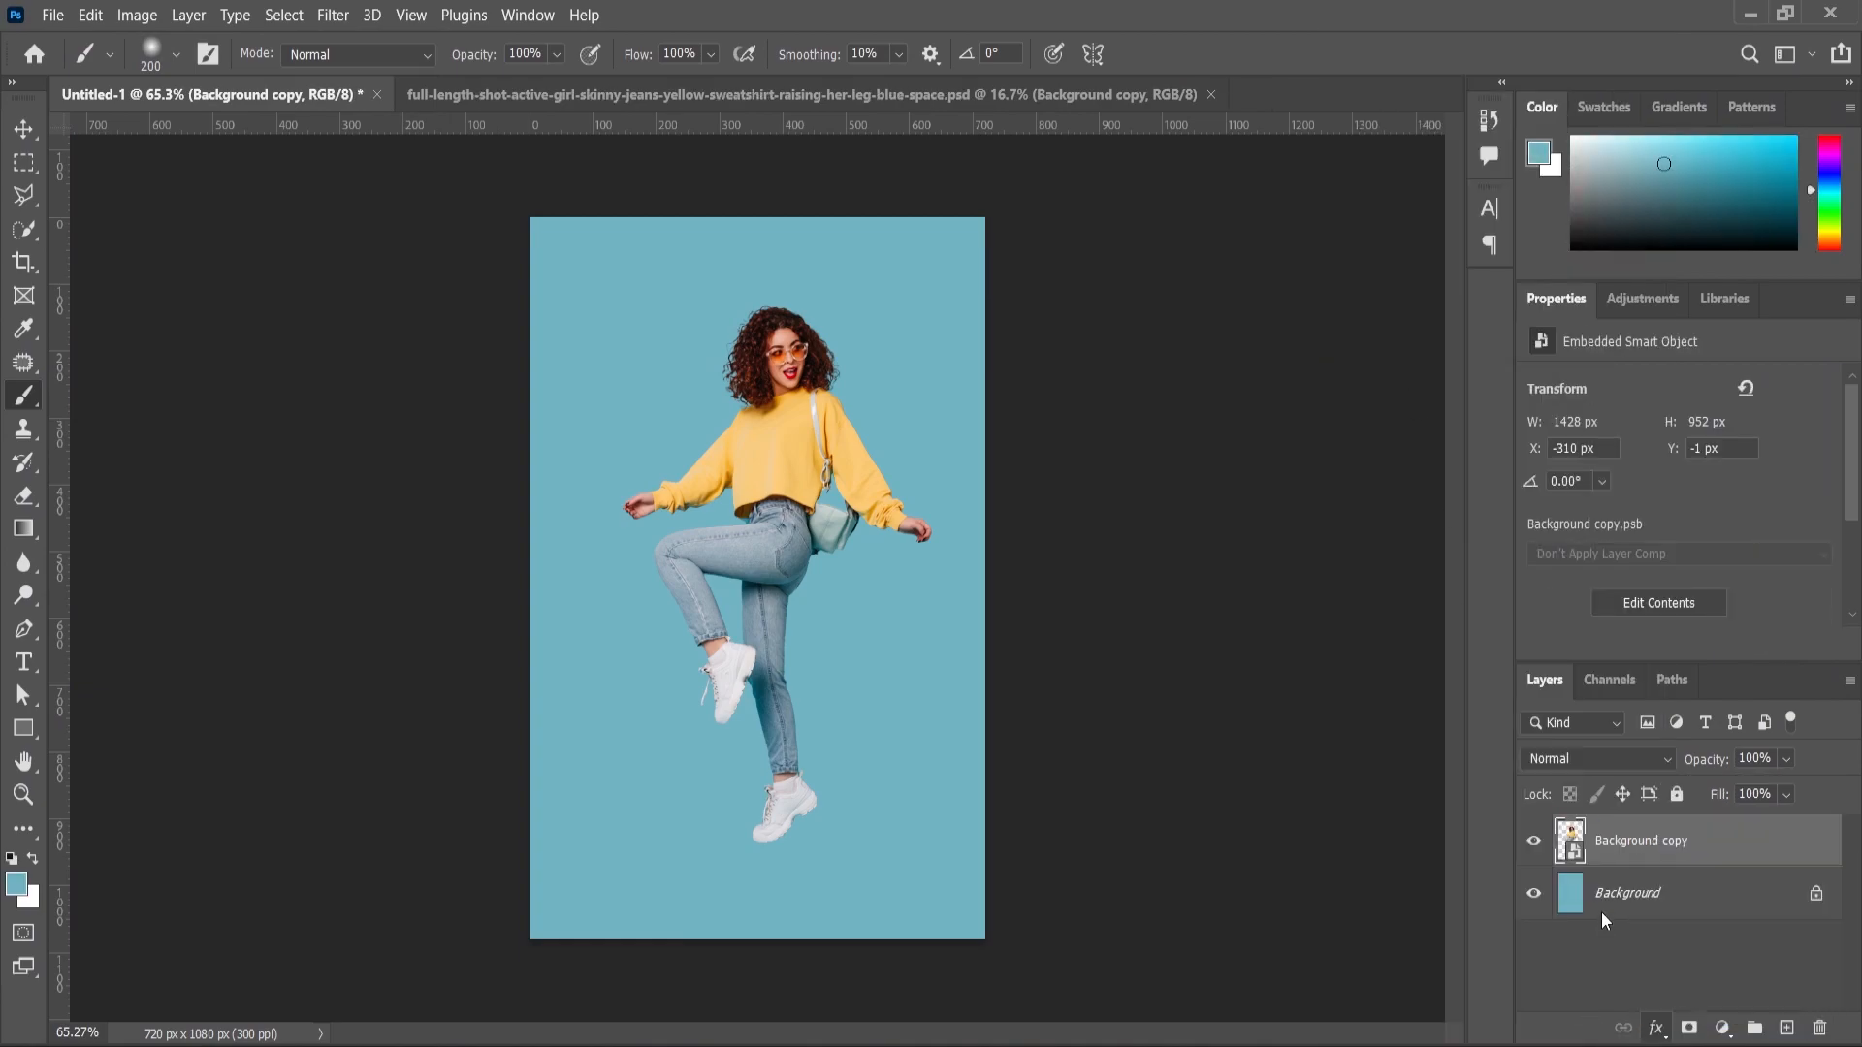
Set the woman's drop shadow to 46% opacity, 41 px distance and 13 px size, and apply it.
left_click_drag(1419, 555, 1391, 575)
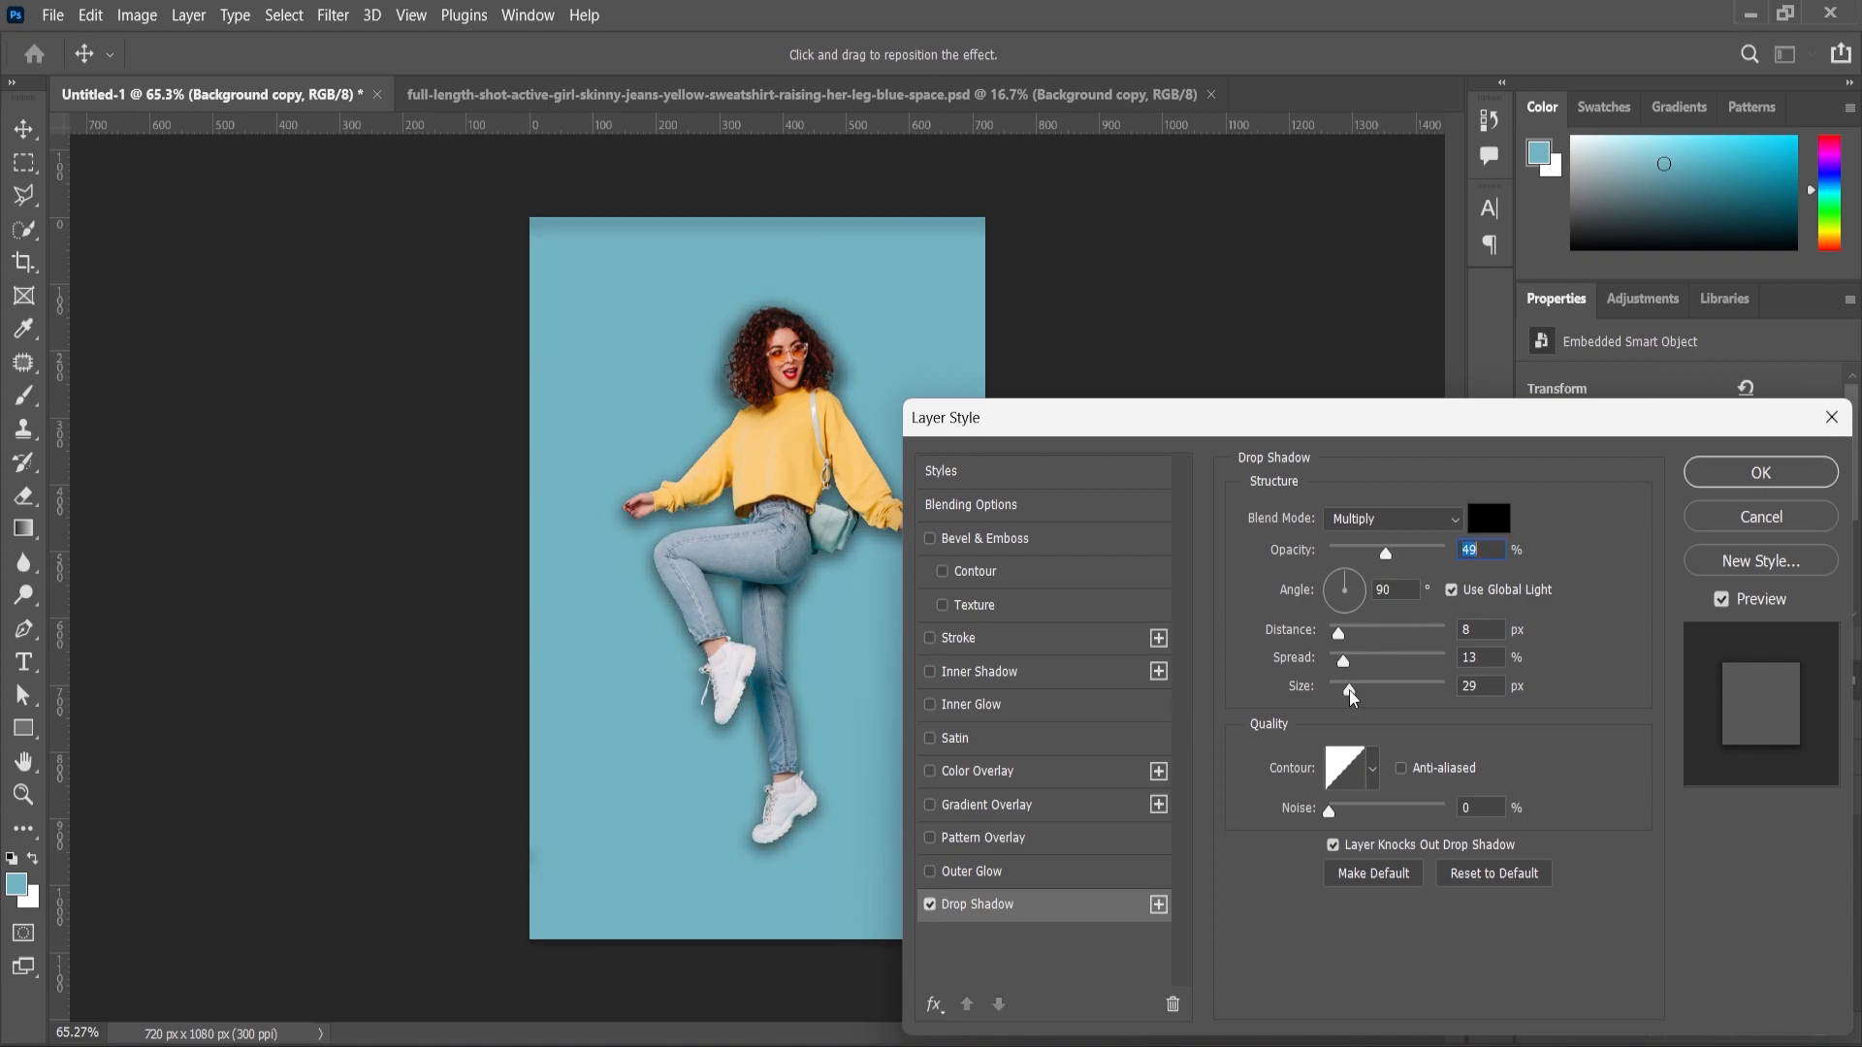
left_click_drag(1339, 637, 1347, 702)
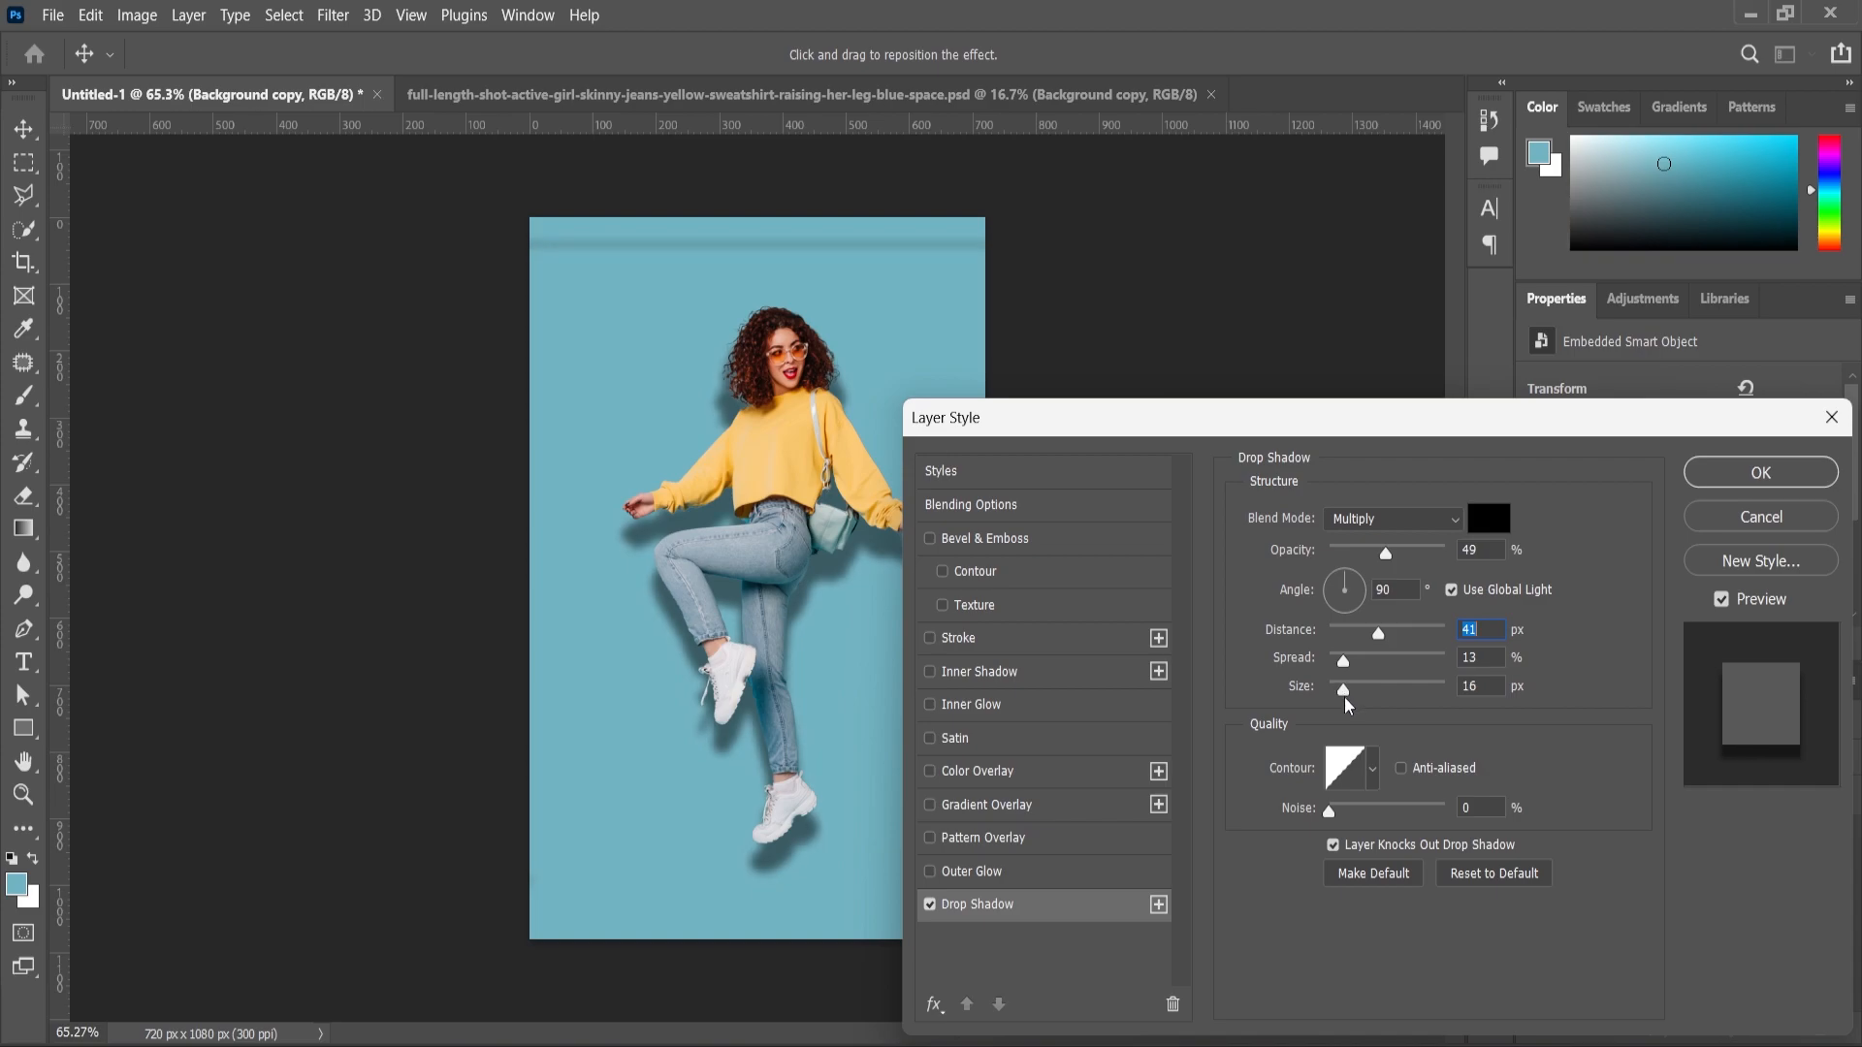
left_click_drag(1382, 627, 1348, 694)
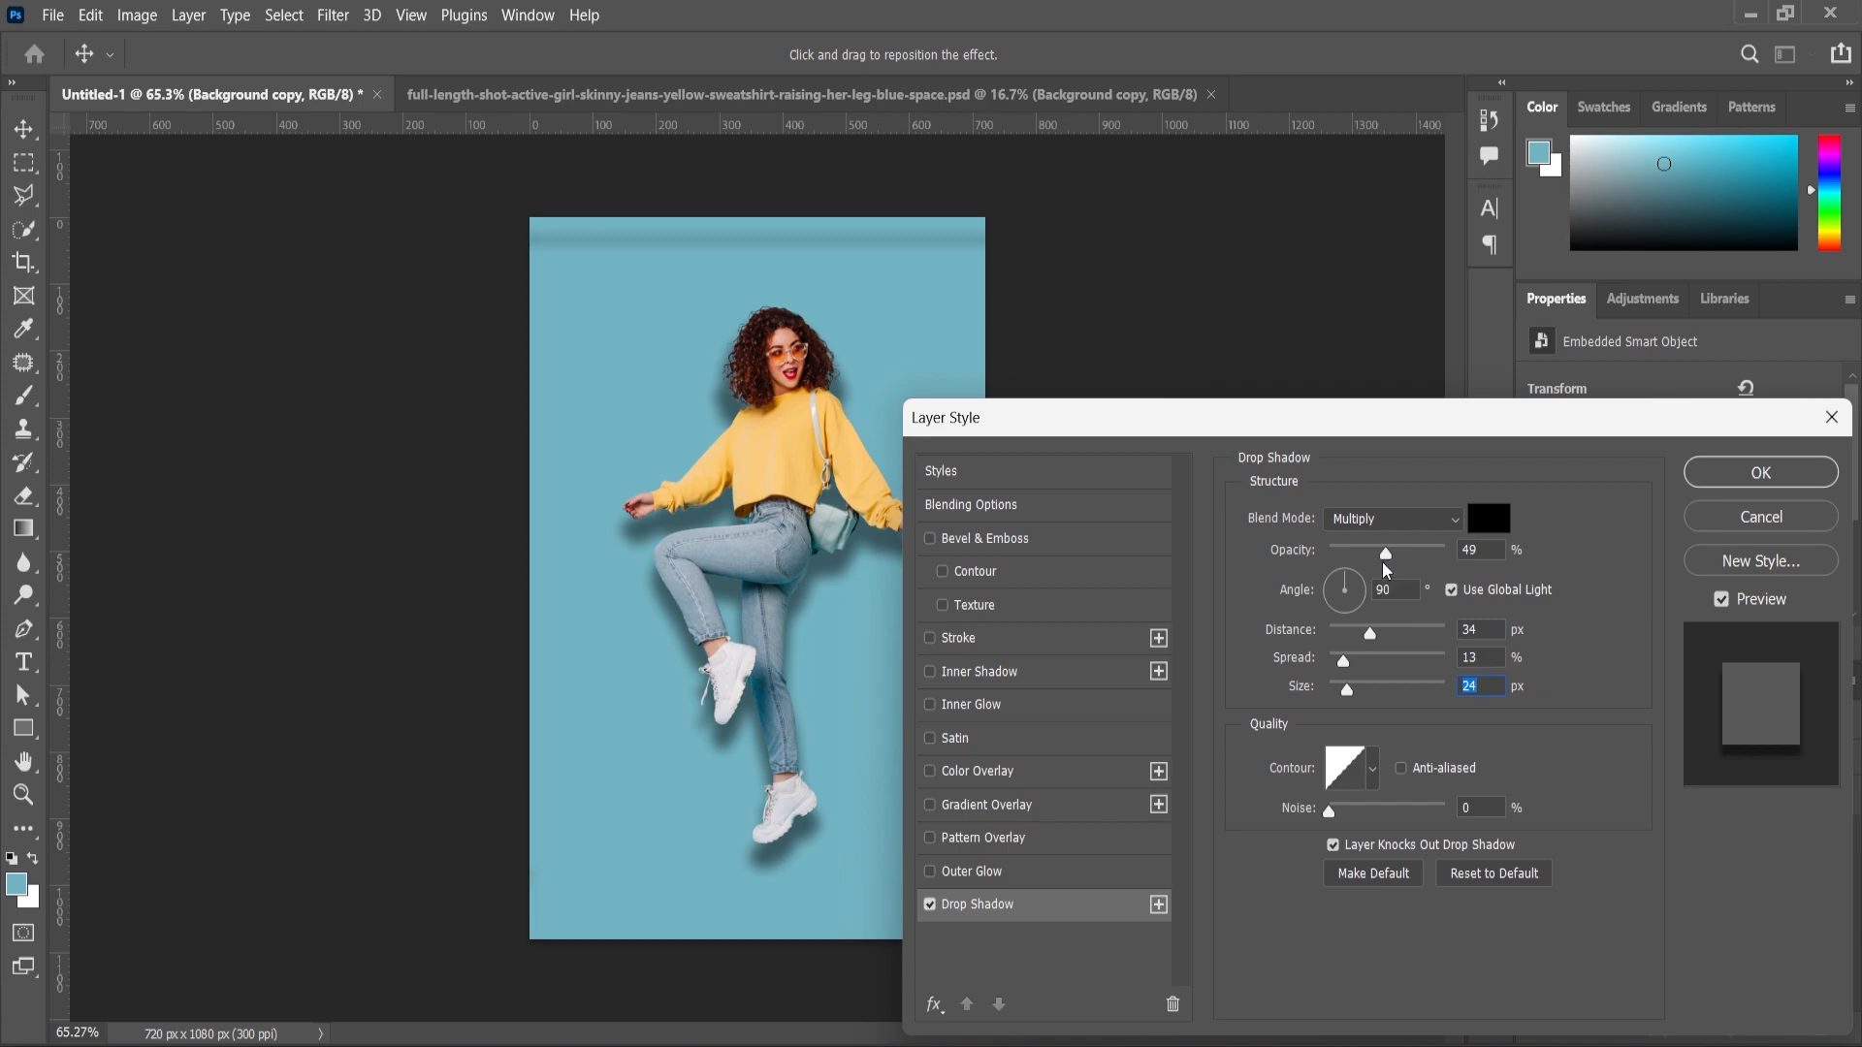
left_click(1383, 550)
left_click_drag(1379, 638, 1344, 696)
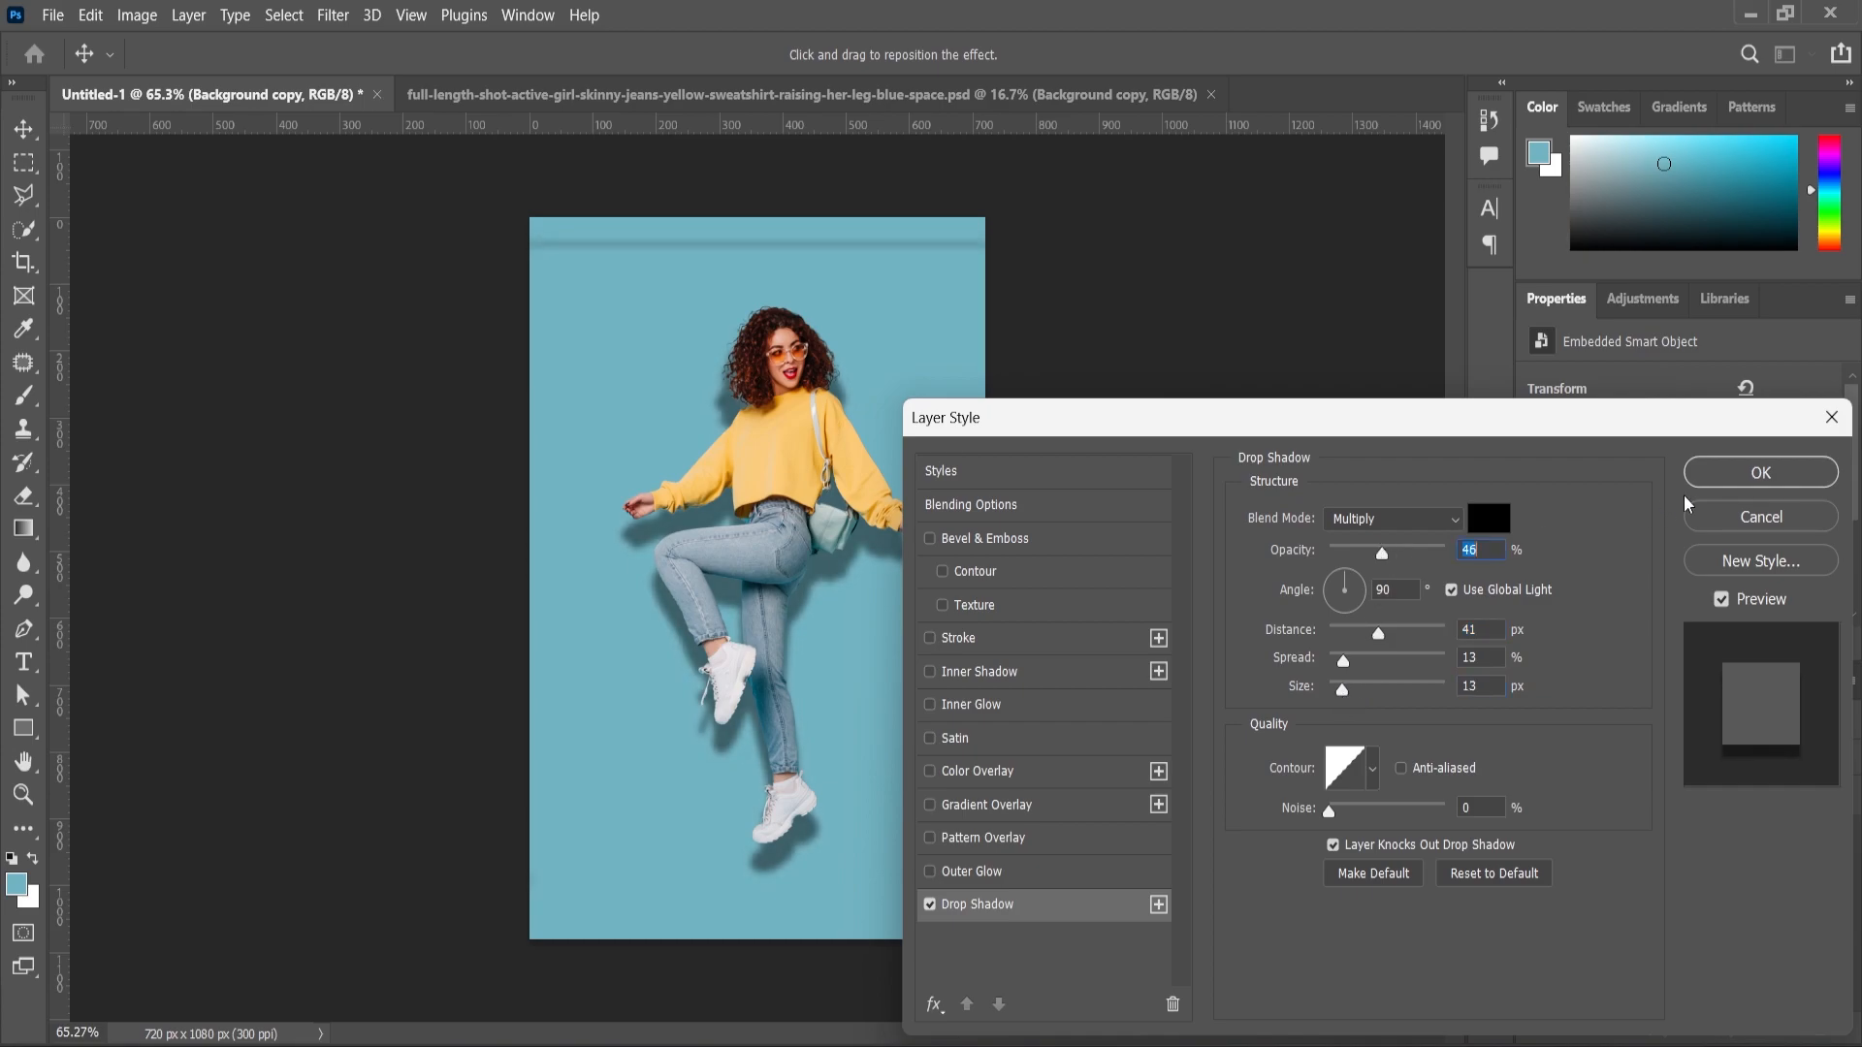
left_click(1710, 477)
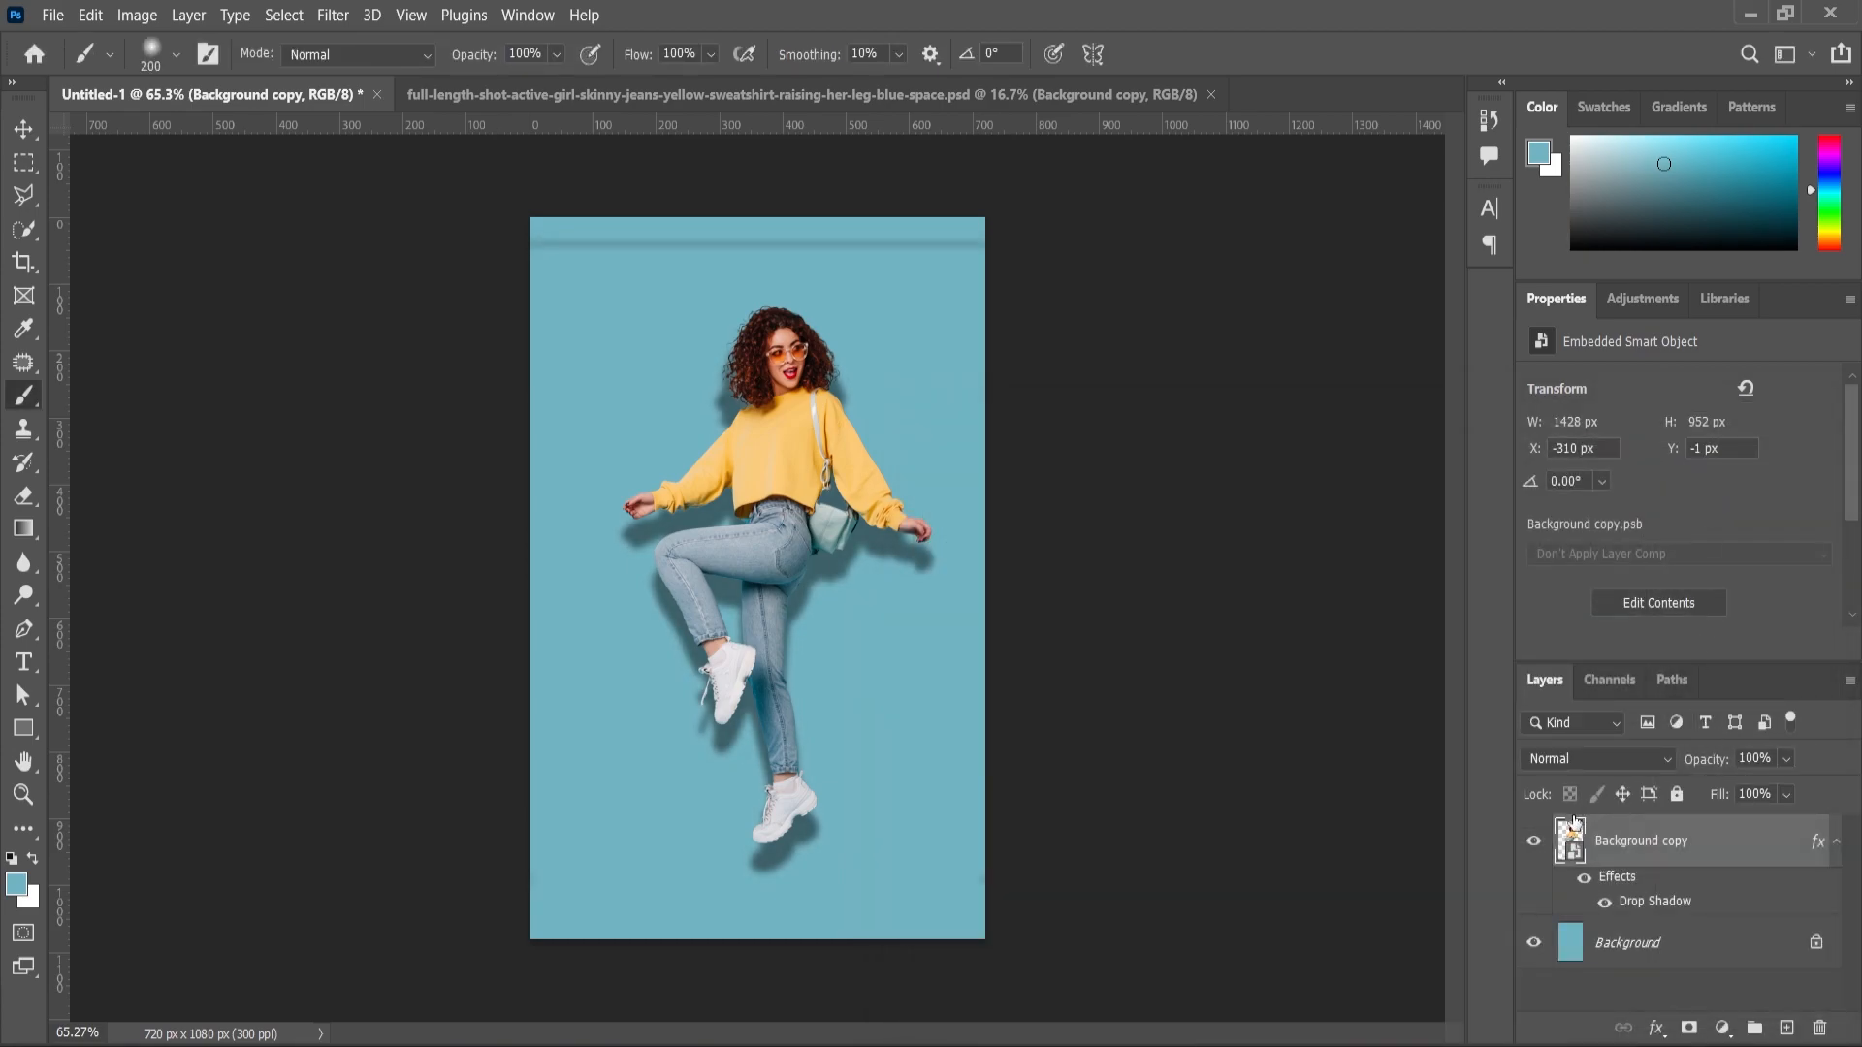
Enlarge the woman smart object to about 1503 × 1002 px and shift it slightly up on the canvas.
key("m")
key("v")
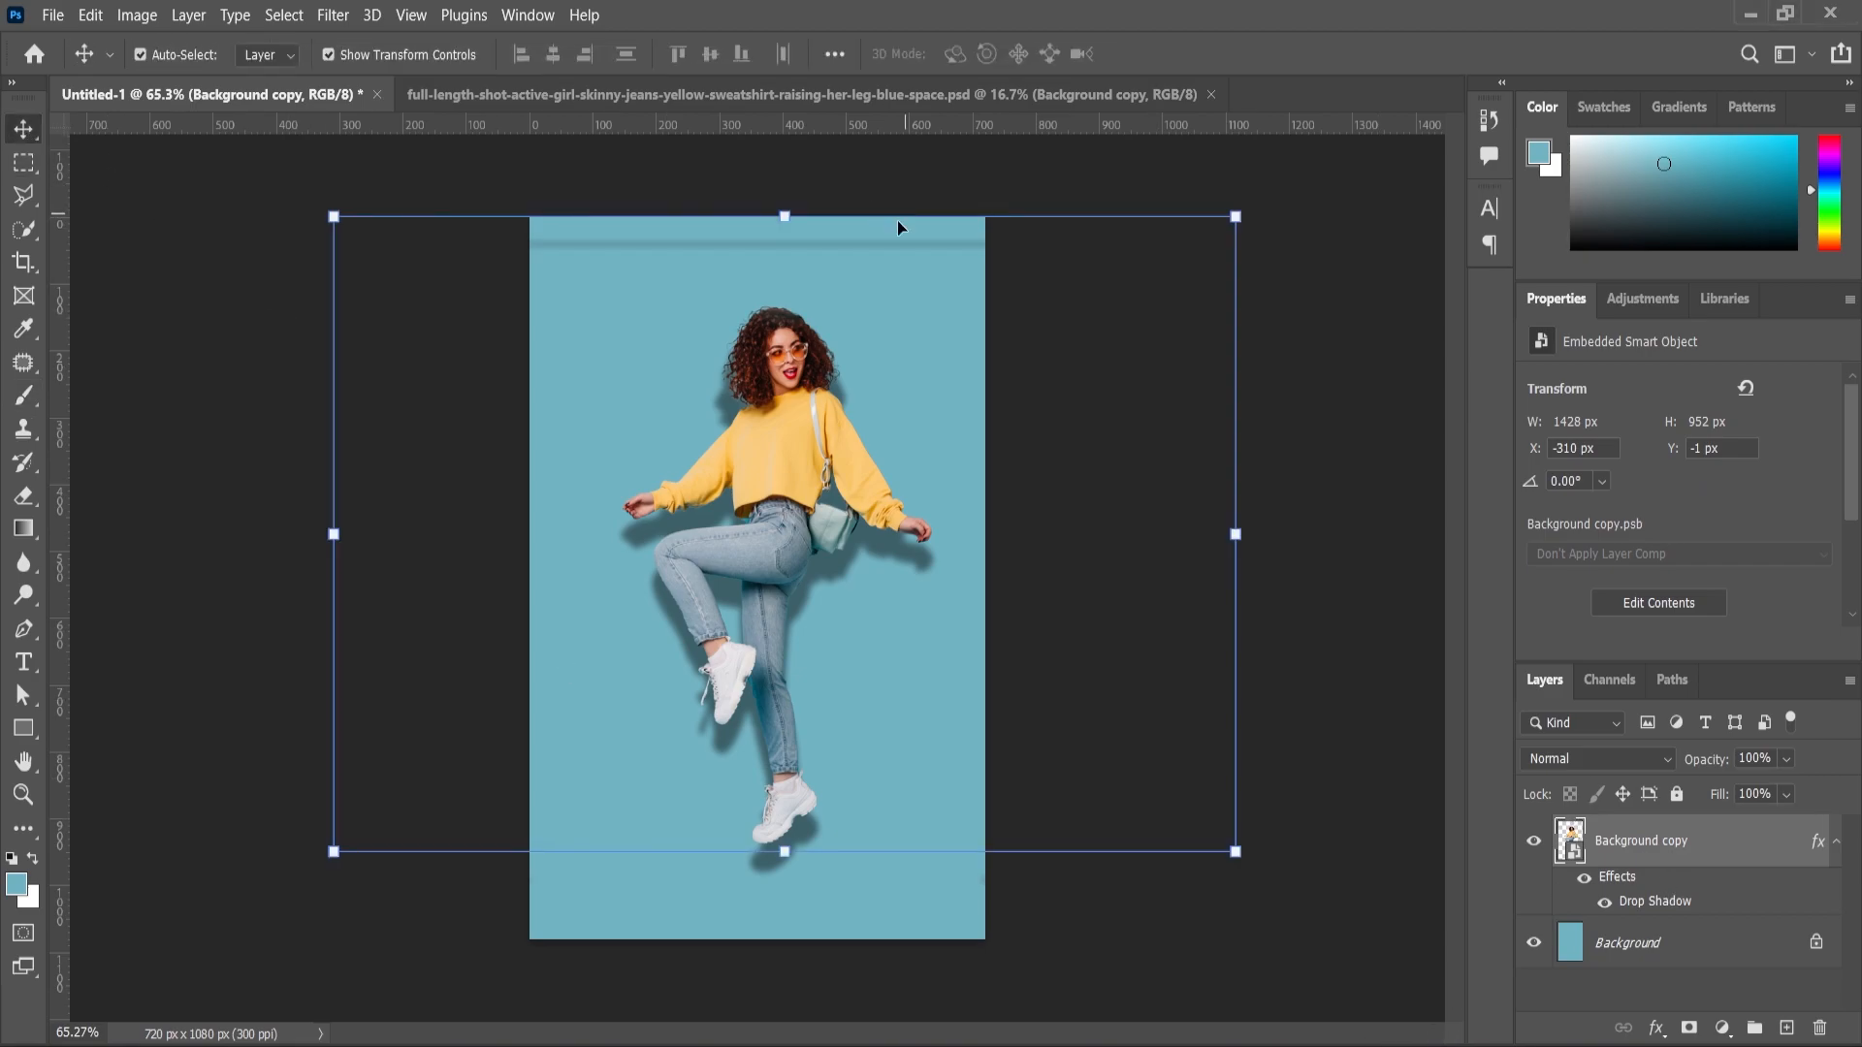
left_click_drag(1242, 215, 1259, 202)
left_click_drag(927, 473, 916, 455)
left_click_drag(1248, 860, 1251, 853)
left_click_drag(748, 655, 747, 666)
key("Return")
Add a layer above Background and draw a white rectangle about 376 × 711 px on it, behind the woman.
left_click(1641, 946)
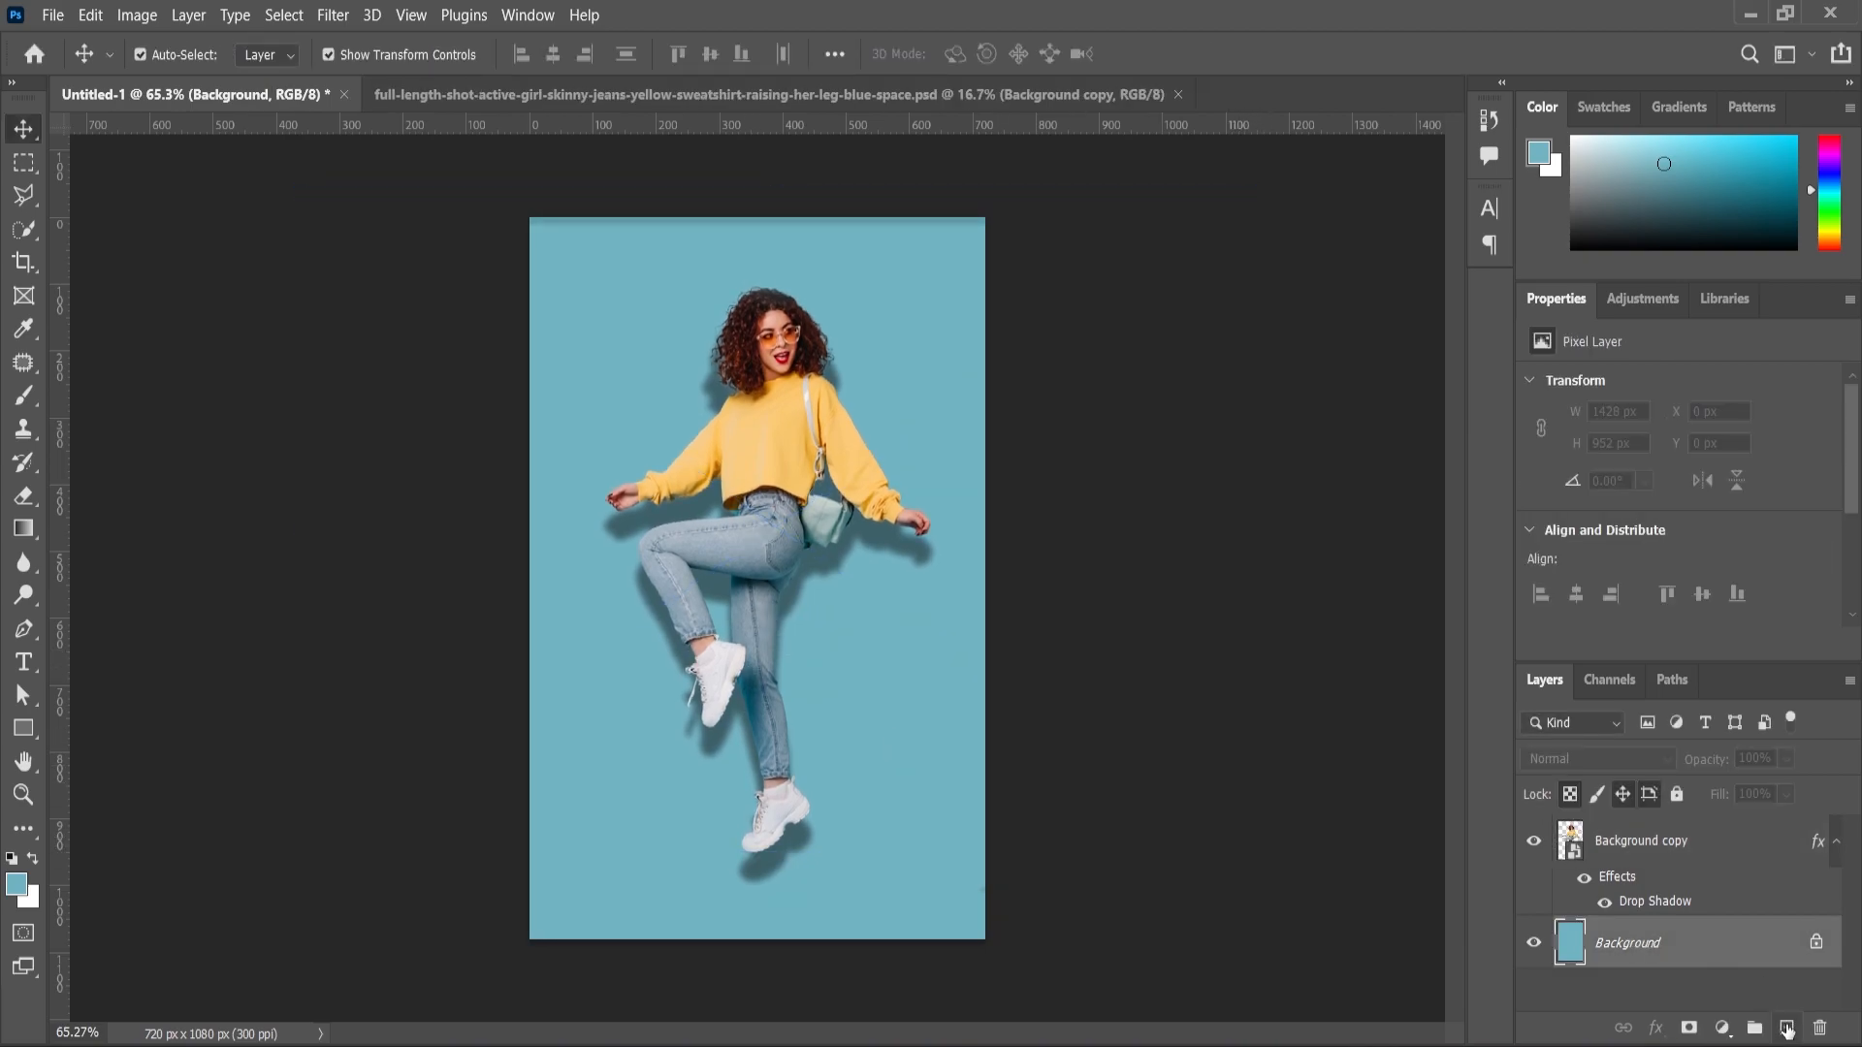
left_click(1786, 1029)
left_click(33, 859)
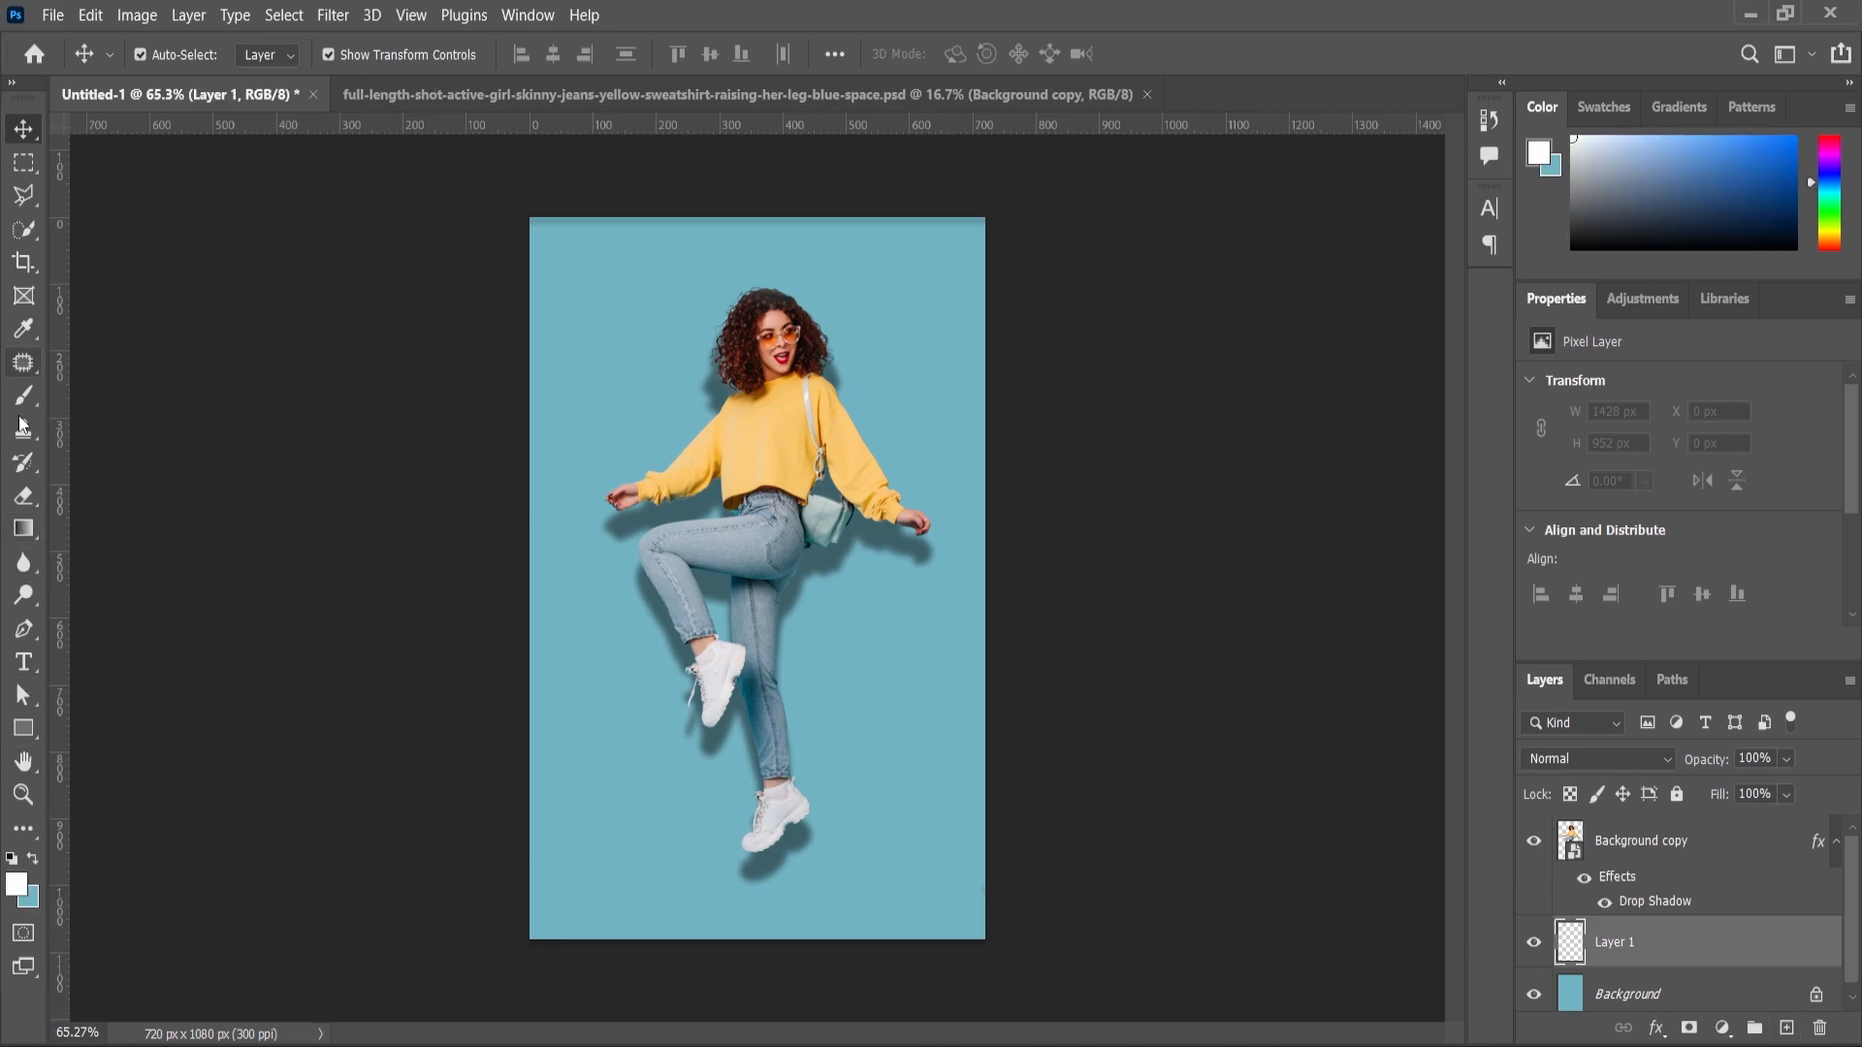
left_click(28, 734)
left_click_drag(635, 205, 871, 679)
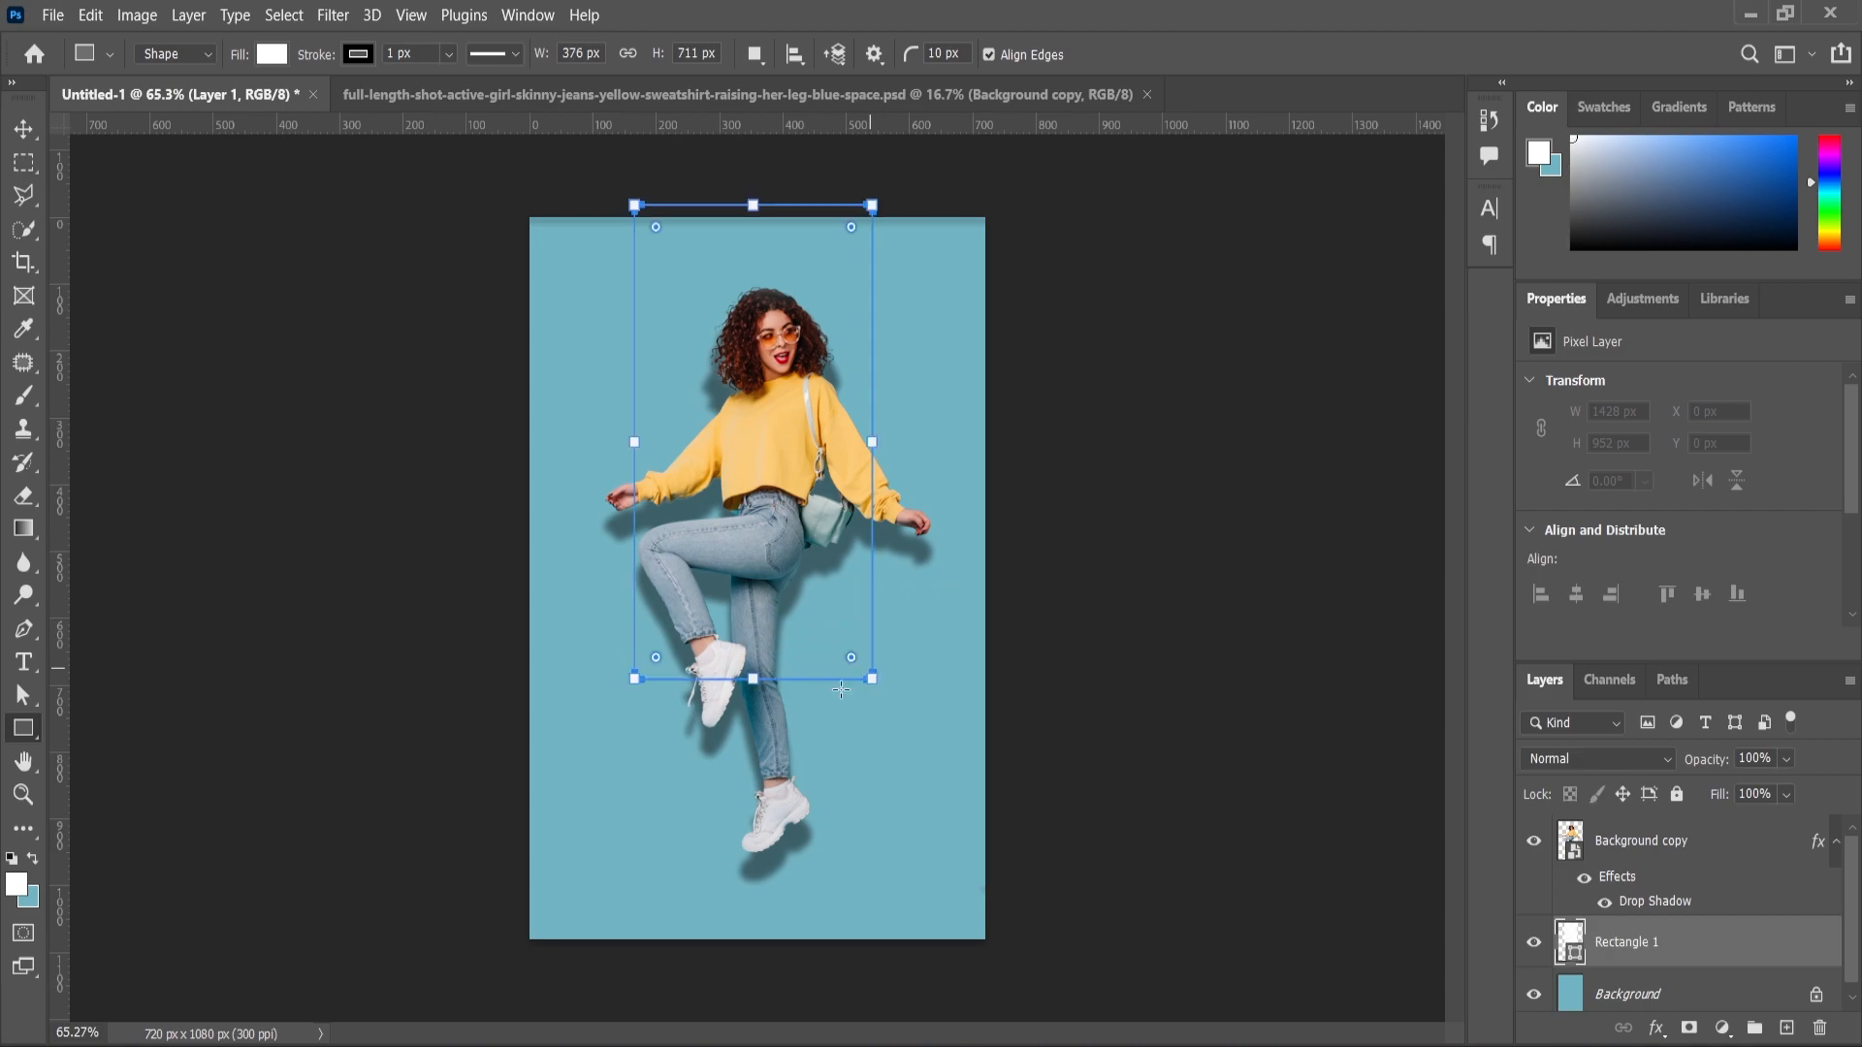
Remove the rectangle's stroke and set its corner radii to 0 px.
left_click(1606, 604)
left_click(1541, 625)
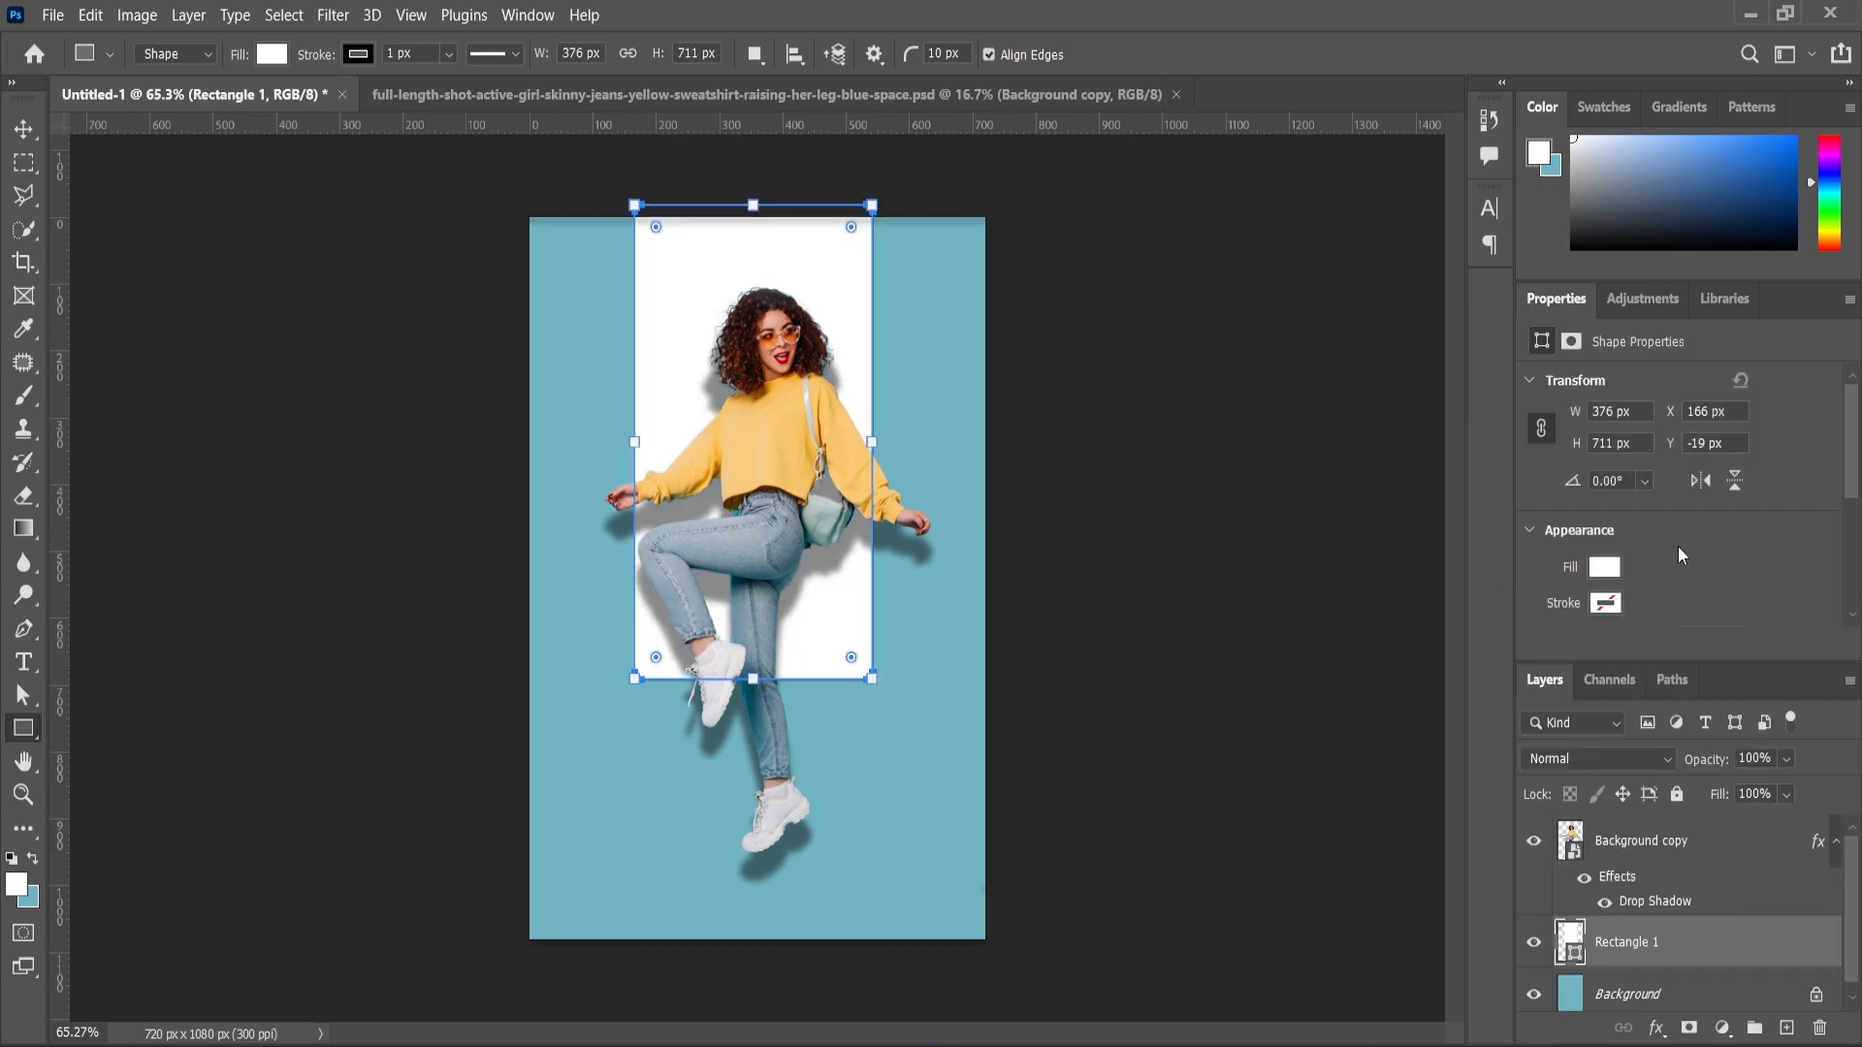
scroll(1725, 586, "down", 1)
scroll(1725, 586, "down", 2)
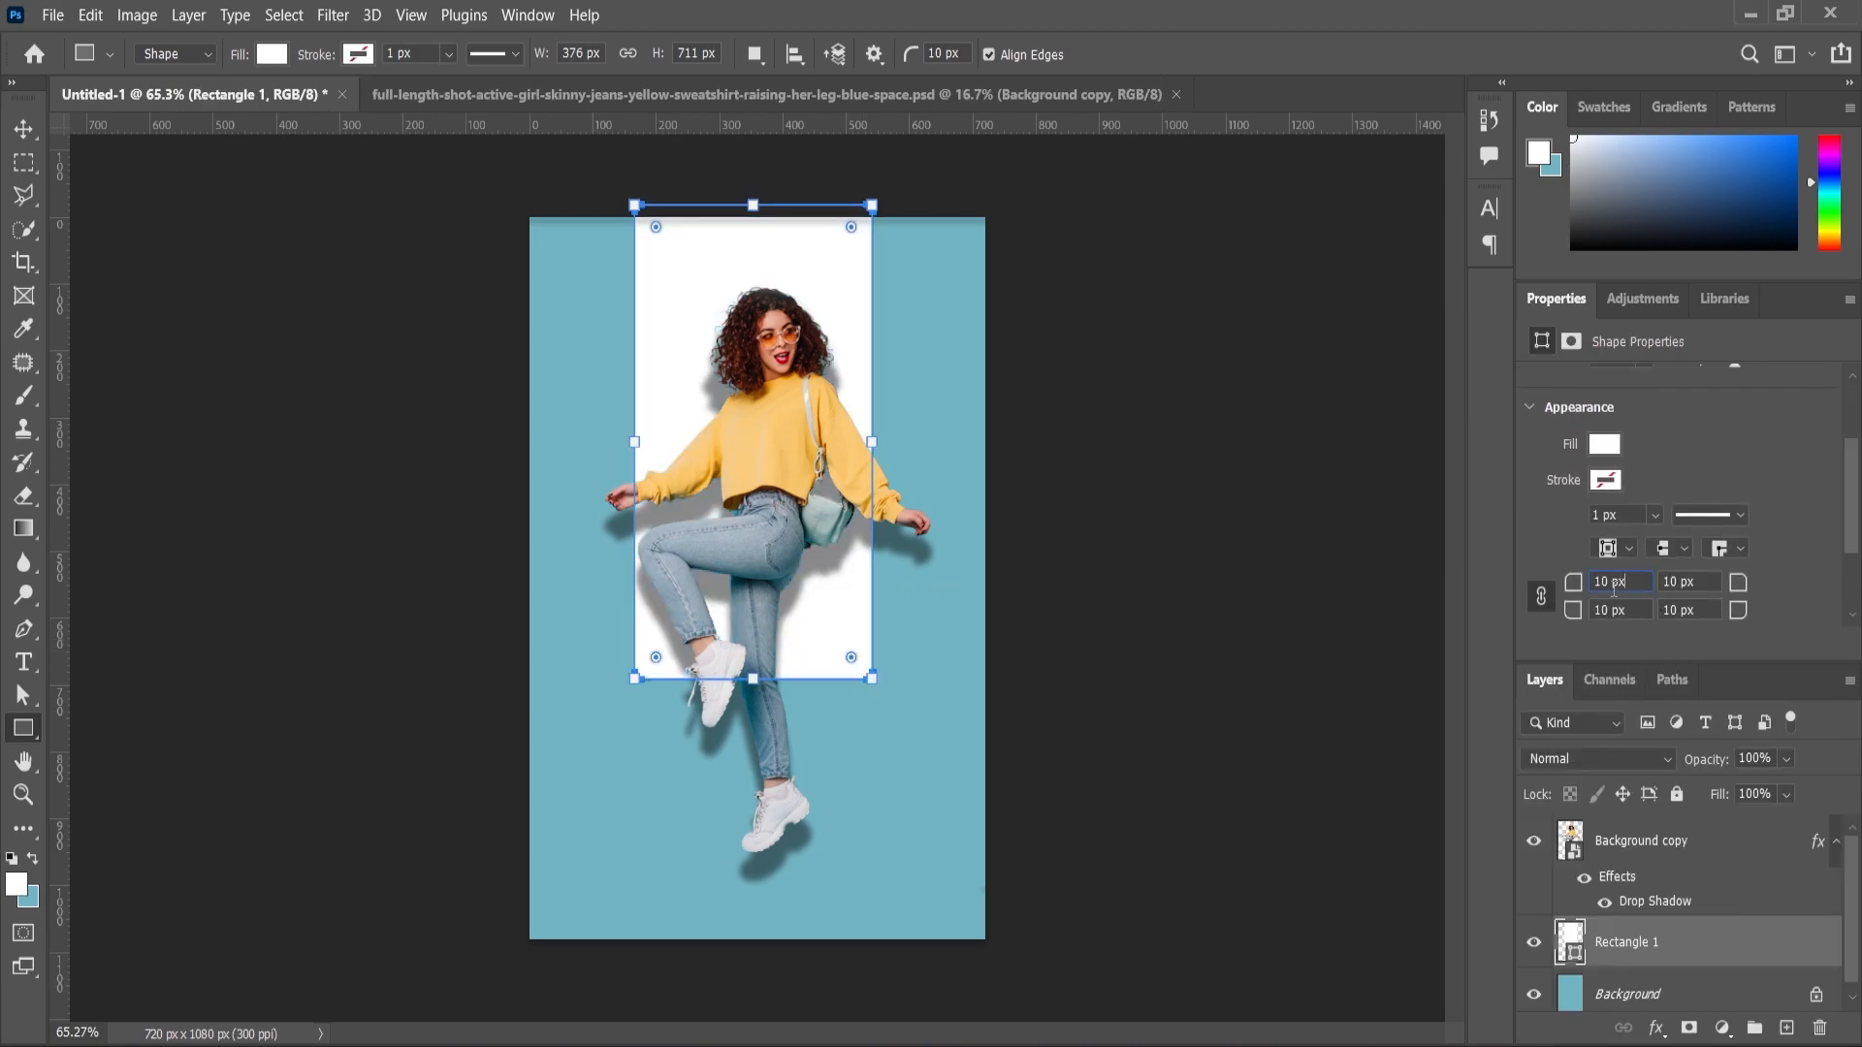
Move the white rectangle 10 px to the right and extend its lower edge to a height of about 762 px.
left_click(21, 127)
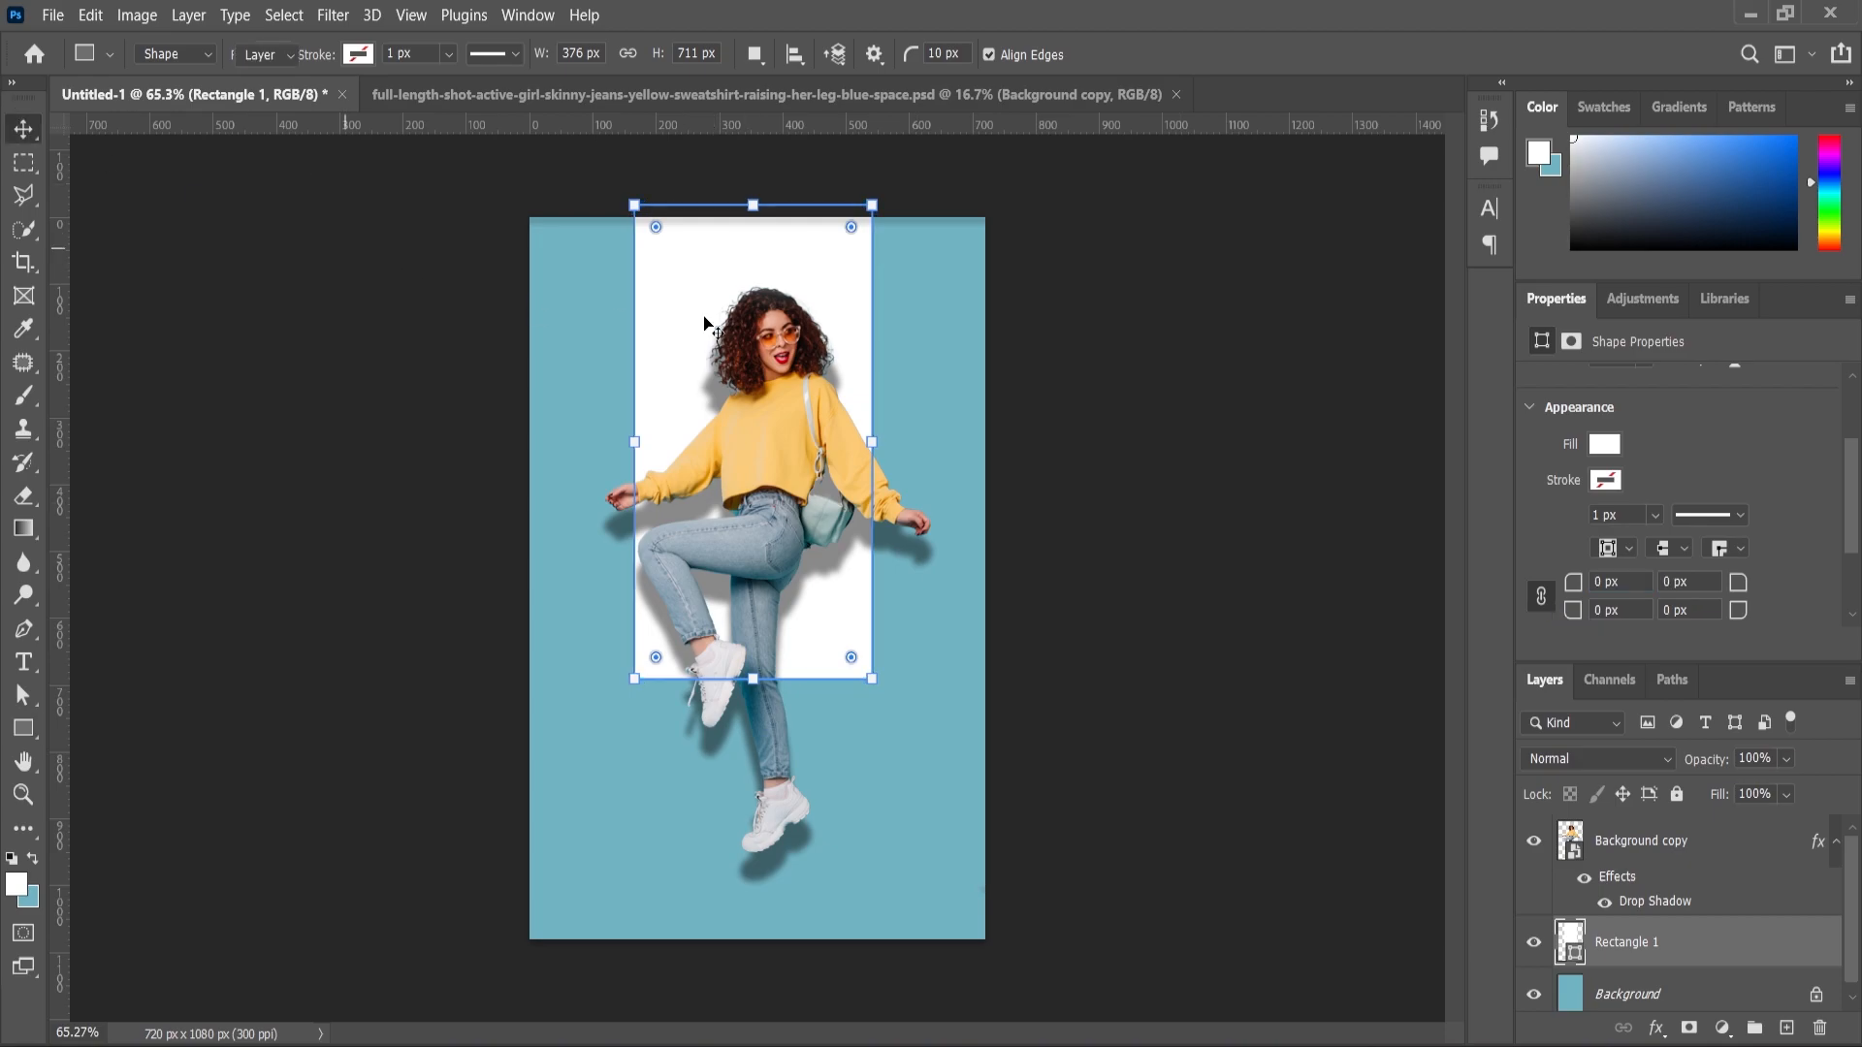
left_click(382, 349)
left_click_drag(817, 274, 823, 274)
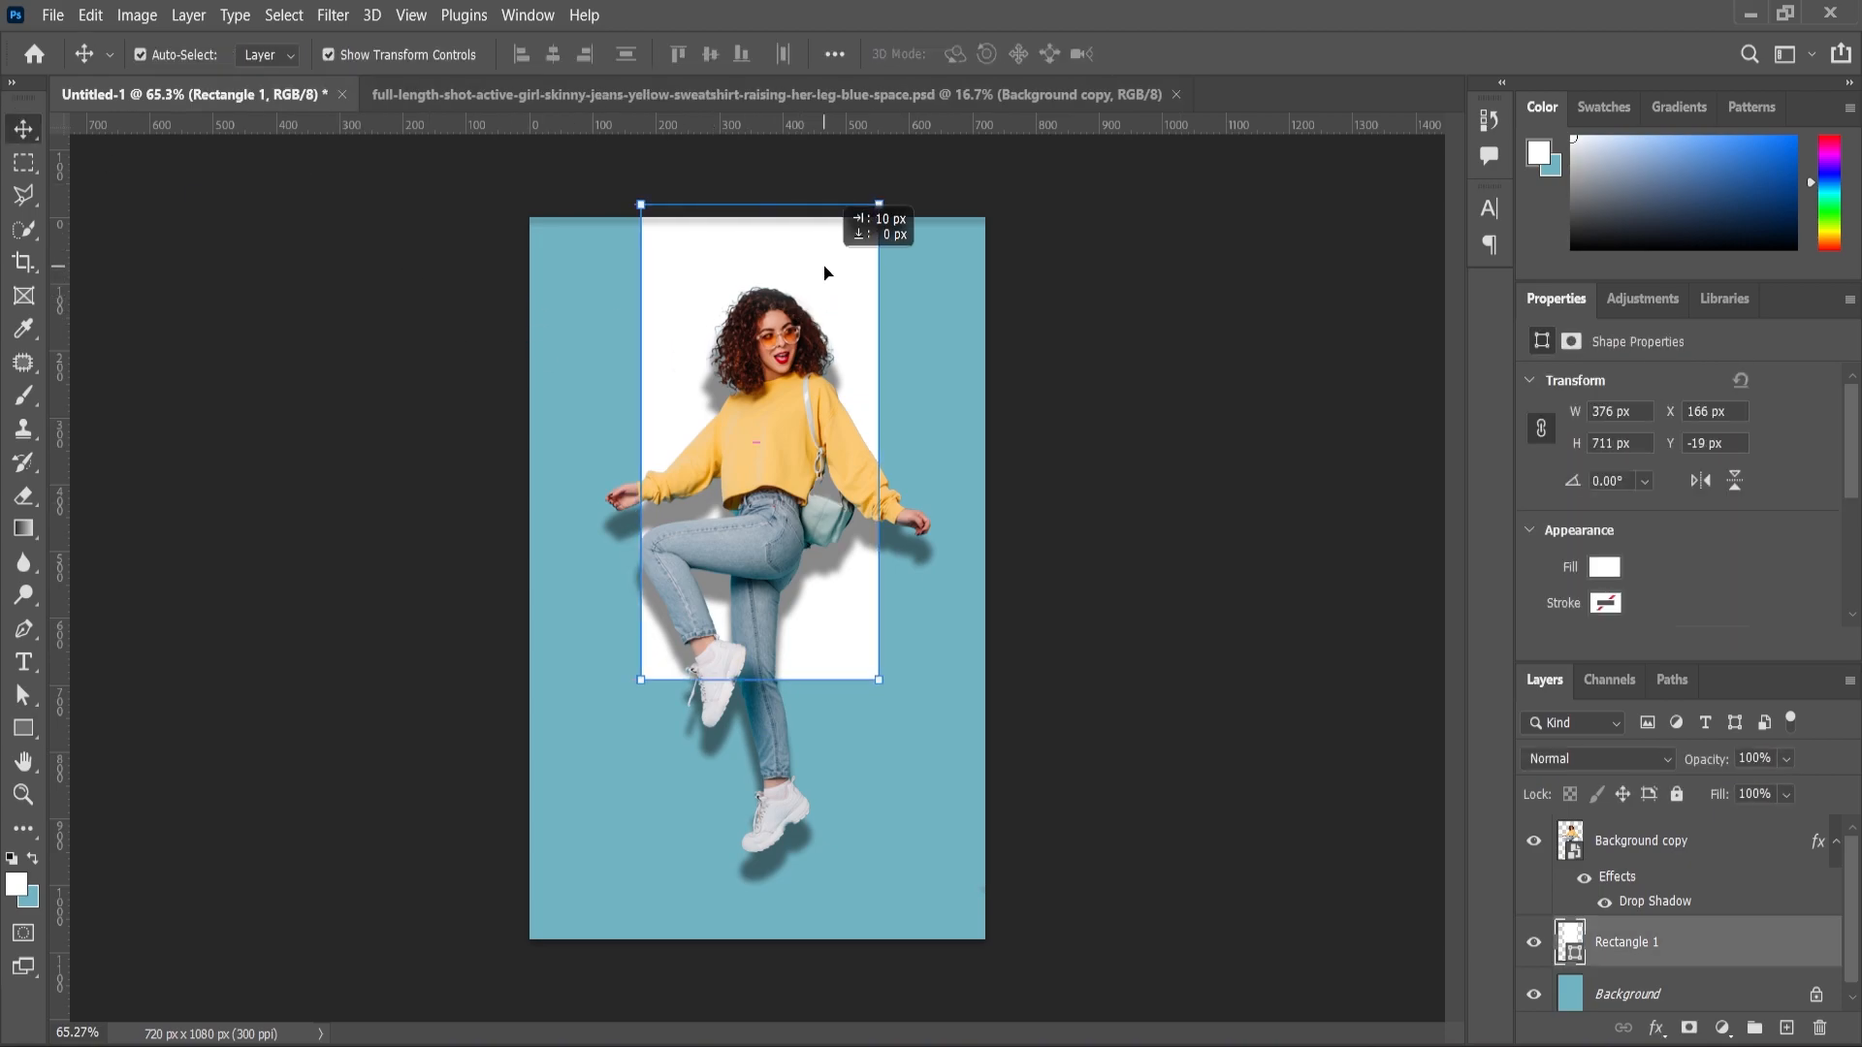
left_click_drag(761, 678, 761, 712)
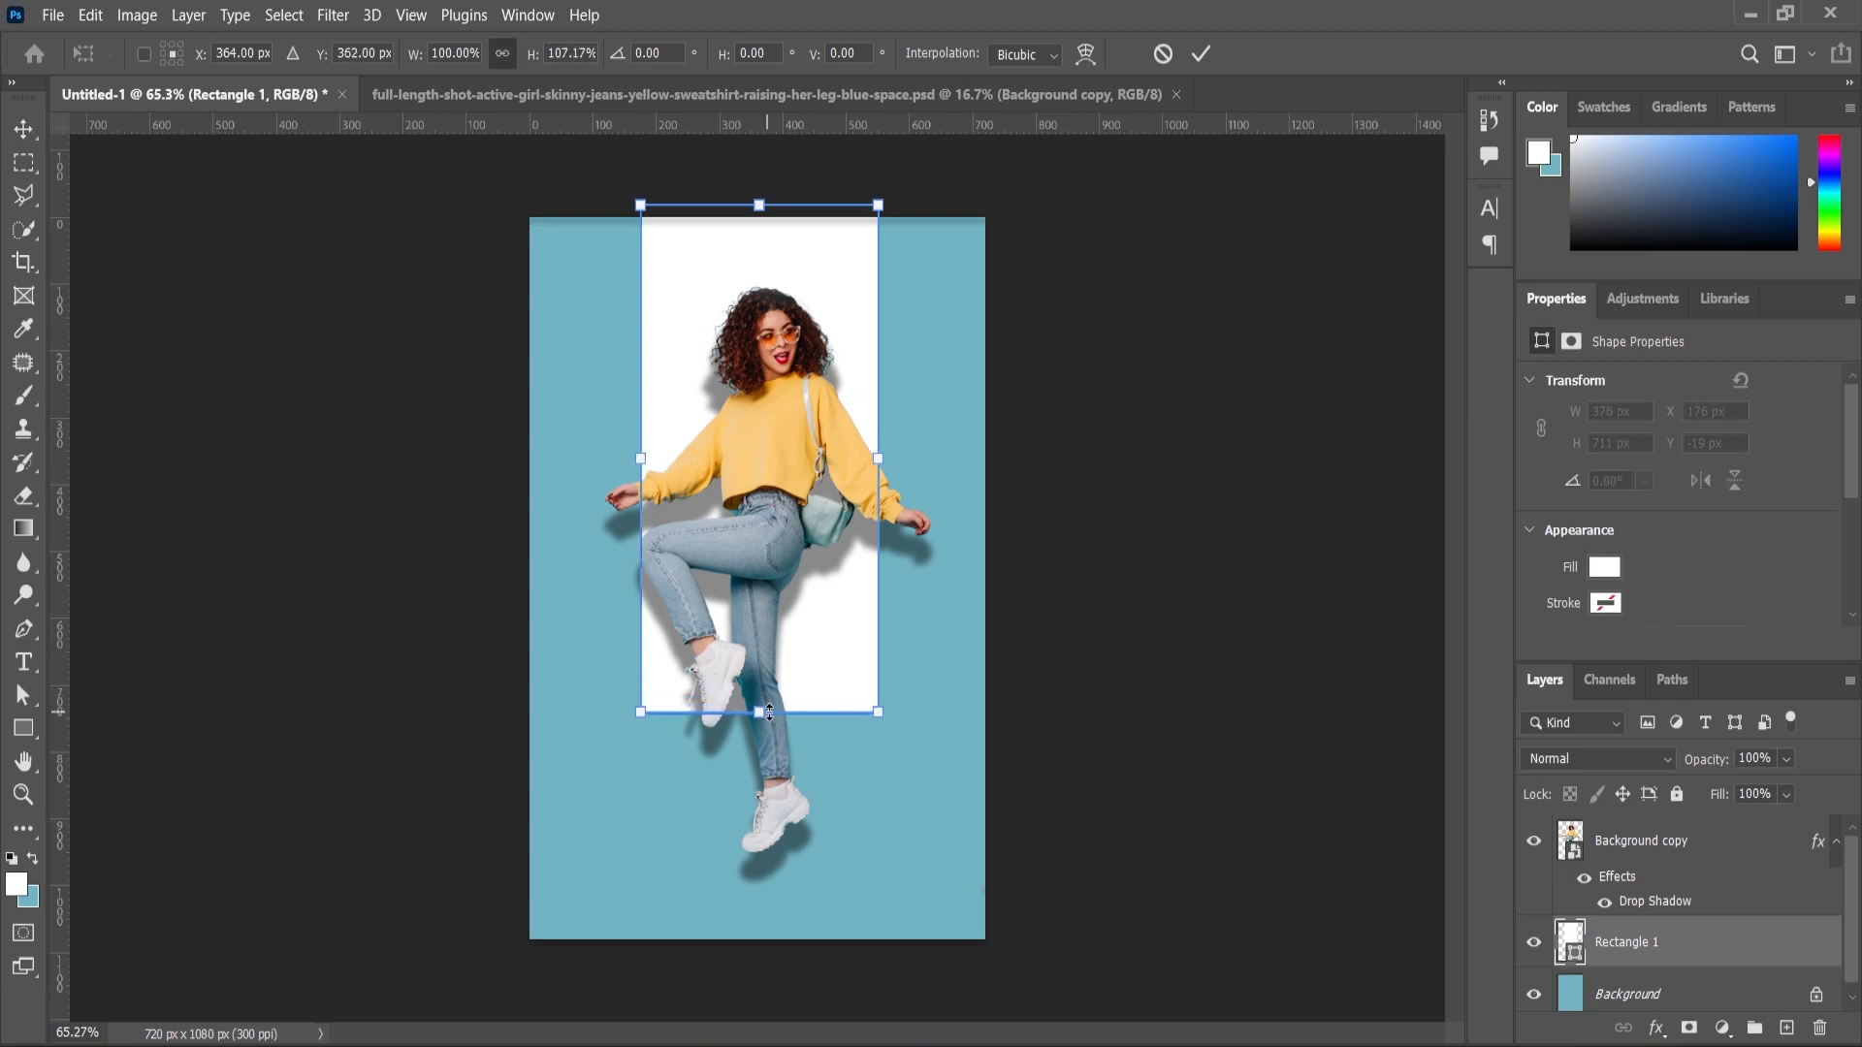
Scale the woman smart object up slightly to about 106.5% and nudge it 6 px upward.
left_click(1618, 858)
key("ctrl+t")
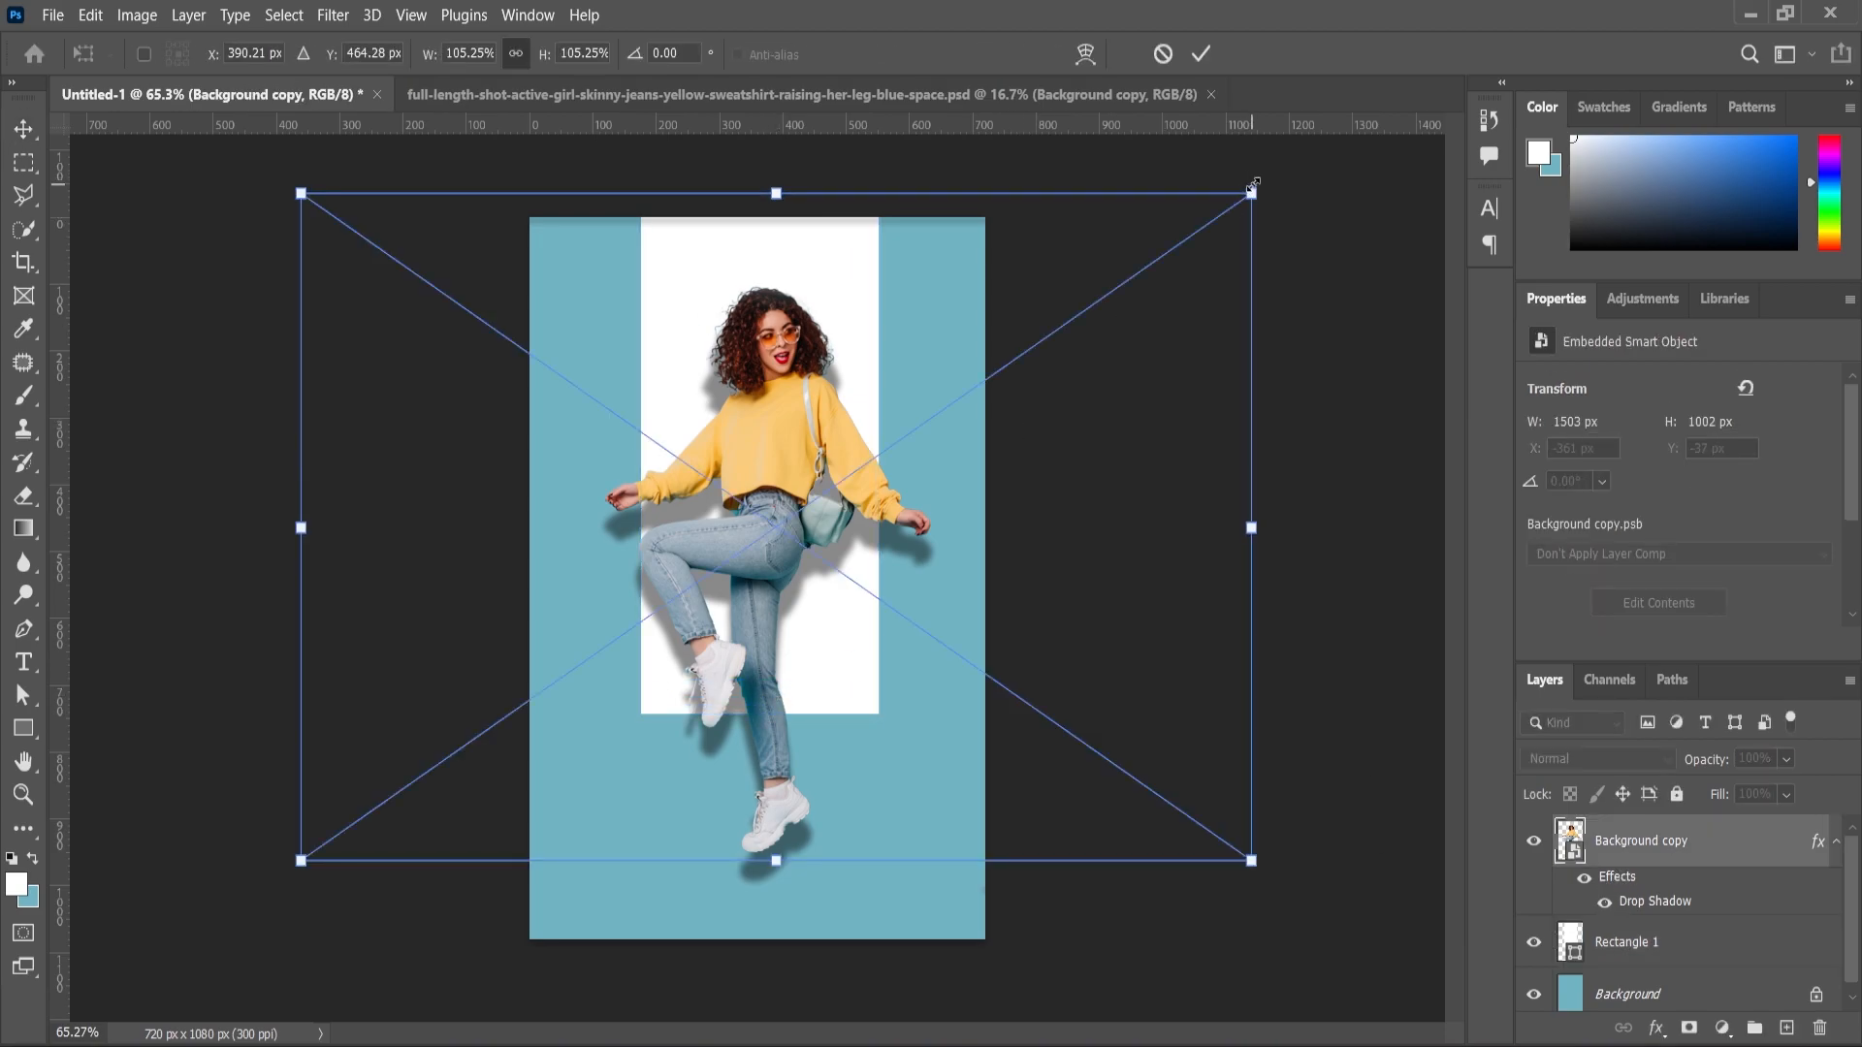
left_click_drag(1247, 184, 1256, 178)
left_click_drag(828, 481, 828, 476)
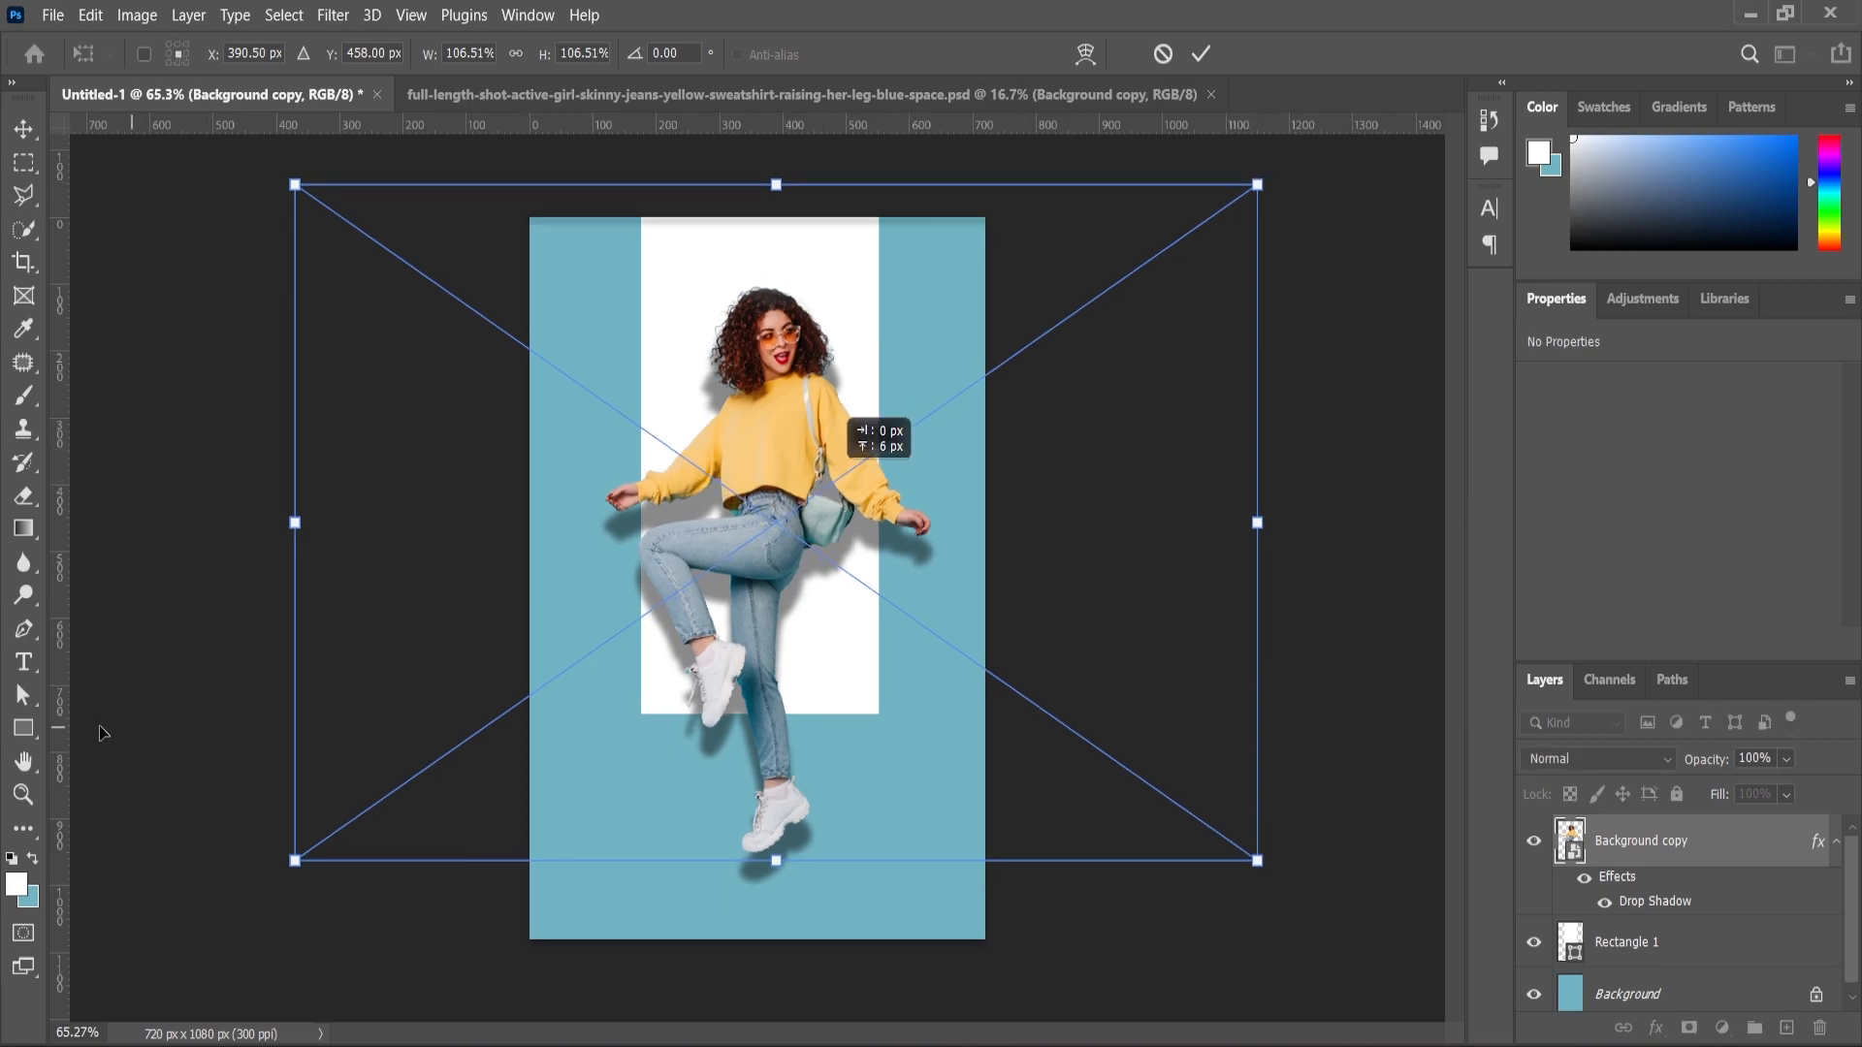
Lower the opacity of the Rectangle 1 layer to 62%.
left_click(15, 791)
scroll(775, 523, "down", 1)
scroll(832, 532, "up", 3)
scroll(827, 410, "down", 1)
scroll(827, 410, "up", 1)
left_click(1626, 942)
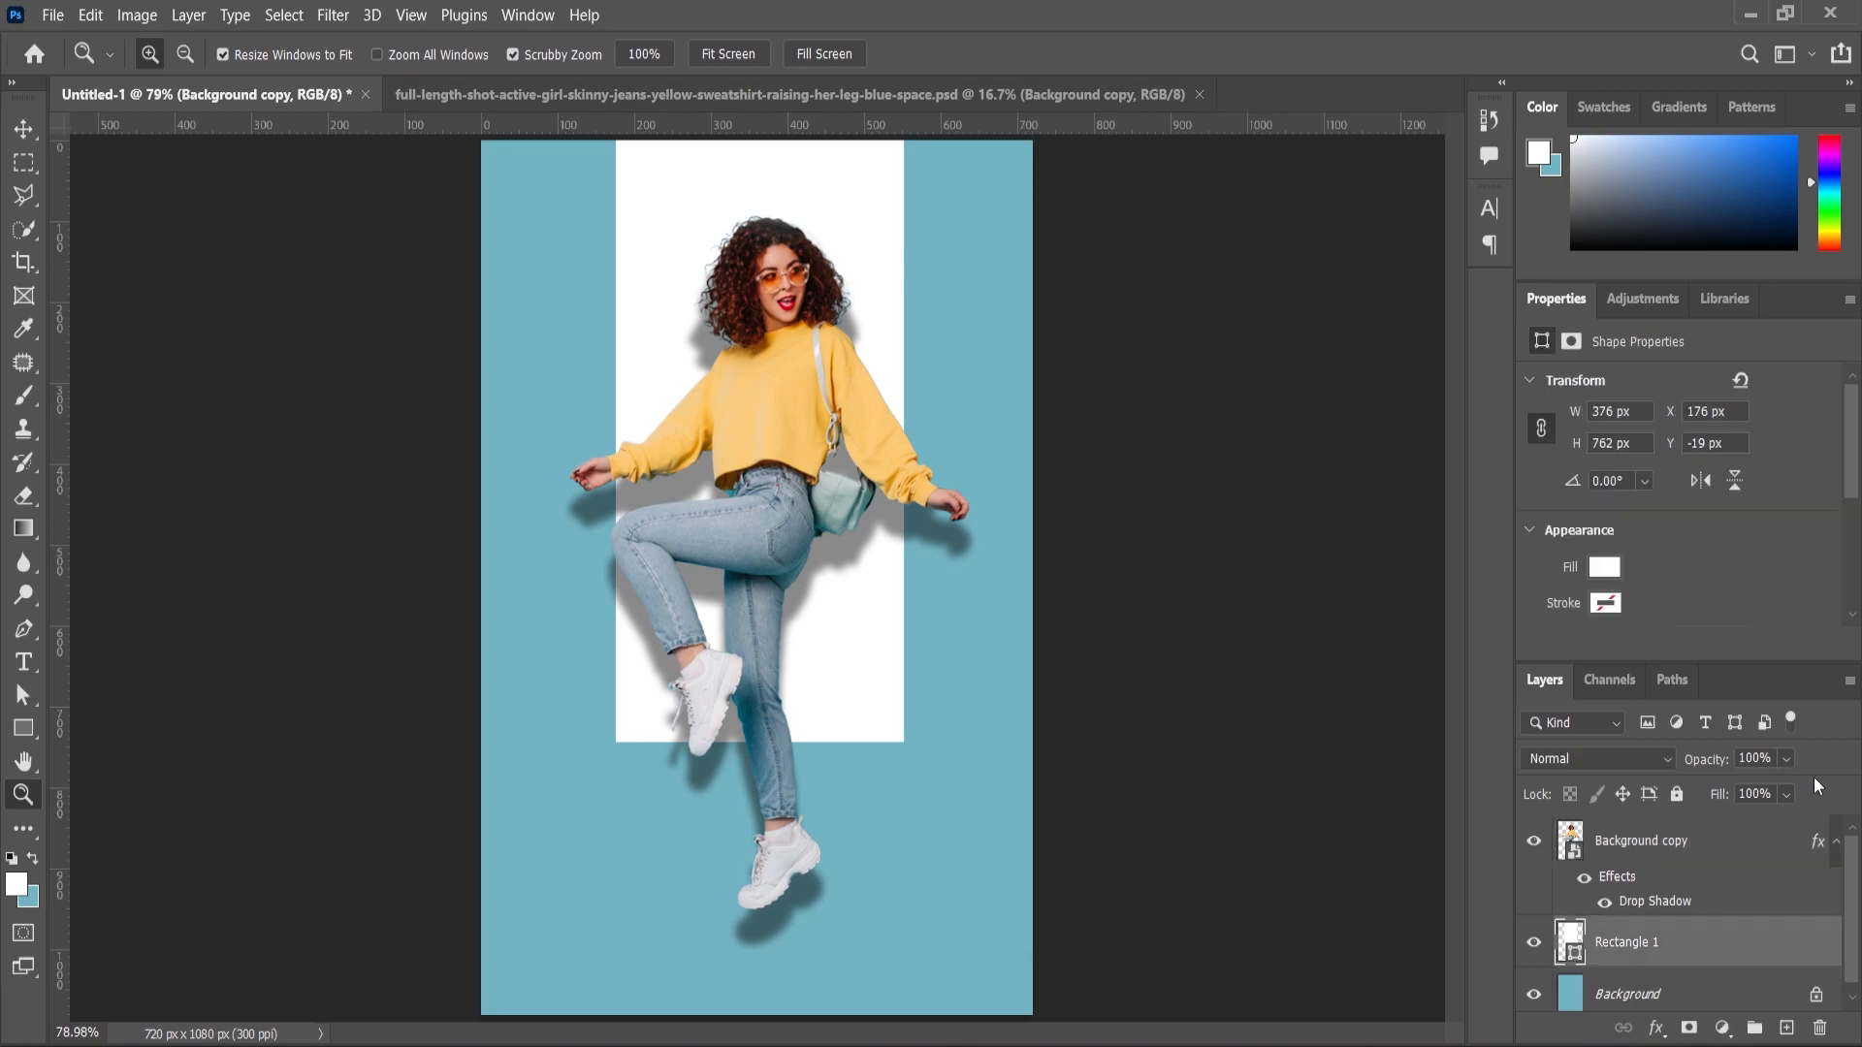
left_click_drag(1800, 784, 1772, 794)
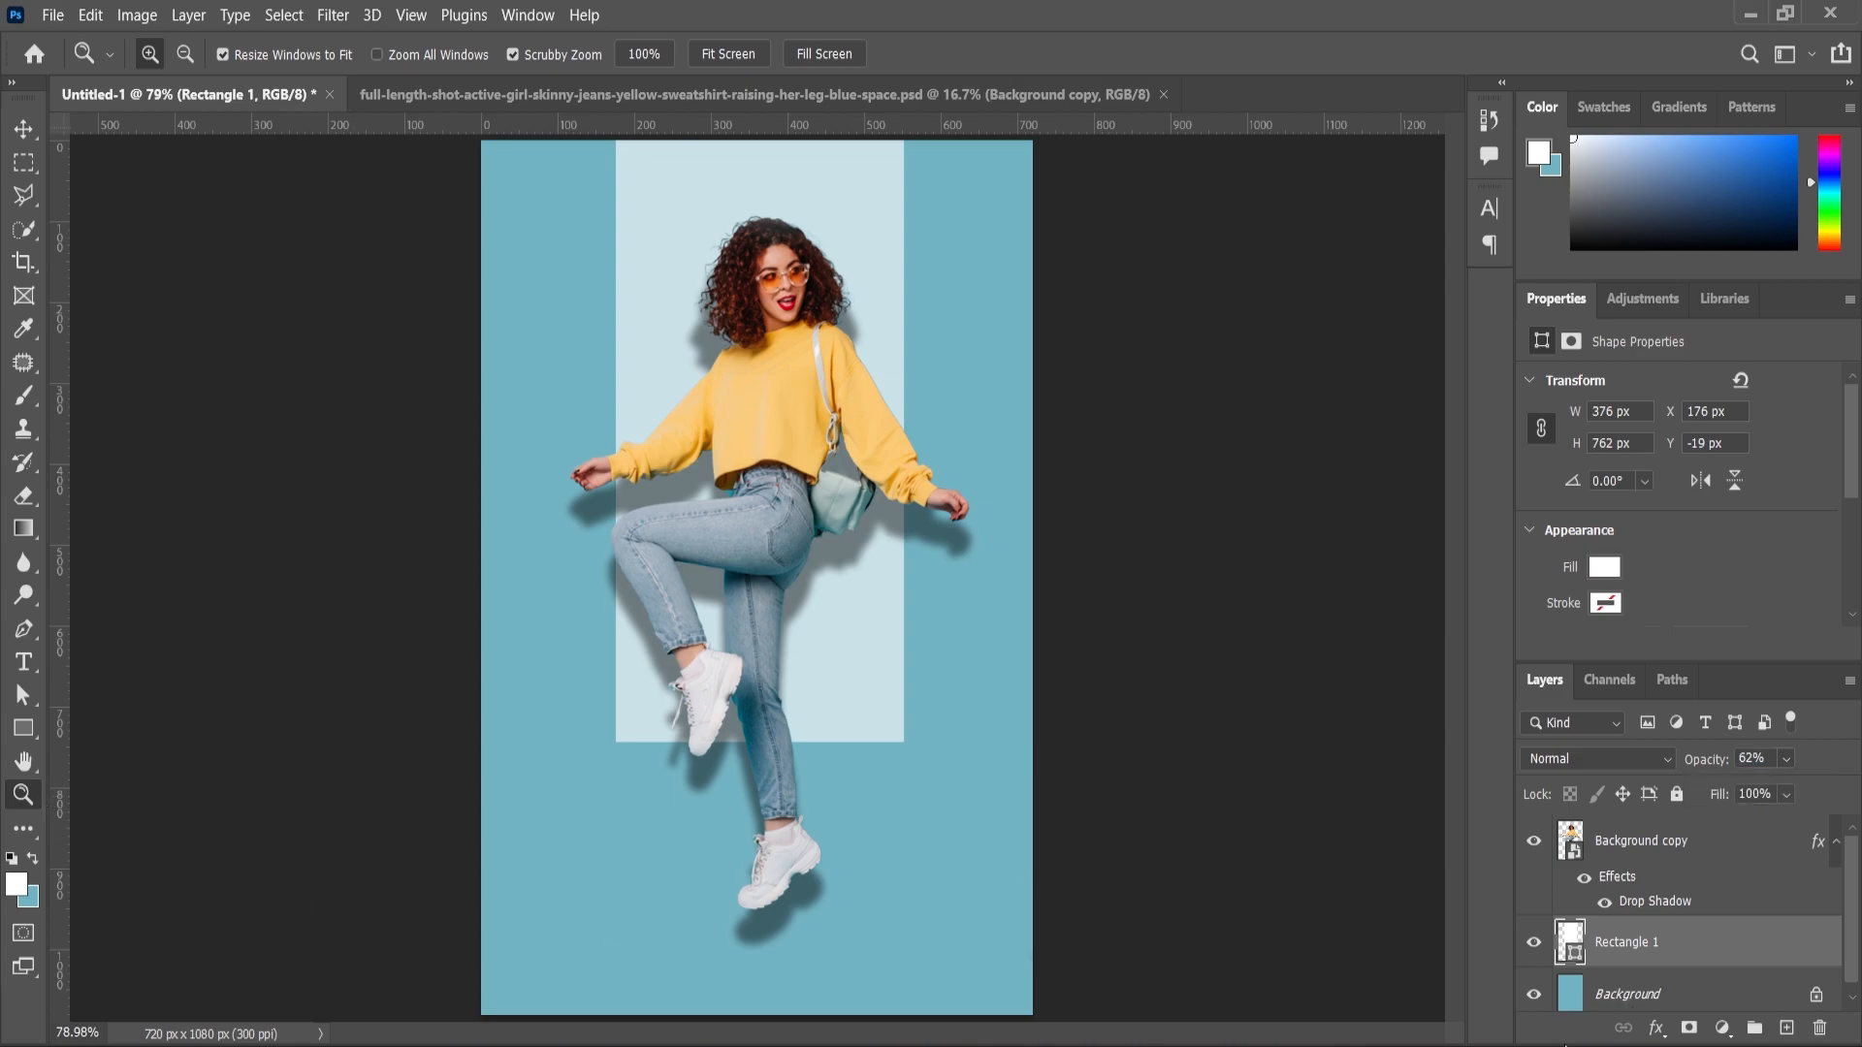
Shorten the rectangle from its lower edge to a height of about 599 px.
scroll(100, 797, "down", 1)
left_click(22, 128)
left_click_drag(766, 734, 766, 609)
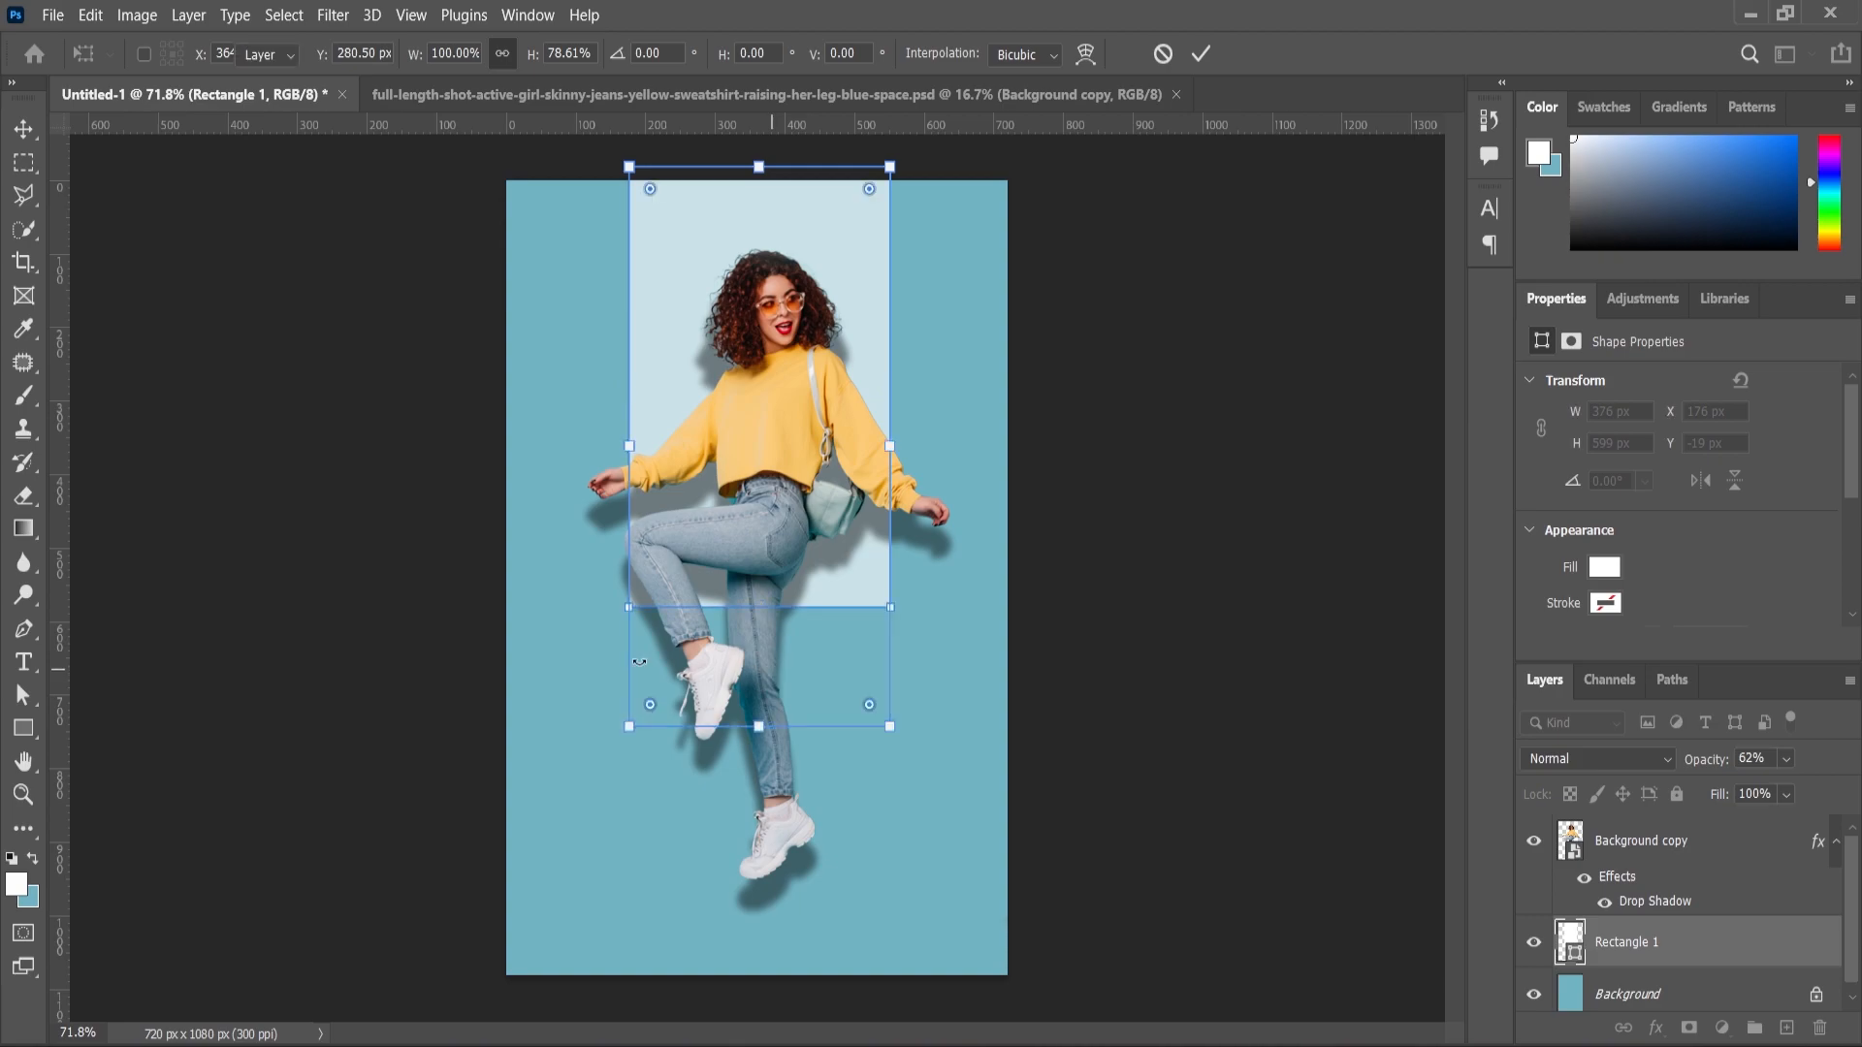
key("Return")
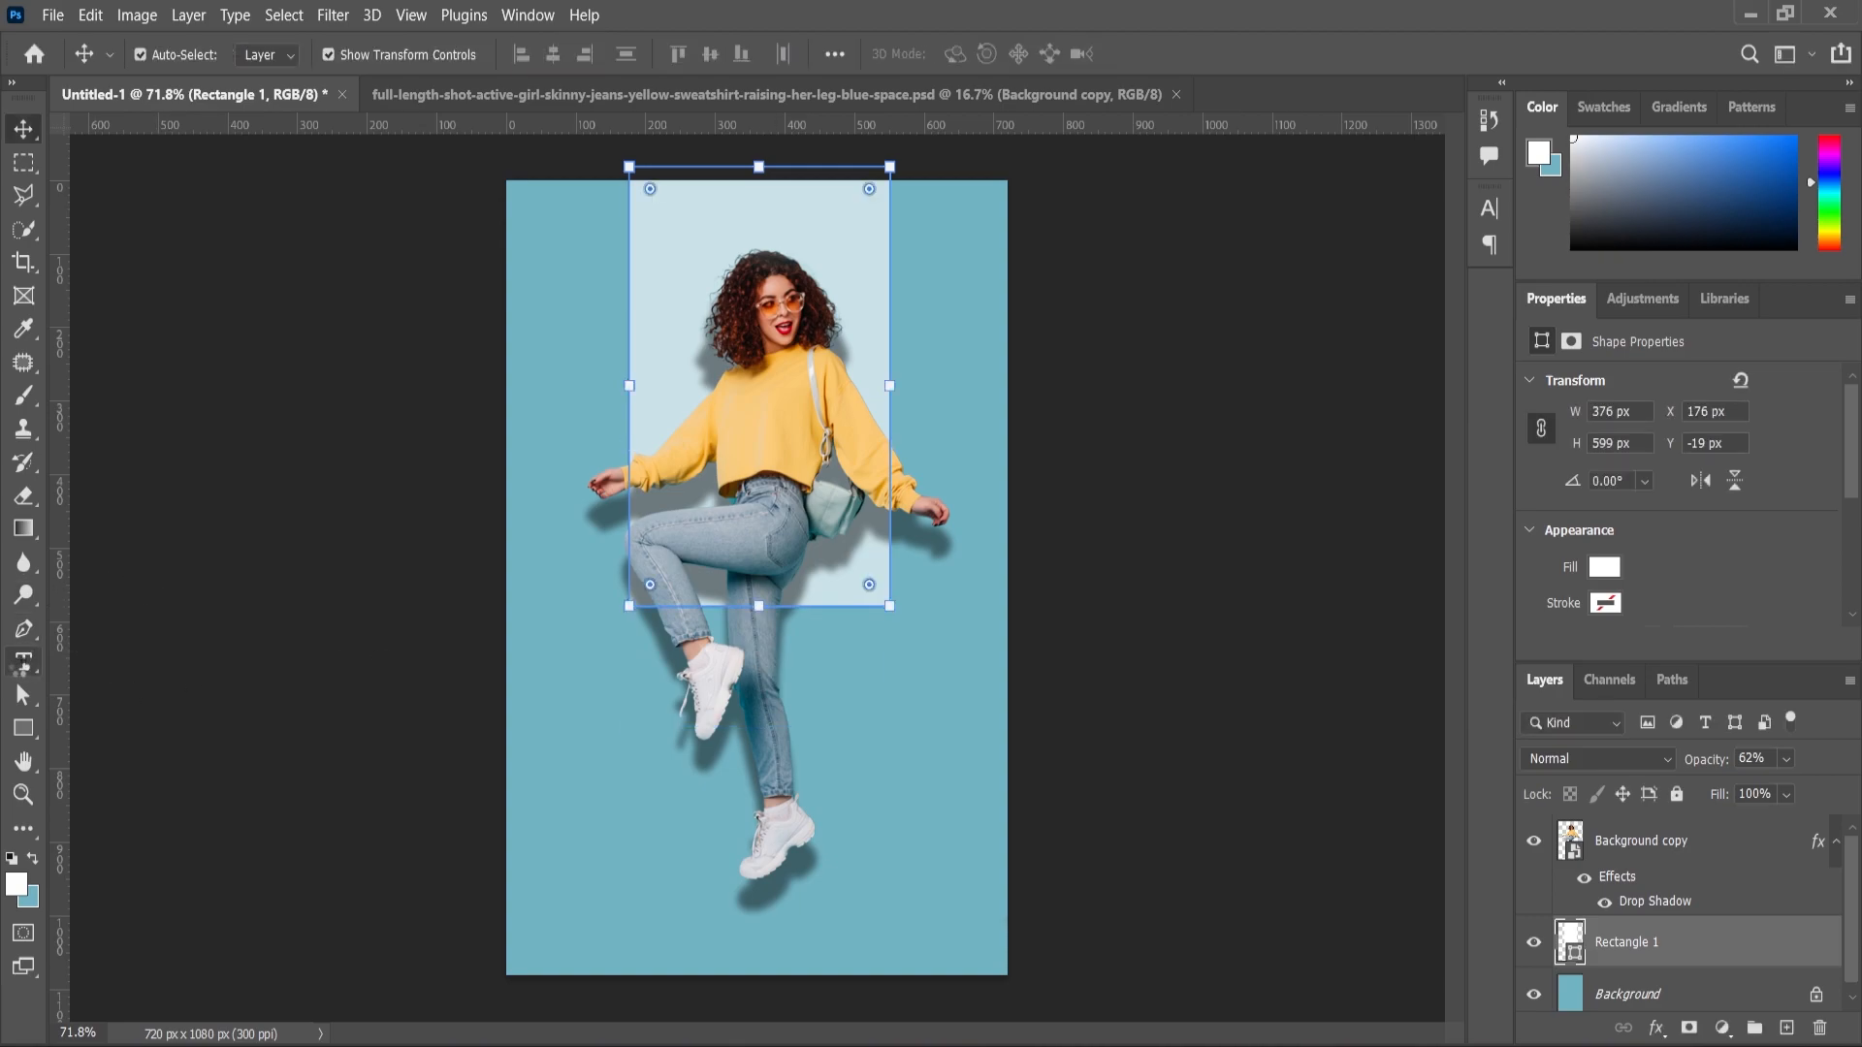
Add the text "JULY" beside the woman's lower legs and open its font for editing.
left_click_drag(22, 669, 124, 659)
left_click(622, 779)
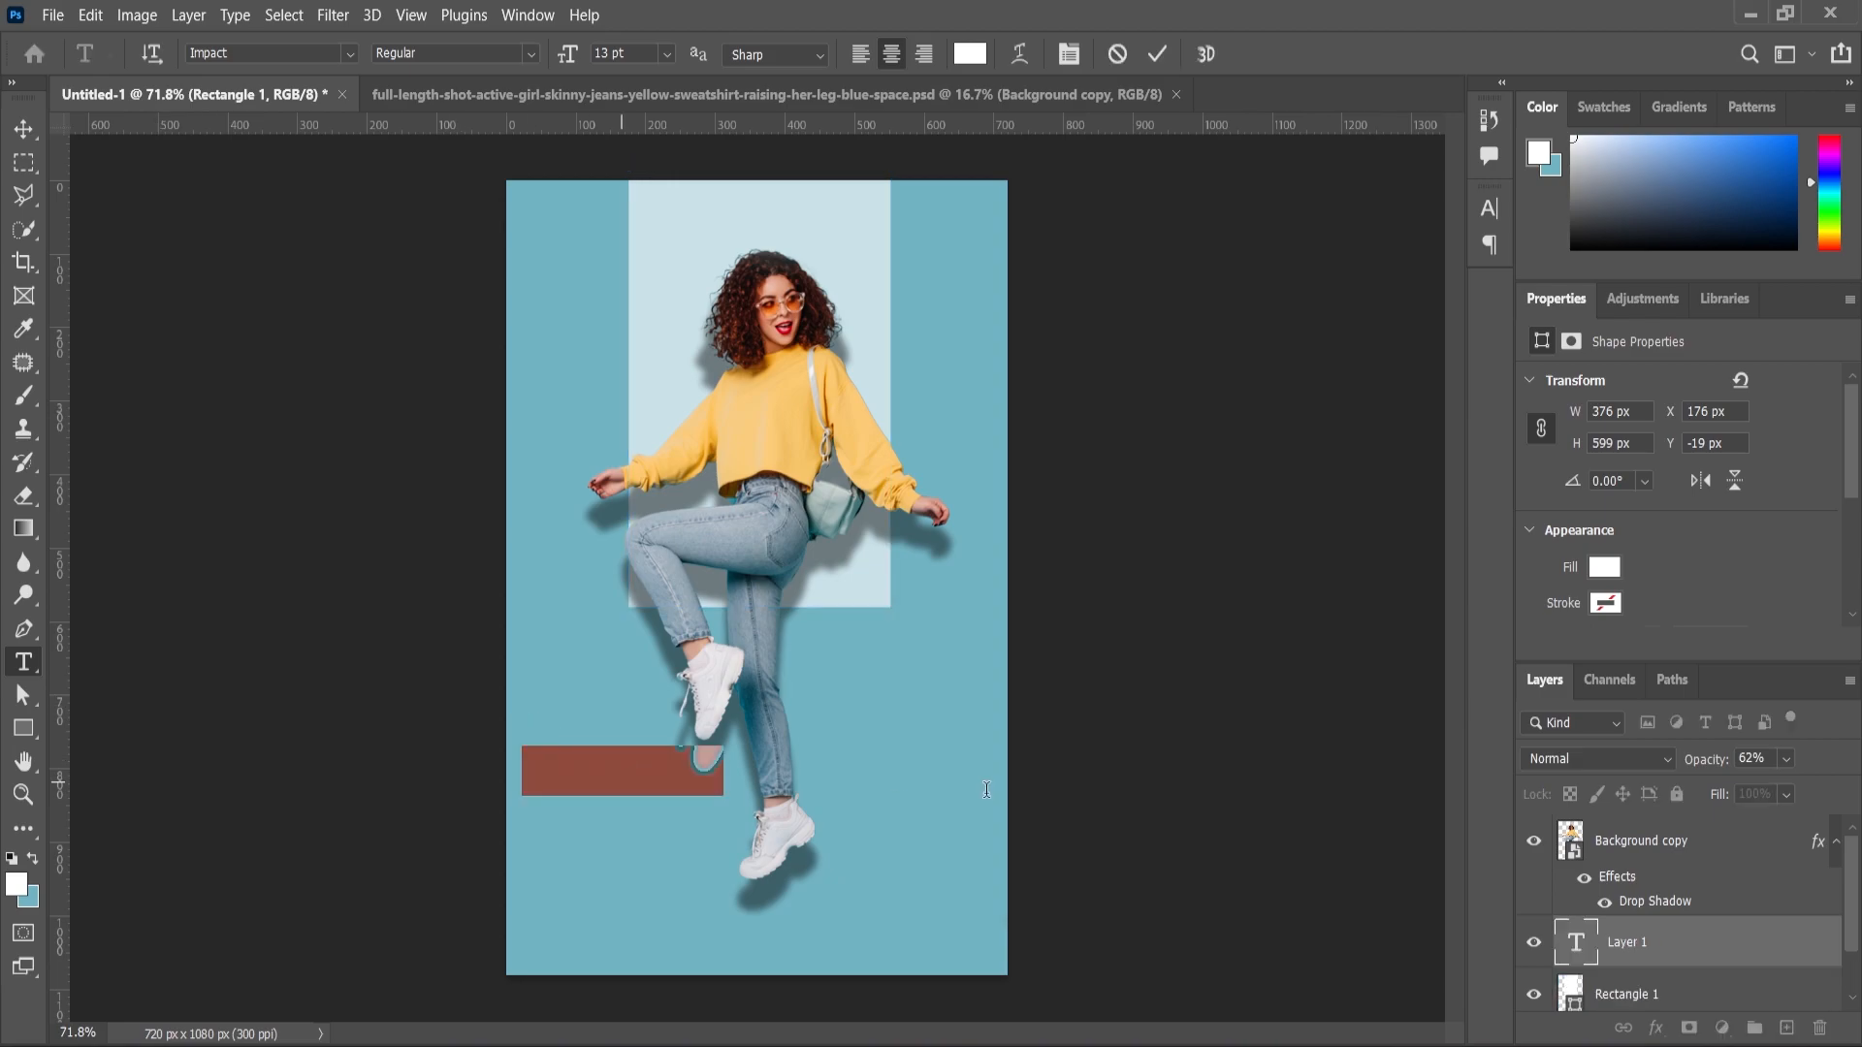
type("JULY")
key("ctrl+a")
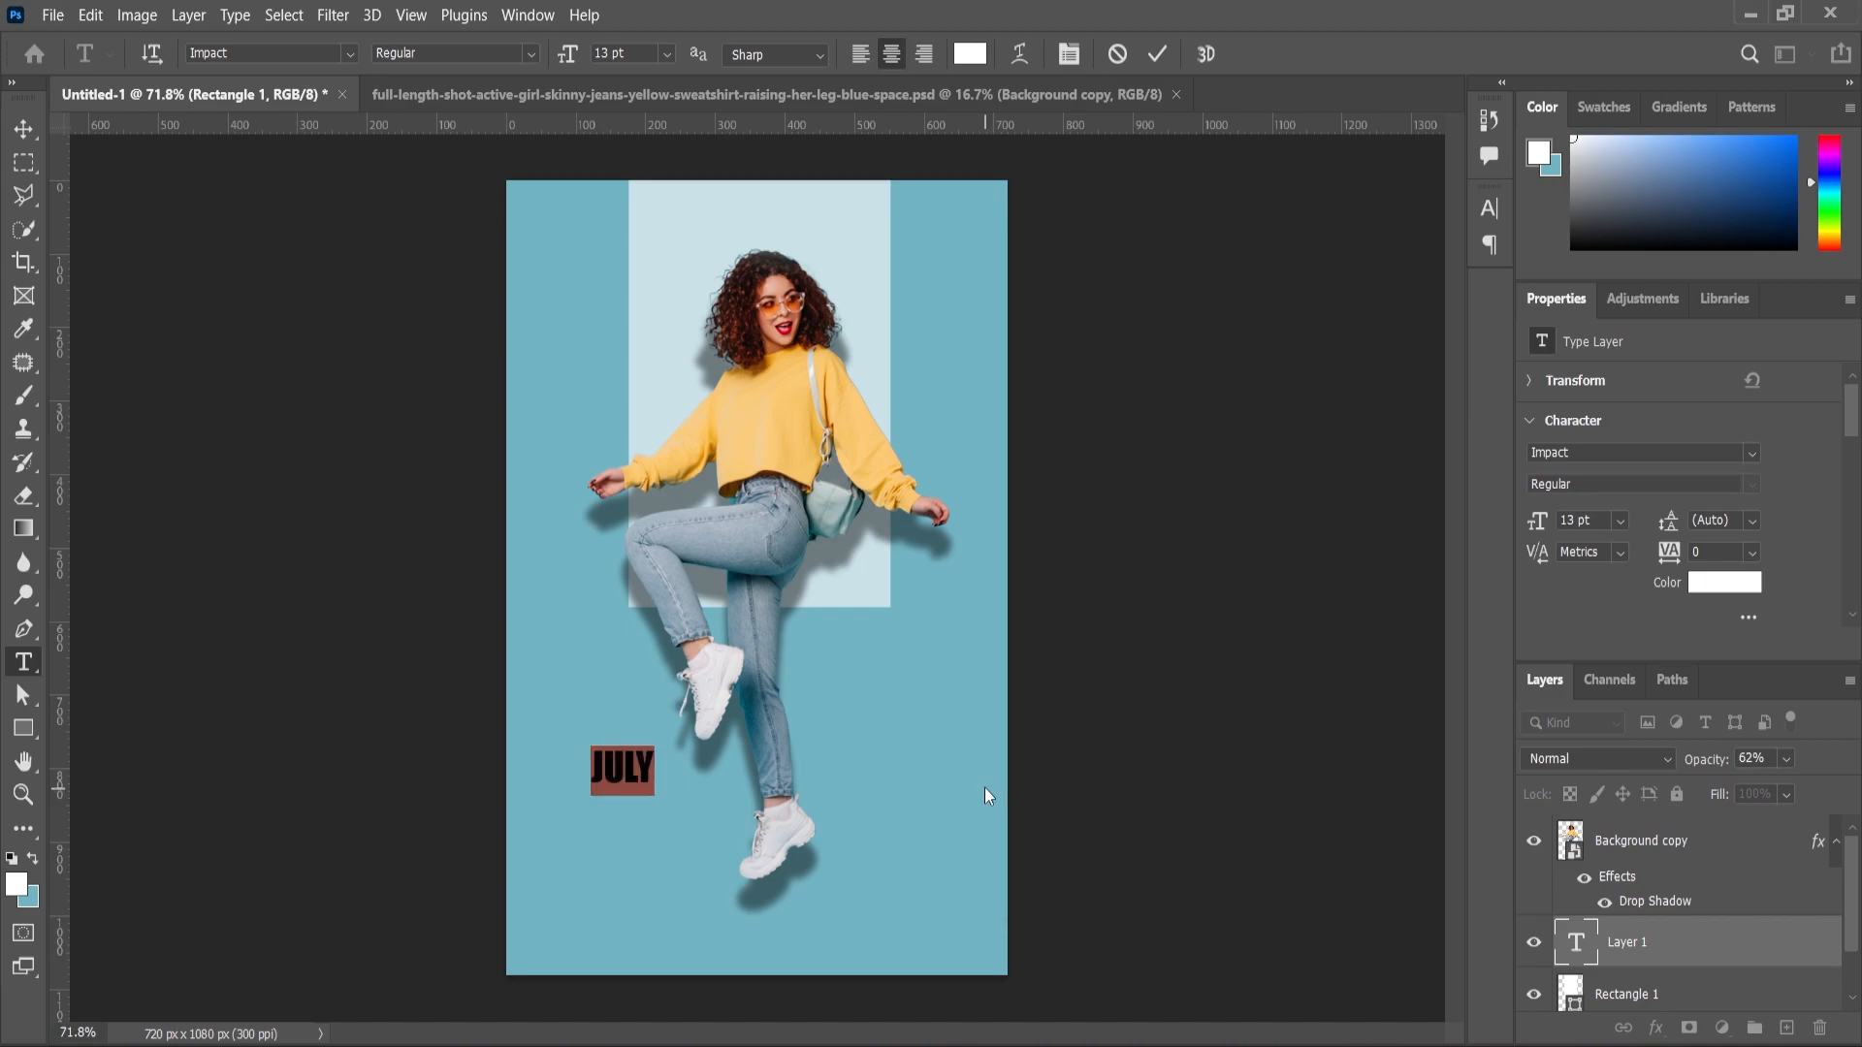
left_click(236, 54)
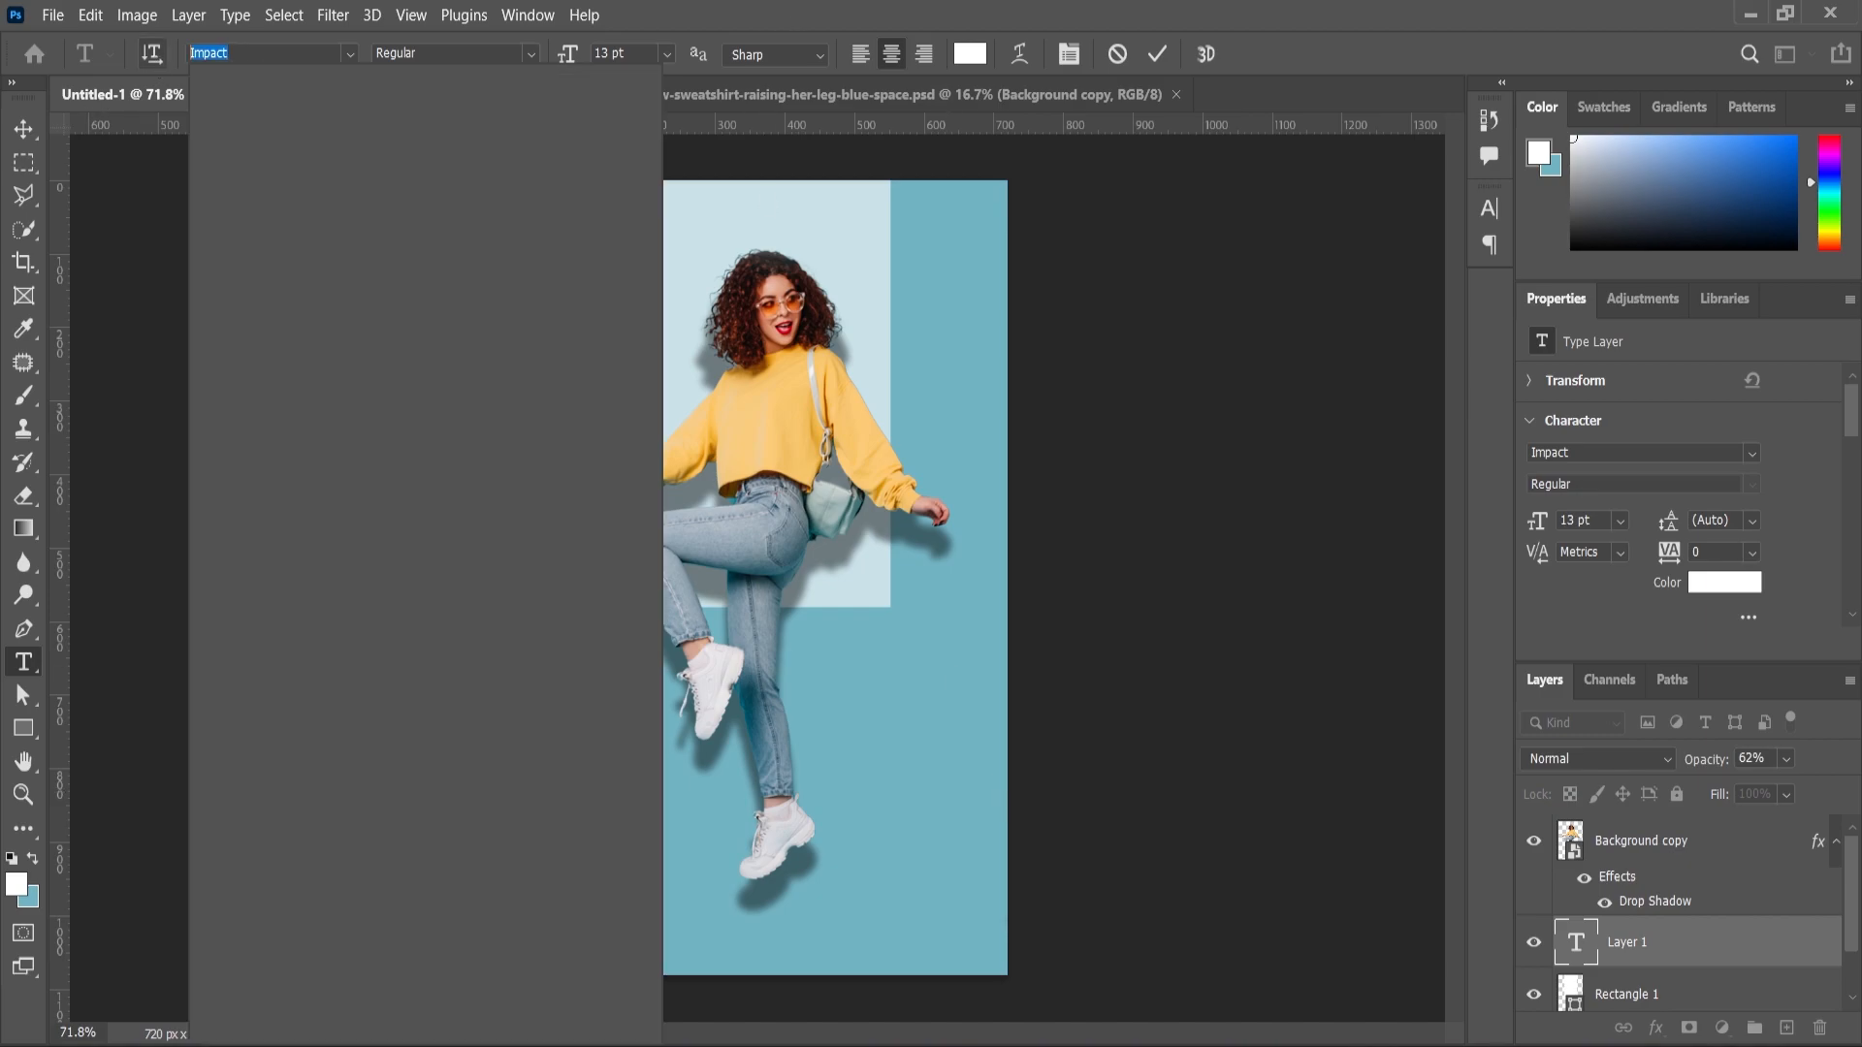
type("NENA")
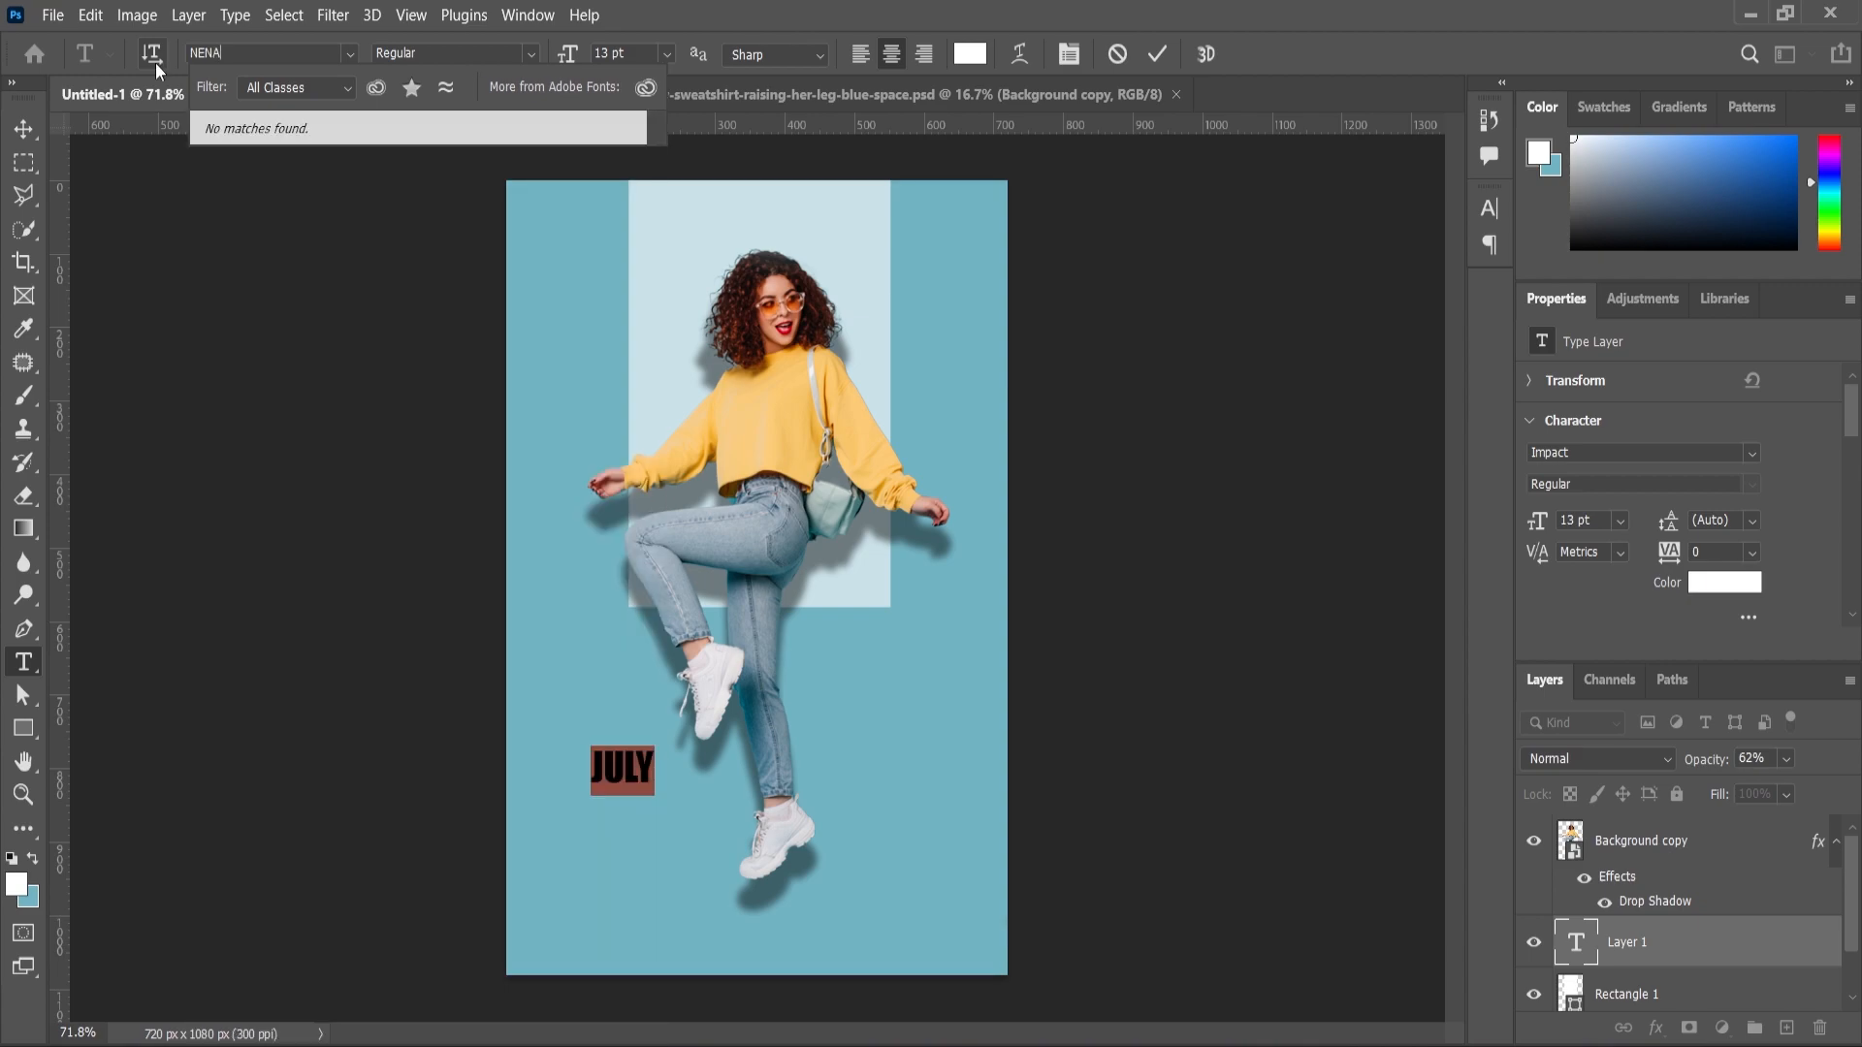
key("BackSpace")
key("BackSpace")
key("BackSpace")
key("BackSpace")
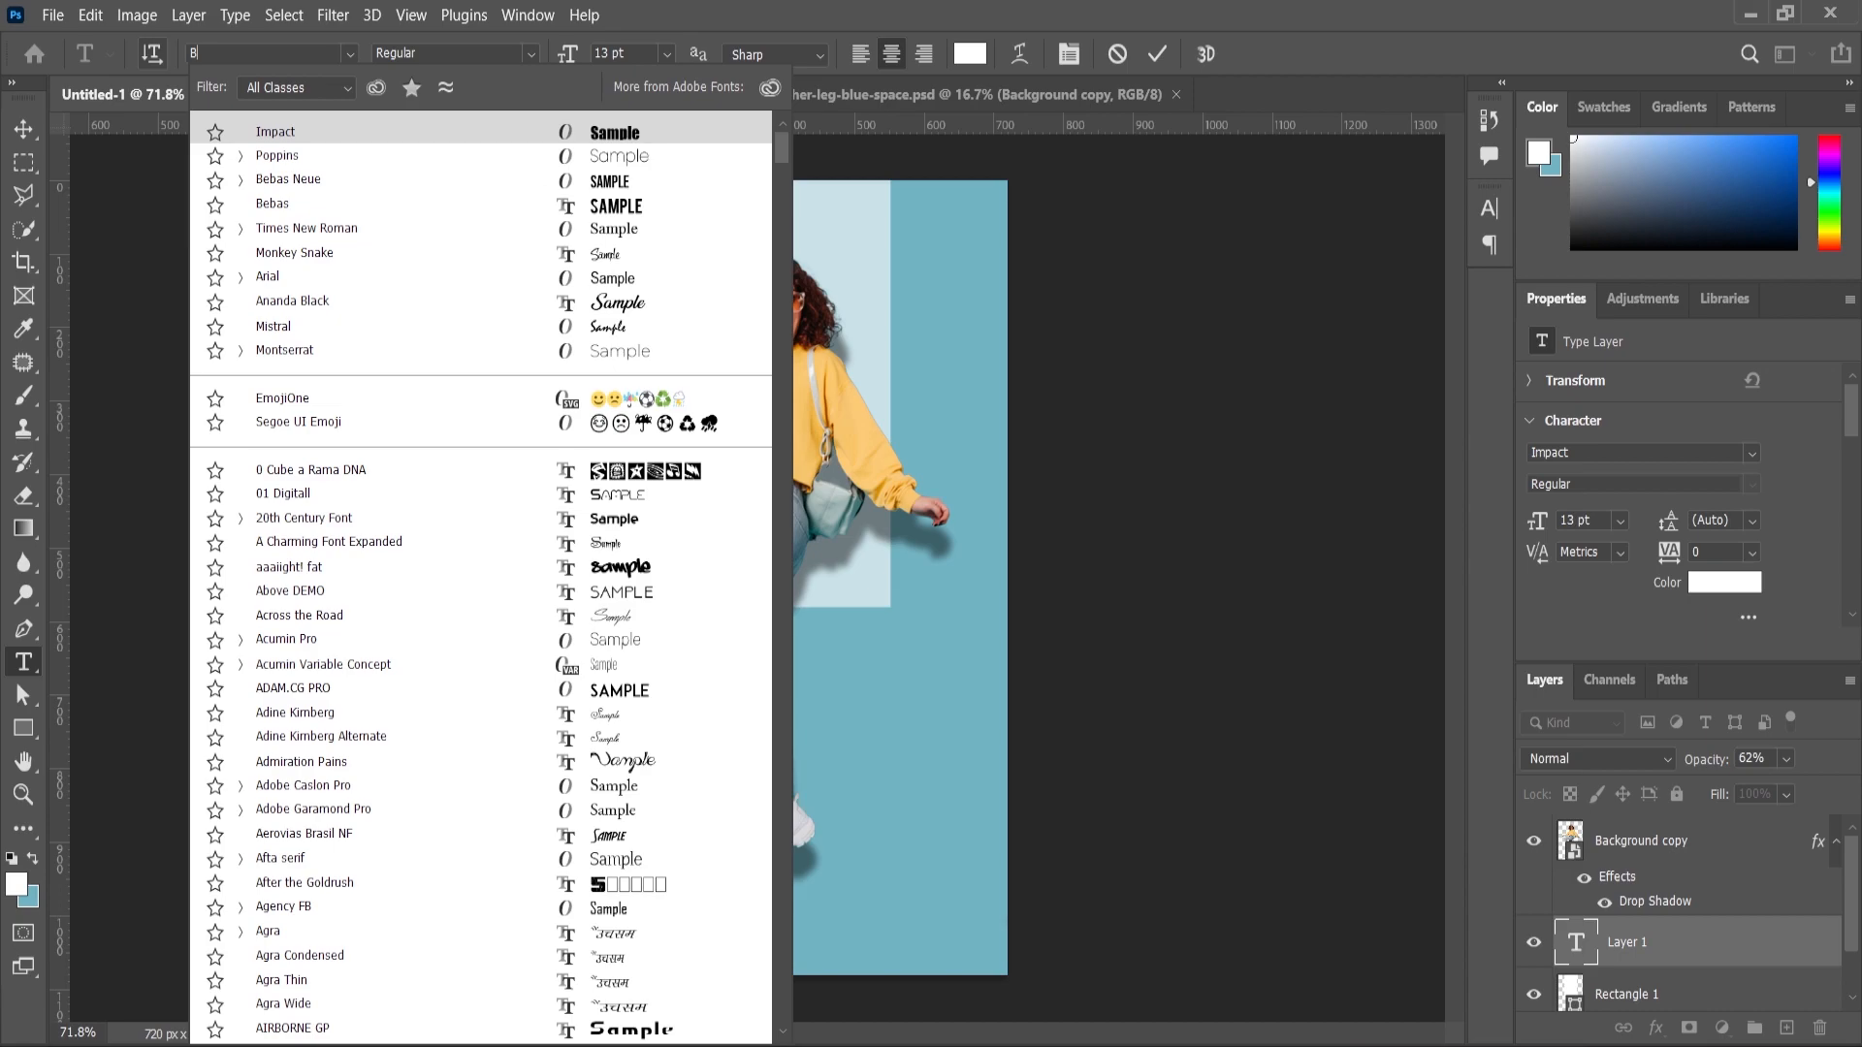
Set the font of the "JULY" text to Bebas Neue Bold.
type("BEB")
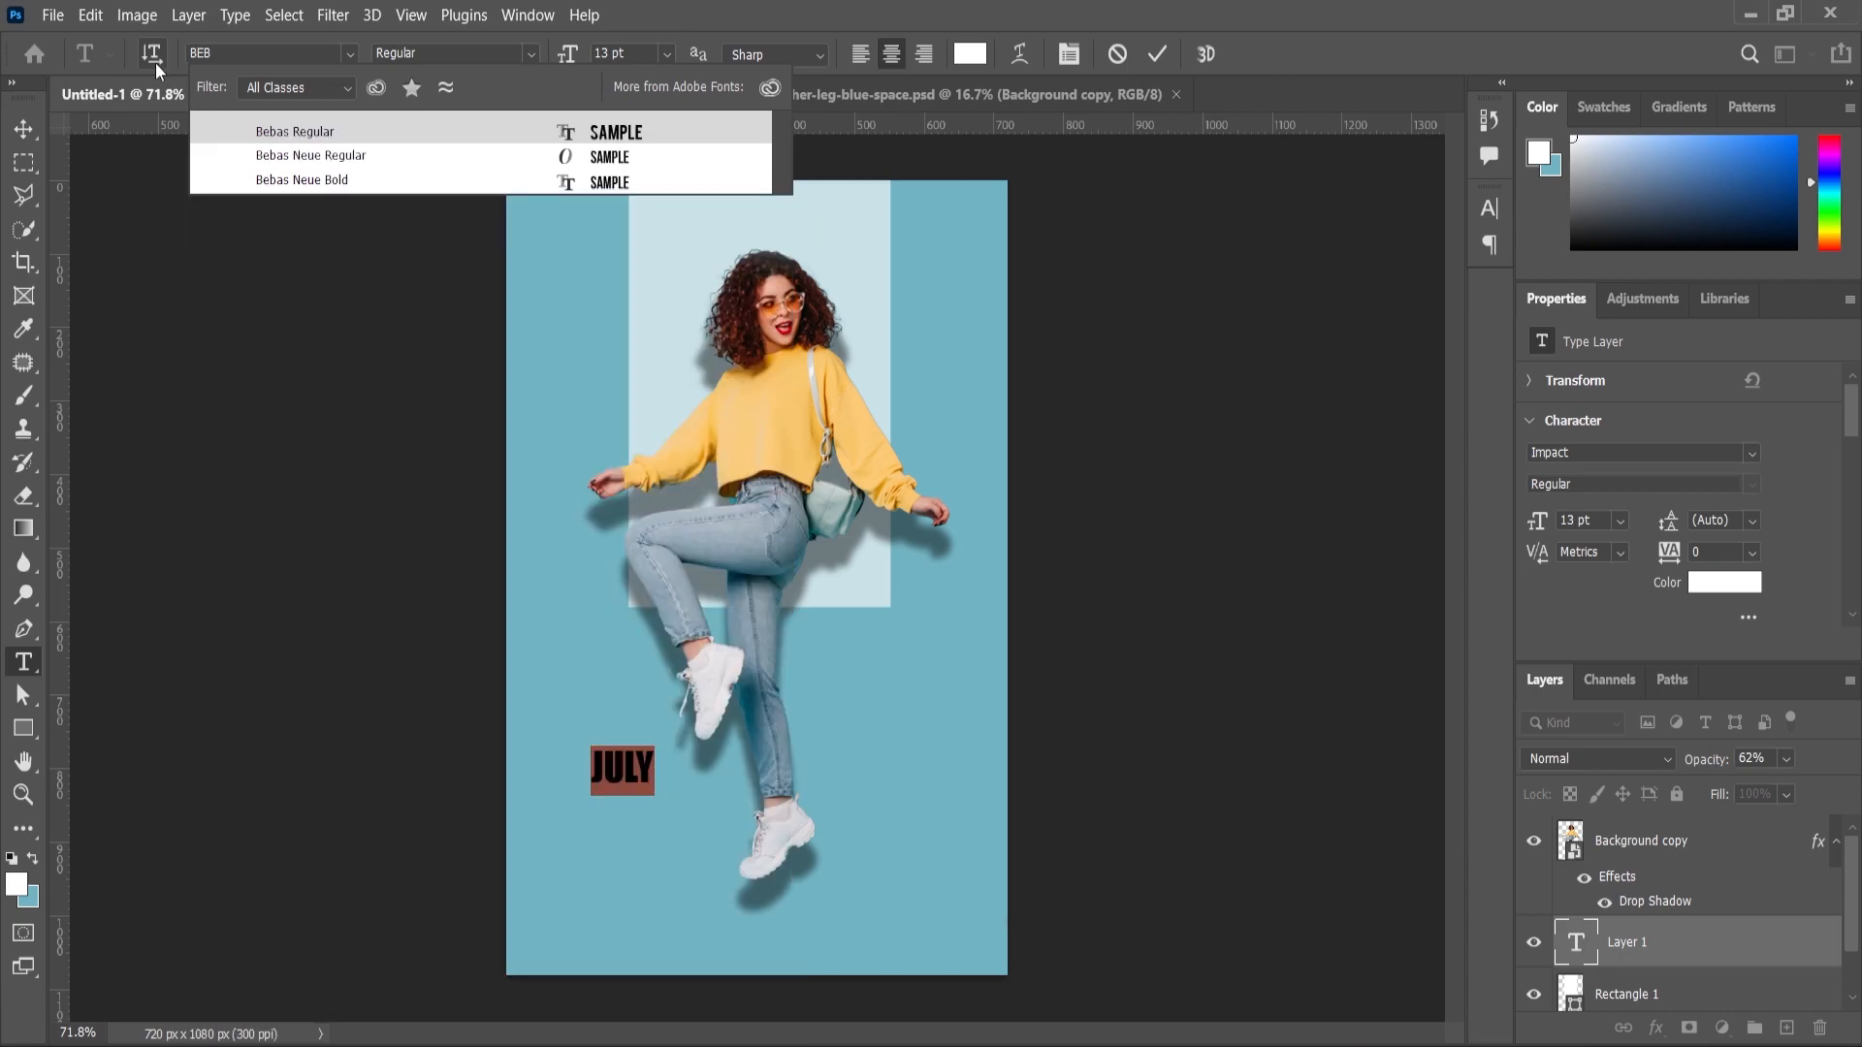
left_click(310, 180)
key("ctrl+Return")
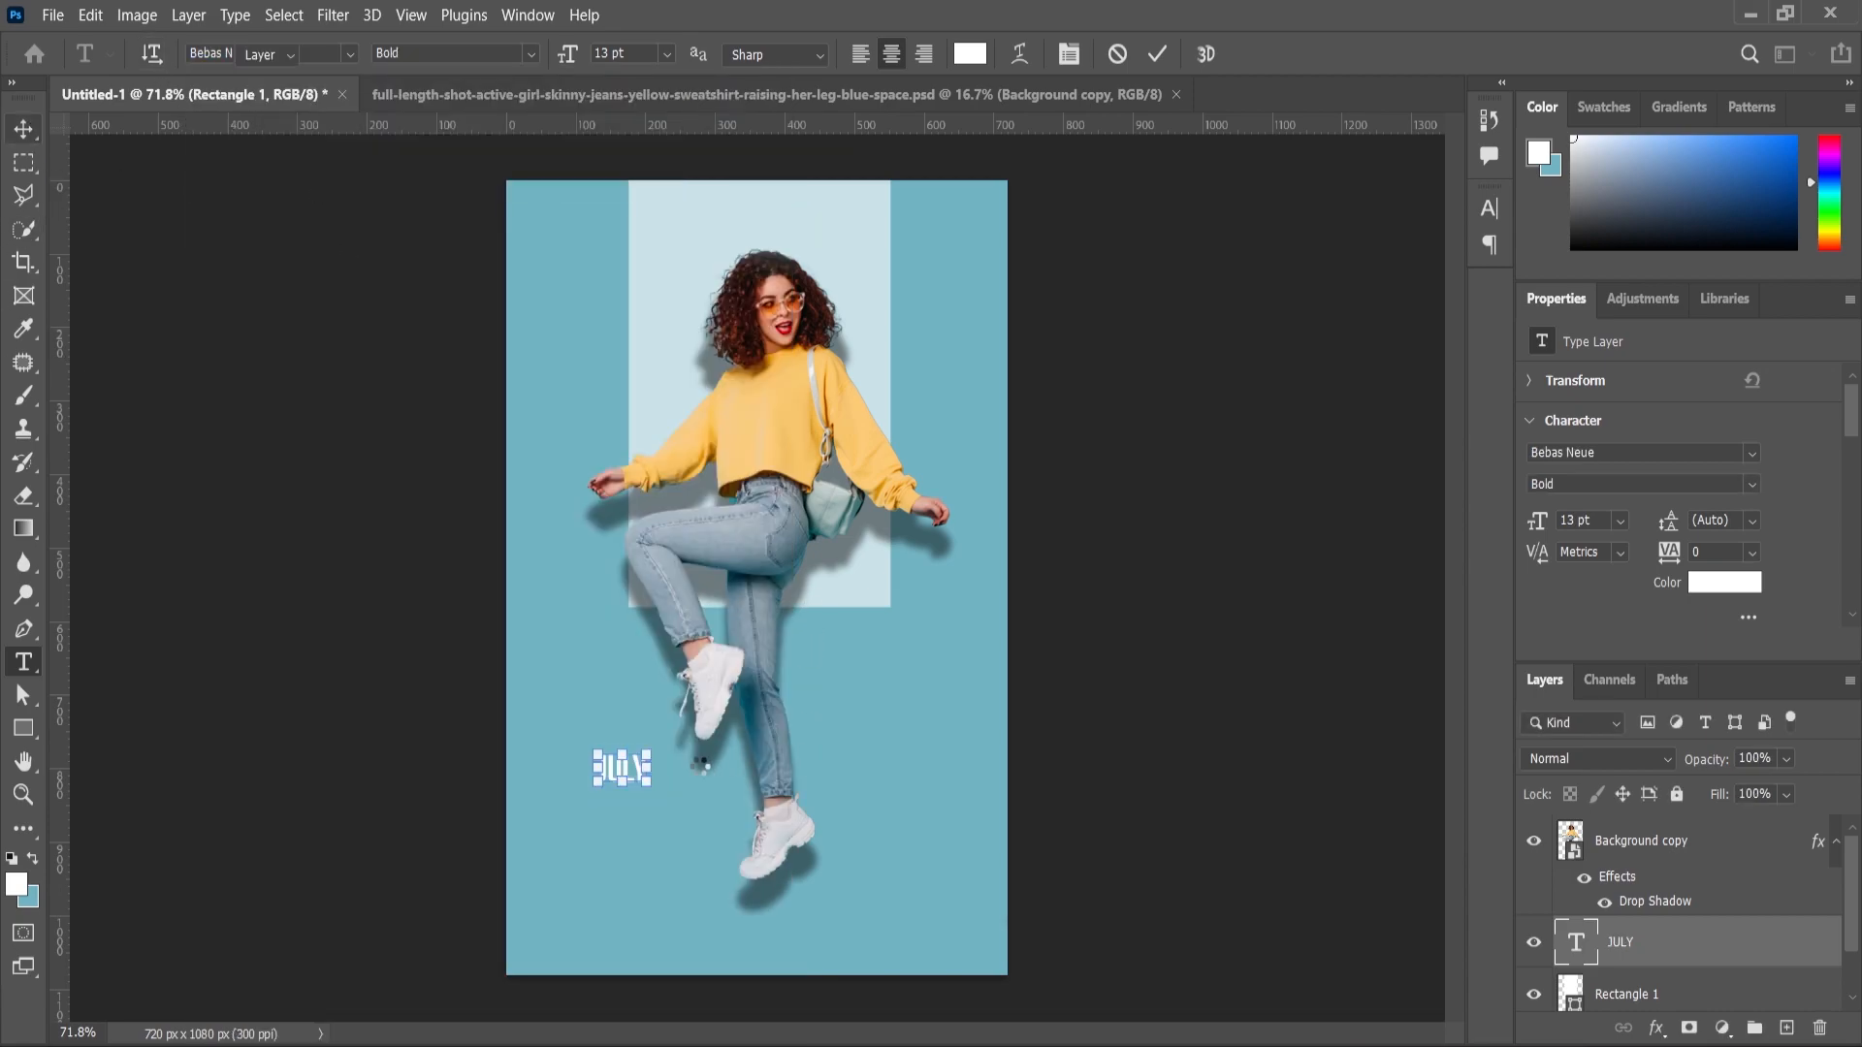
Enlarge the "JULY" text to about 113 pt so it nearly spans the canvas width behind the woman's legs.
key("ctrl+t")
left_click_drag(674, 739, 798, 633)
left_click_drag(829, 715, 944, 641)
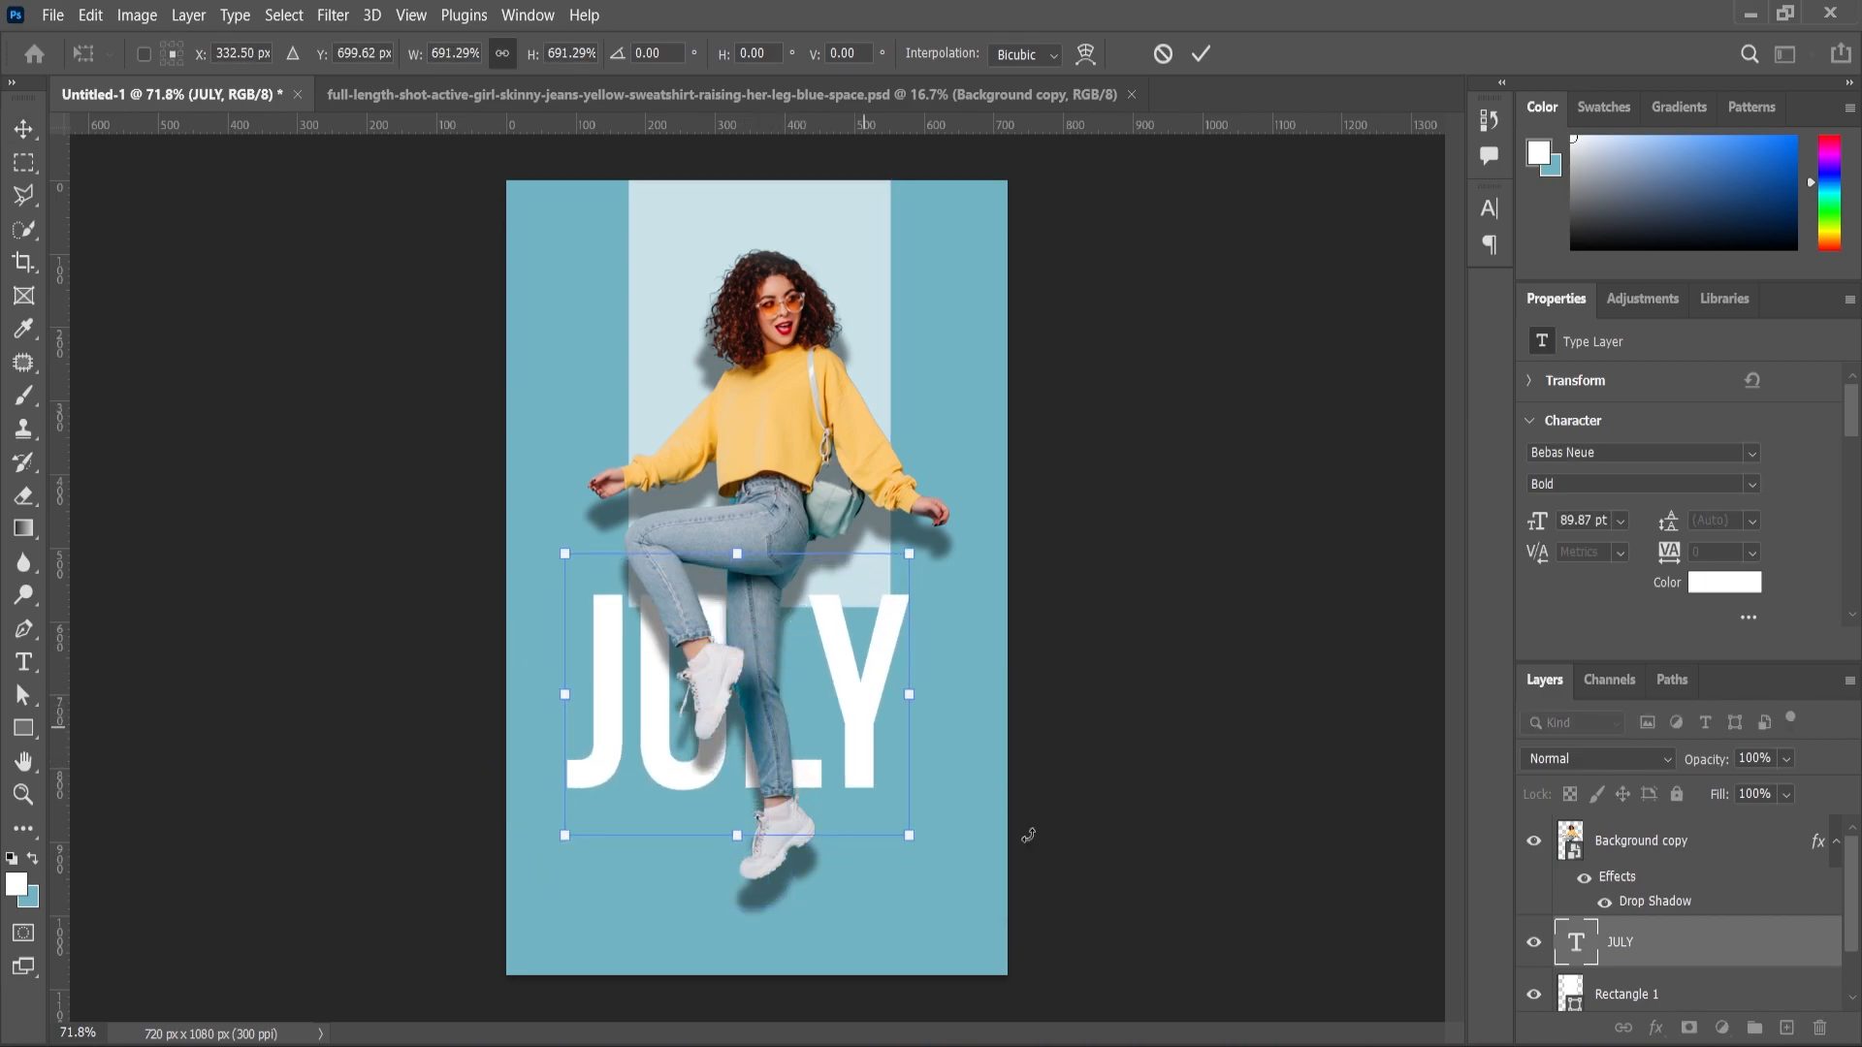
left_click_drag(913, 836, 962, 867)
key("Return")
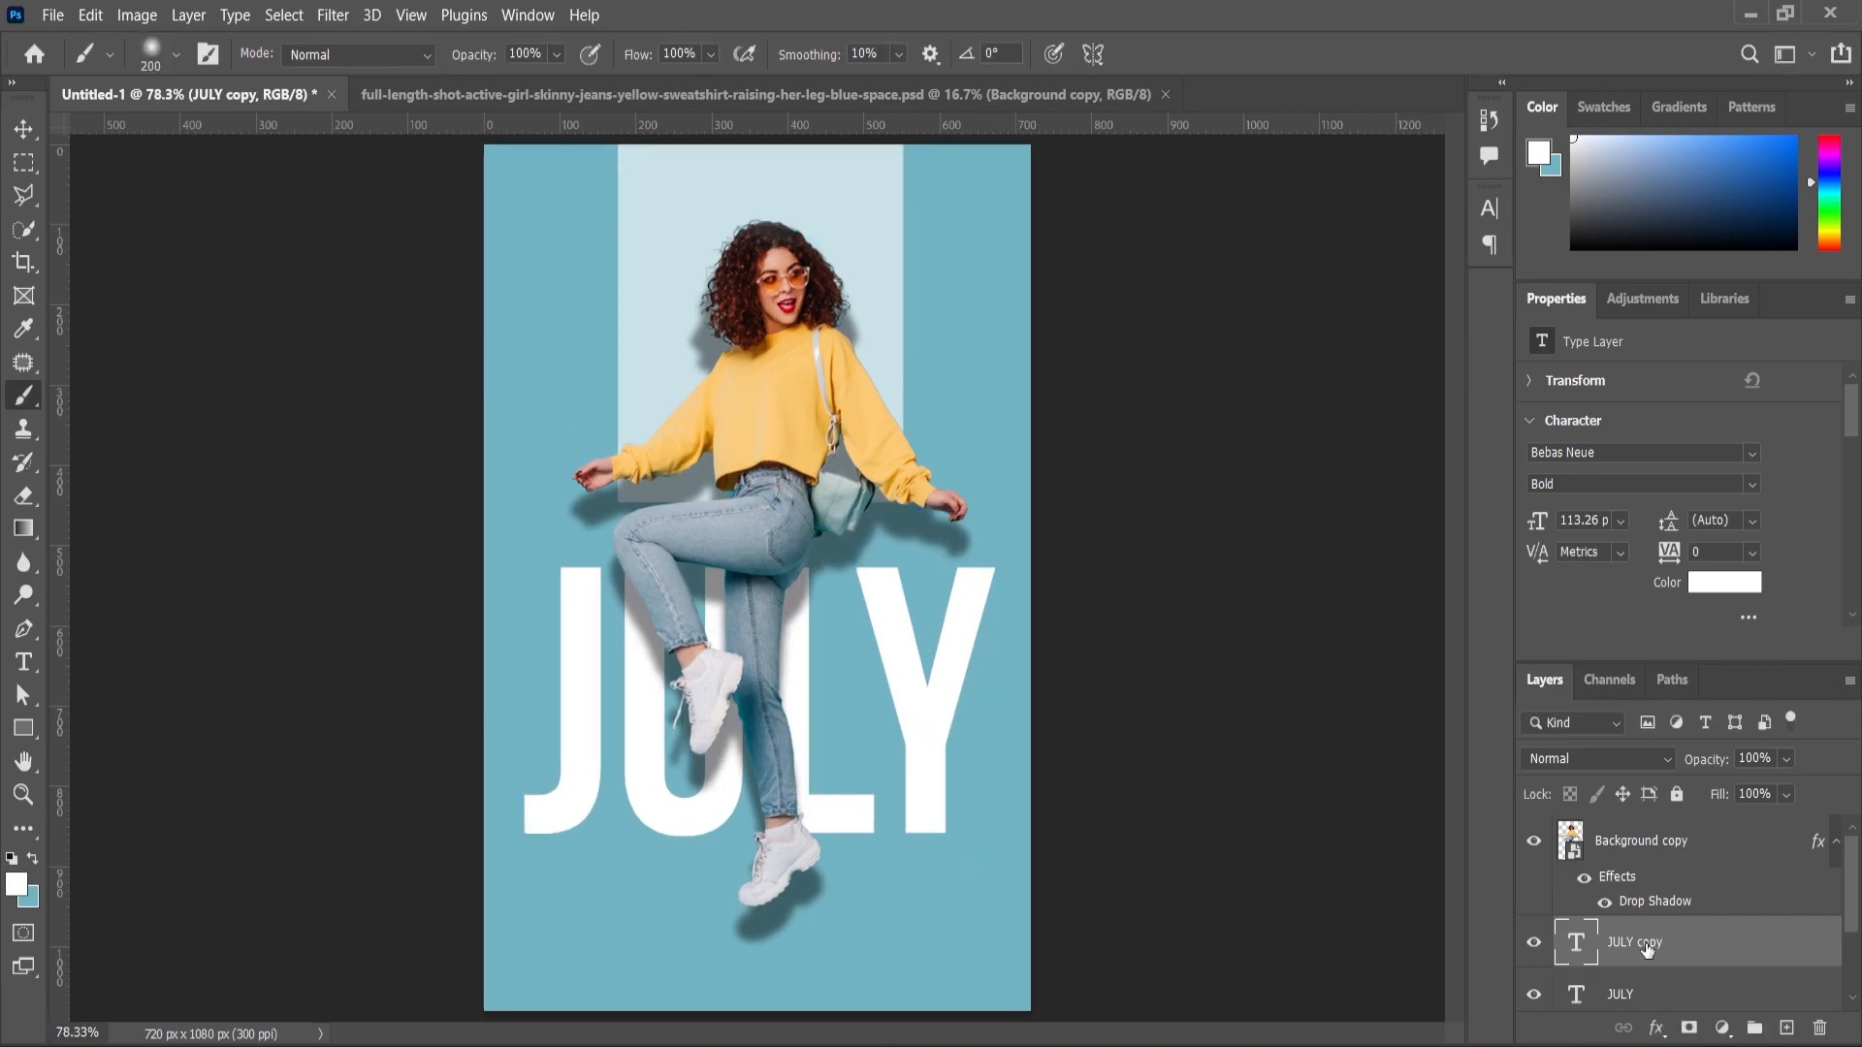
Move the JULY copy text layer above the woman's layer and add a layer mask to it.
left_click_drag(1645, 948, 1648, 832)
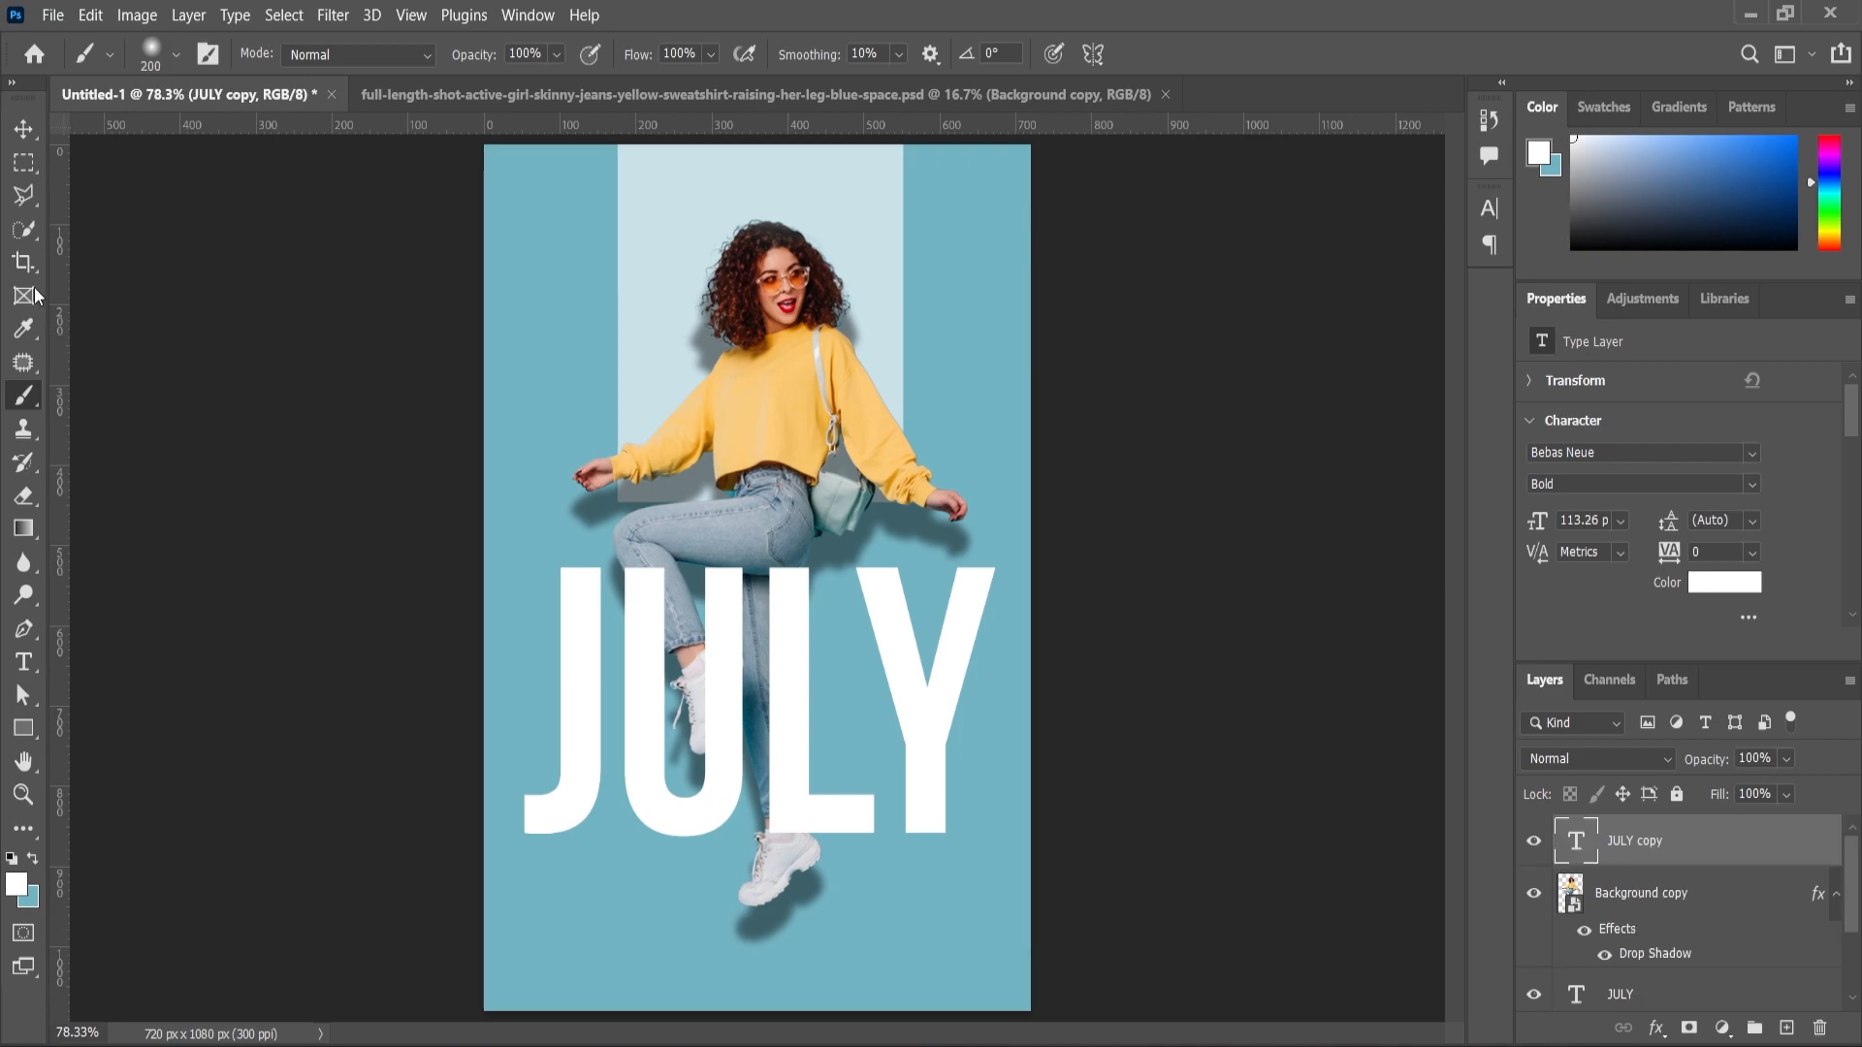
left_click(23, 162)
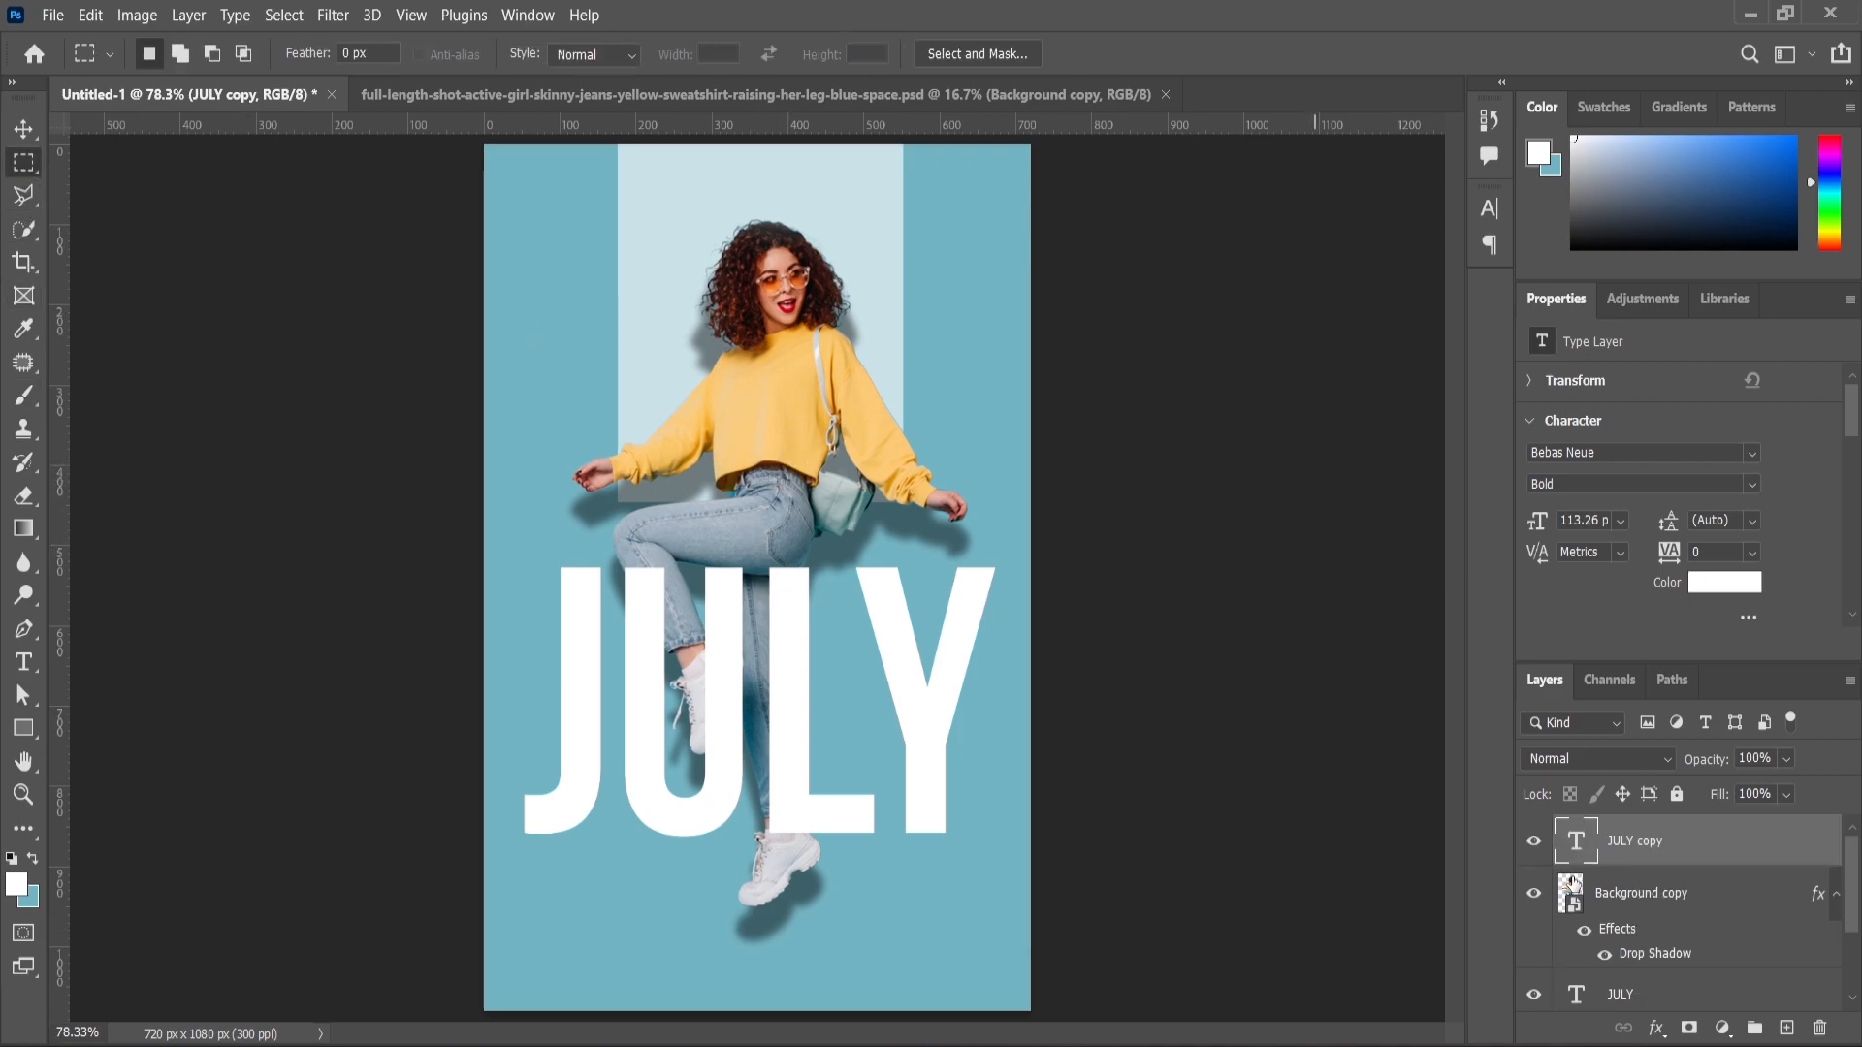
left_click(1689, 1027)
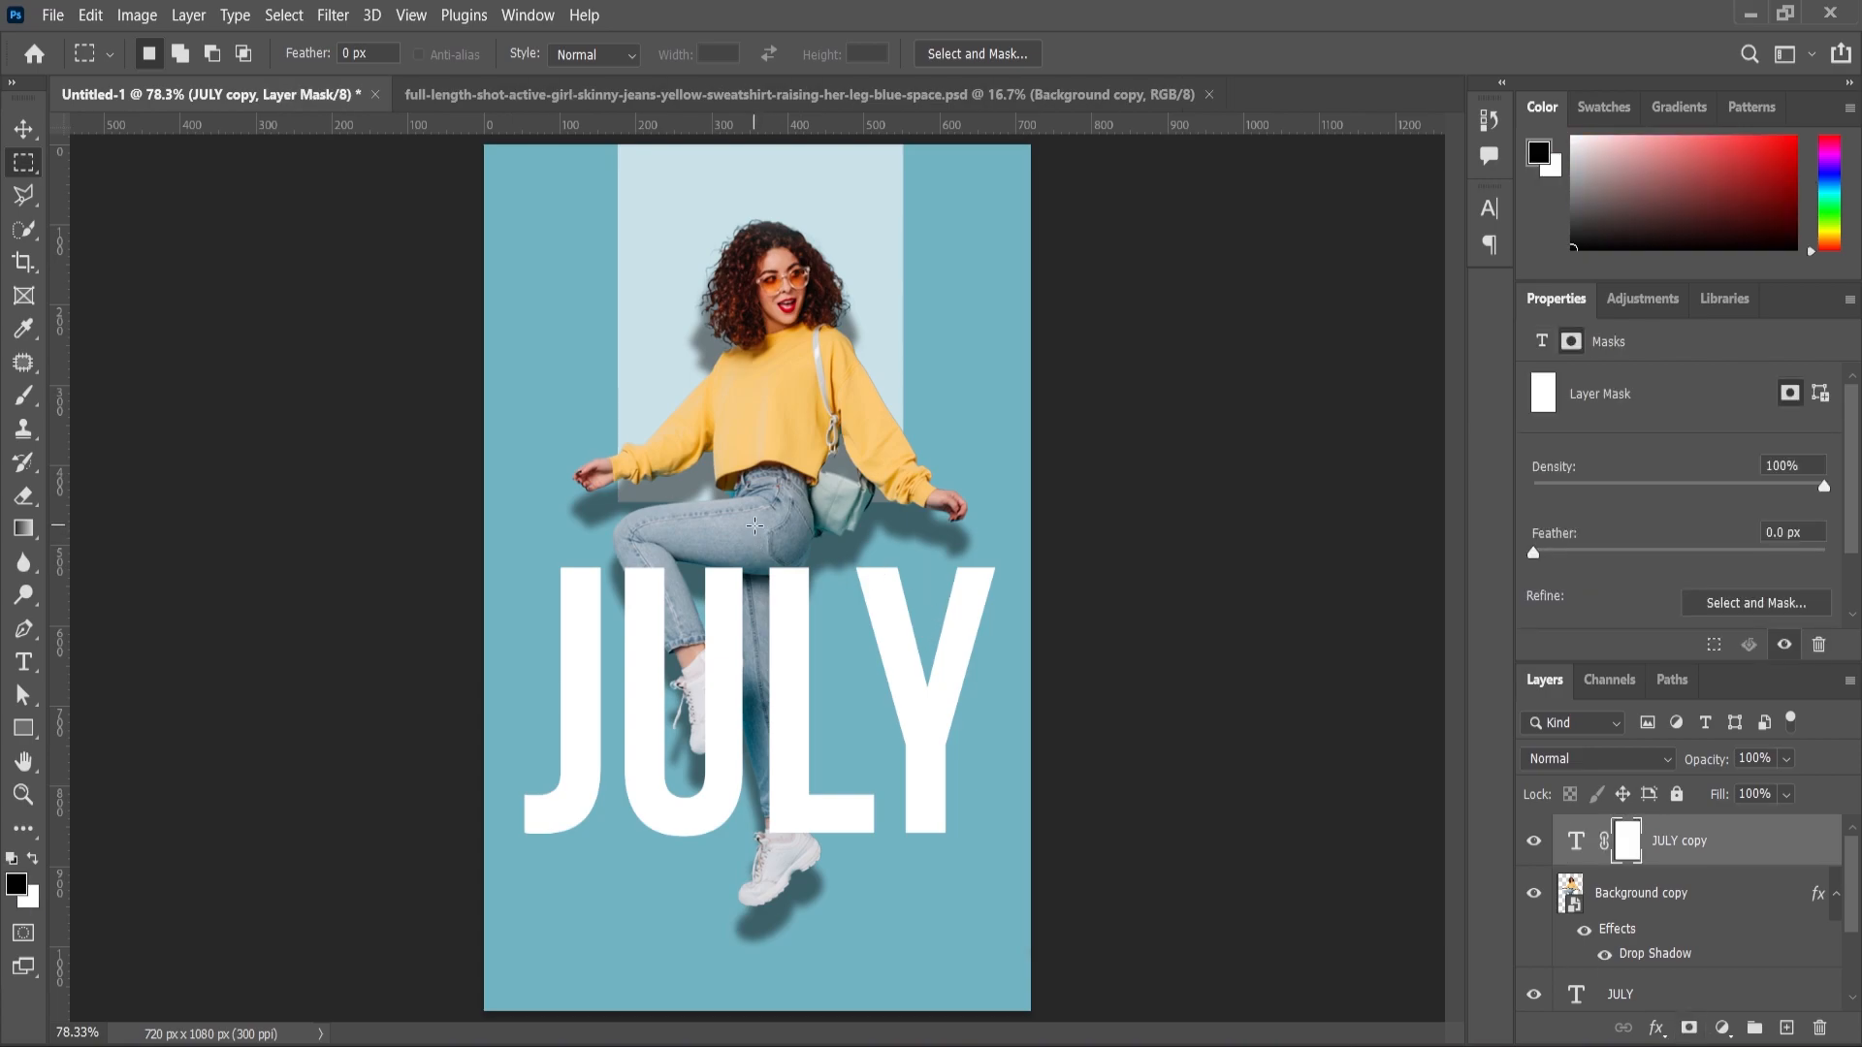
Paint the JULY copy mask black inside a rectangular selection covering the L and Y, so the standing leg shows, and deselect.
left_click_drag(754, 525, 1071, 896)
left_click(23, 394)
left_click_drag(778, 591, 785, 726)
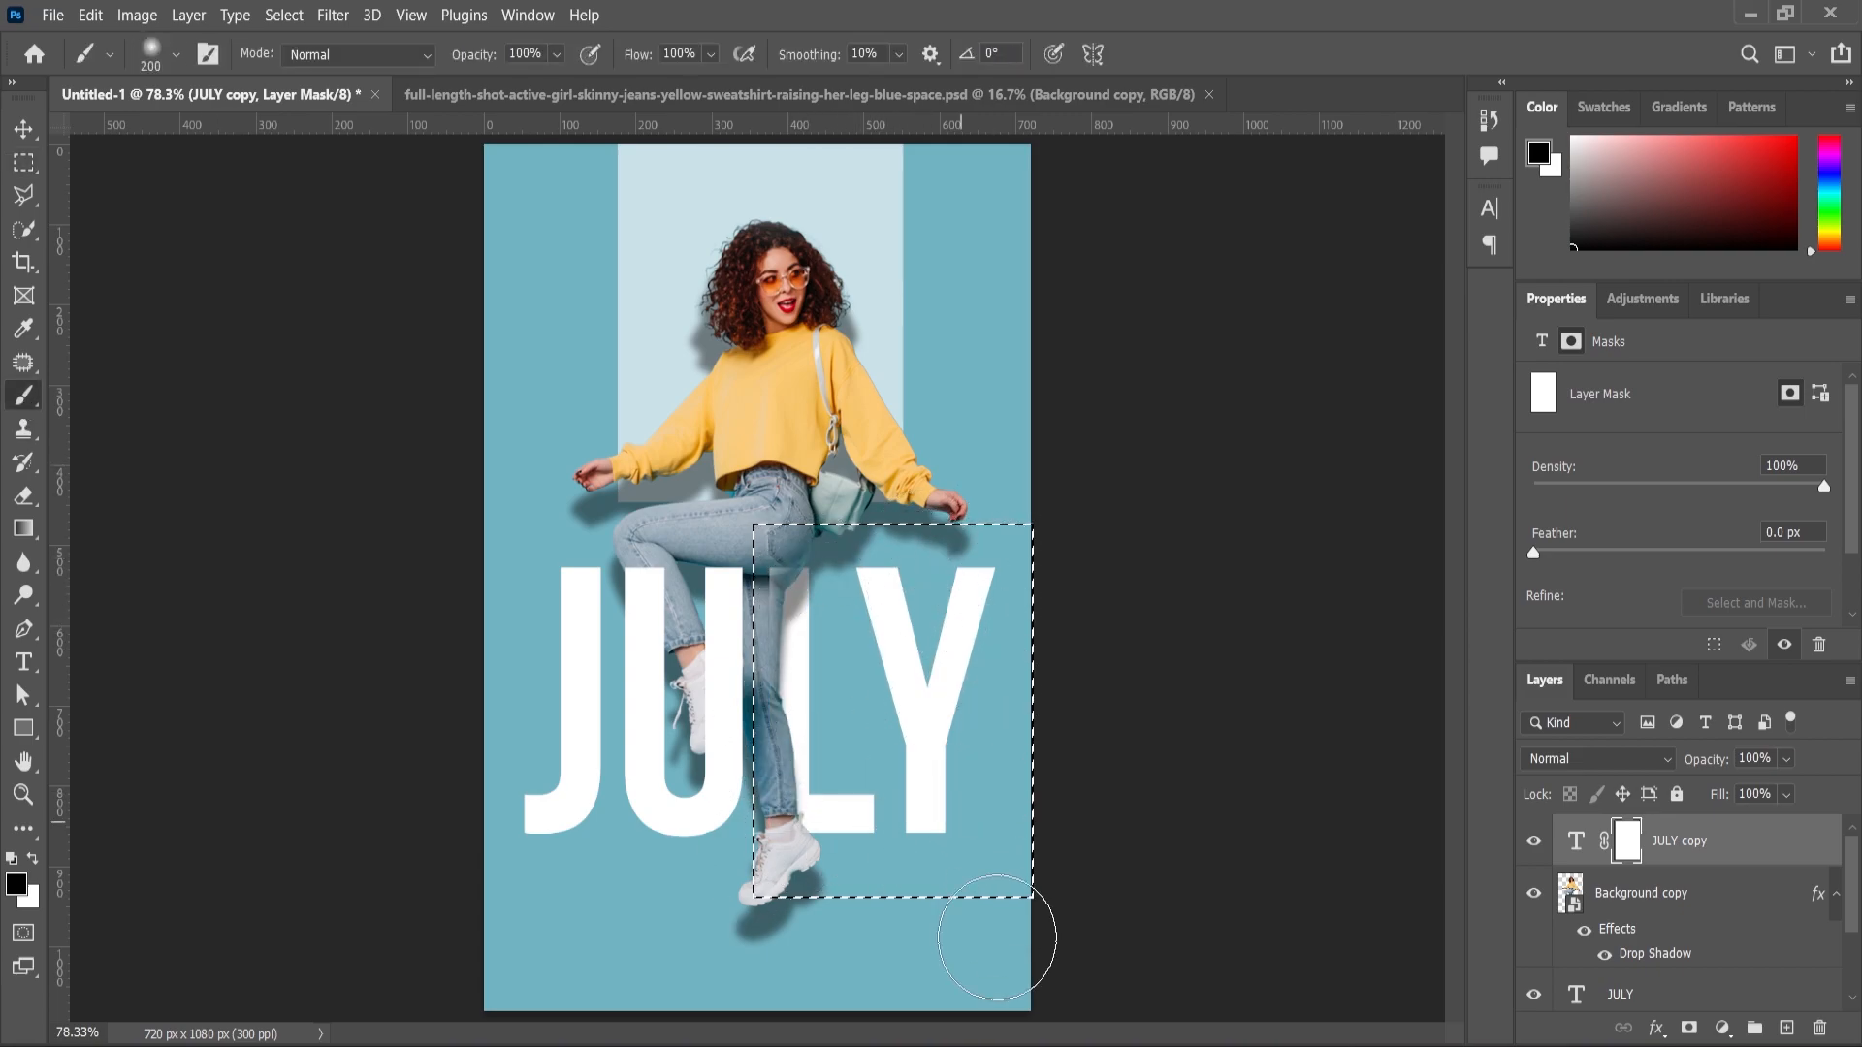
key("alt+BackSpace")
key("ctrl+d")
scroll(815, 759, "down", 1)
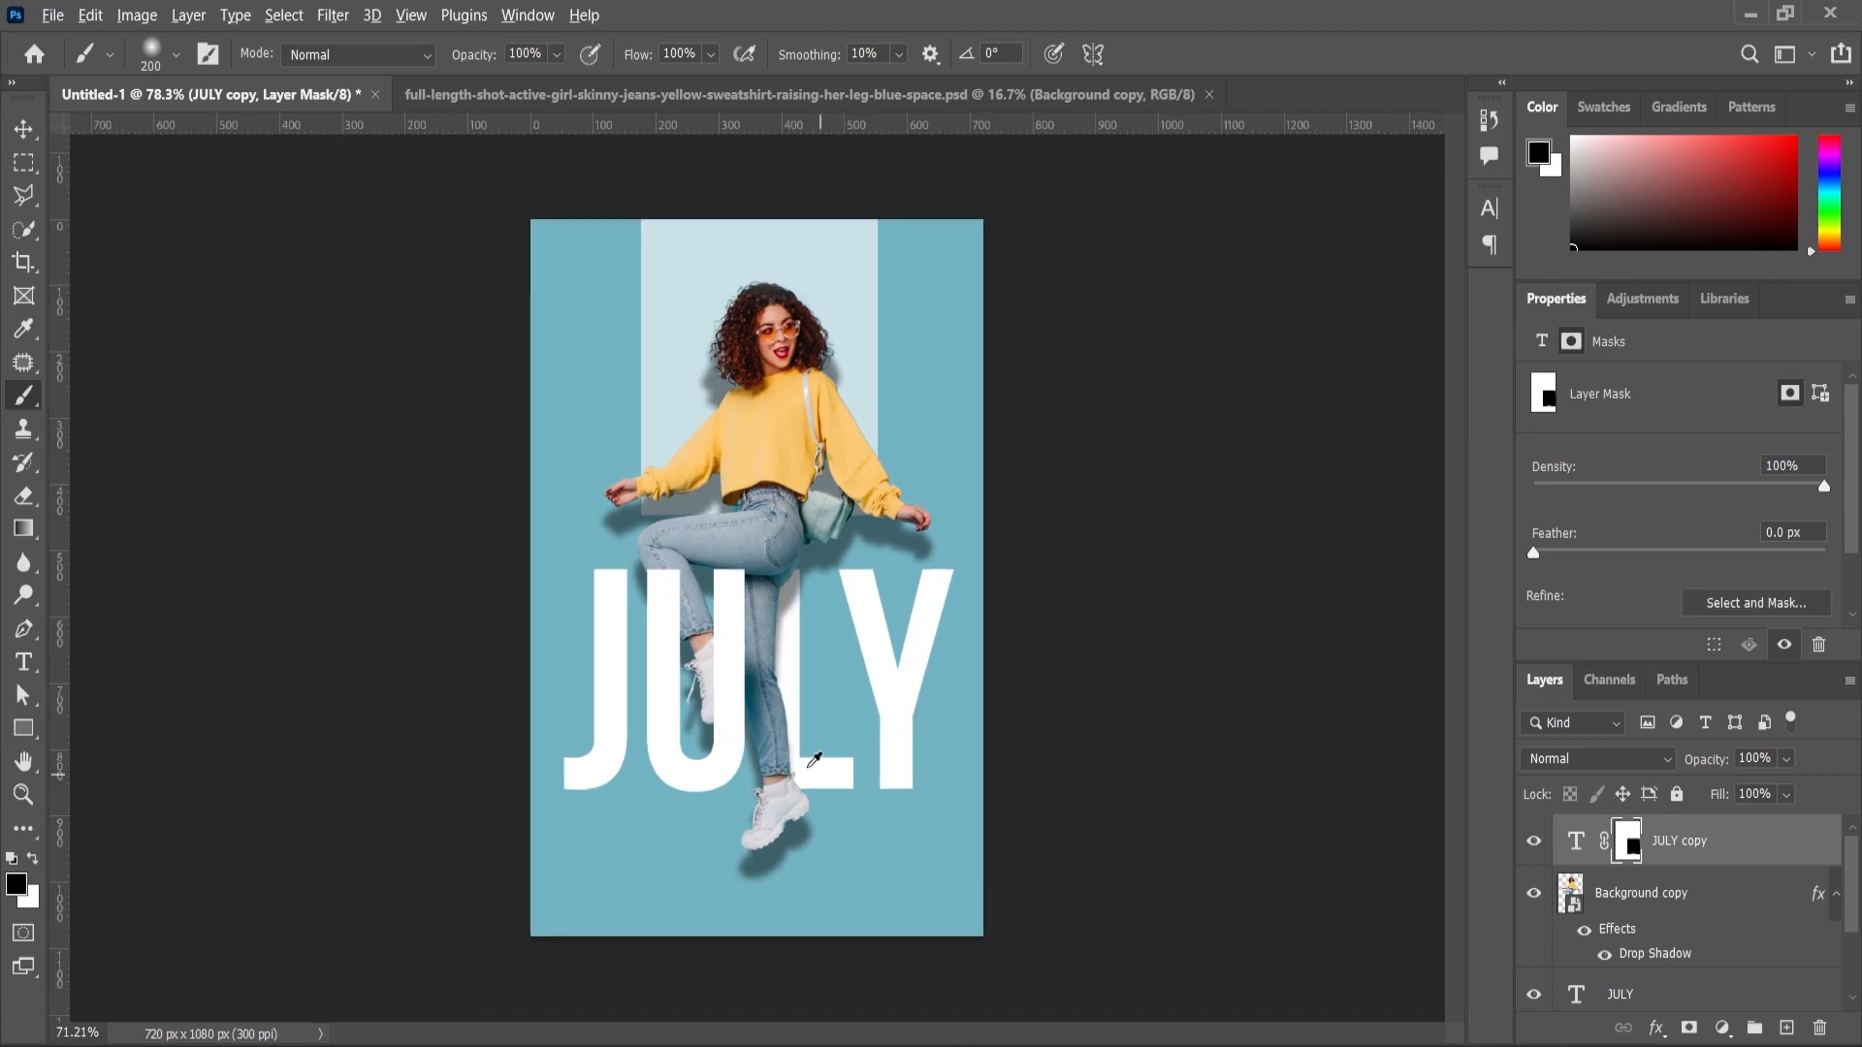
scroll(812, 759, "up", 2)
scroll(814, 759, "up", 1)
scroll(836, 761, "down", 3)
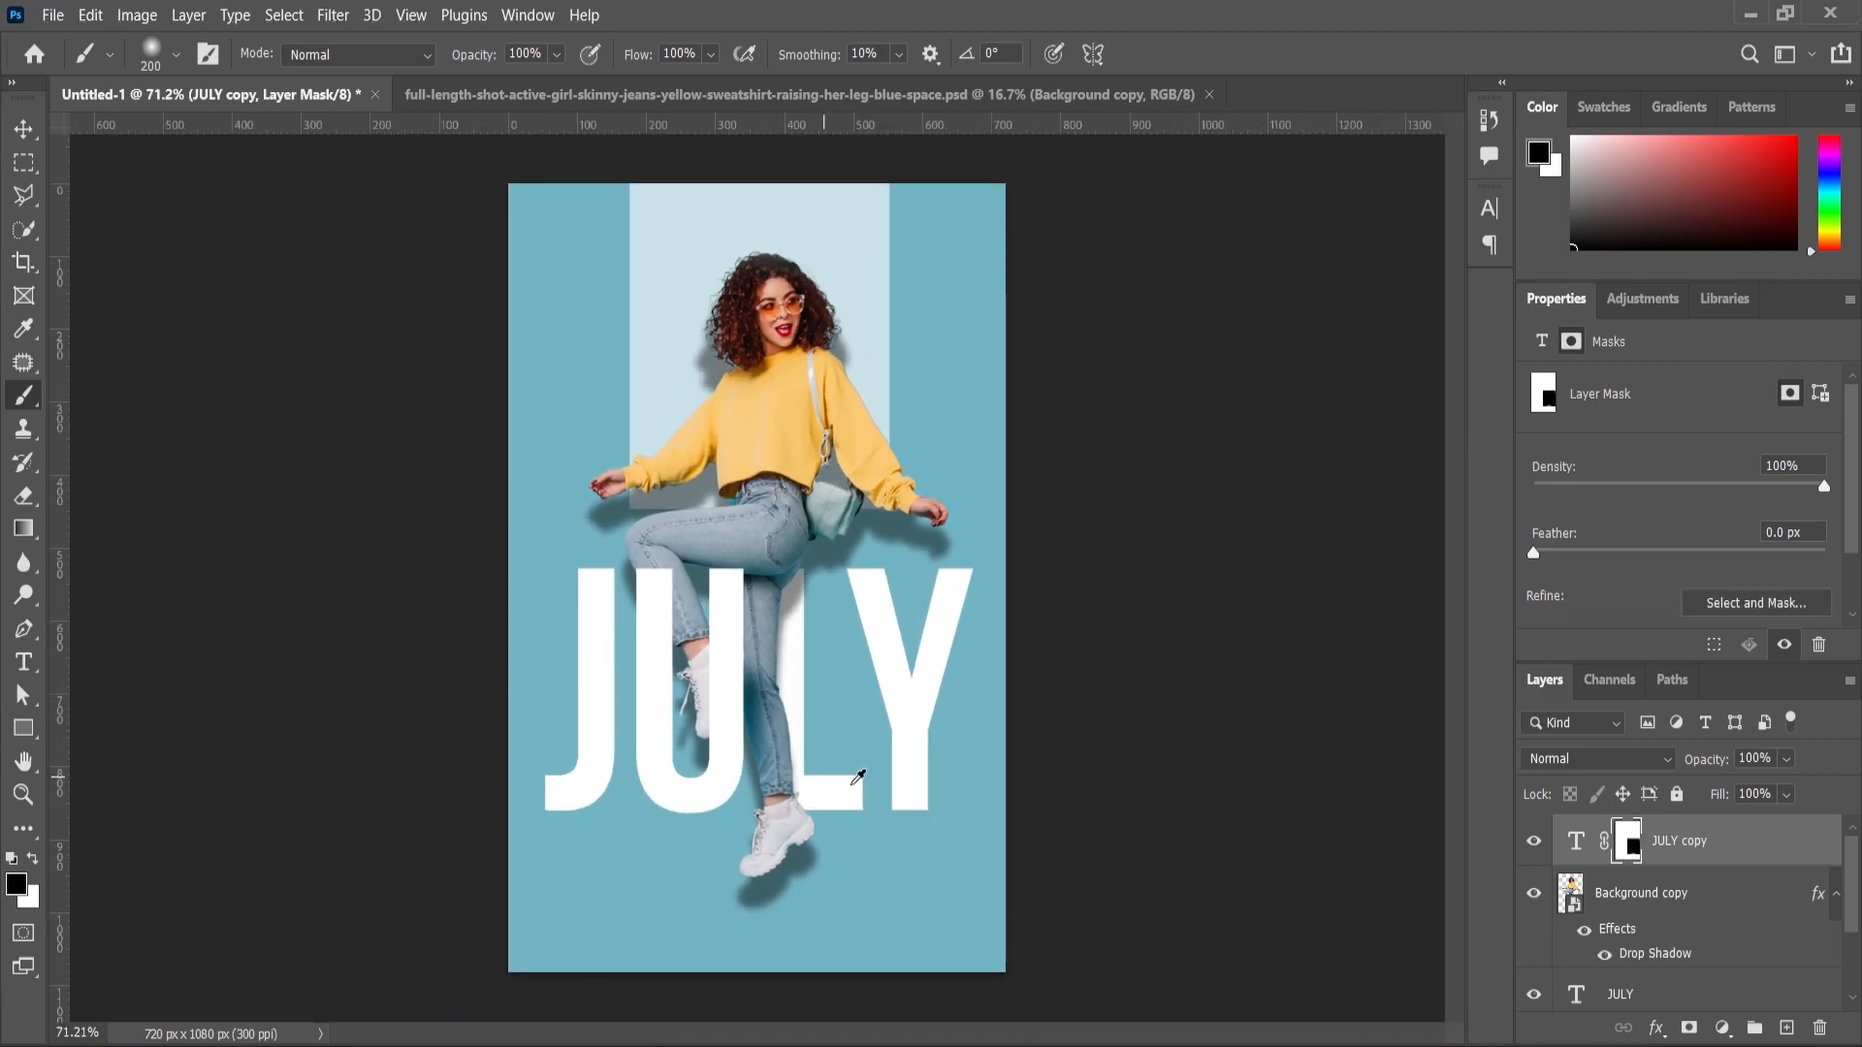
key("v")
scroll(819, 682, "up", 3)
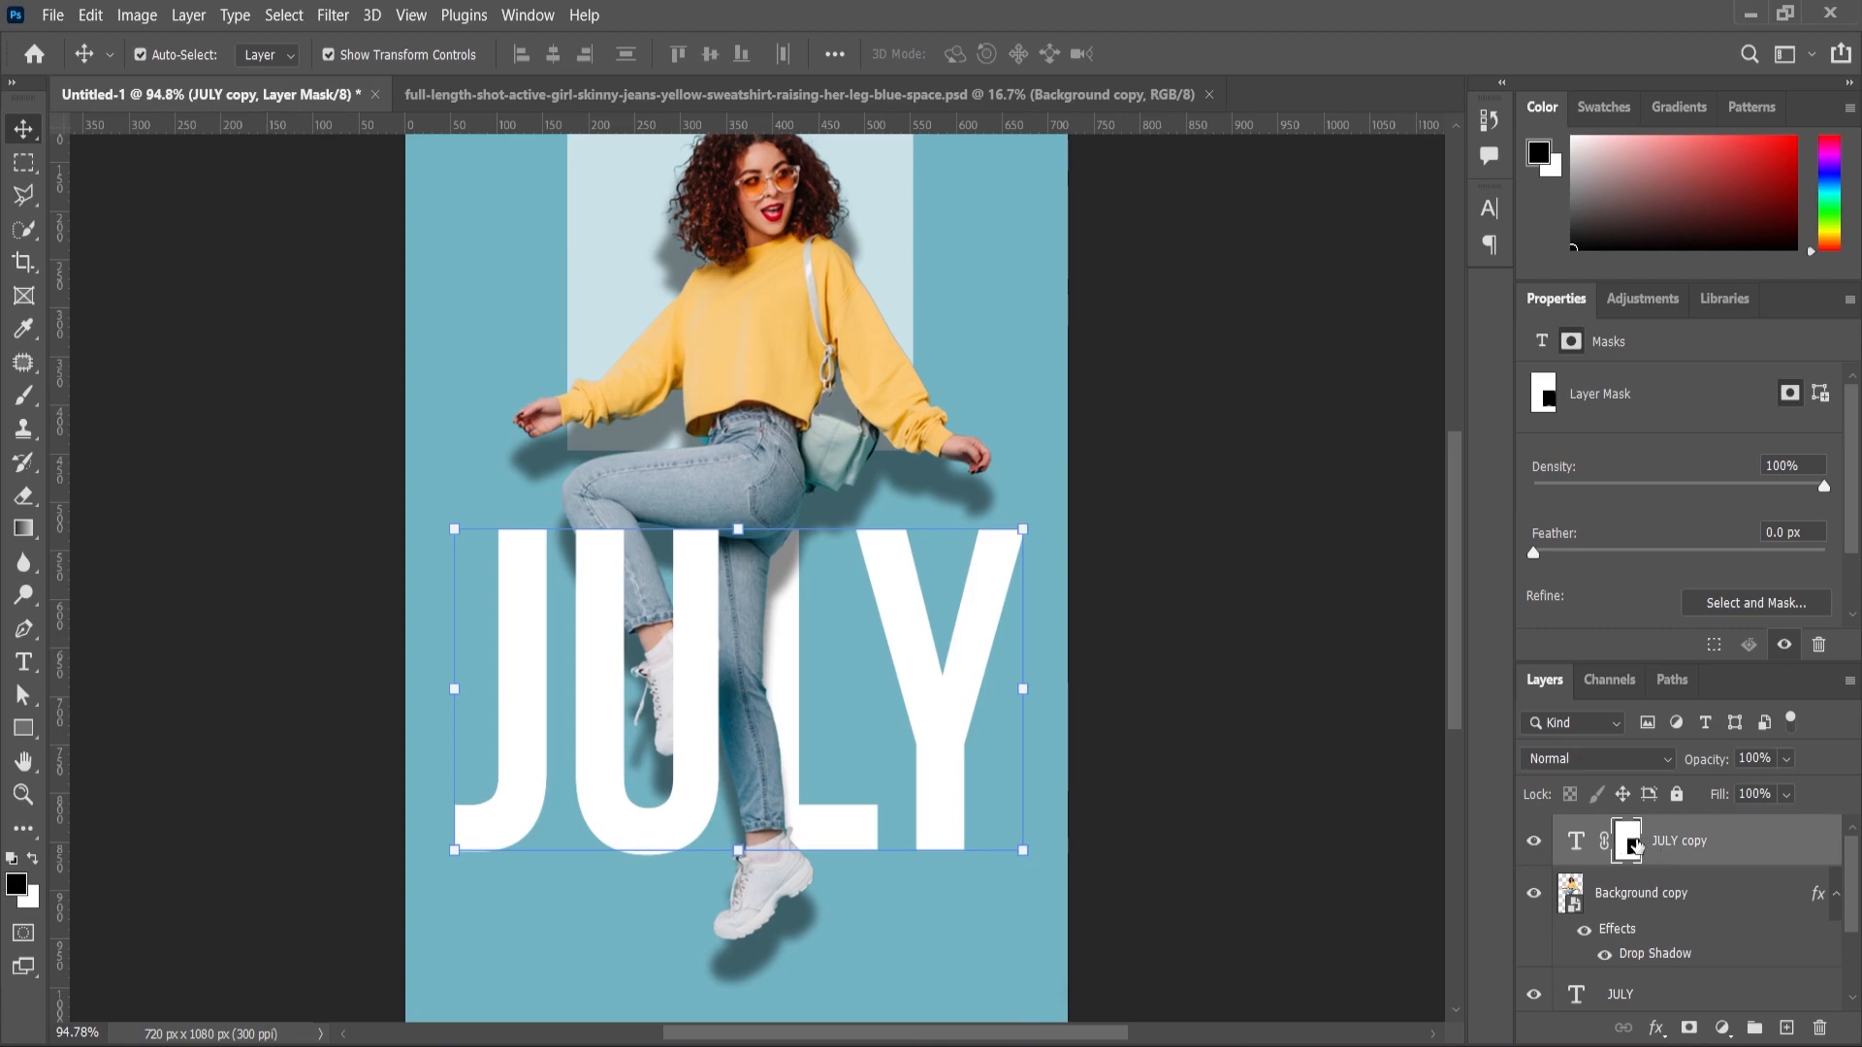
left_click(23, 394)
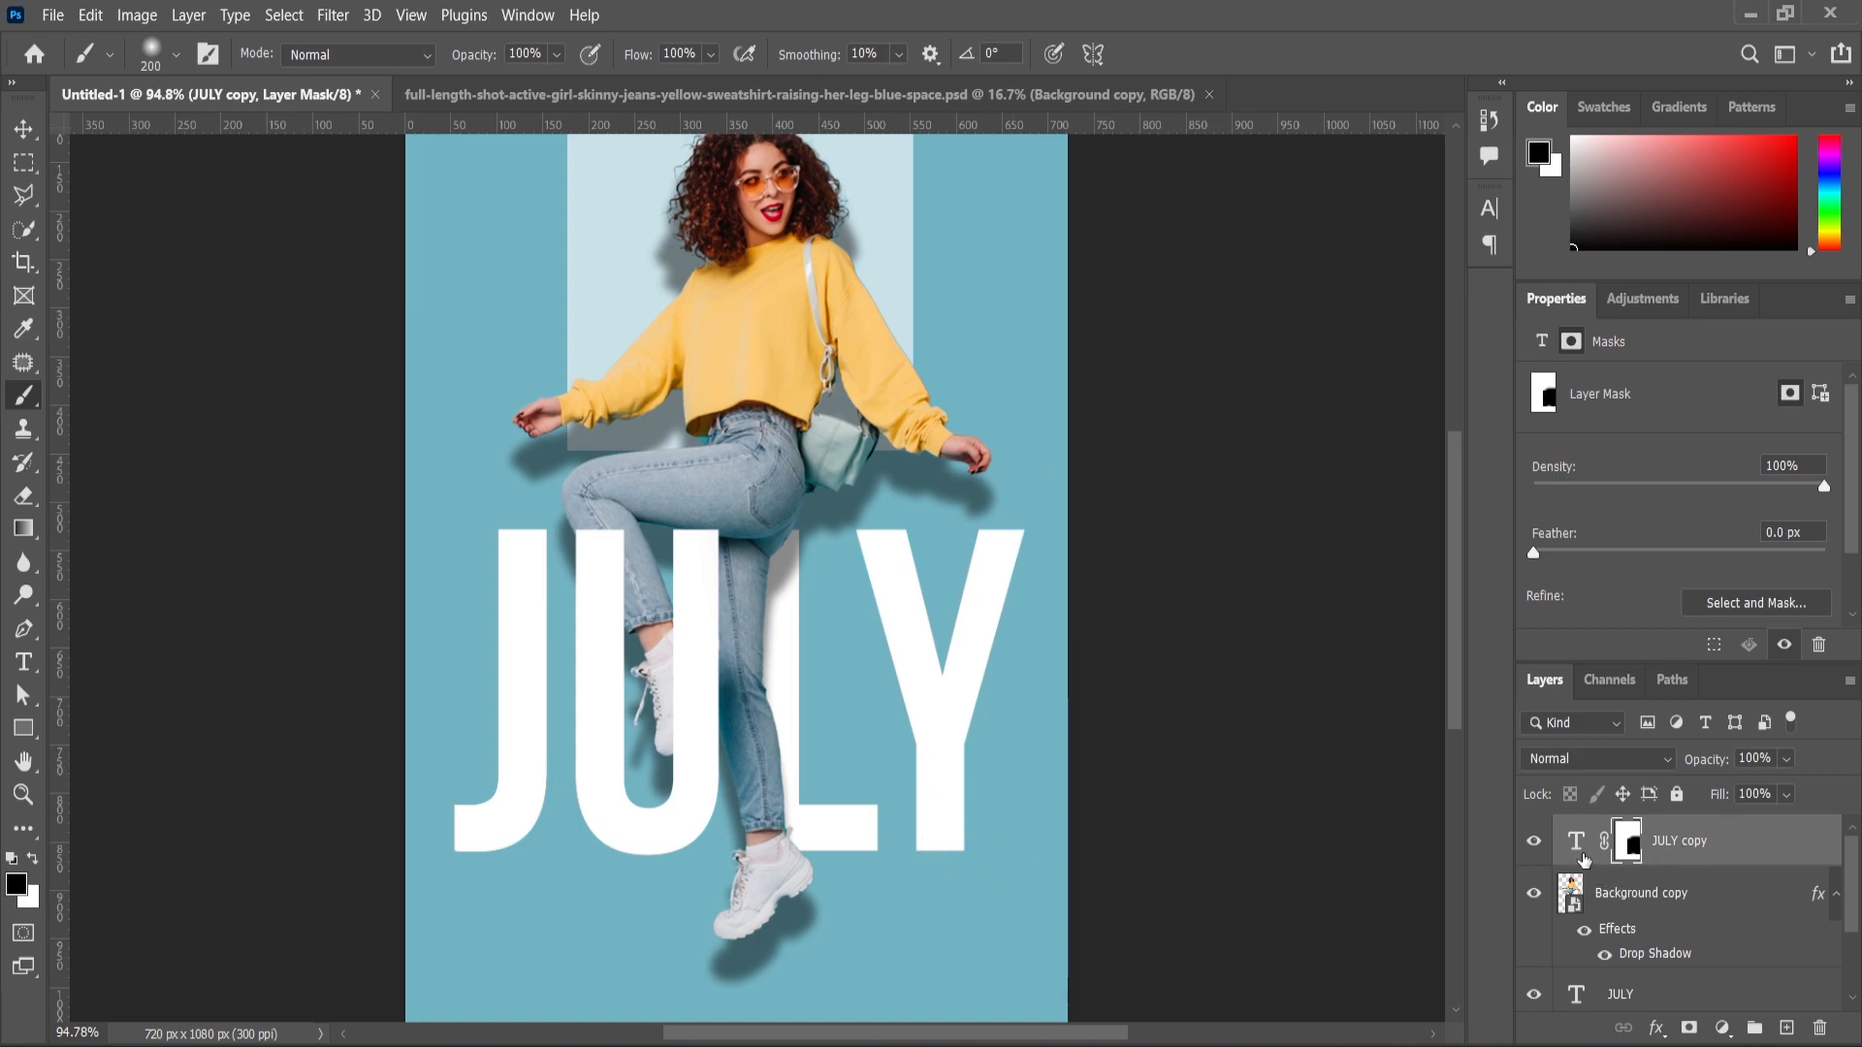
Add a drop shadow to the JULY copy layer with 40% opacity, 12 px distance and 8 px size.
left_click(1666, 1030)
left_click(1573, 553)
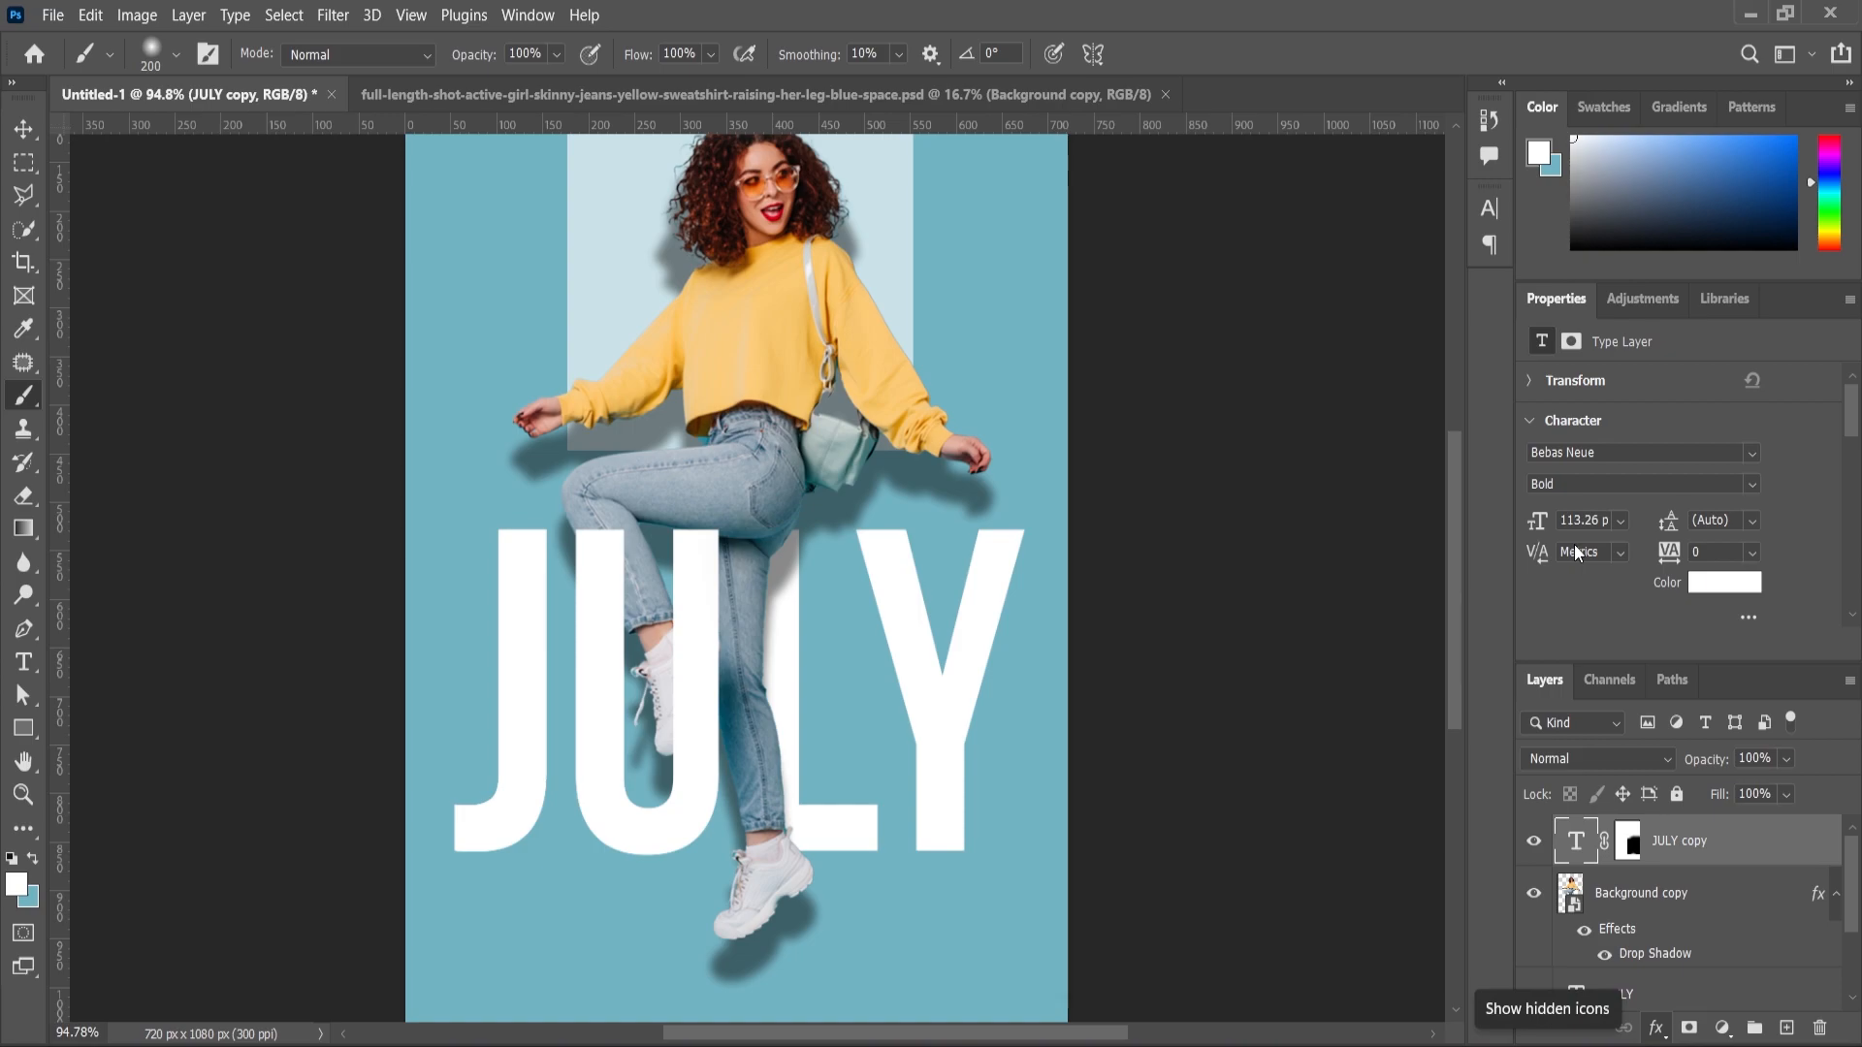
left_click_drag(1018, 435, 1343, 438)
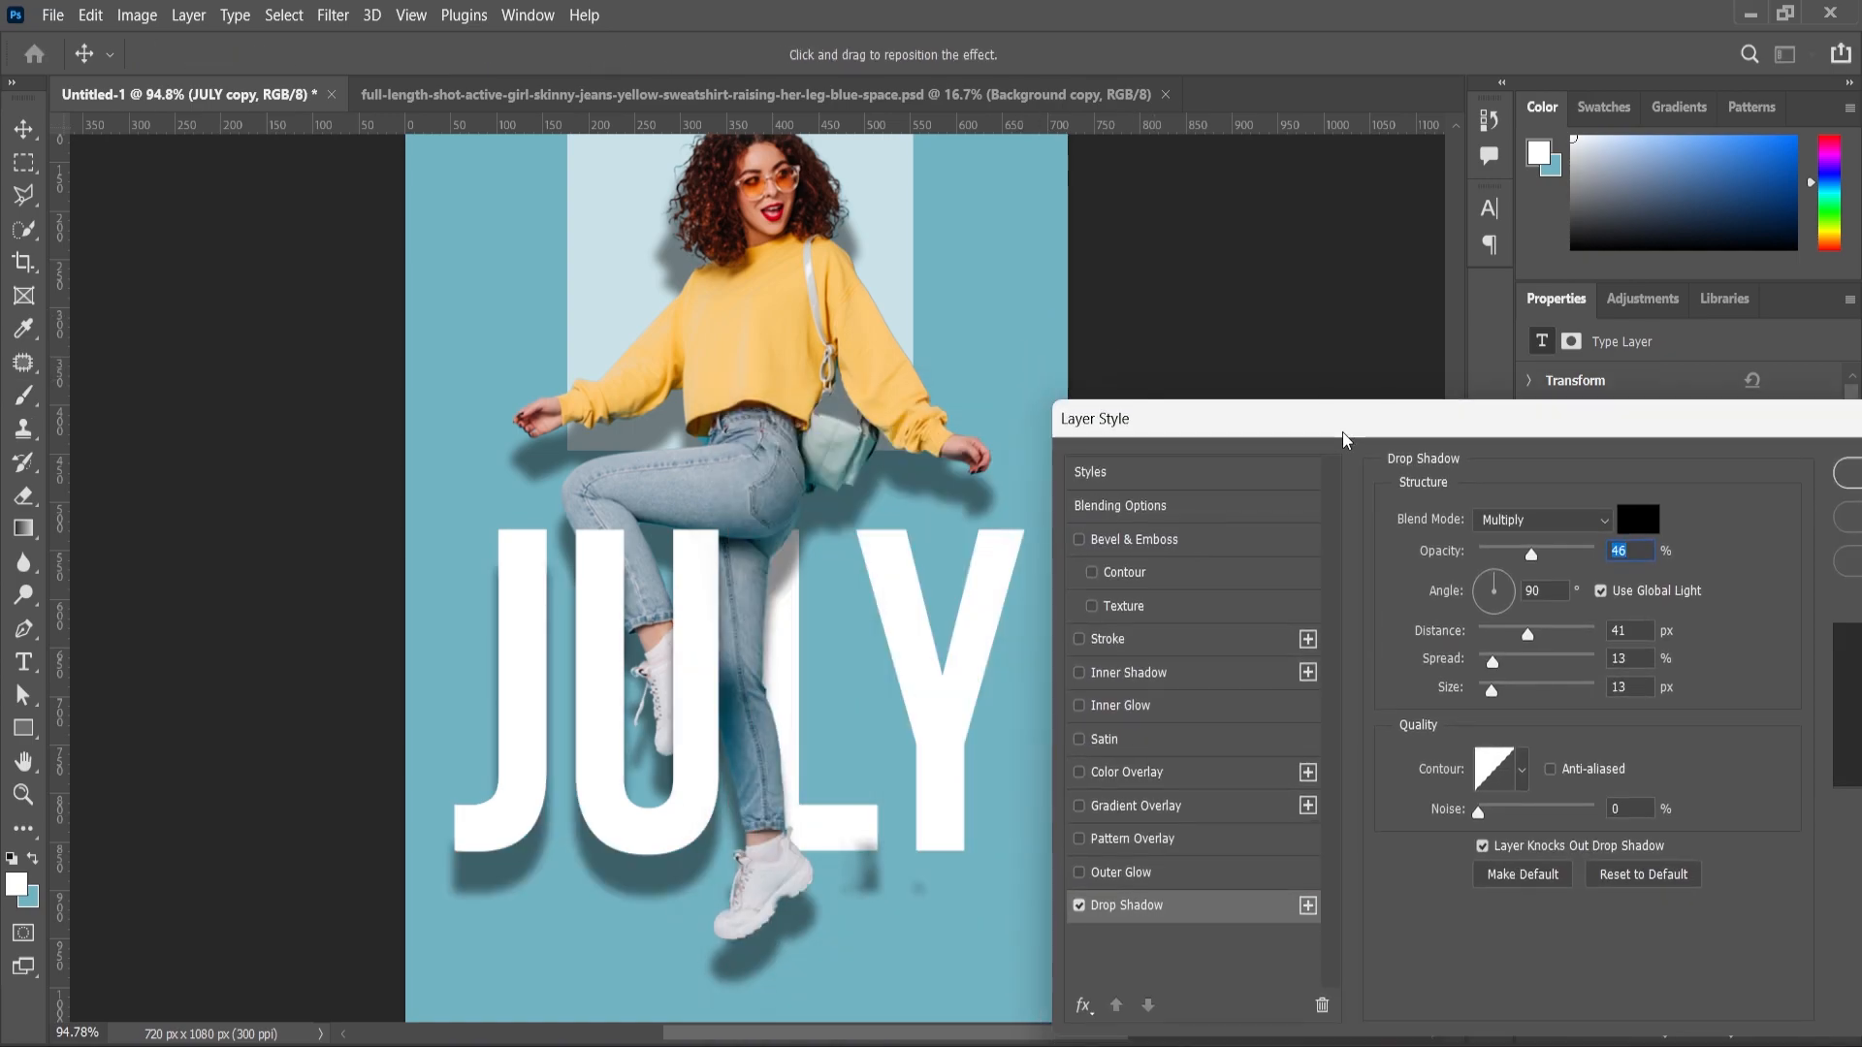
left_click_drag(1527, 640, 1496, 688)
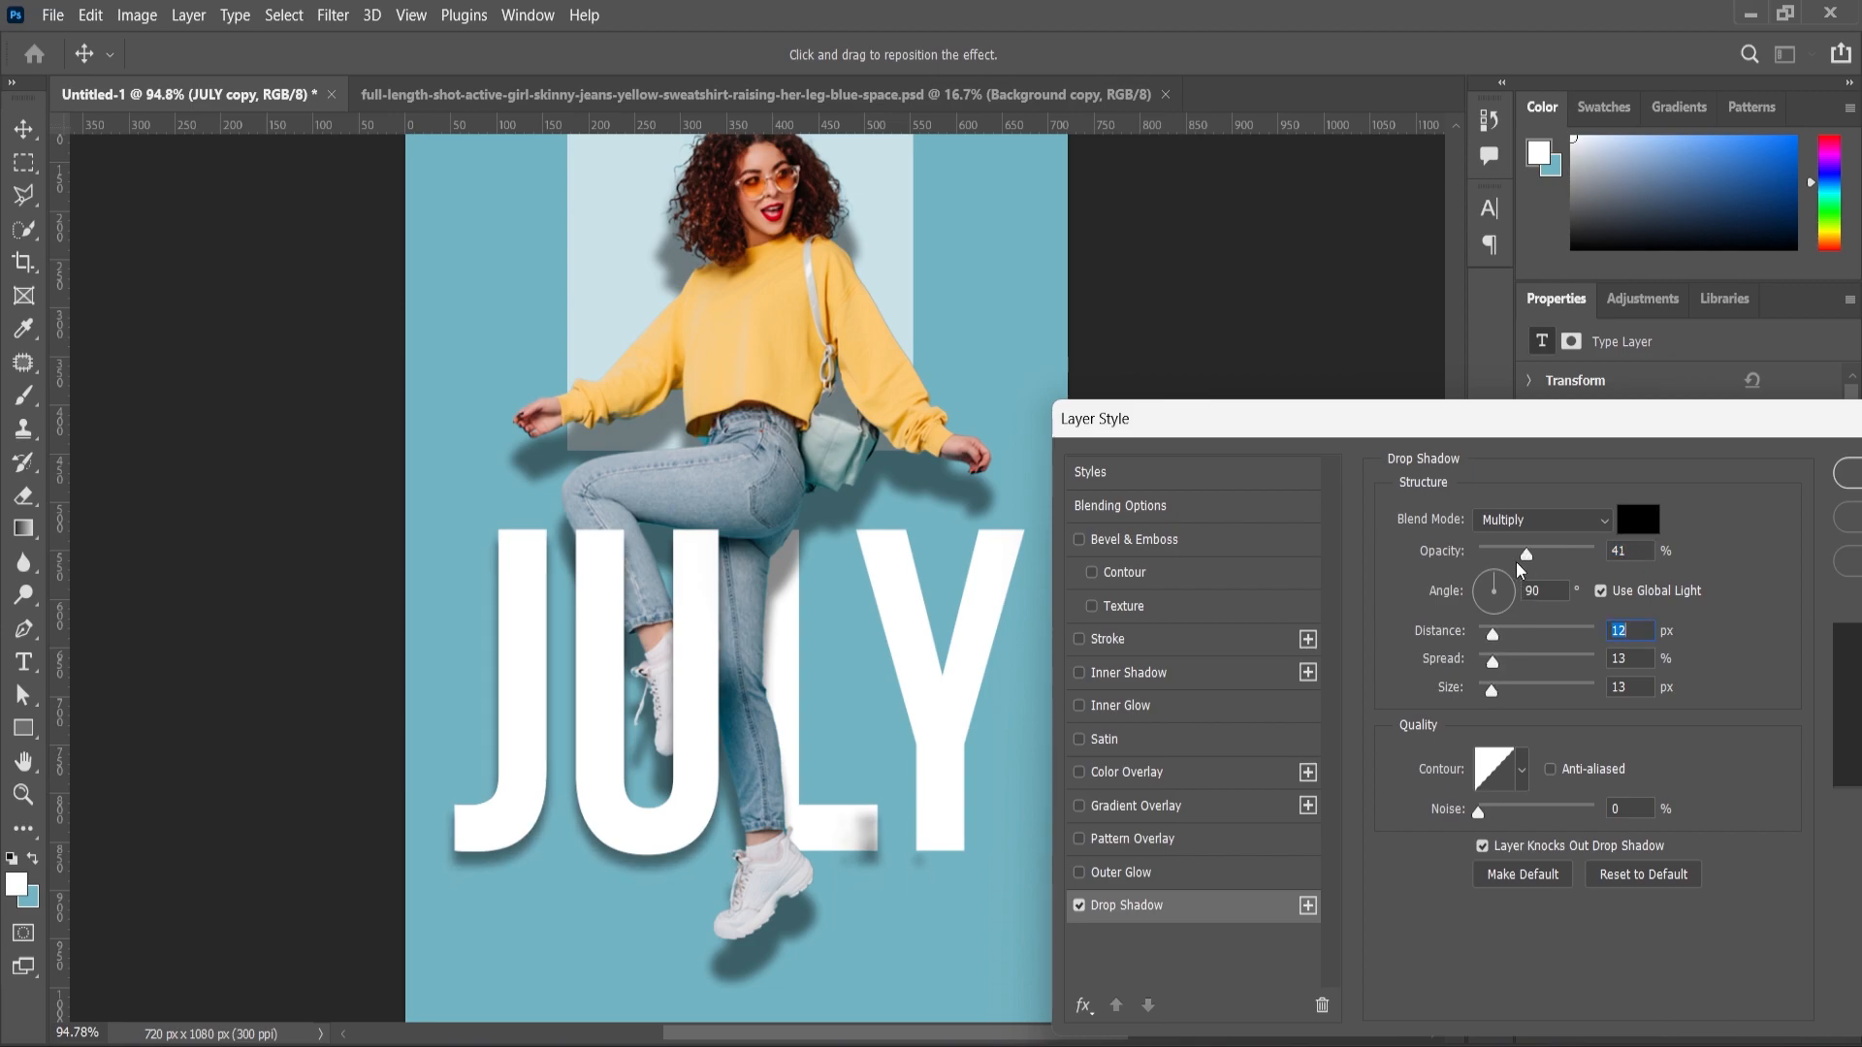
left_click(1509, 562)
left_click_drag(1494, 697, 1495, 700)
left_click_drag(1509, 557, 1525, 561)
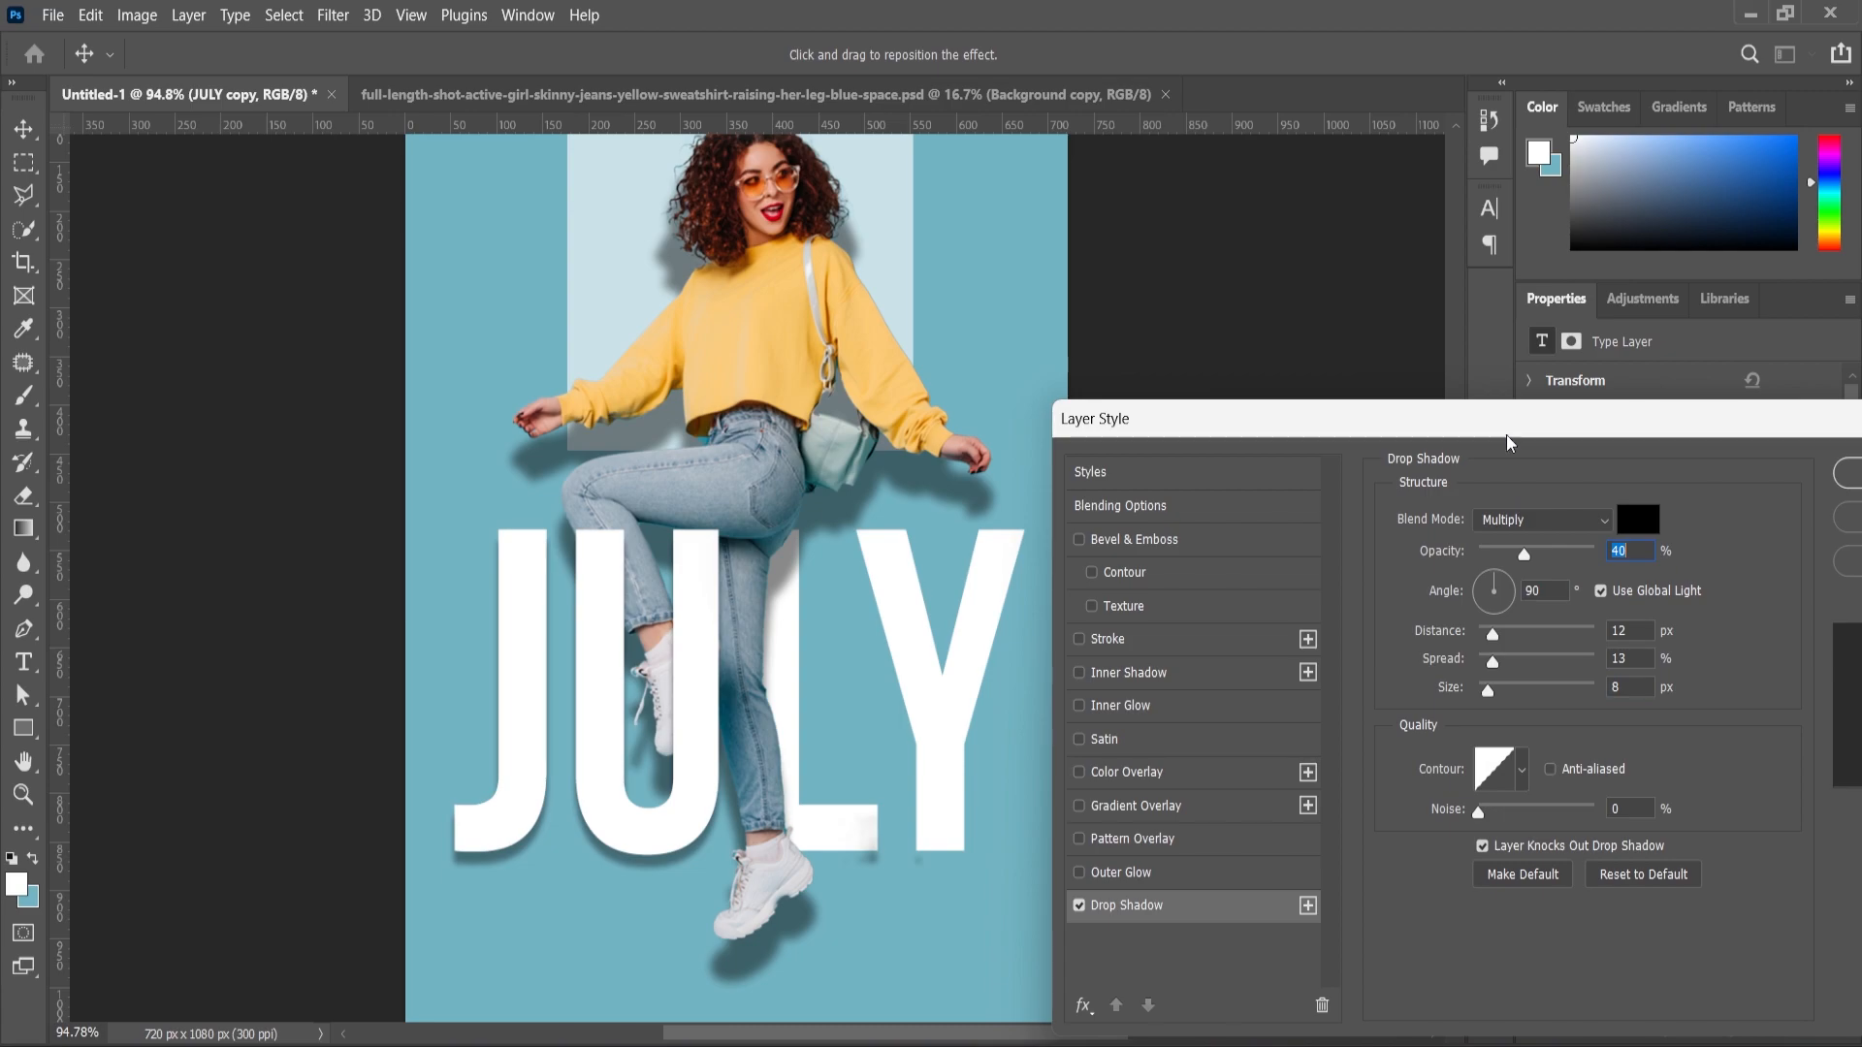
left_click_drag(1504, 433, 1237, 419)
left_click(1642, 459)
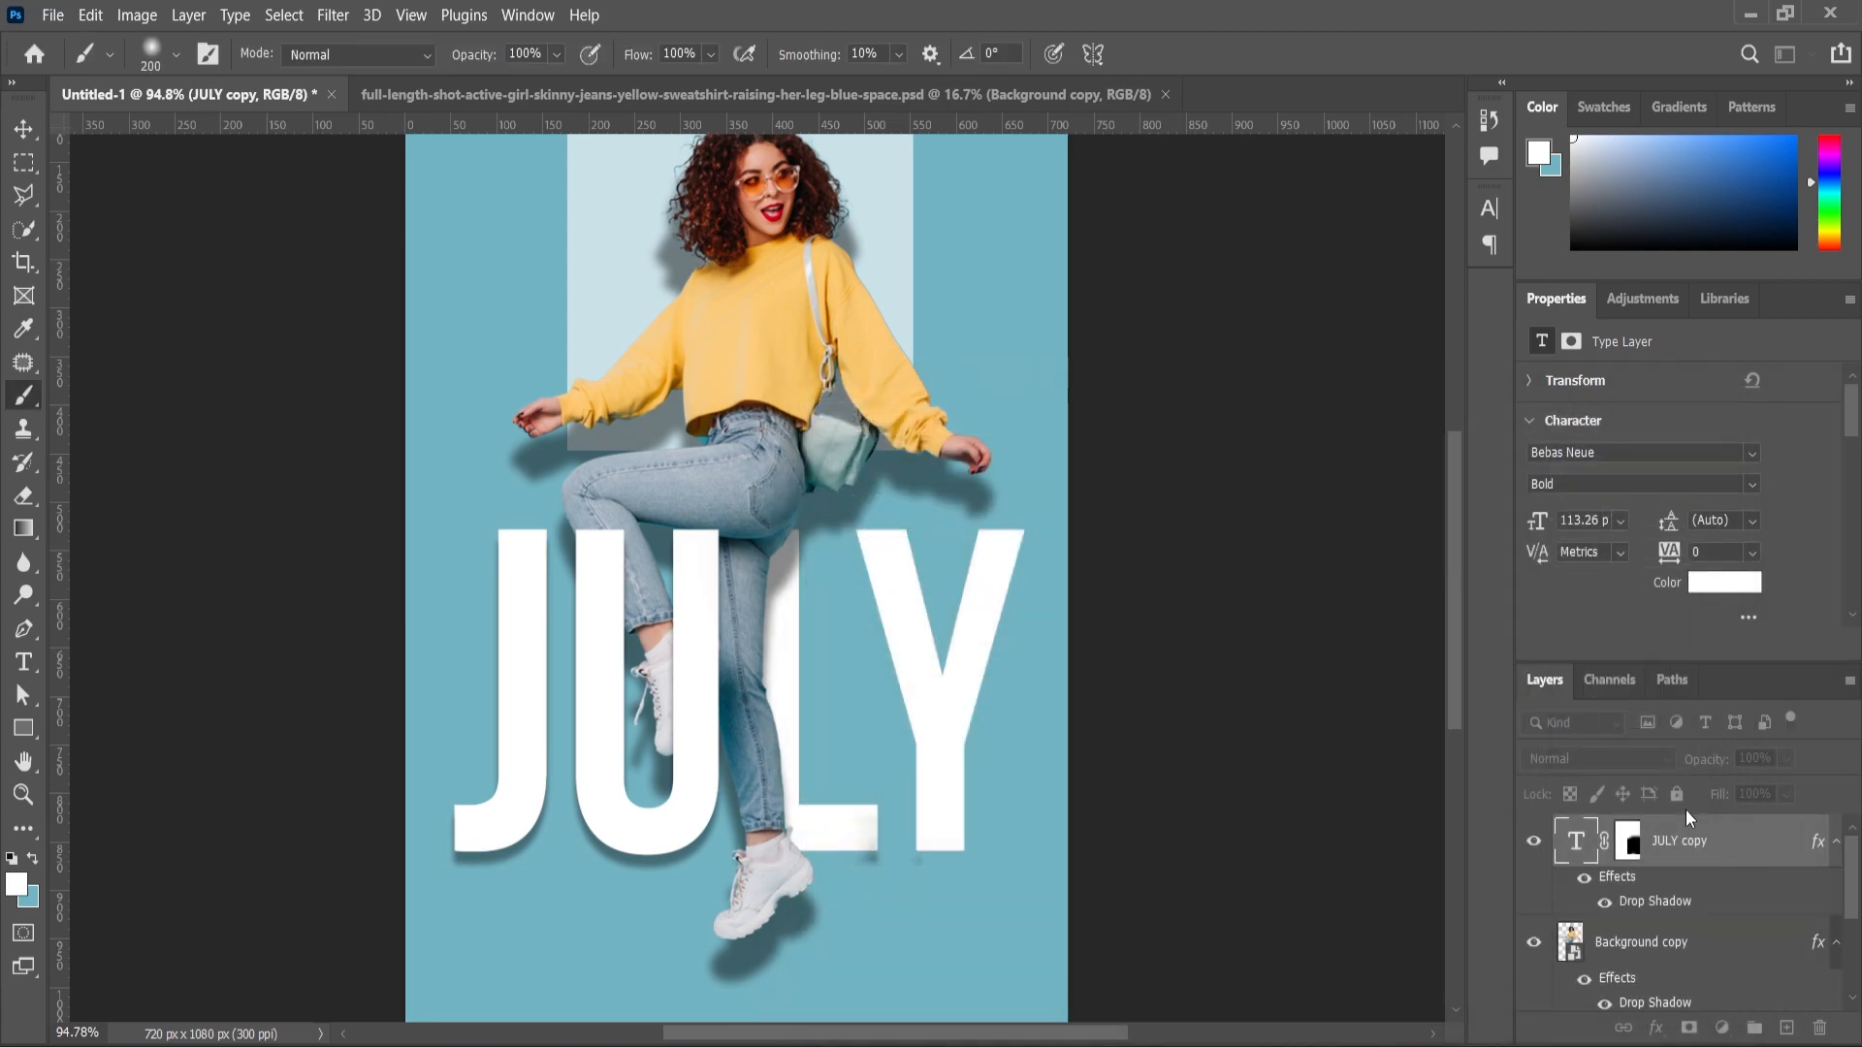
Paint black on the JULY copy layer's mask around the base of the L and Y to hide the stray shadow.
left_click(1633, 840)
key("d")
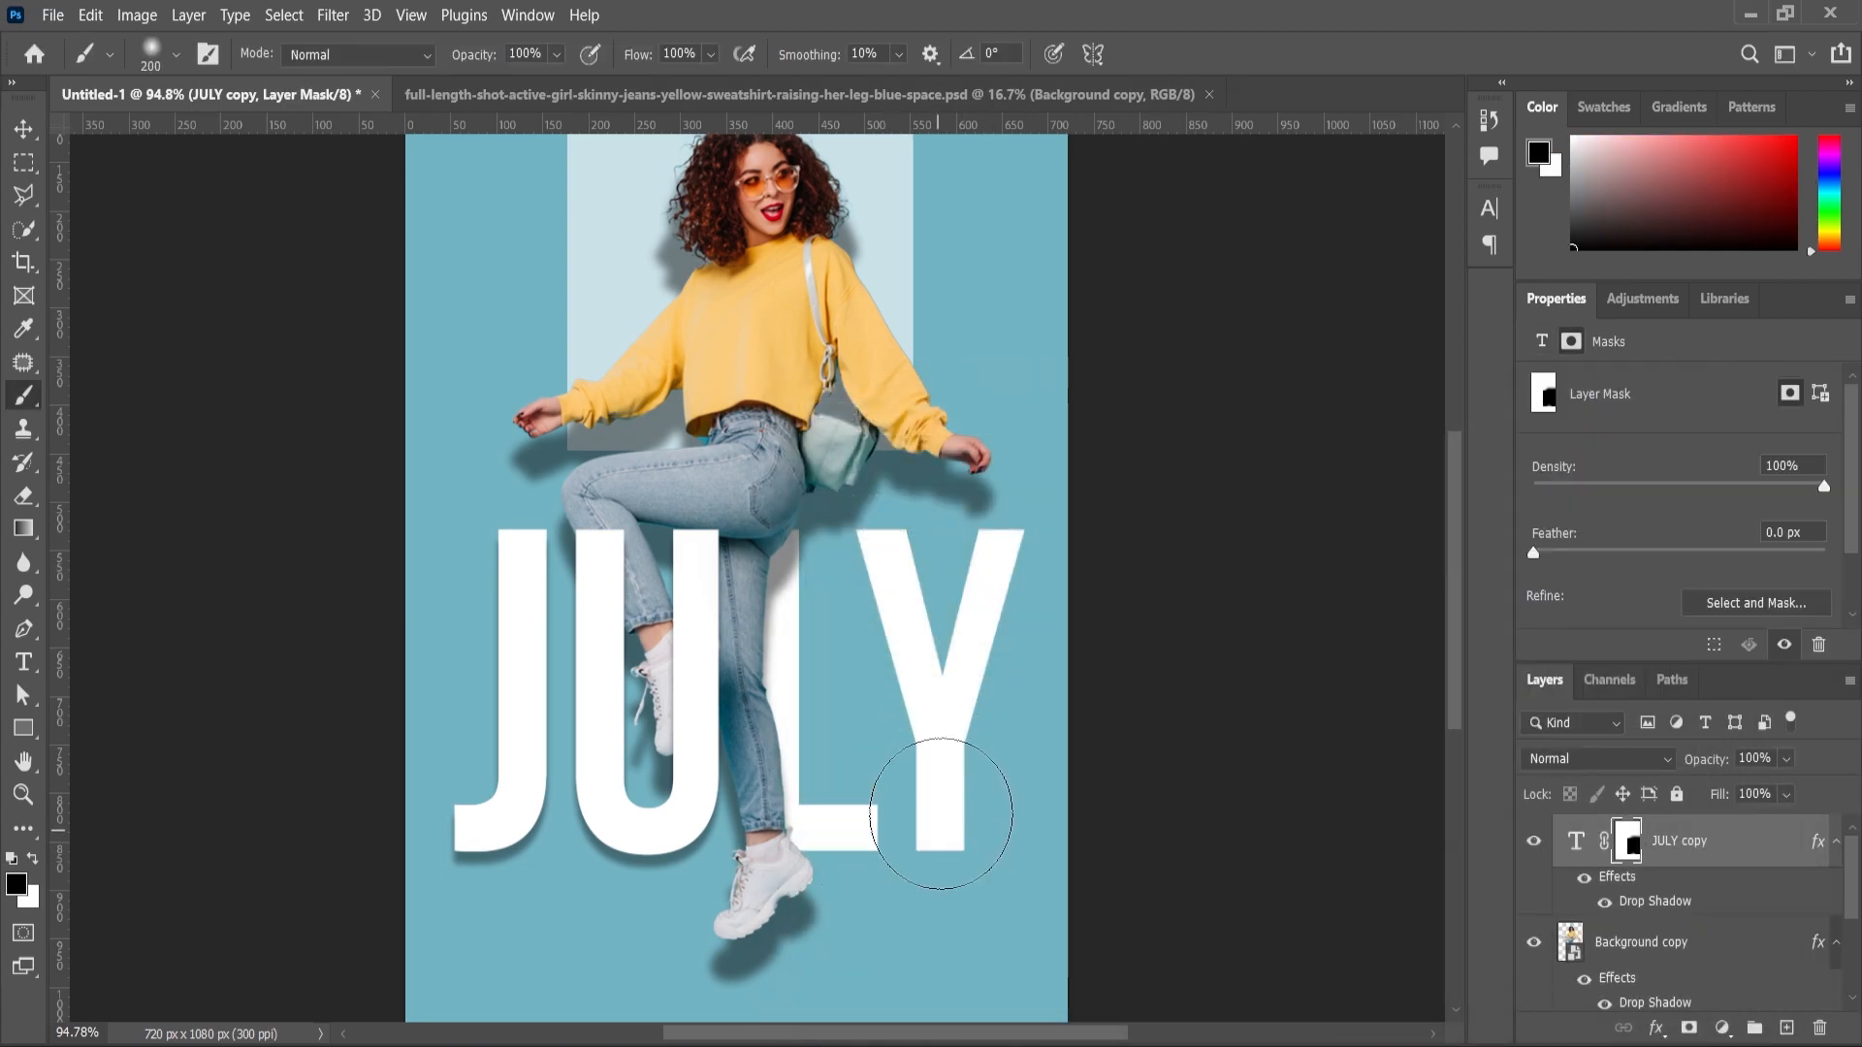
scroll(877, 723, "down", 2)
scroll(1010, 690, "up", 2)
scroll(1640, 900, "down", 2)
scroll(1641, 905, "up", 2)
scroll(1641, 904, "down", 1)
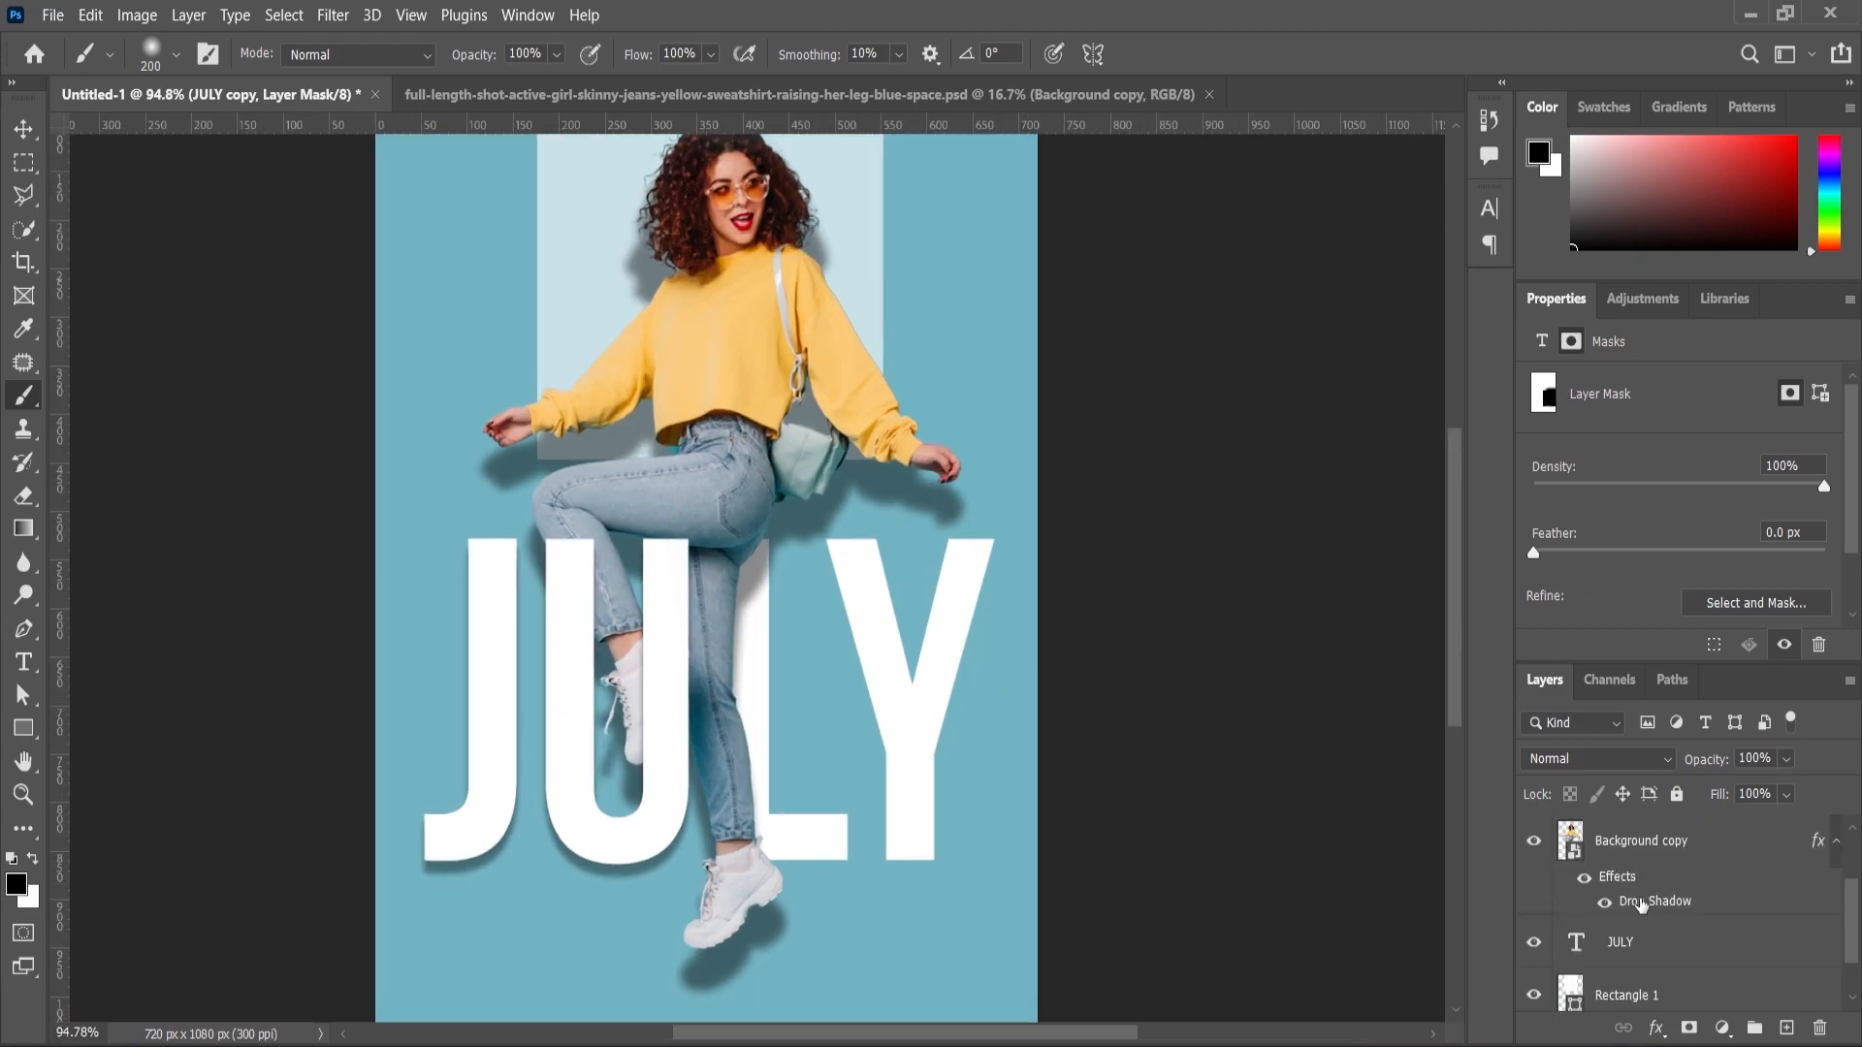
Add a drop shadow to the lower JULY layer with about 40% opacity, 12 px distance and 8 px size.
left_click(1639, 967)
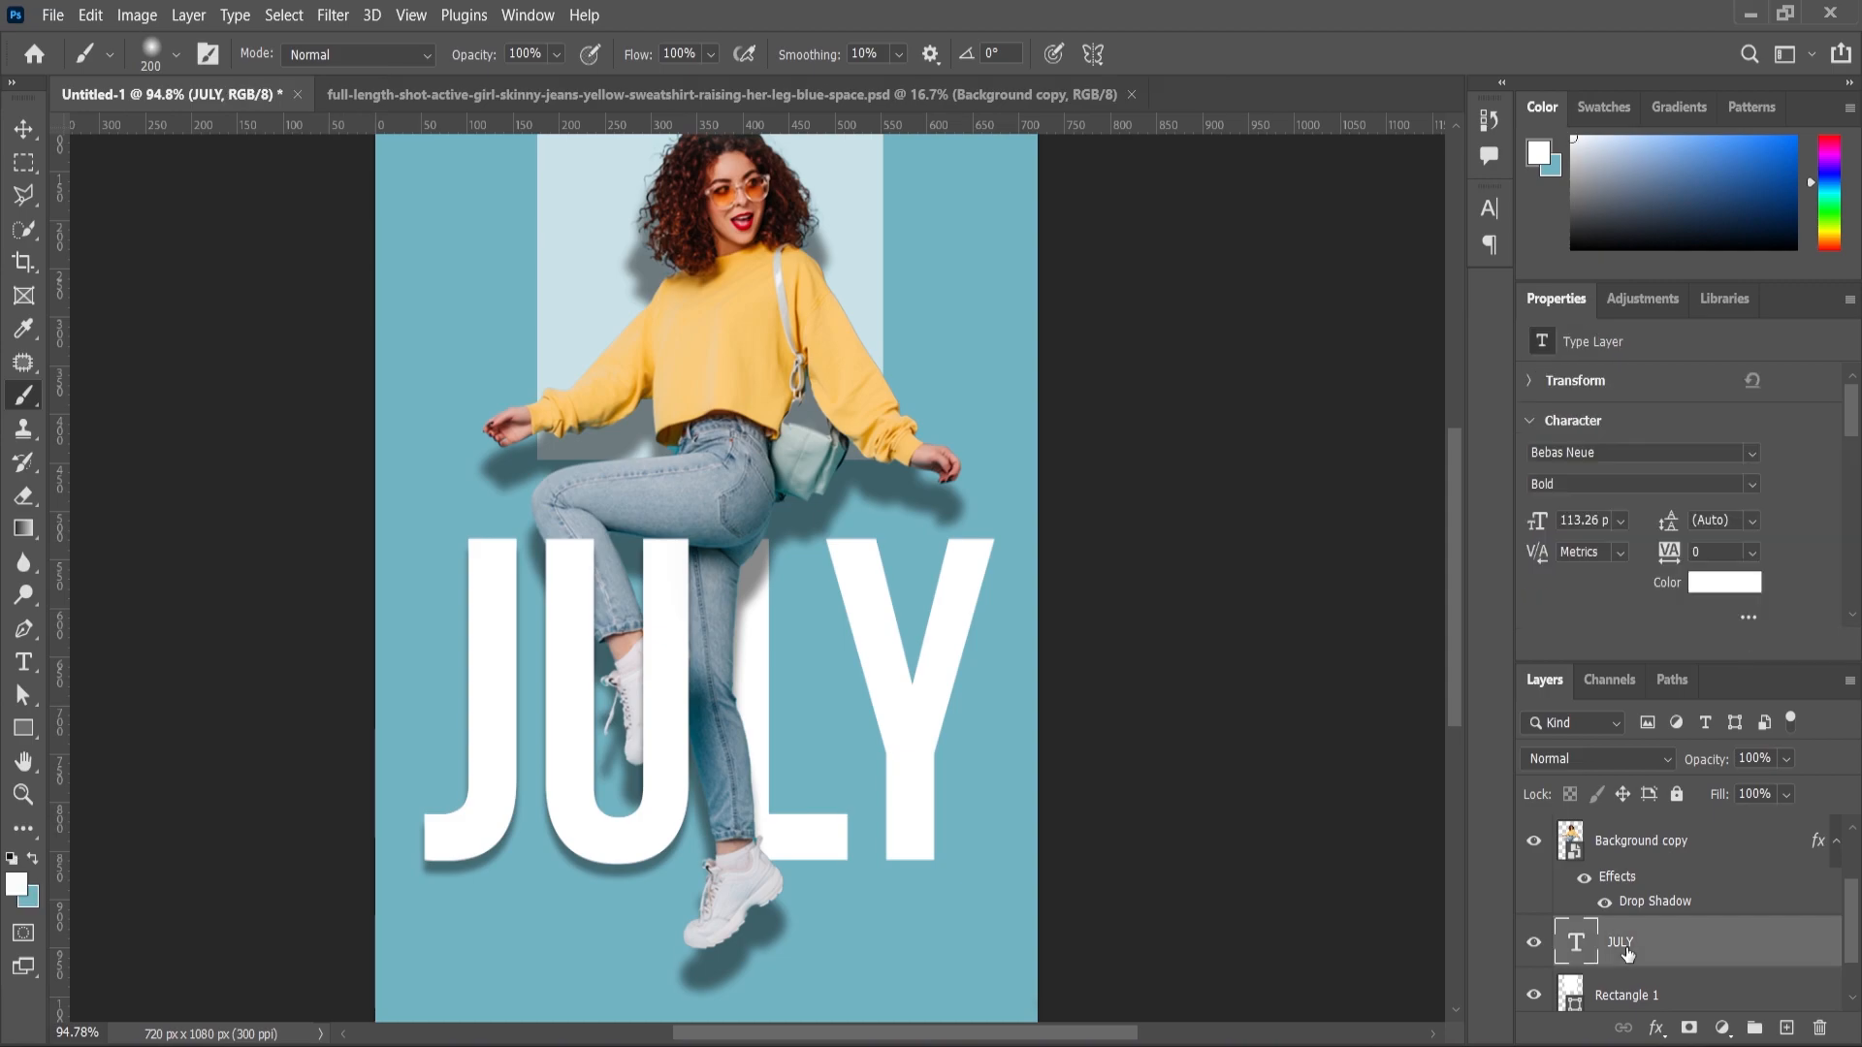
left_click(1656, 1028)
left_click(1660, 1024)
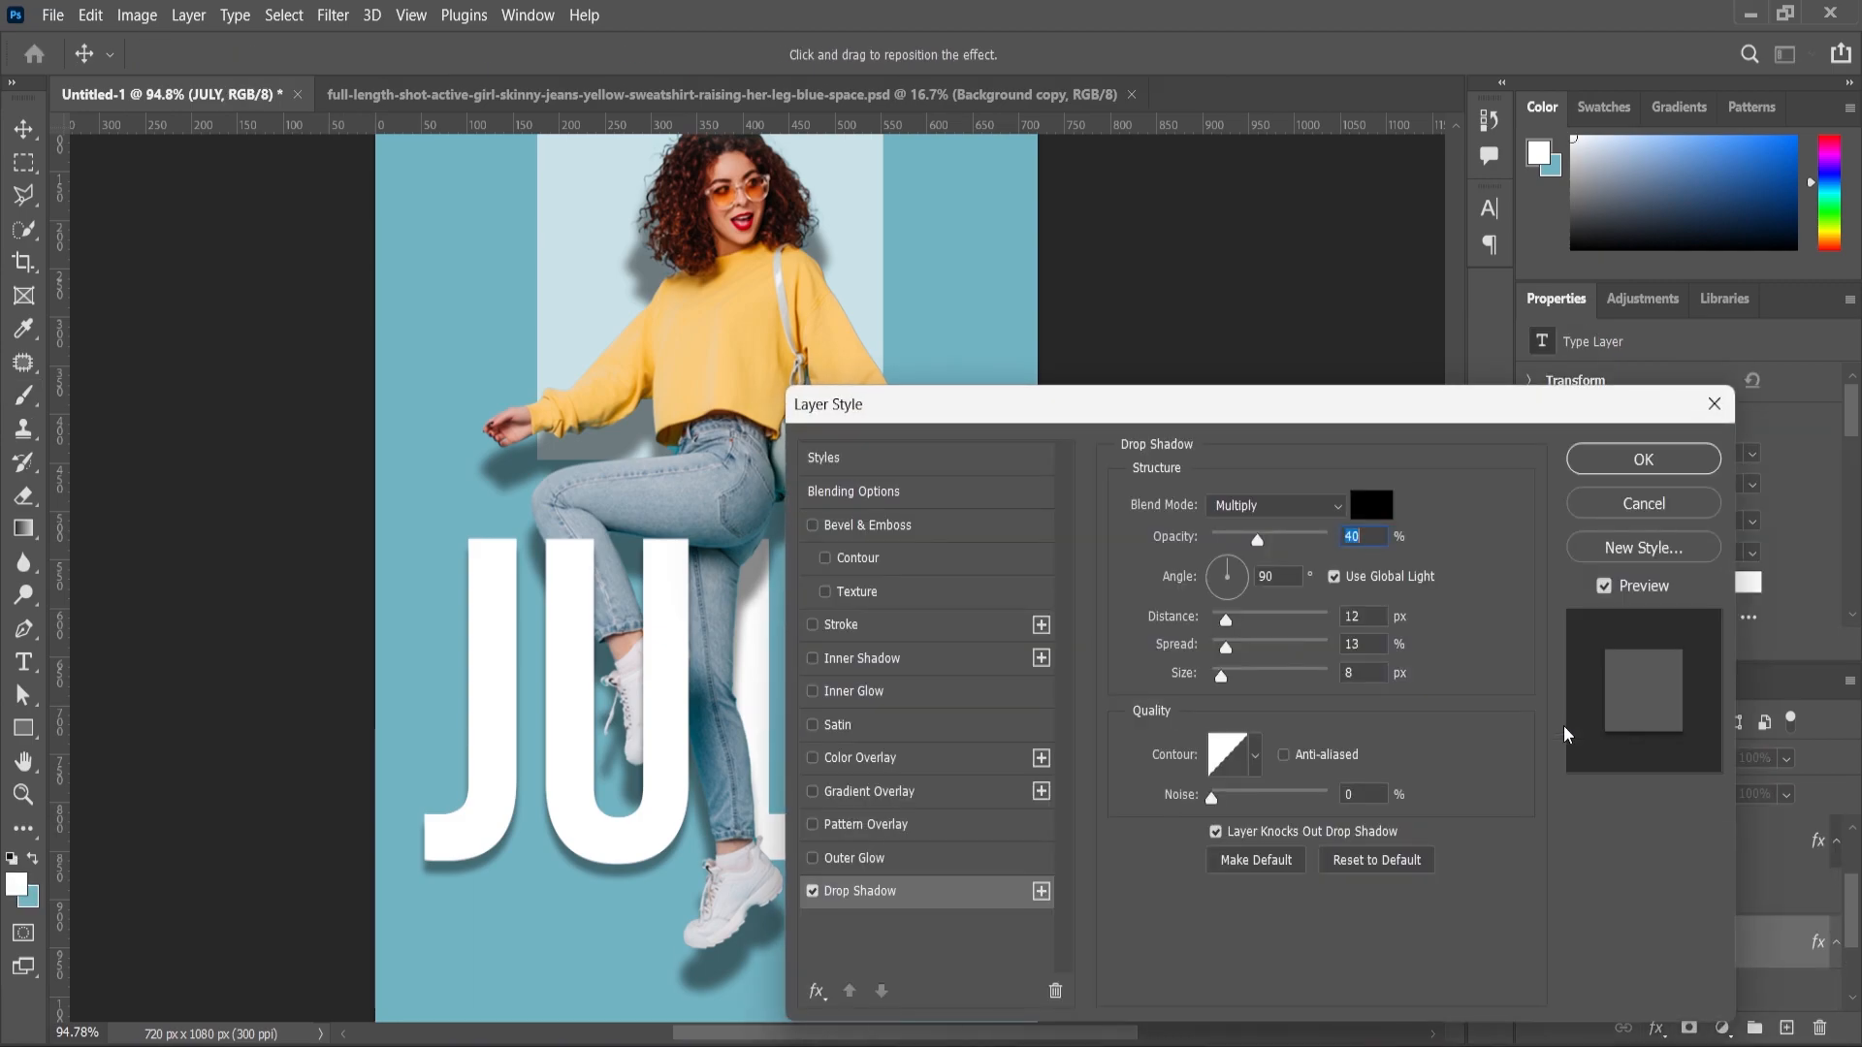
left_click_drag(1132, 414, 1328, 377)
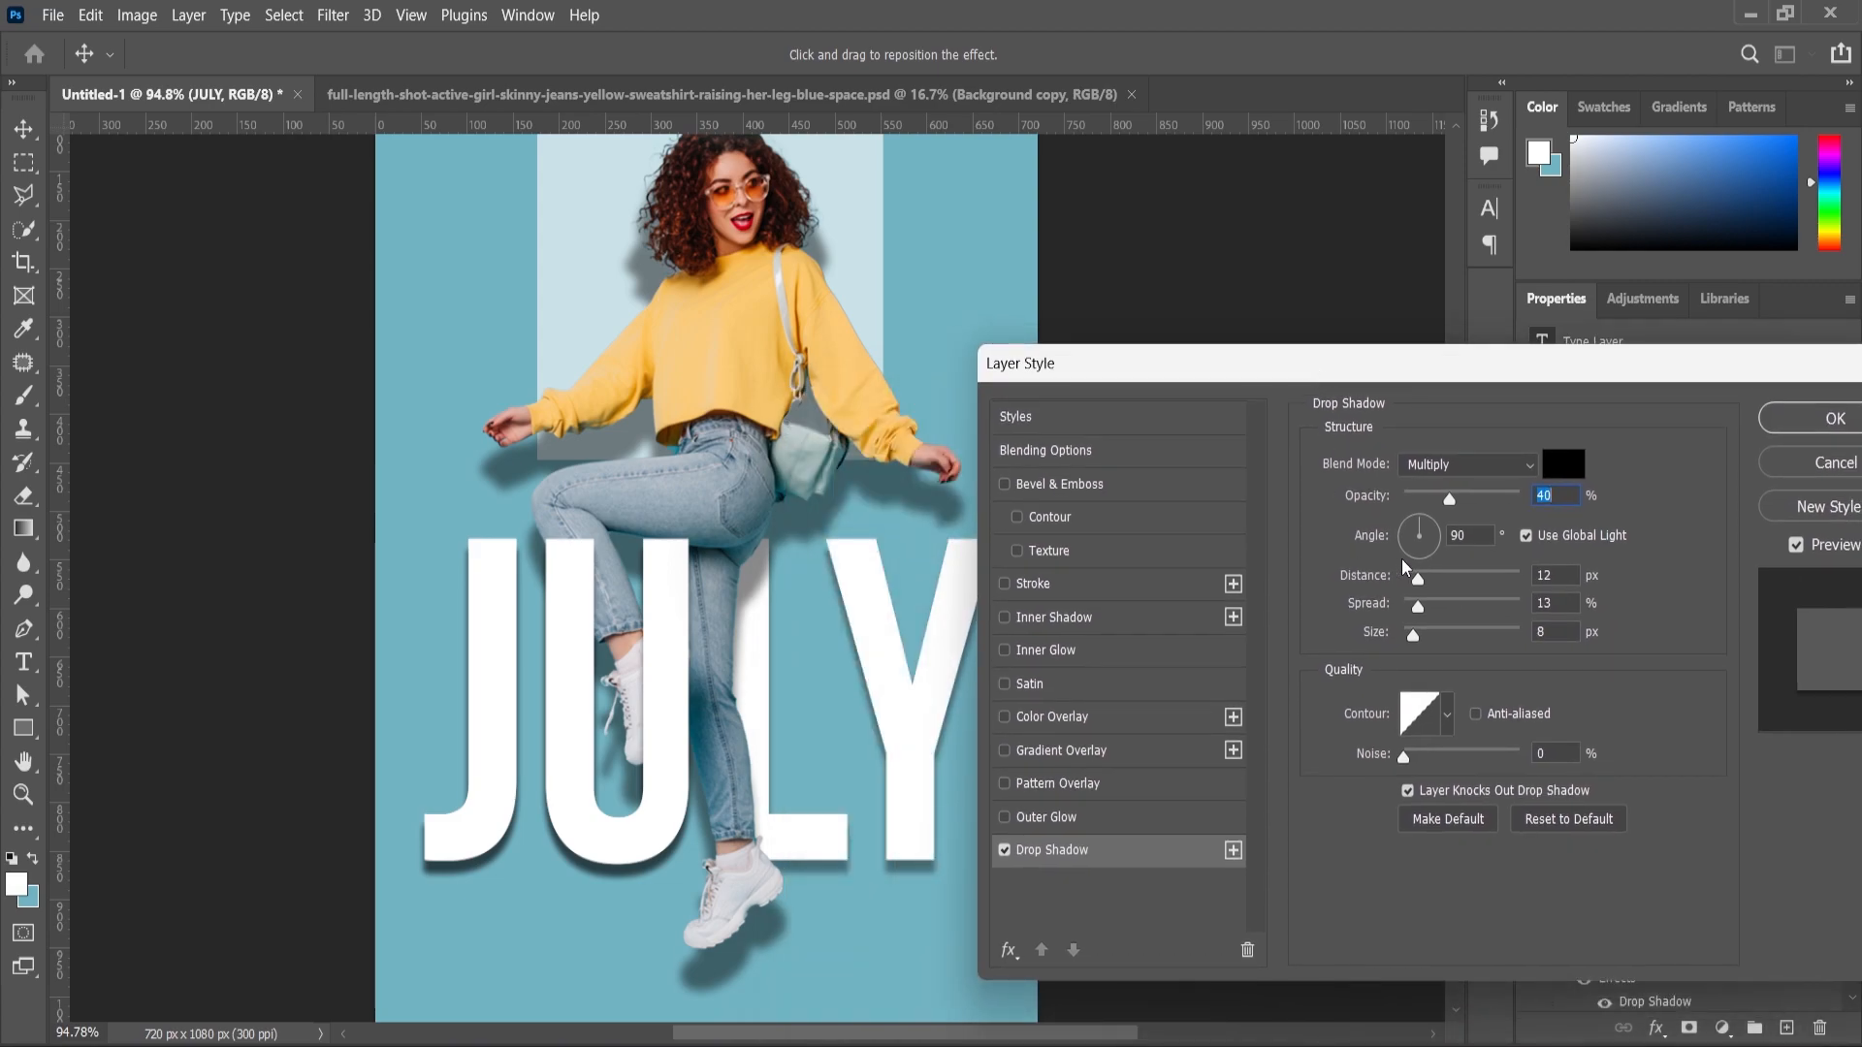
left_click_drag(1448, 505, 1446, 505)
key("Return")
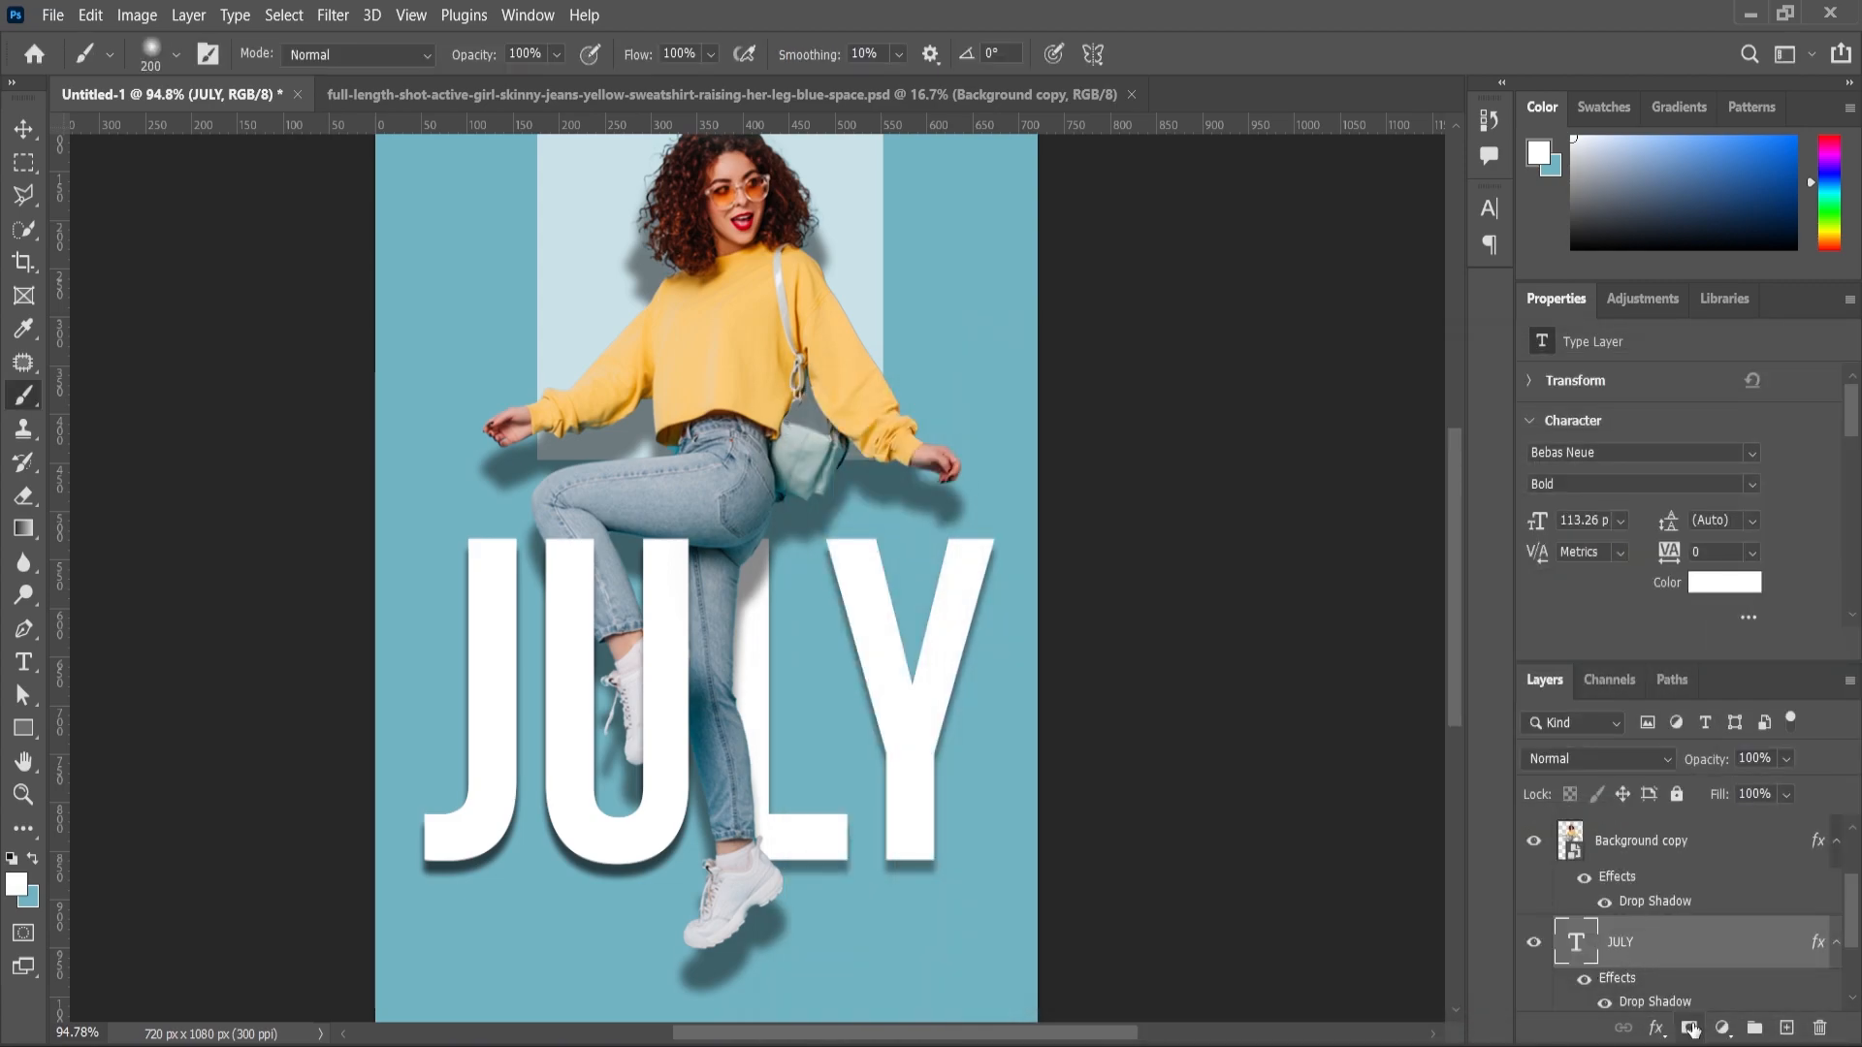
Mask the lower JULY layer, painting black within a rectangular selection over the J and U, and deselect.
left_click(1688, 1028)
left_click(23, 162)
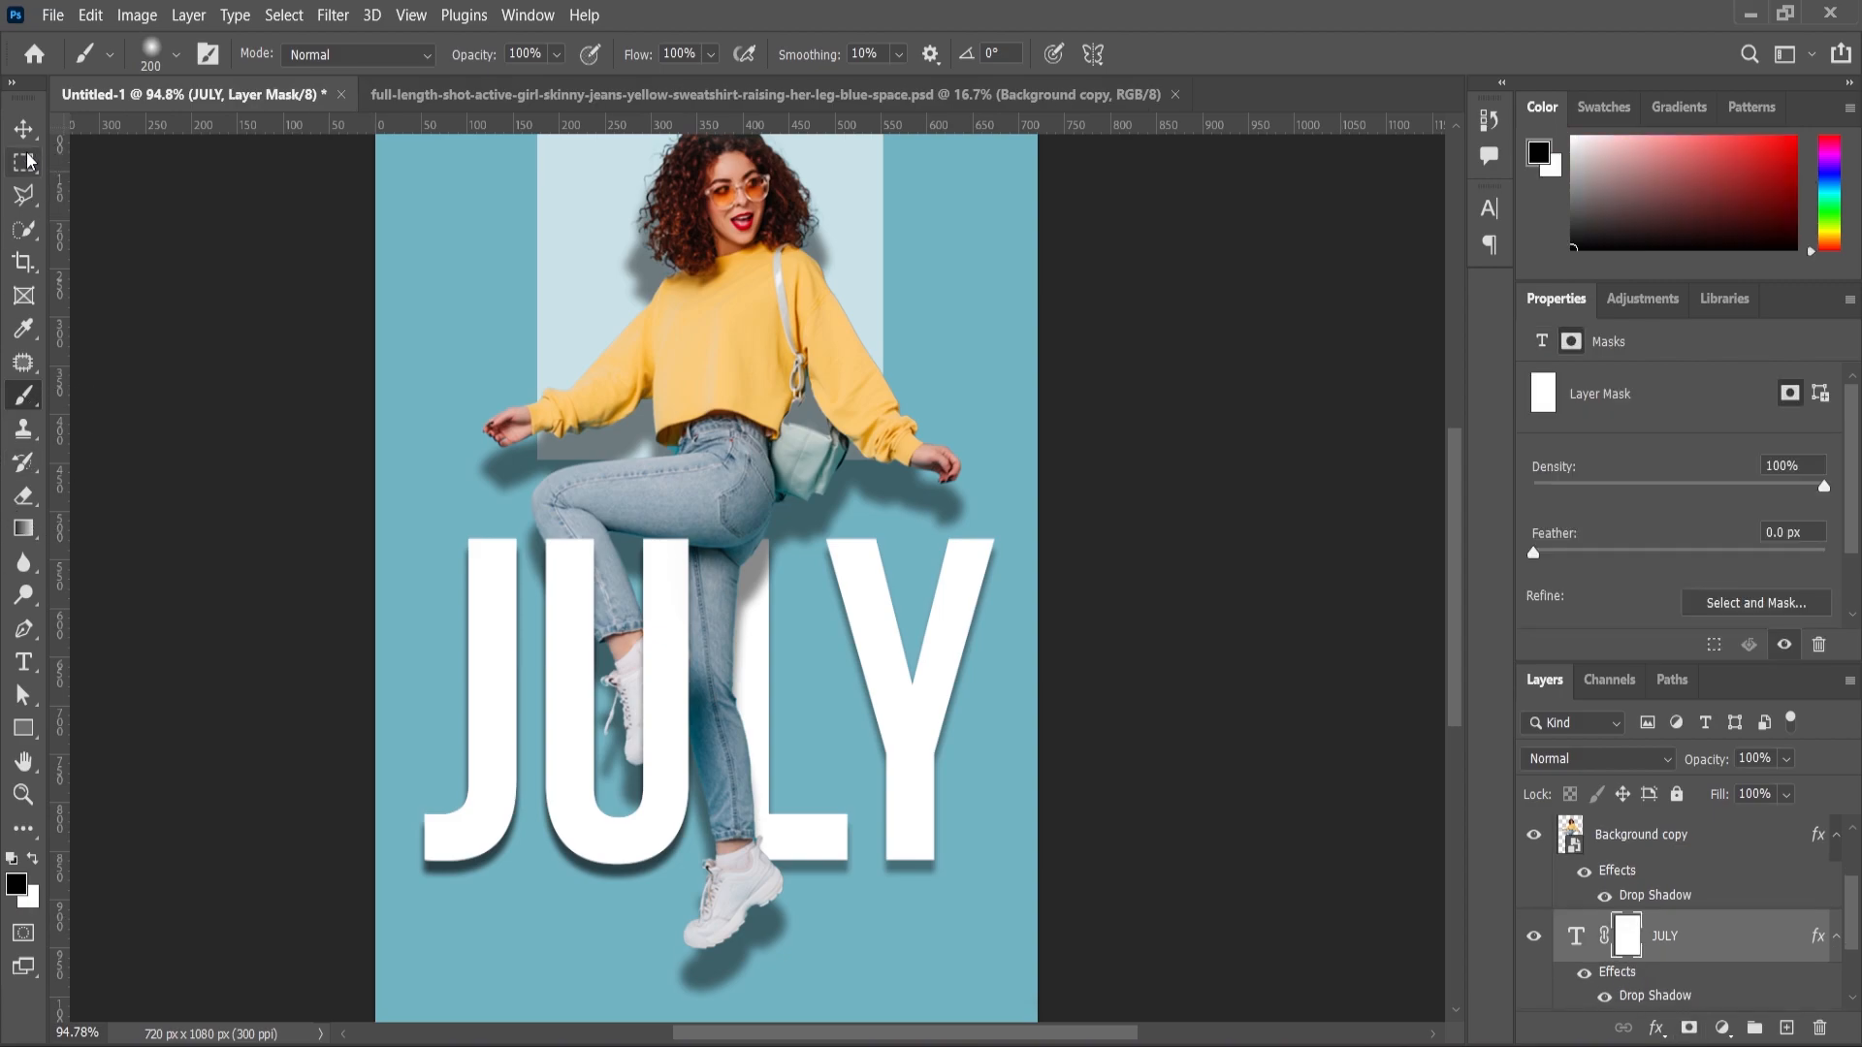
left_click_drag(375, 461, 712, 944)
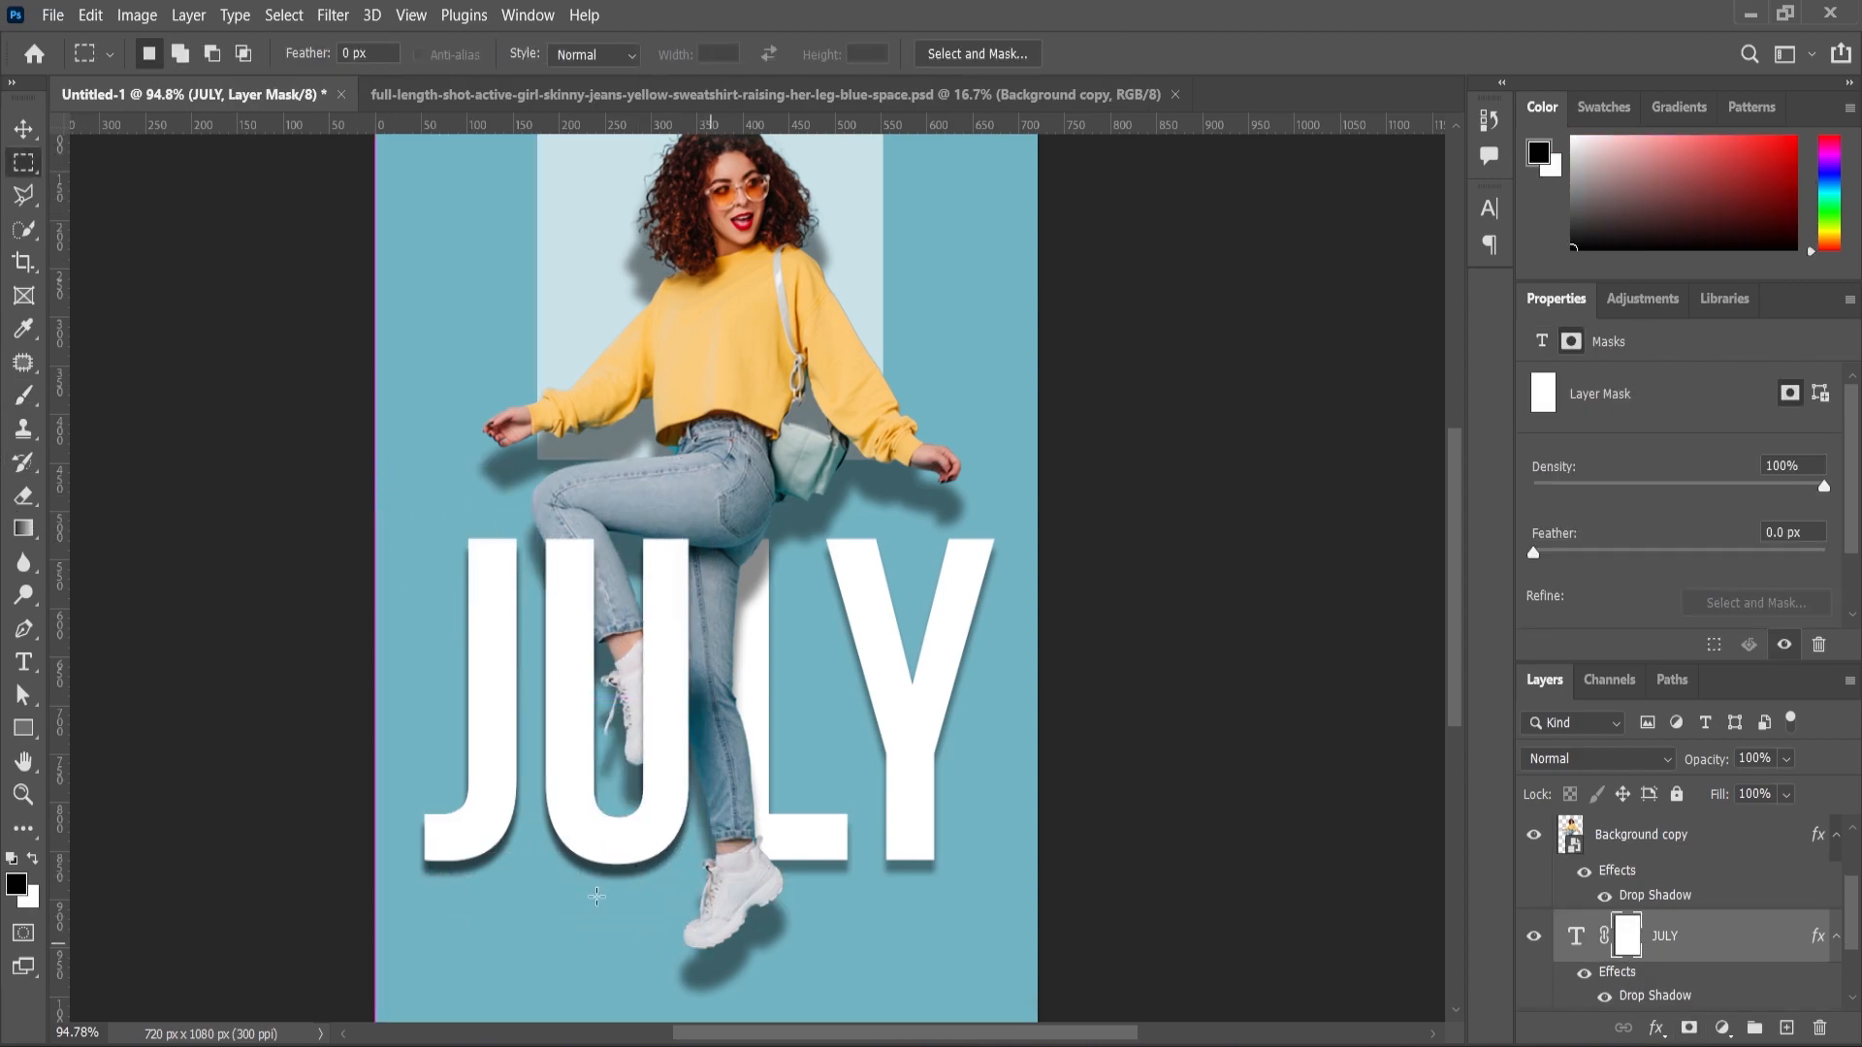
left_click(23, 395)
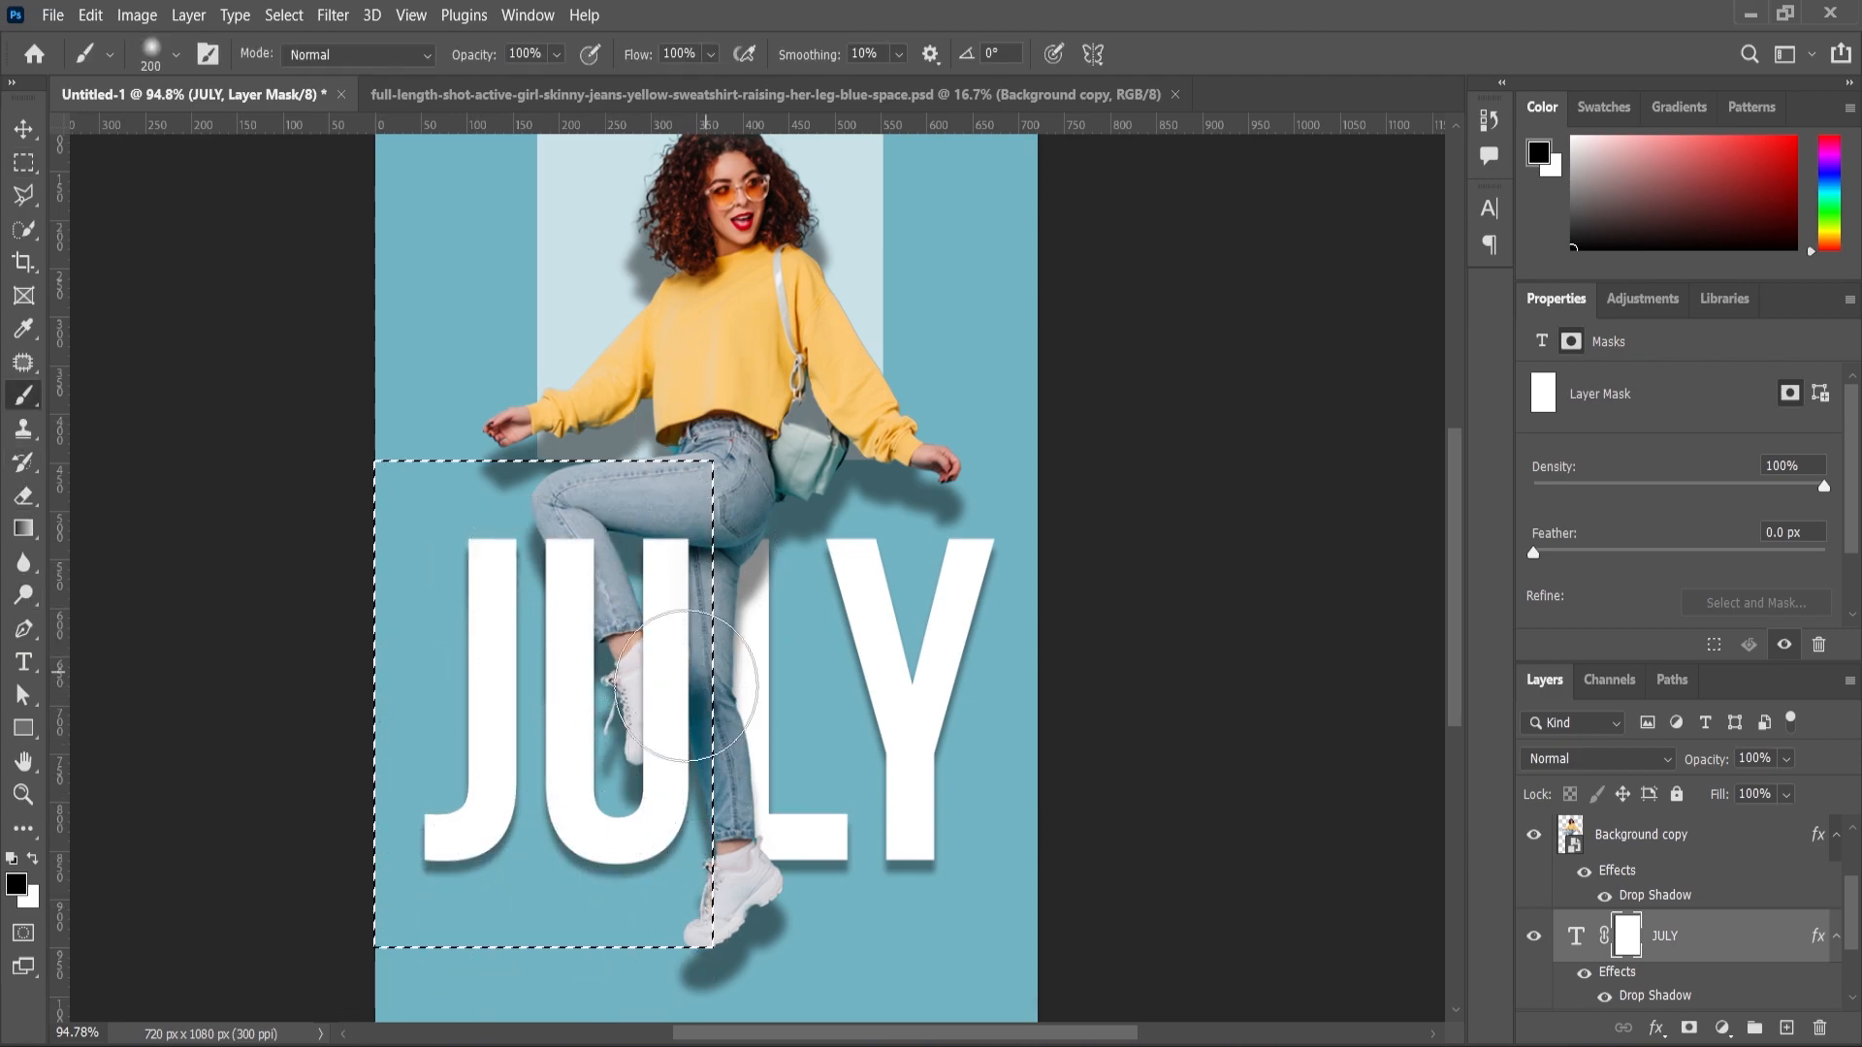
key("ctrl+d")
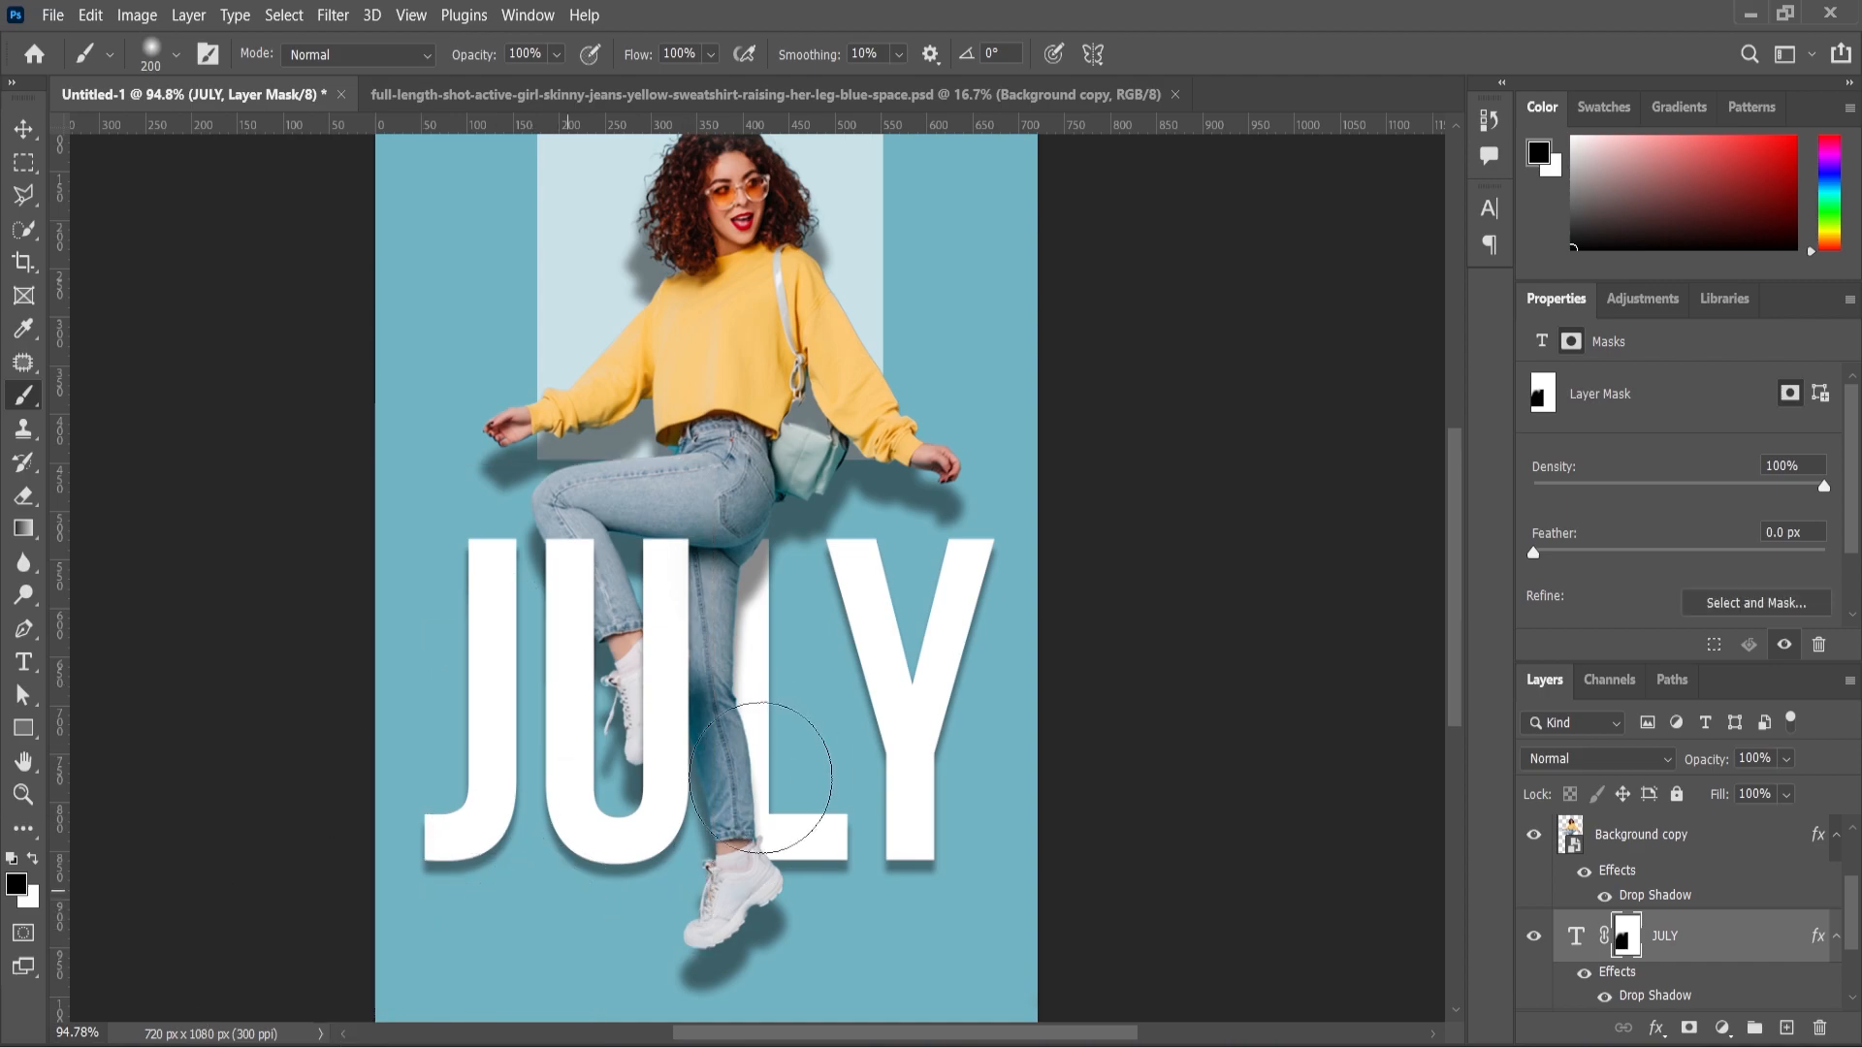
Add the text "WELCOME" in 13 pt Bebas Neue Bold on the blue background beside the woman's sleeve, above her lowered hand.
scroll(814, 748, "left", 2)
scroll(822, 769, "down", 2)
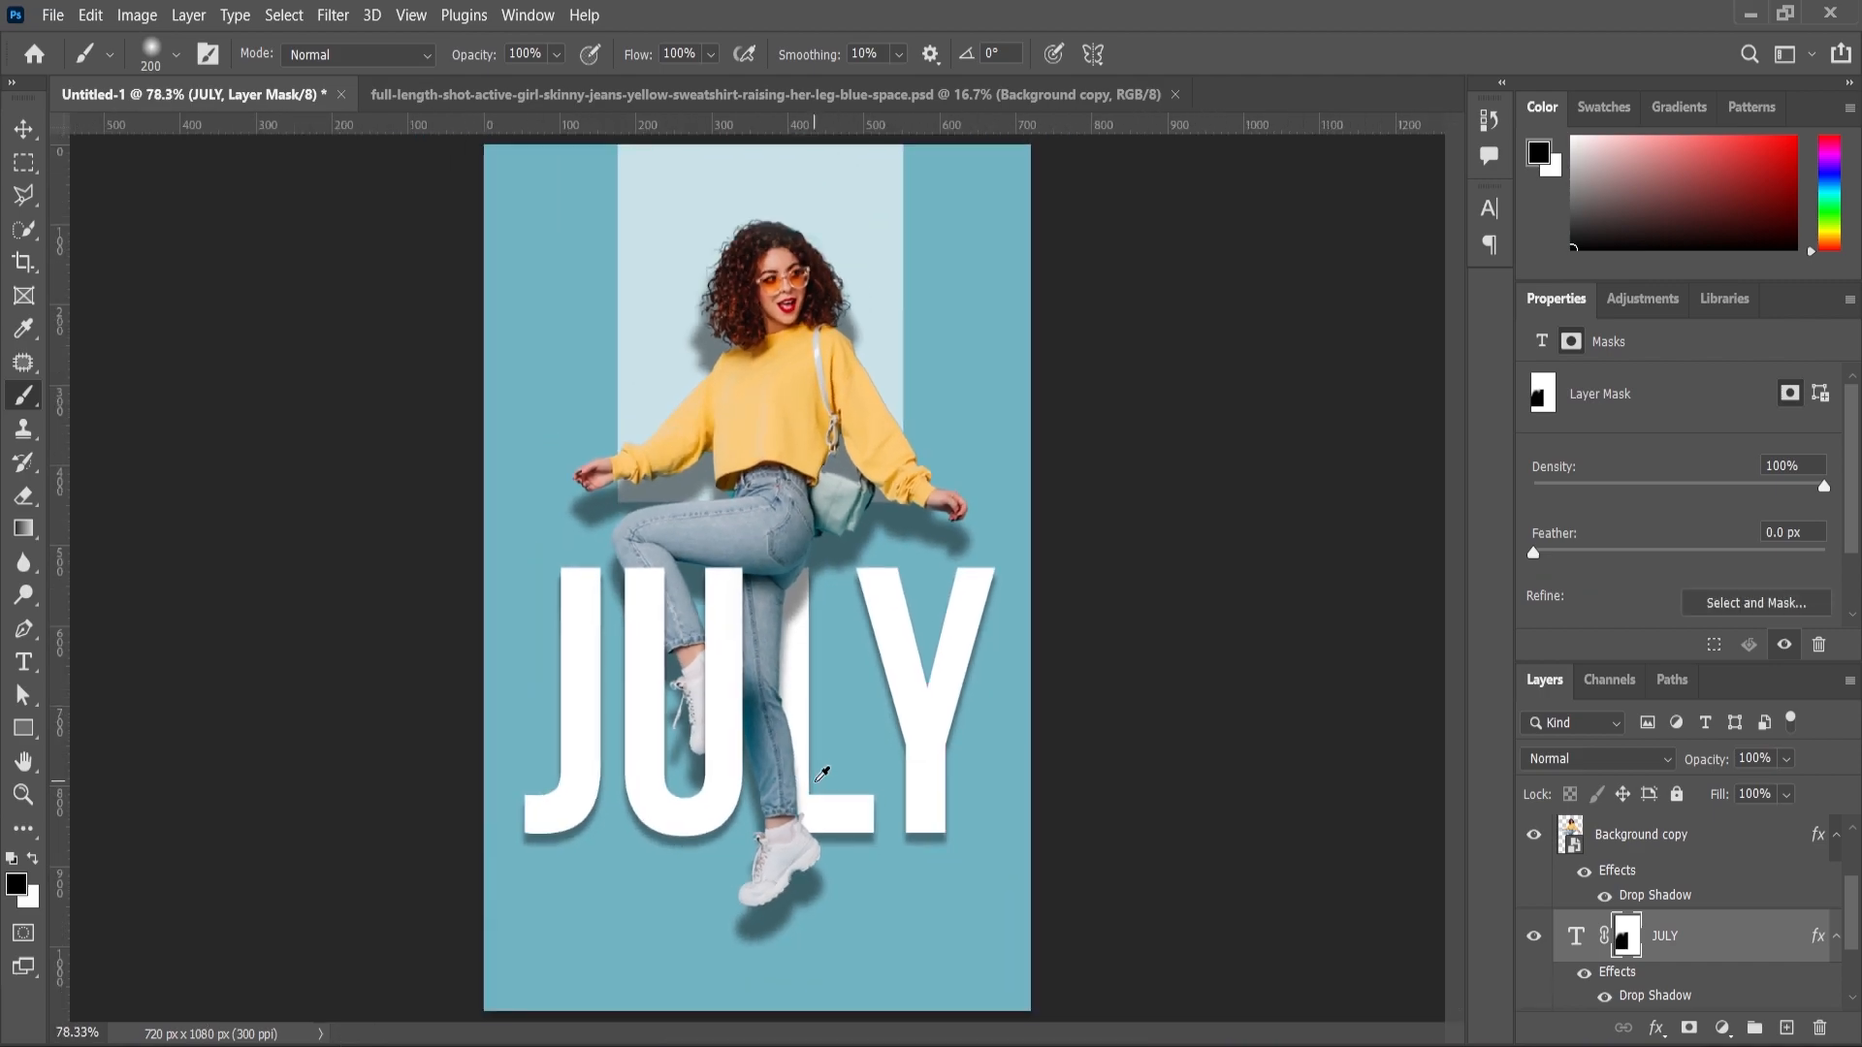
scroll(756, 635, "up", 2)
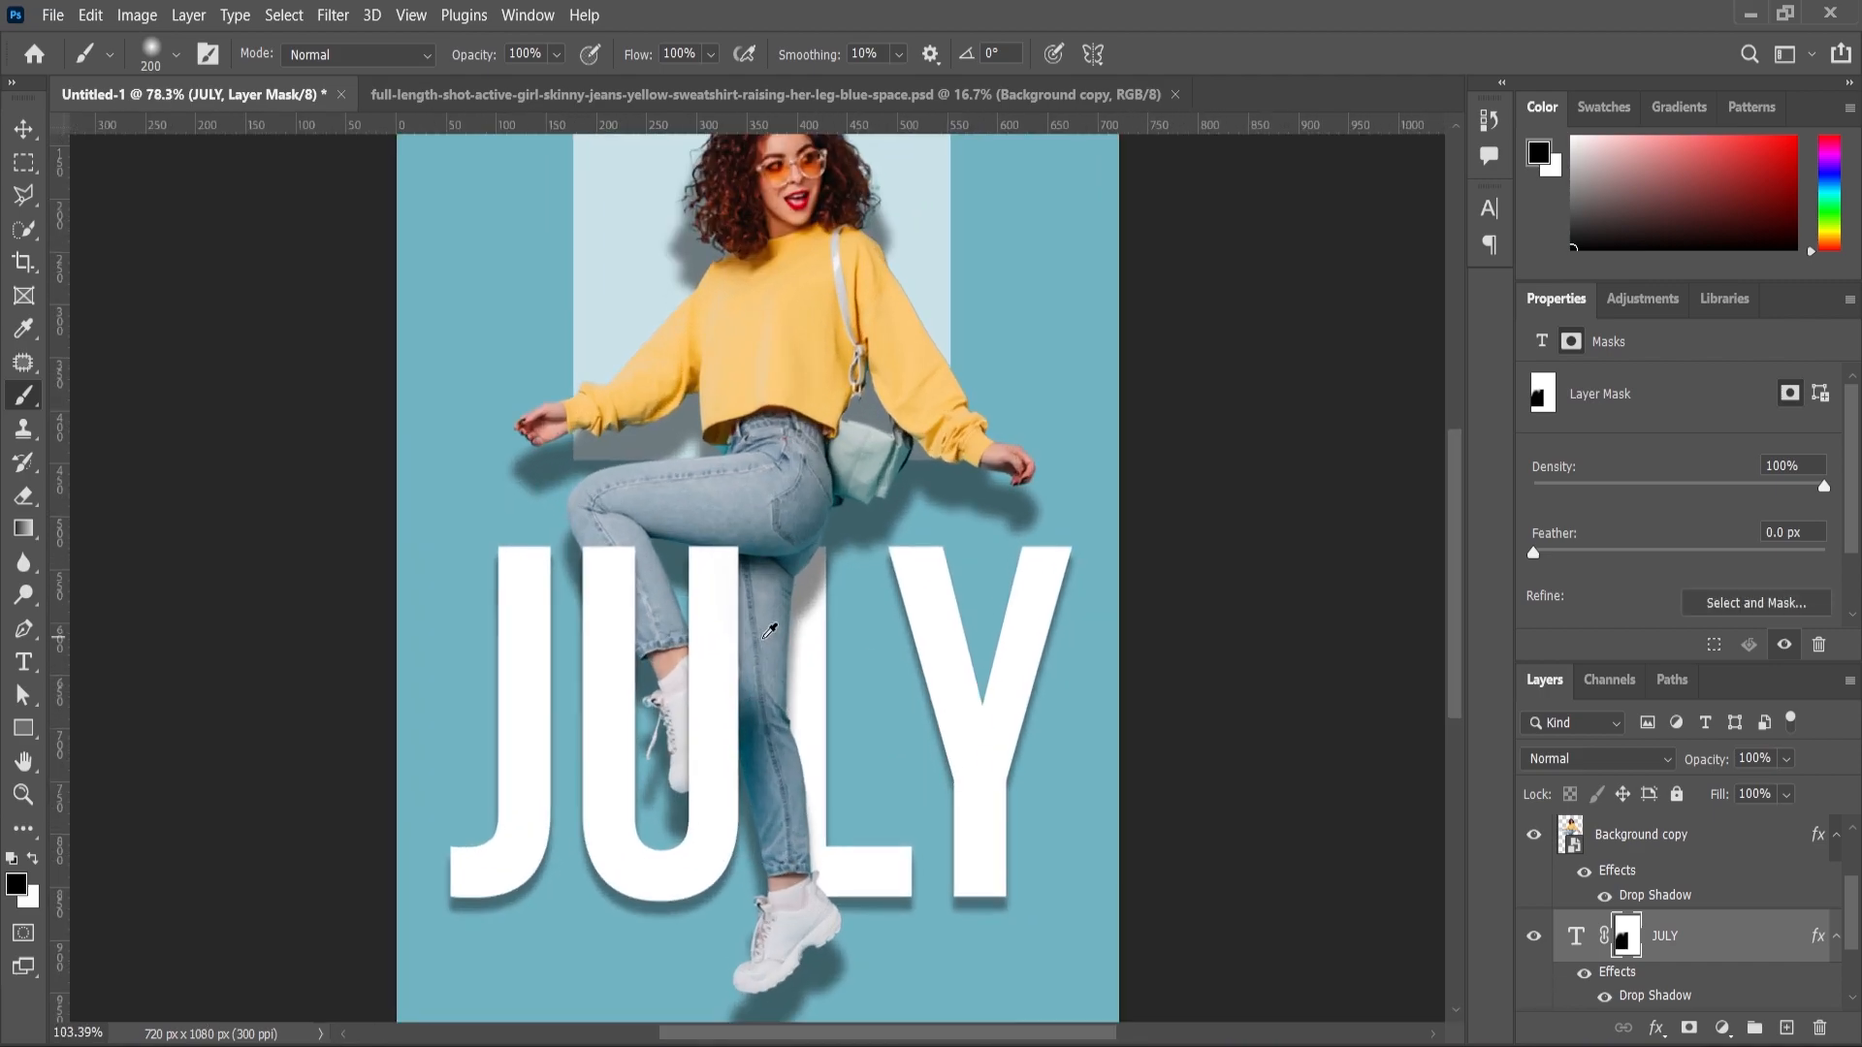
left_click(24, 662)
left_click(495, 489)
left_click(23, 796)
left_click(24, 662)
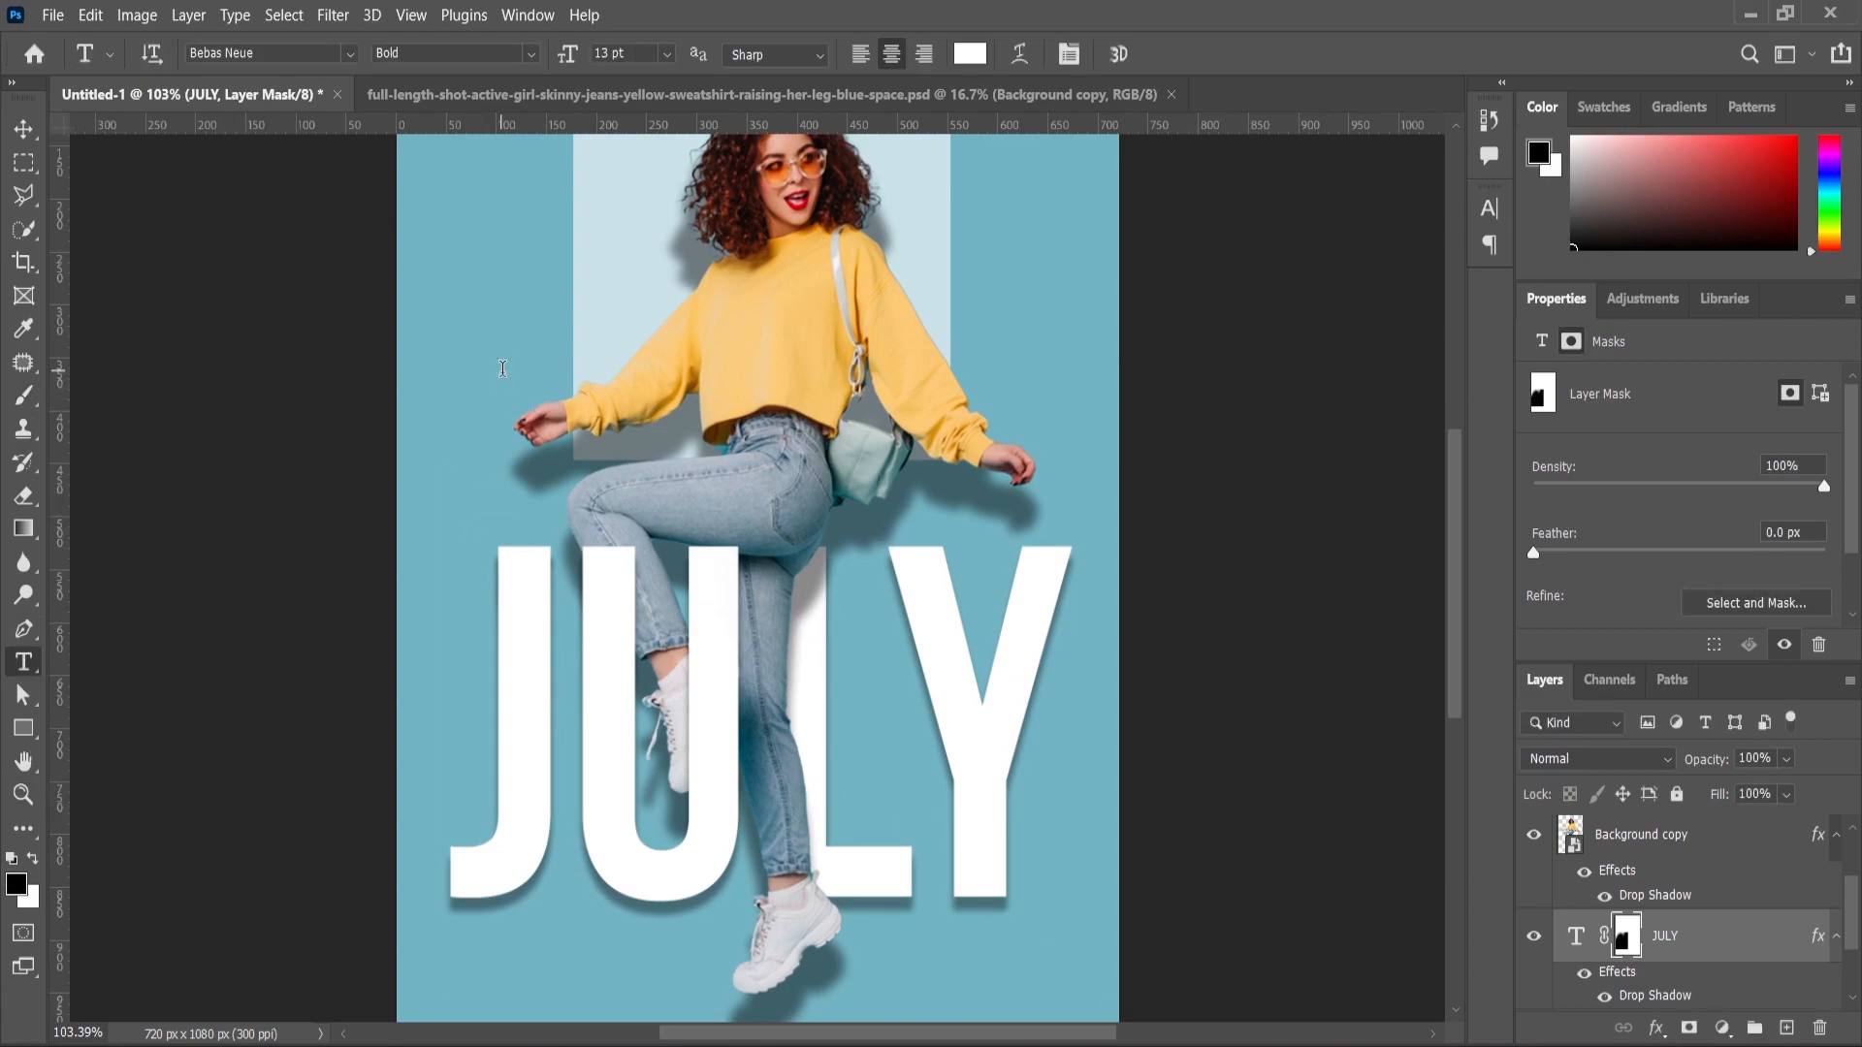
left_click(502, 369)
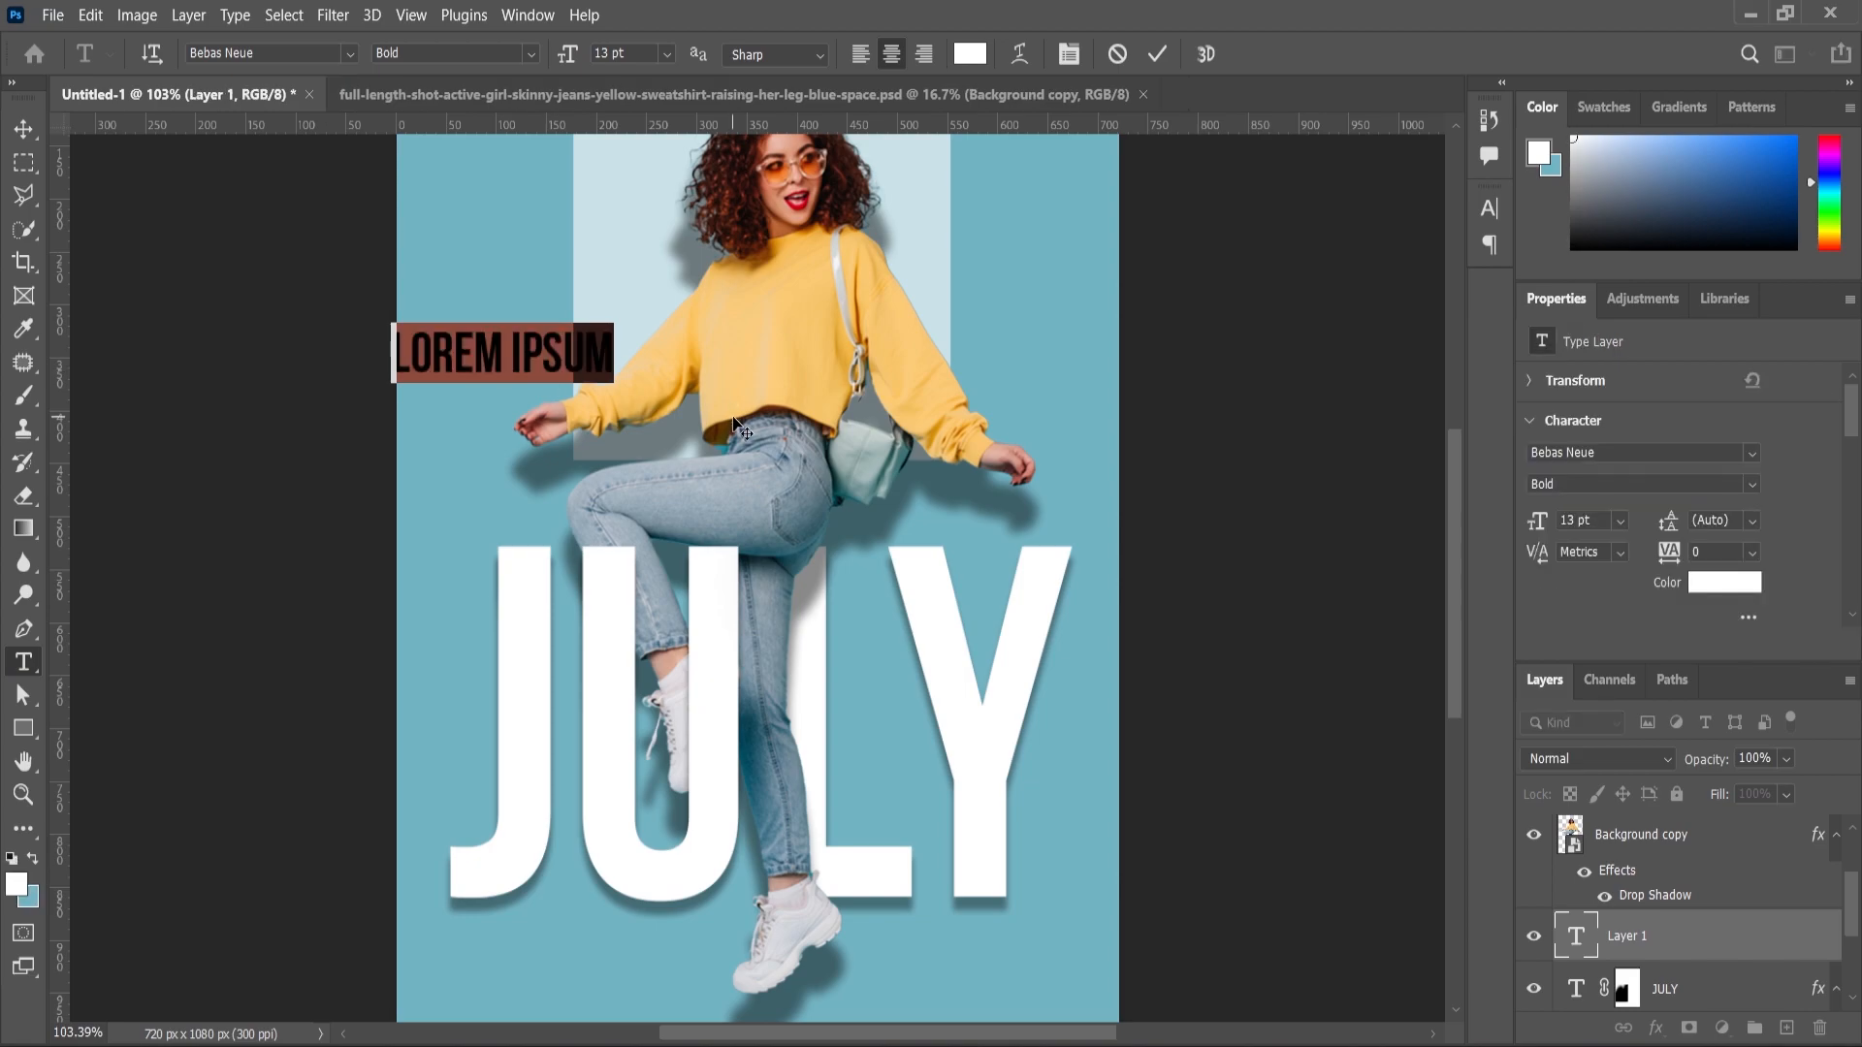
type("WELCOME")
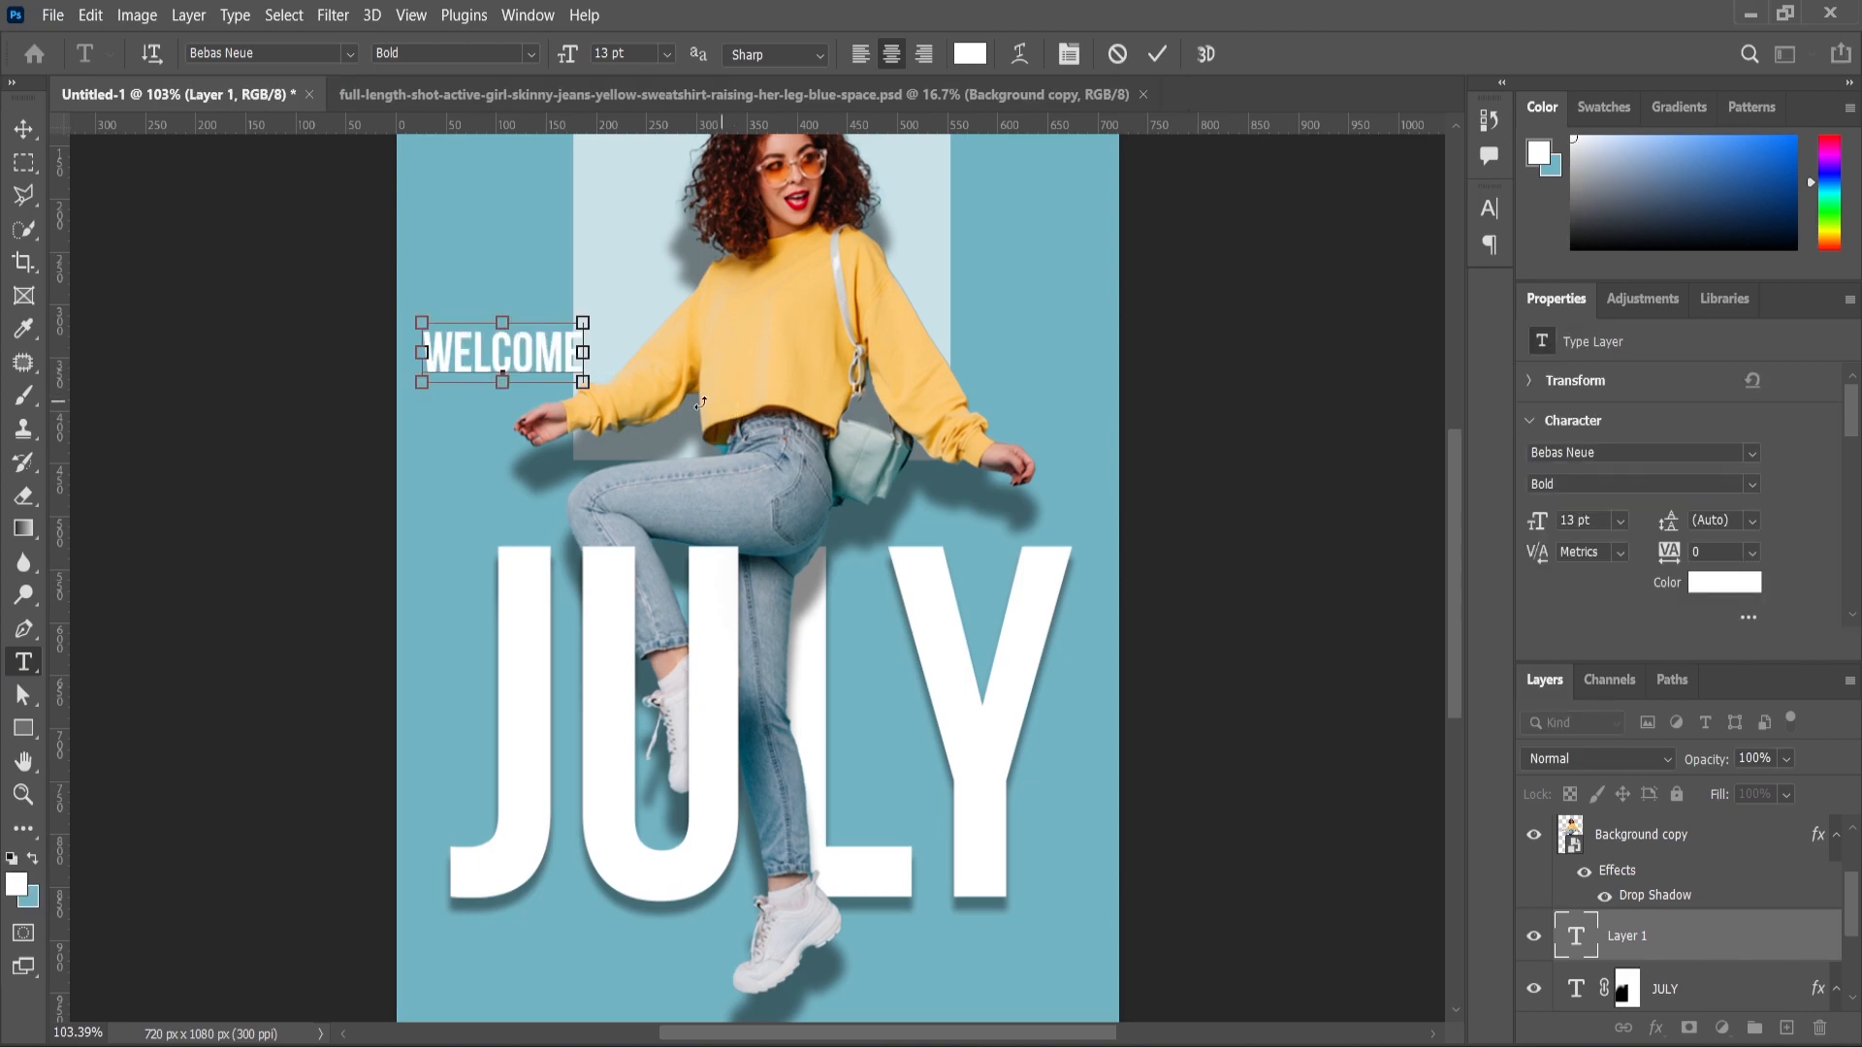
Change the color of the "WELCOME" text to near-black #1c1c1c and commit the text.
key("ctrl+a")
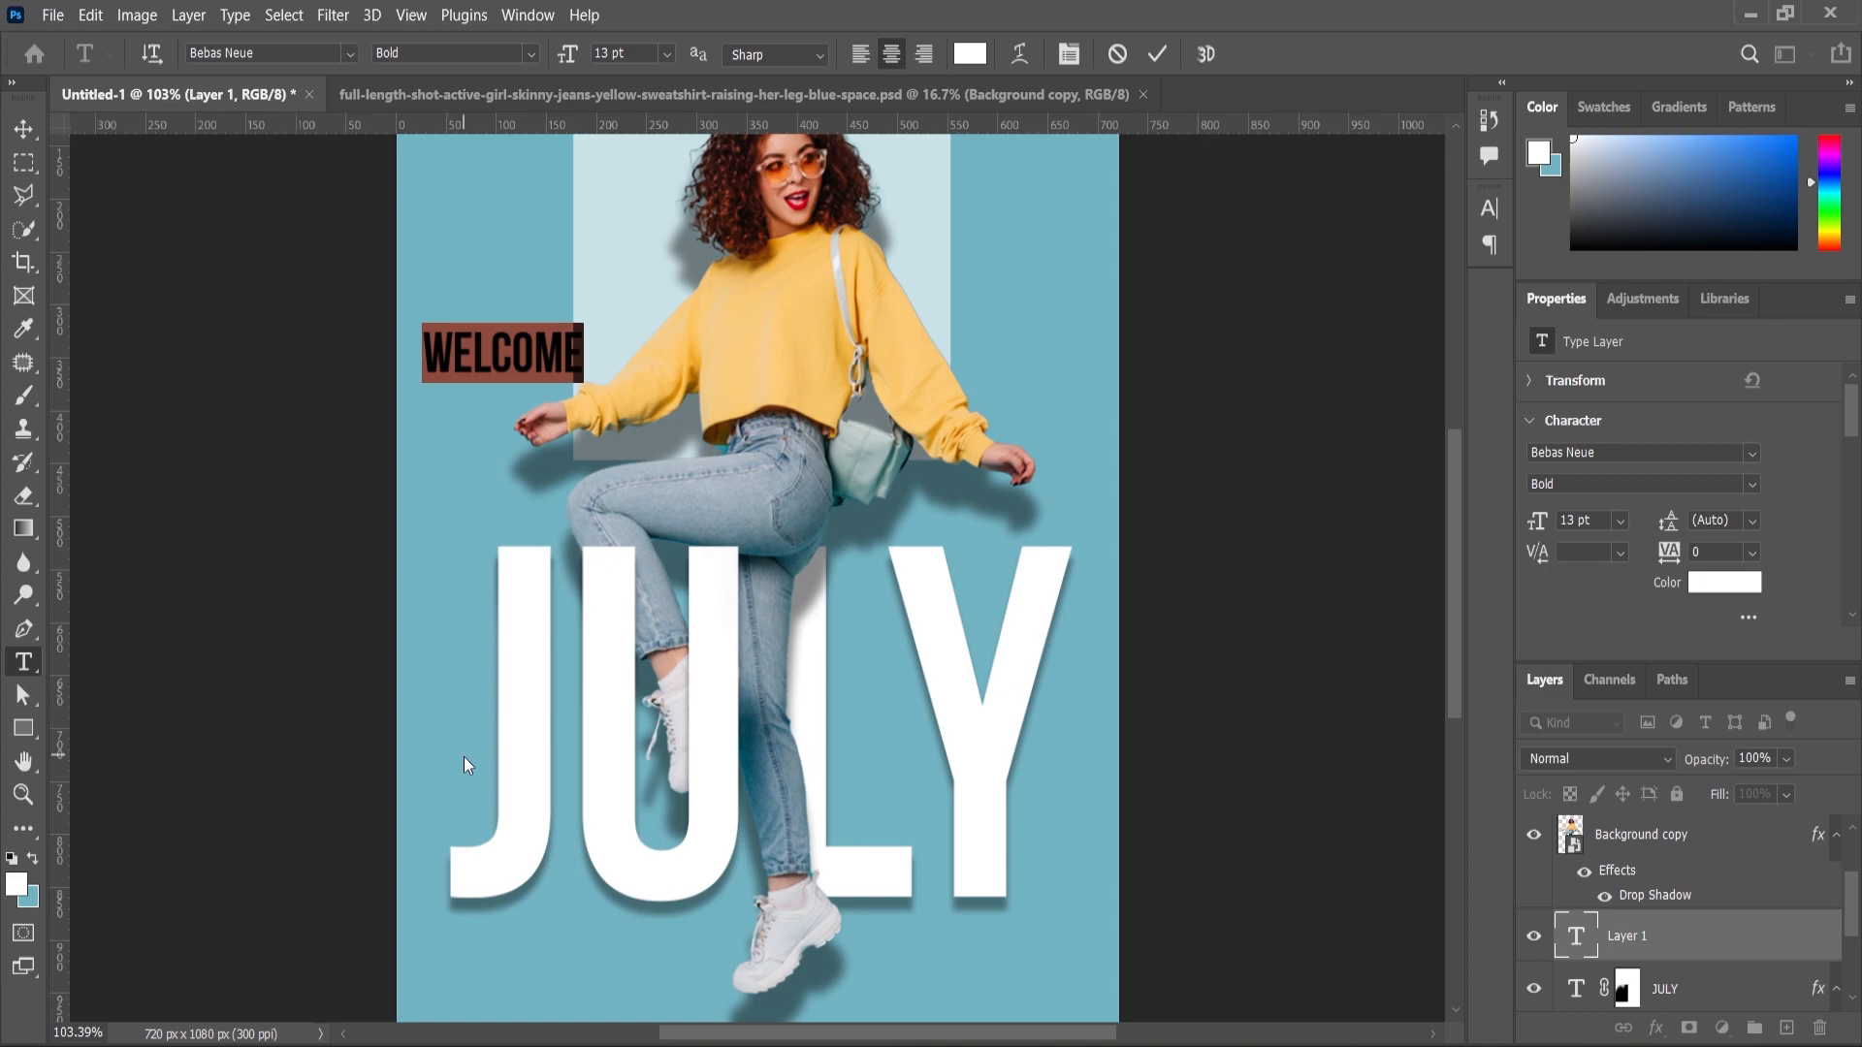
left_click(24, 891)
type("515151")
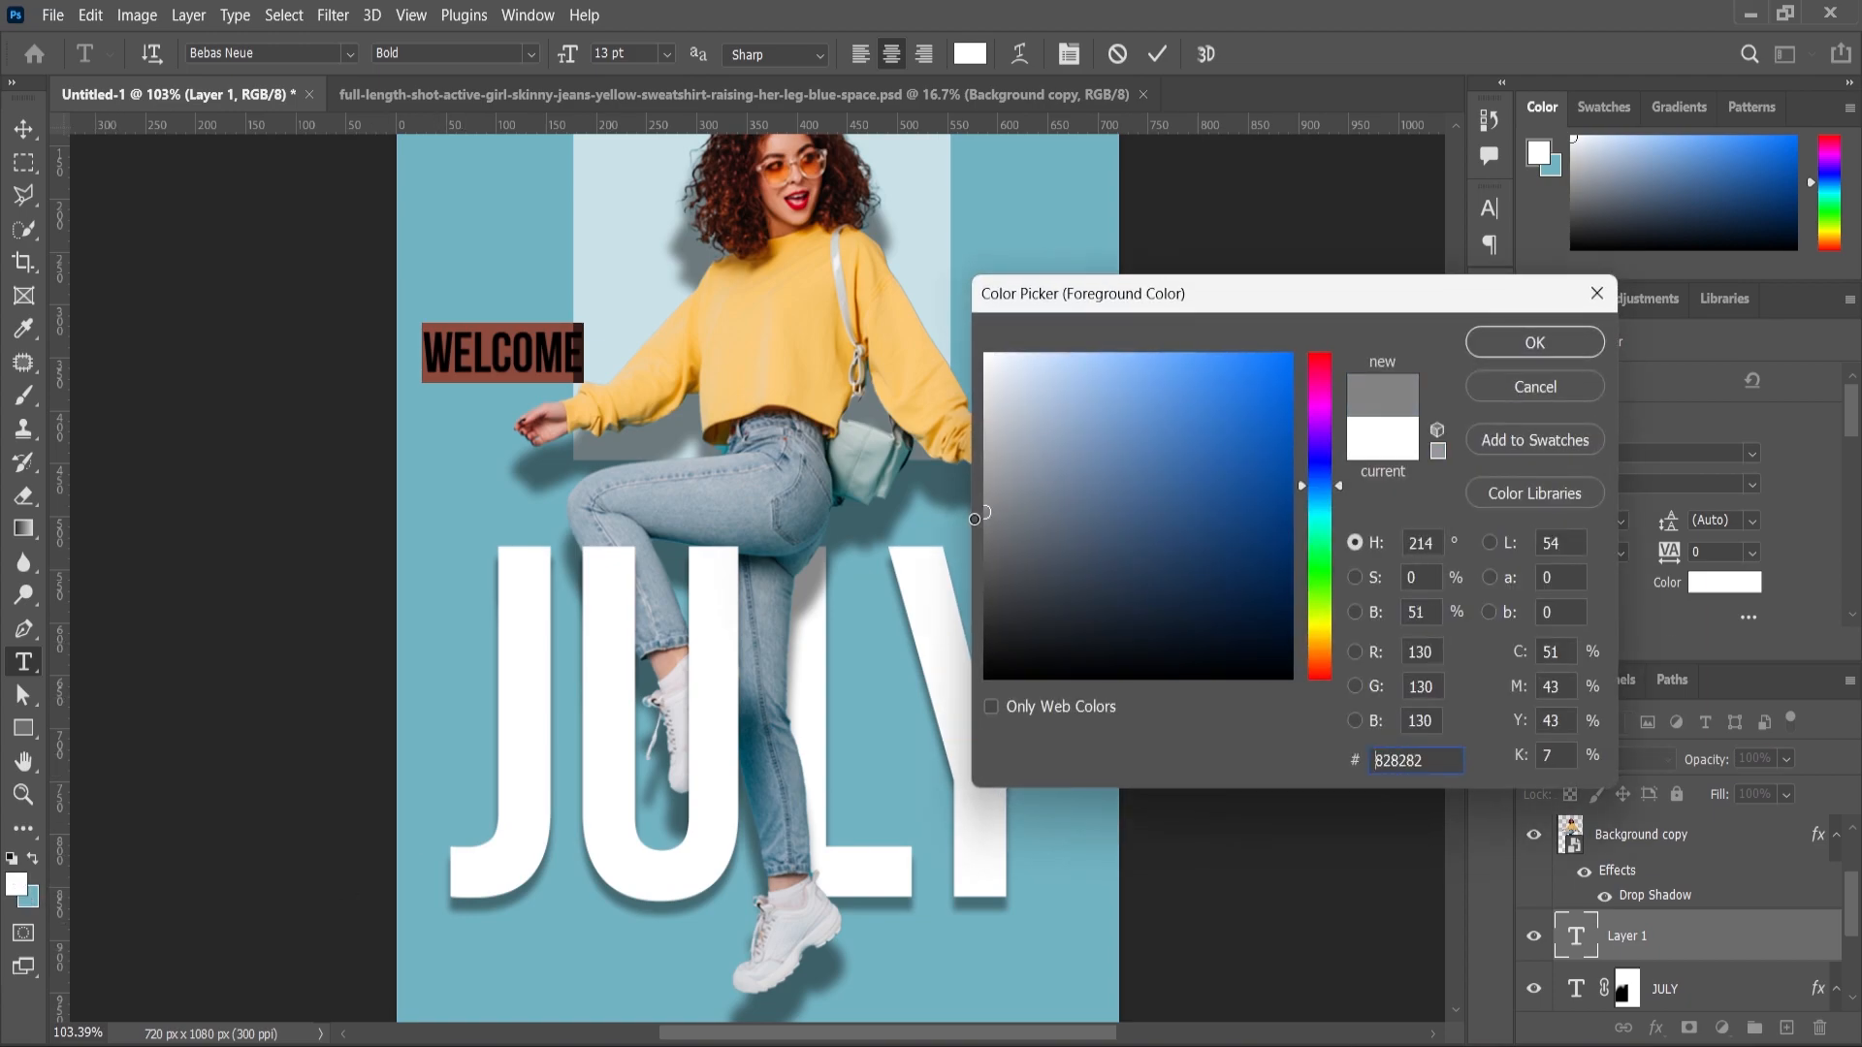
left_click_drag(956, 579, 944, 643)
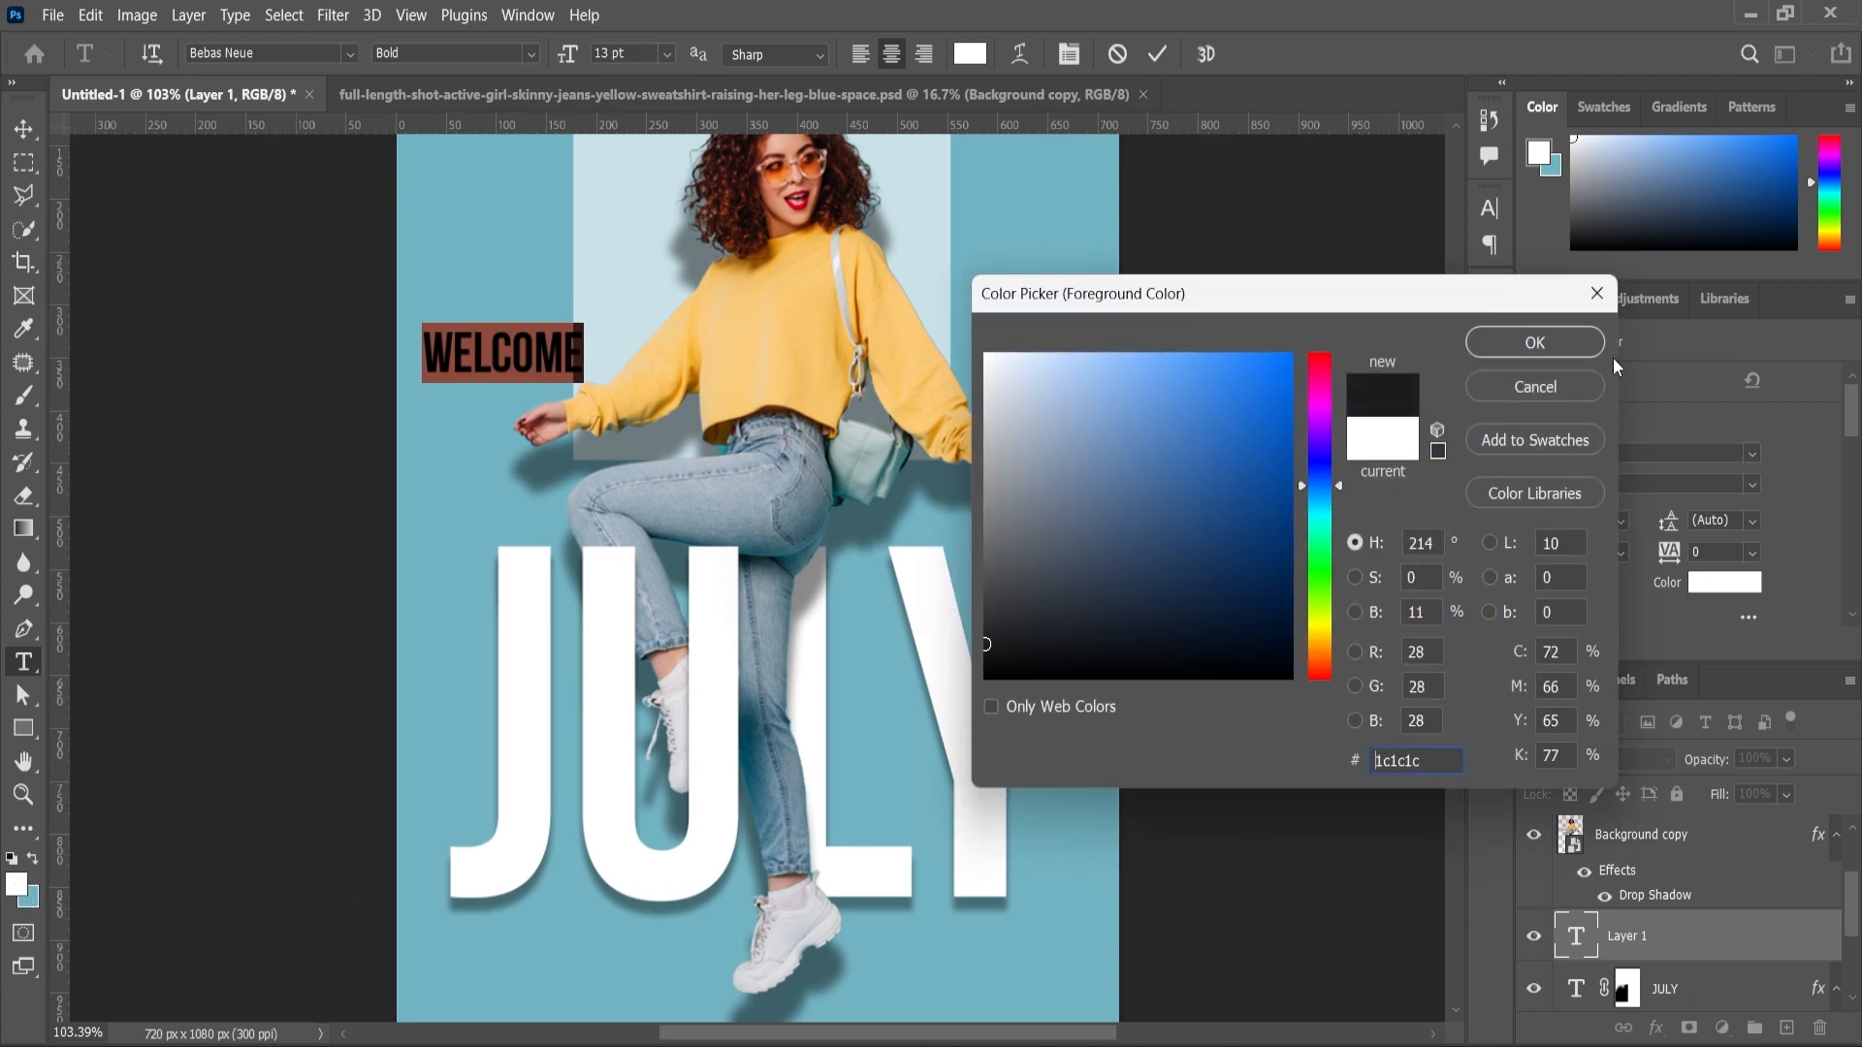
left_click(1534, 342)
key("ctrl+Return")
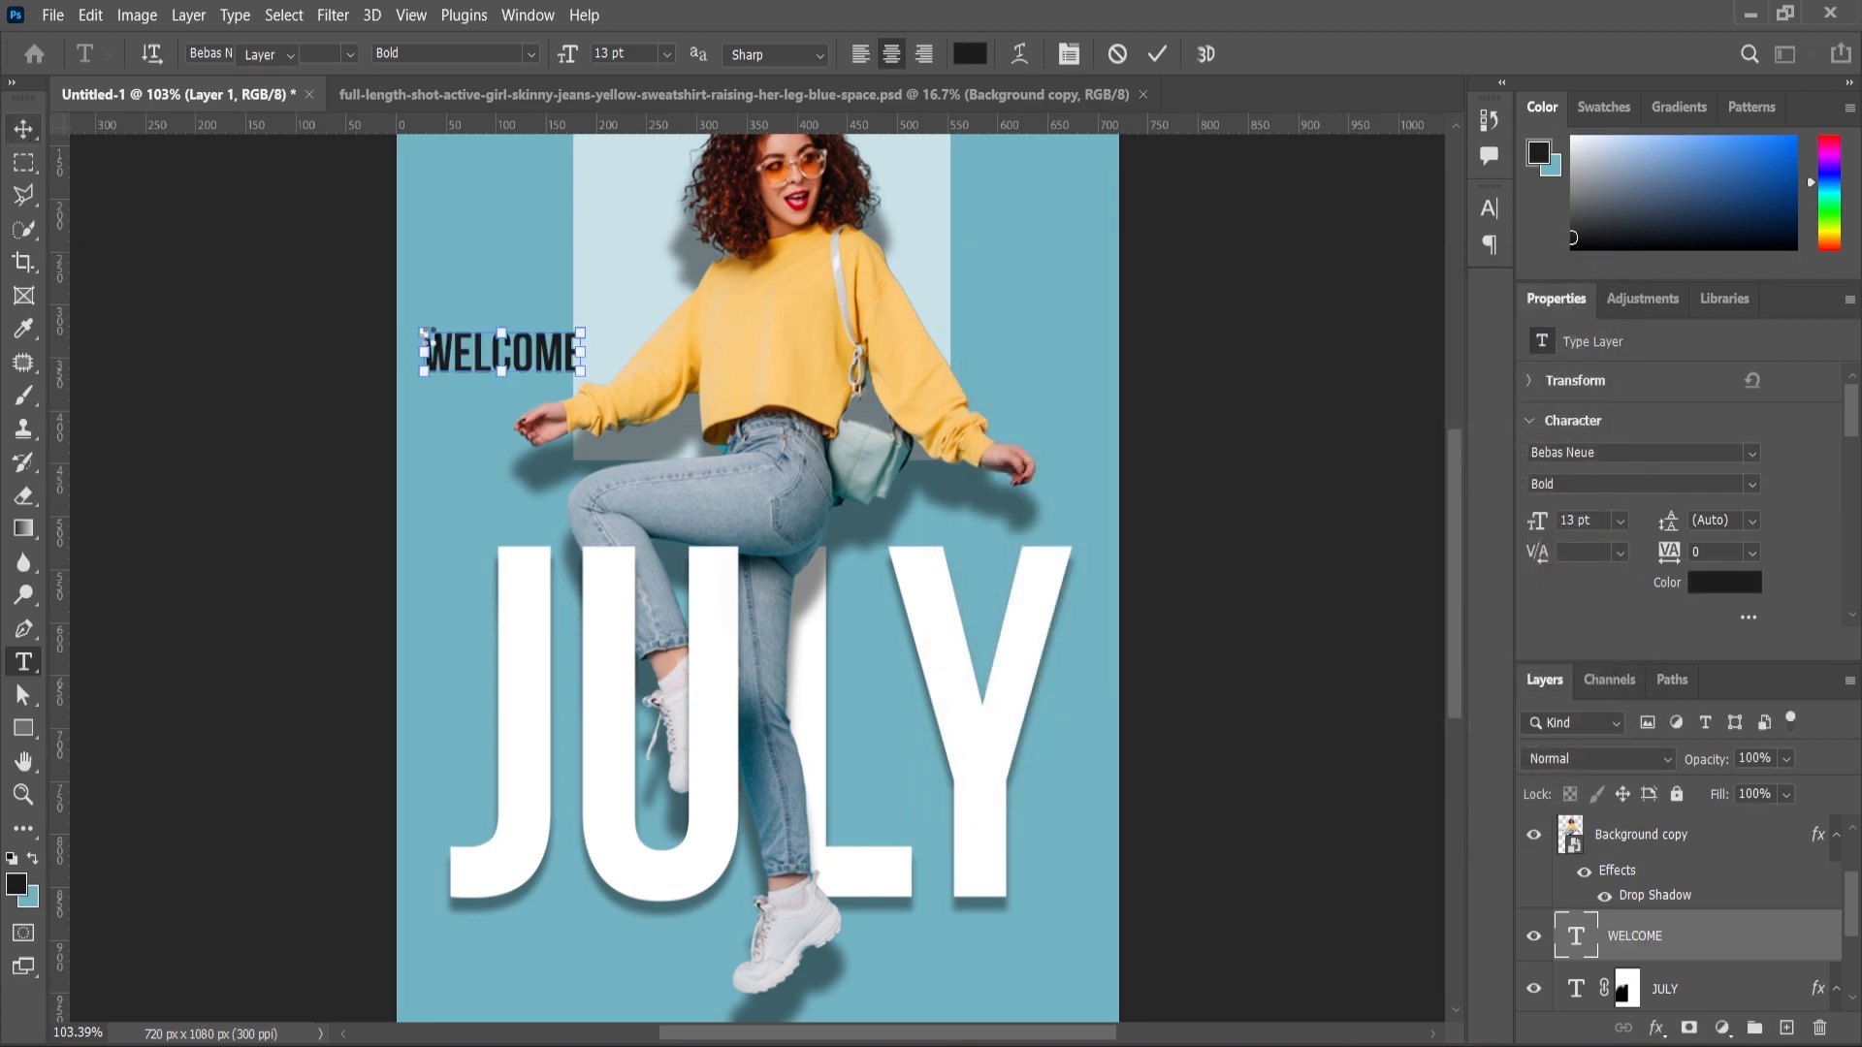
Move the "WELCOME" text down to just above the J and U of "JULY".
scroll(504, 352, "up", 1)
key("v")
left_click_drag(545, 375, 635, 566)
Bring the WELCOME layer to the top of the layer stack, above the JULY copy layer and the woman.
left_click_drag(1643, 949, 1640, 819)
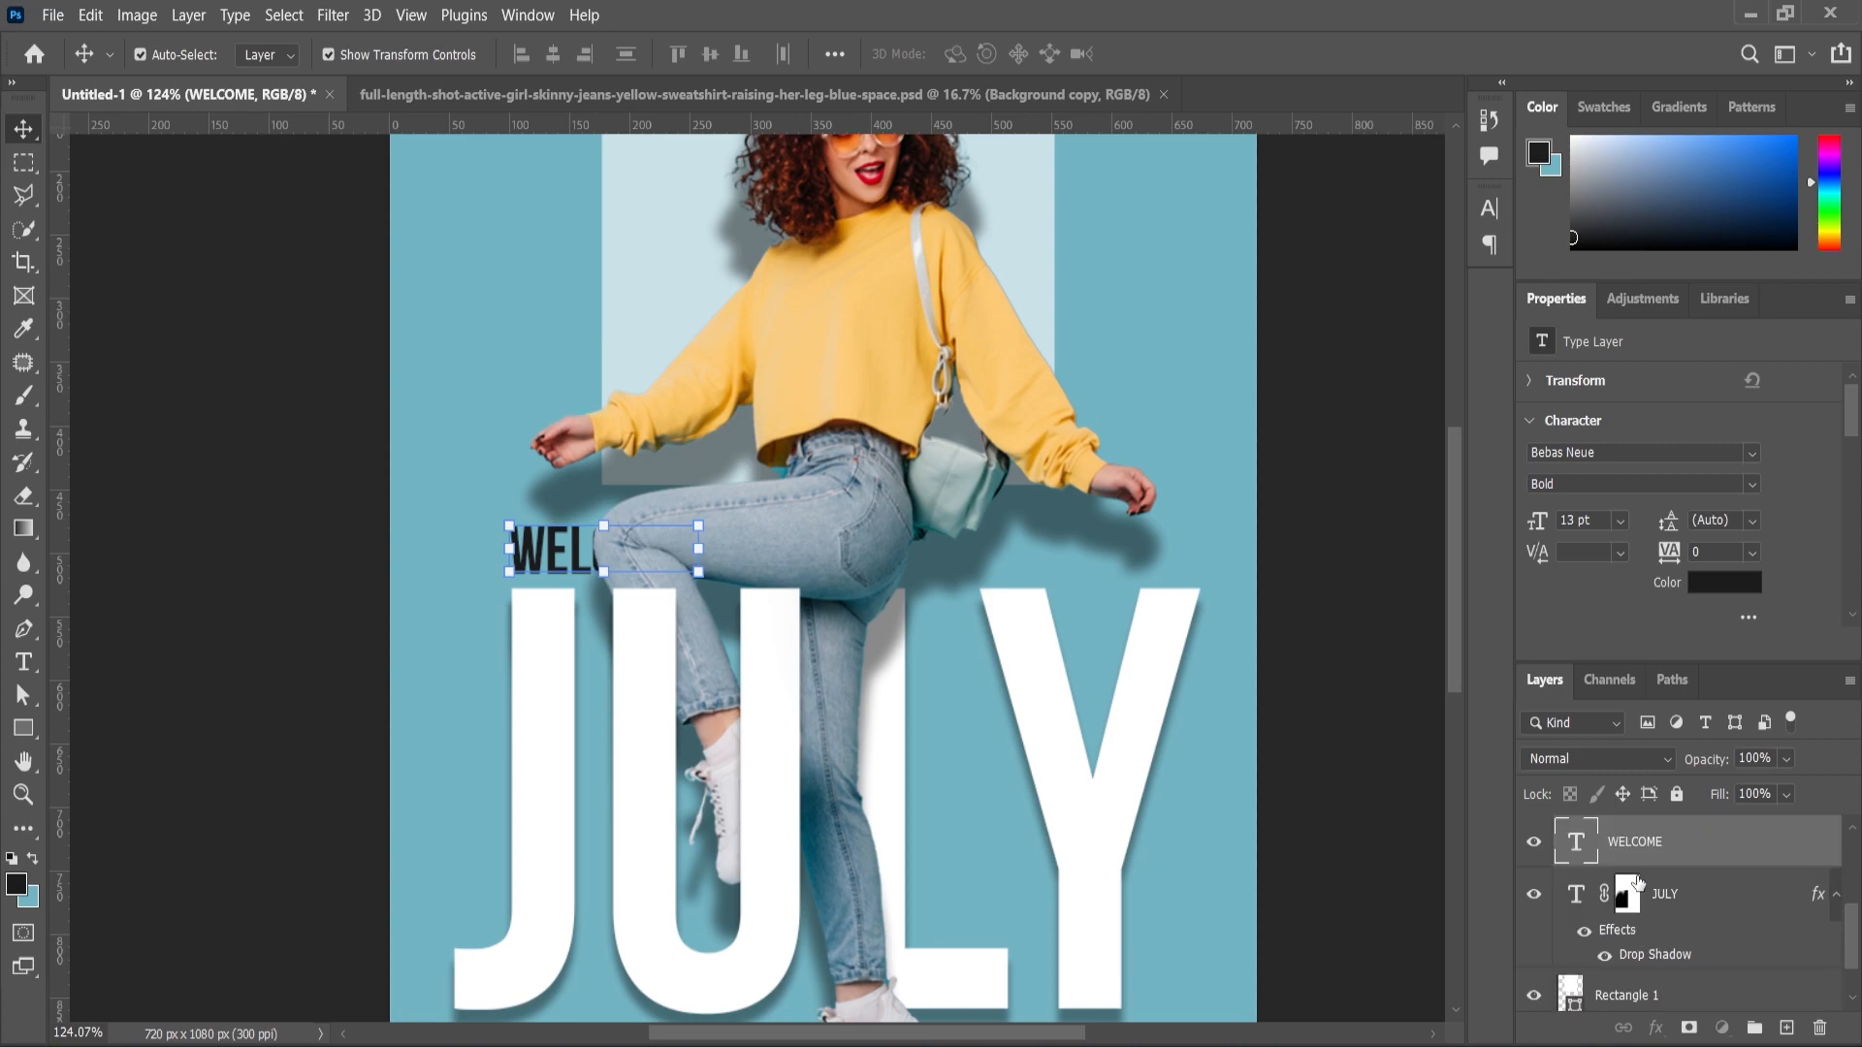
scroll(1648, 878, "up", 1)
left_click_drag(1637, 937, 1641, 836)
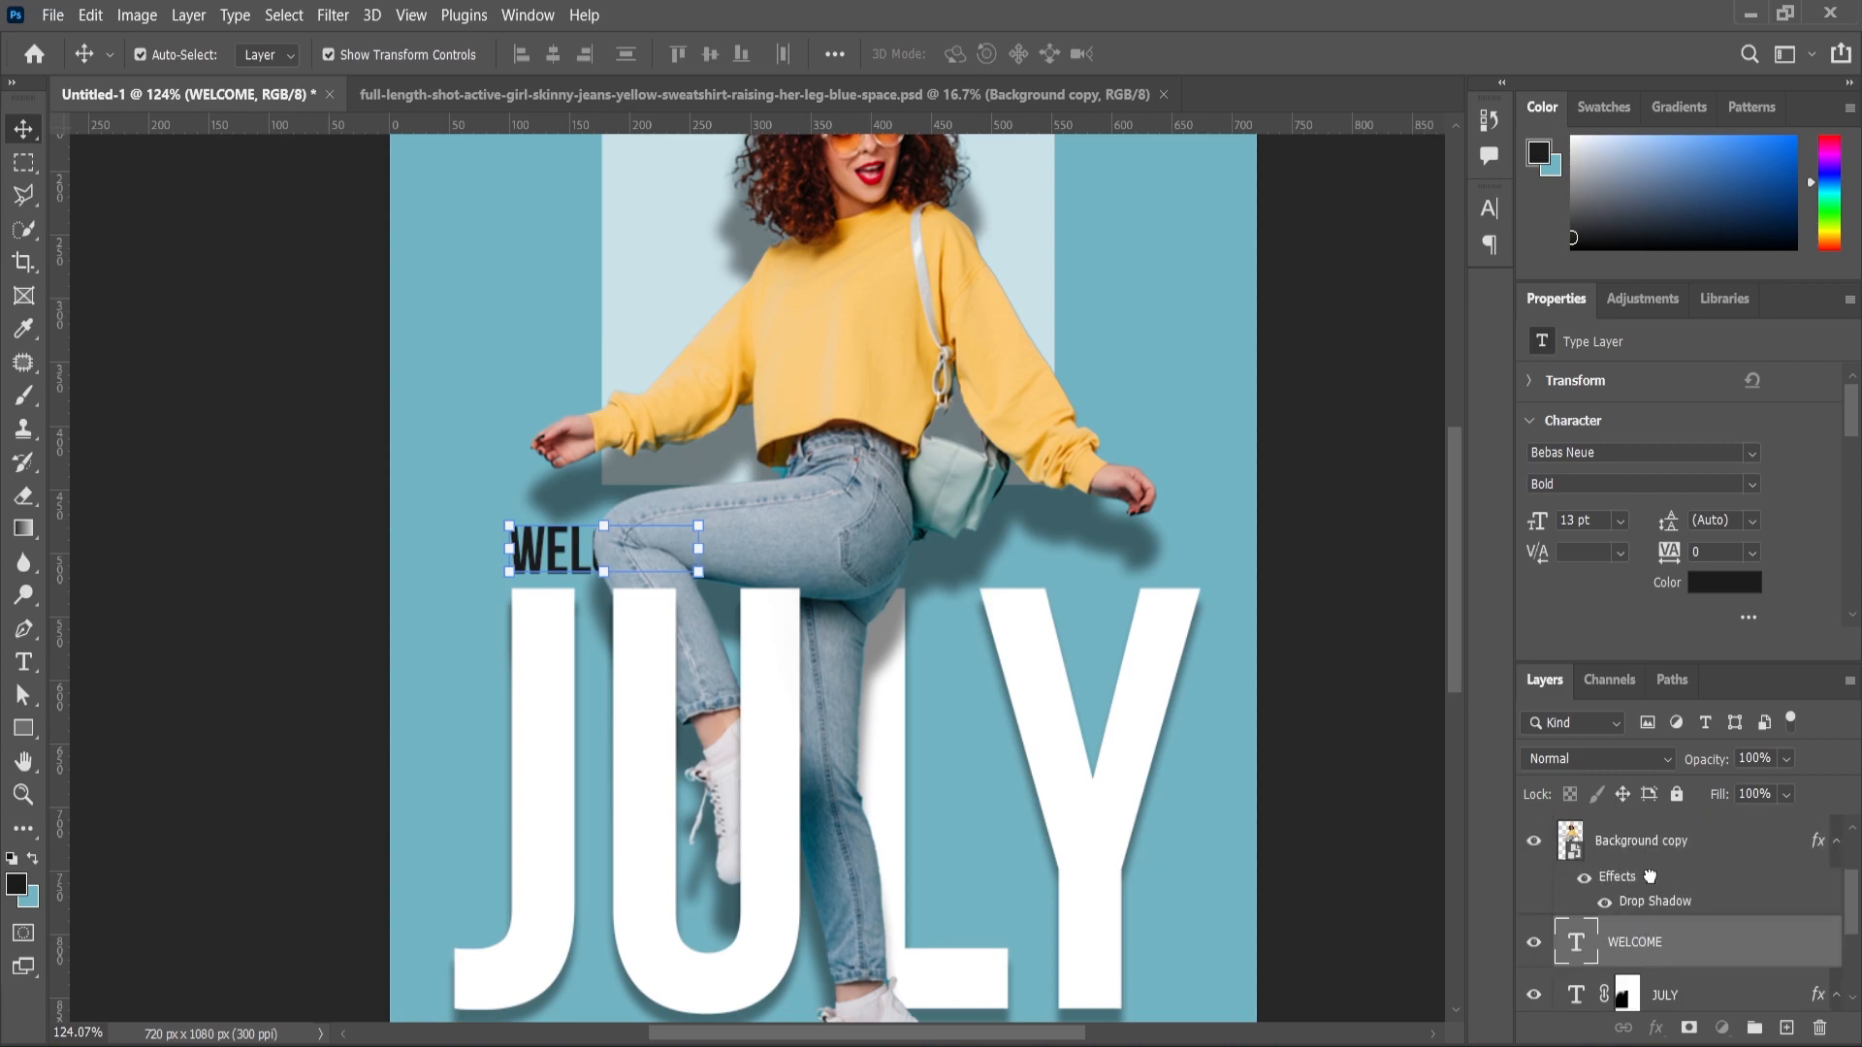
scroll(1660, 897, "up", 1)
left_click_drag(1635, 946, 1634, 842)
scroll(566, 541, "up", 8)
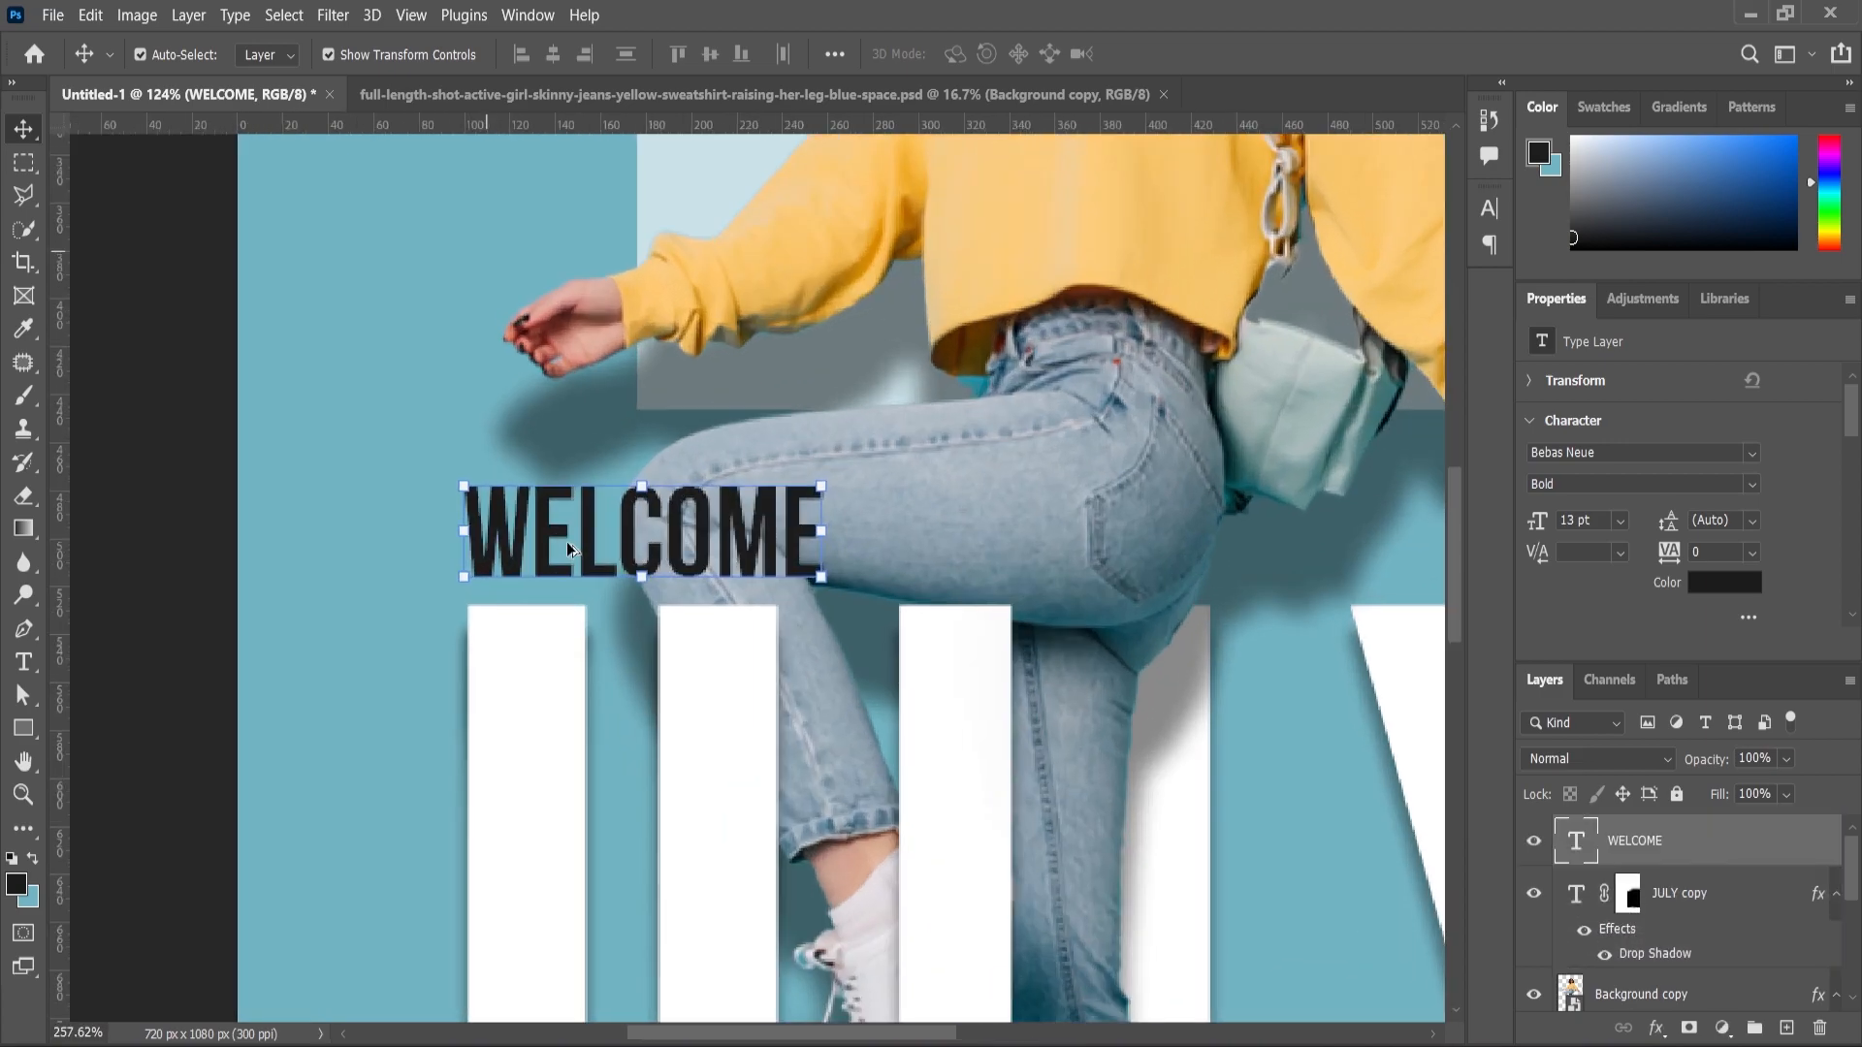
Align the WELCOME text with the edge of the J in JULY and save the document as July.psd.
left_click_drag(556, 537, 530, 538)
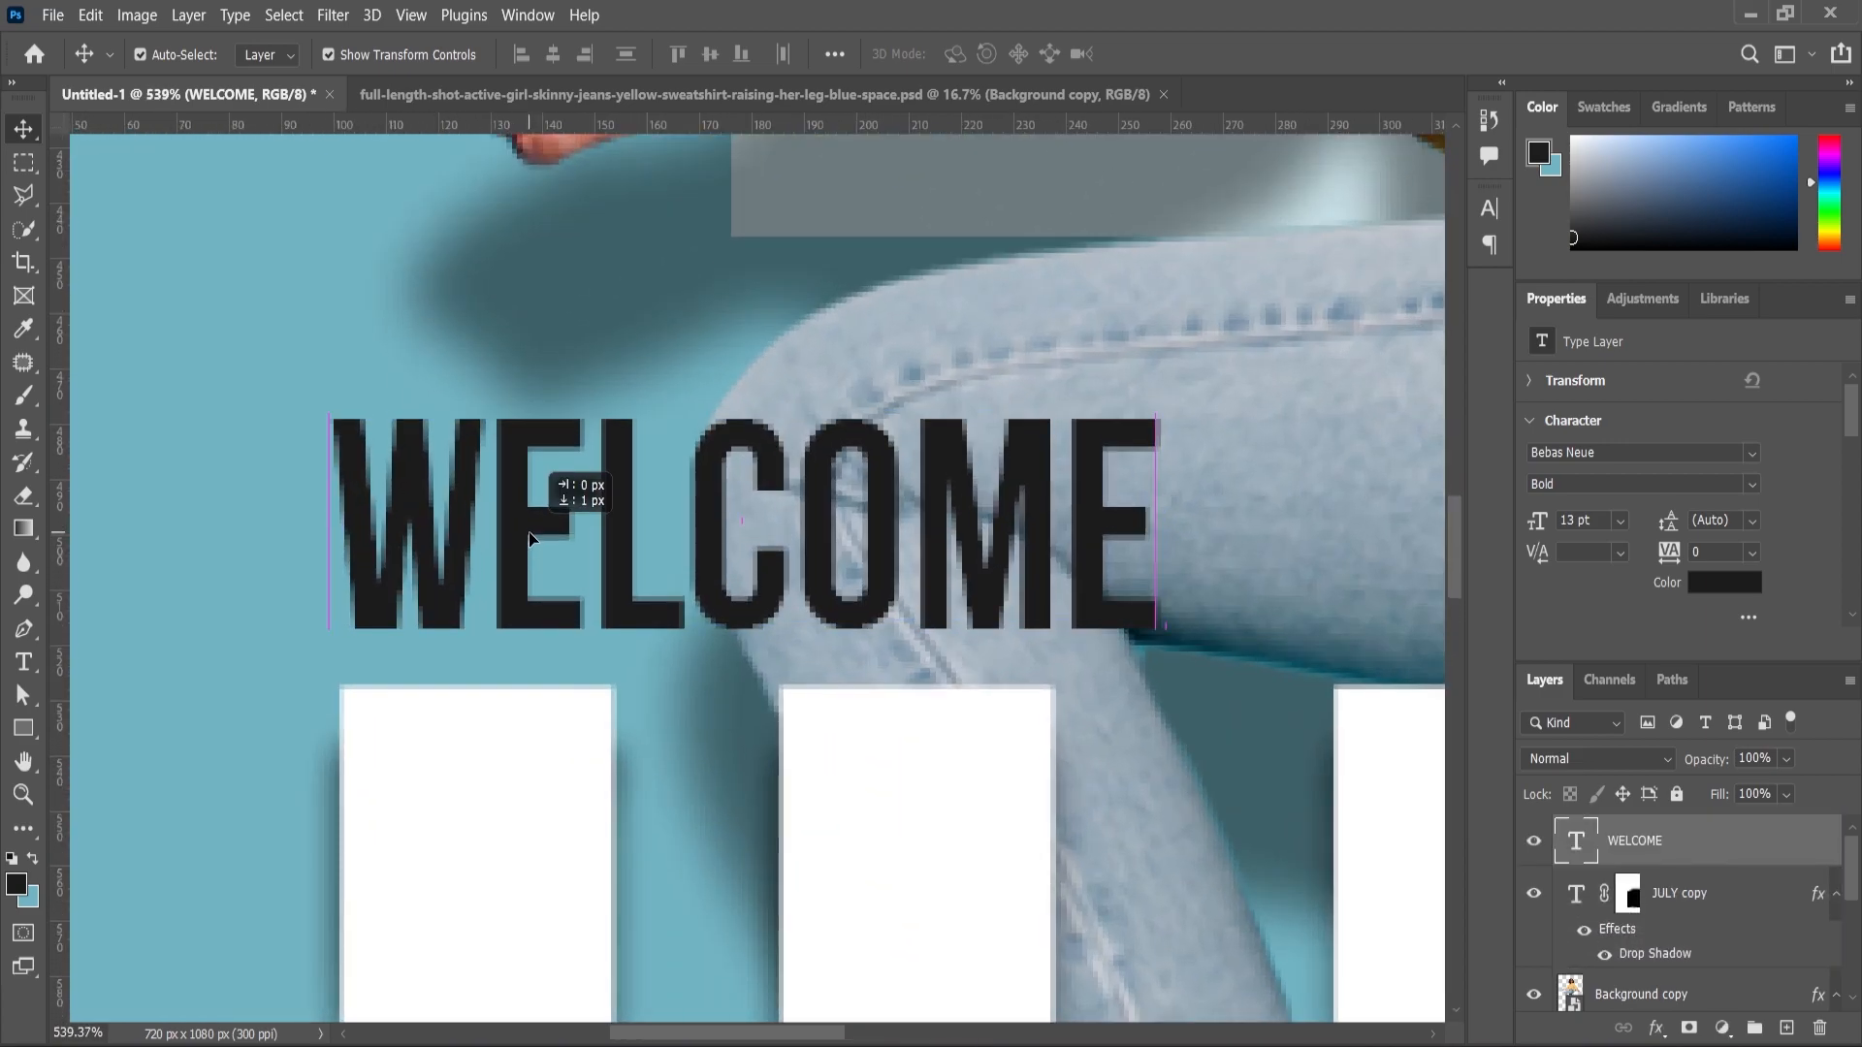
scroll(656, 663, "down", 10)
left_click(531, 732)
scroll(817, 642, "up", 1)
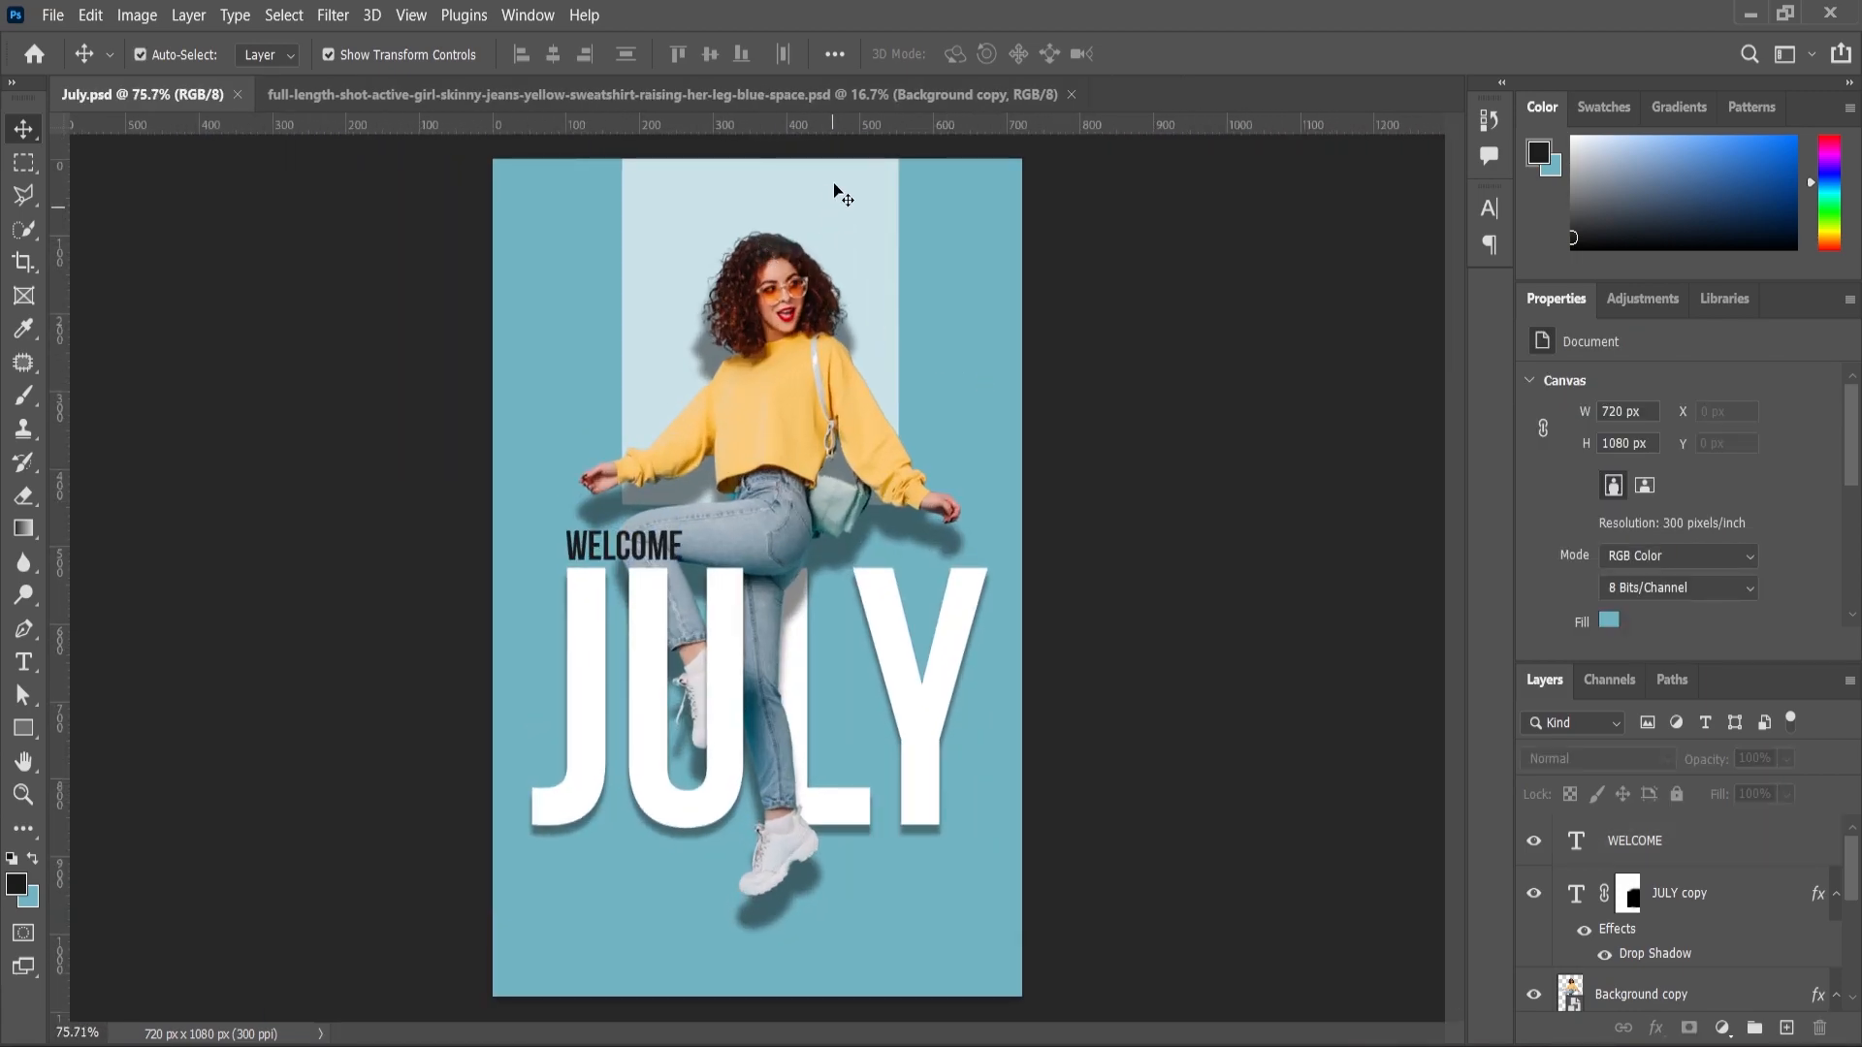
Extend the pale rectangle behind the woman downward to the top of the JULY letters, making it 549 px high.
left_click(836, 191)
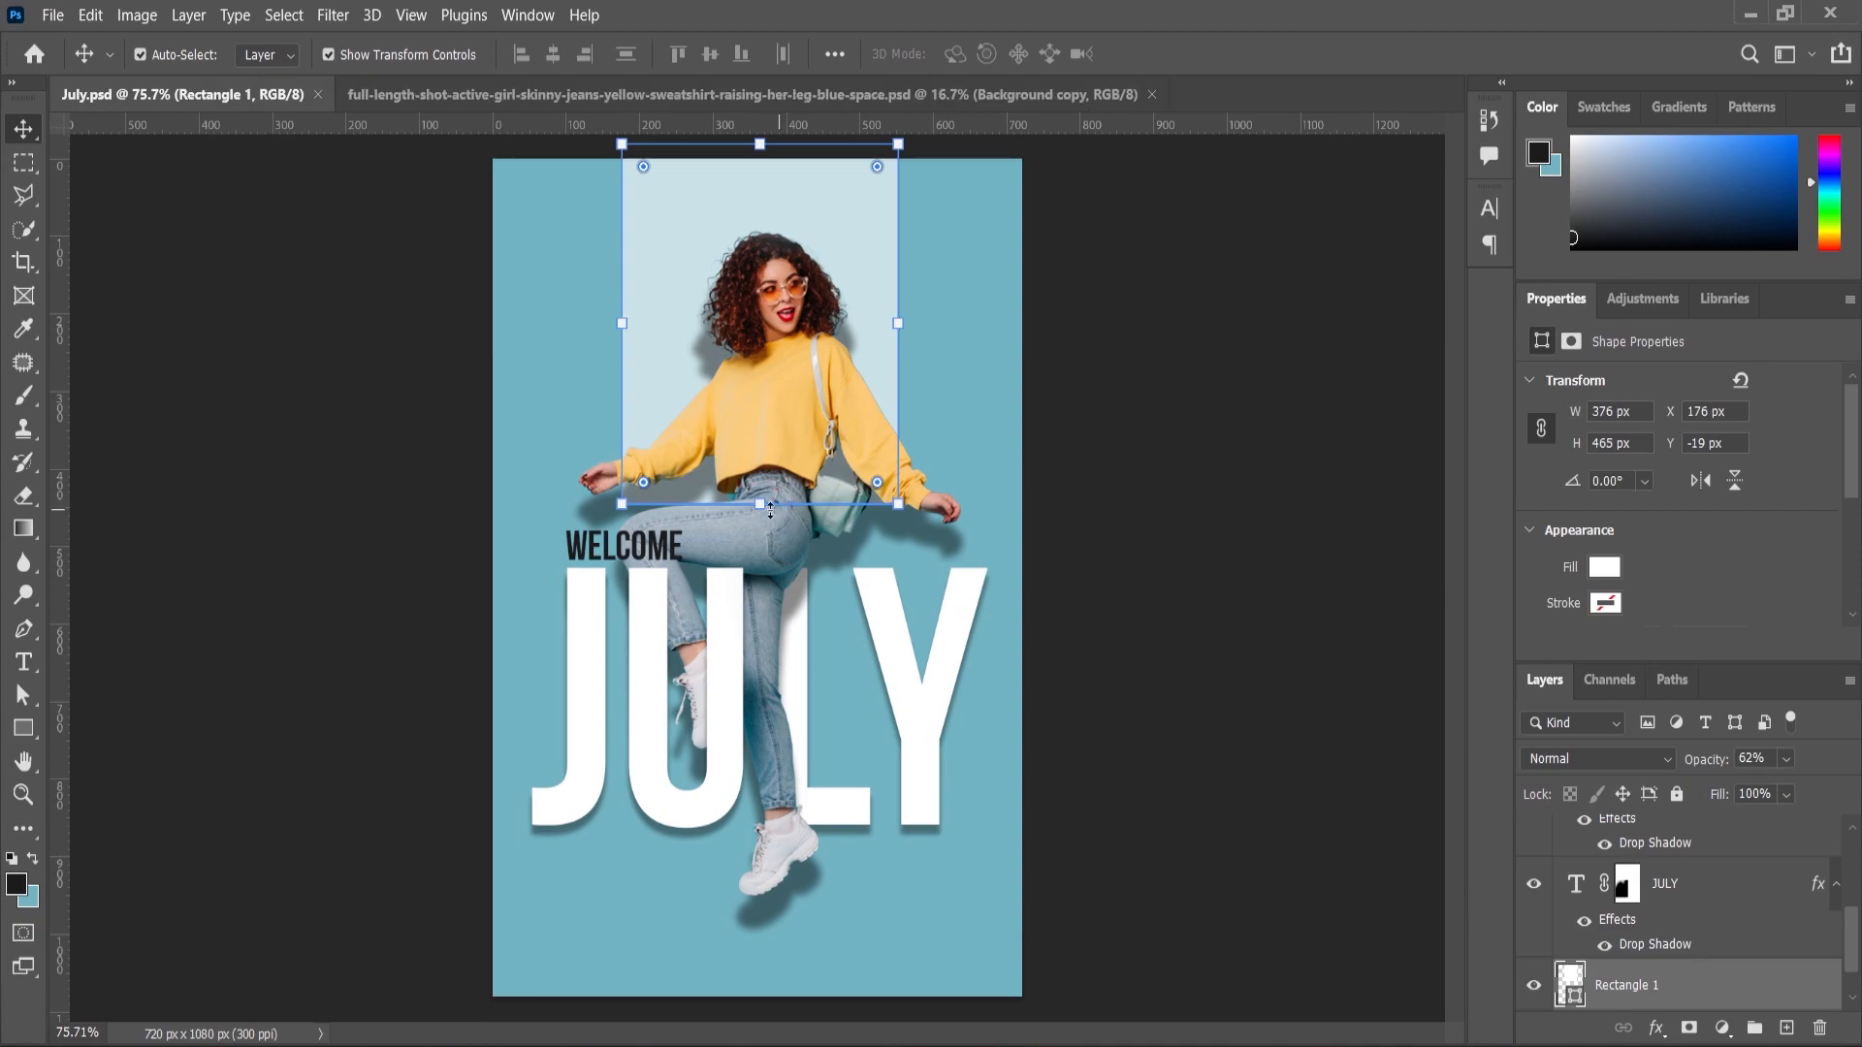
left_click_drag(759, 504, 904, 569)
left_click(17, 799)
left_click(24, 129)
scroll(846, 285, "up", 2)
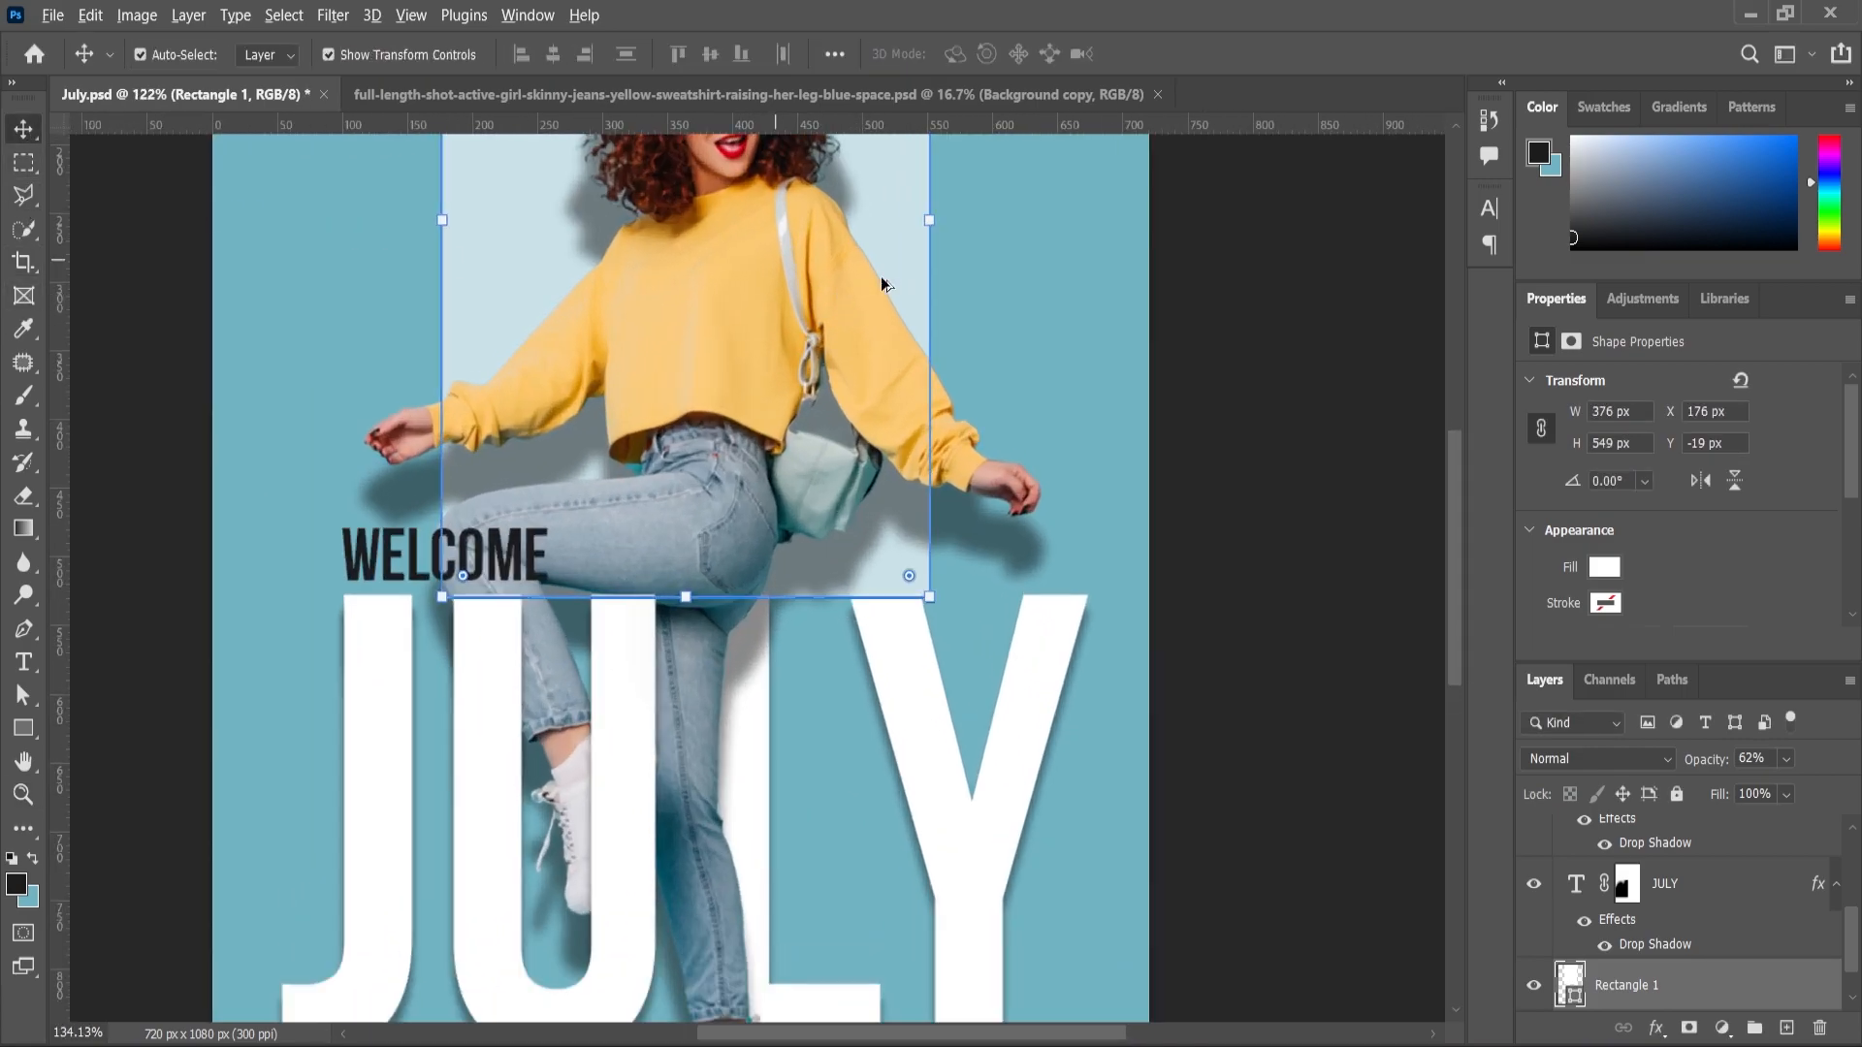
Narrow the pale rectangle from both sides to a width of 364 px and commit the transform.
left_click_drag(937, 211, 937, 224)
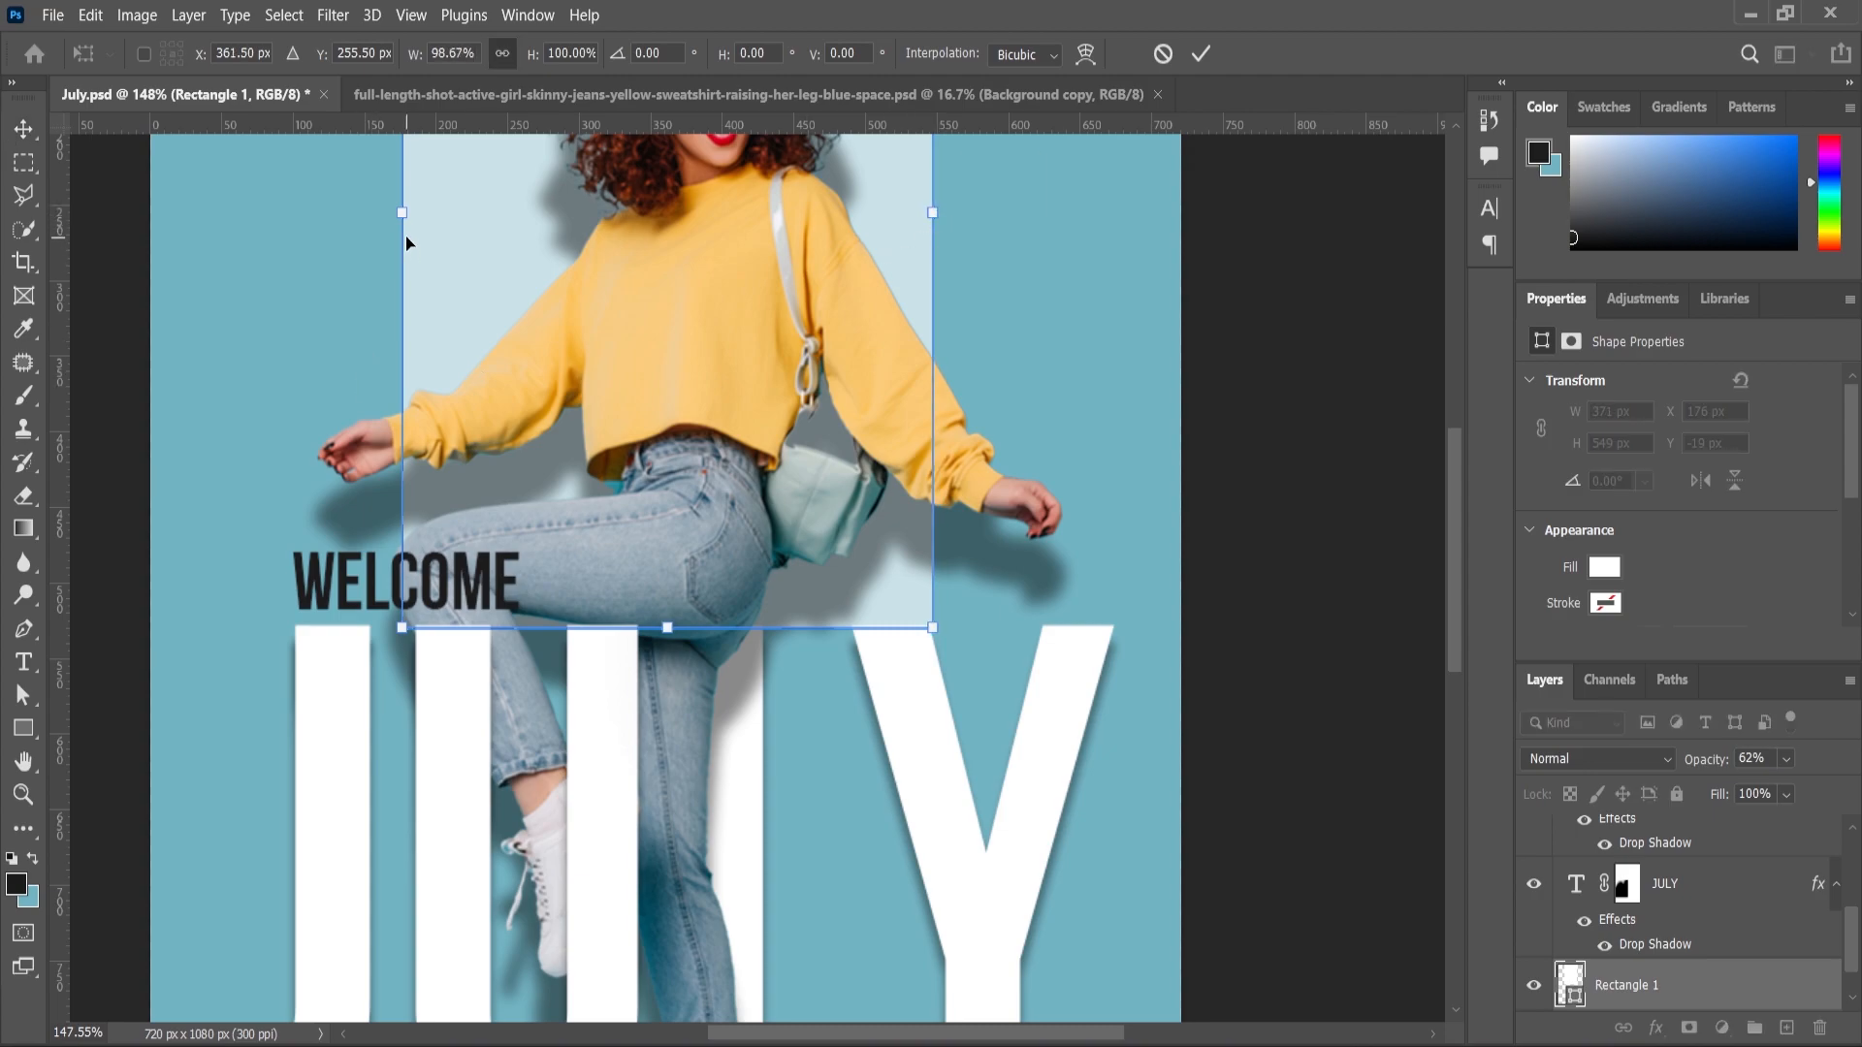
left_click_drag(402, 221, 412, 221)
scroll(777, 463, "down", 3)
left_click(27, 792)
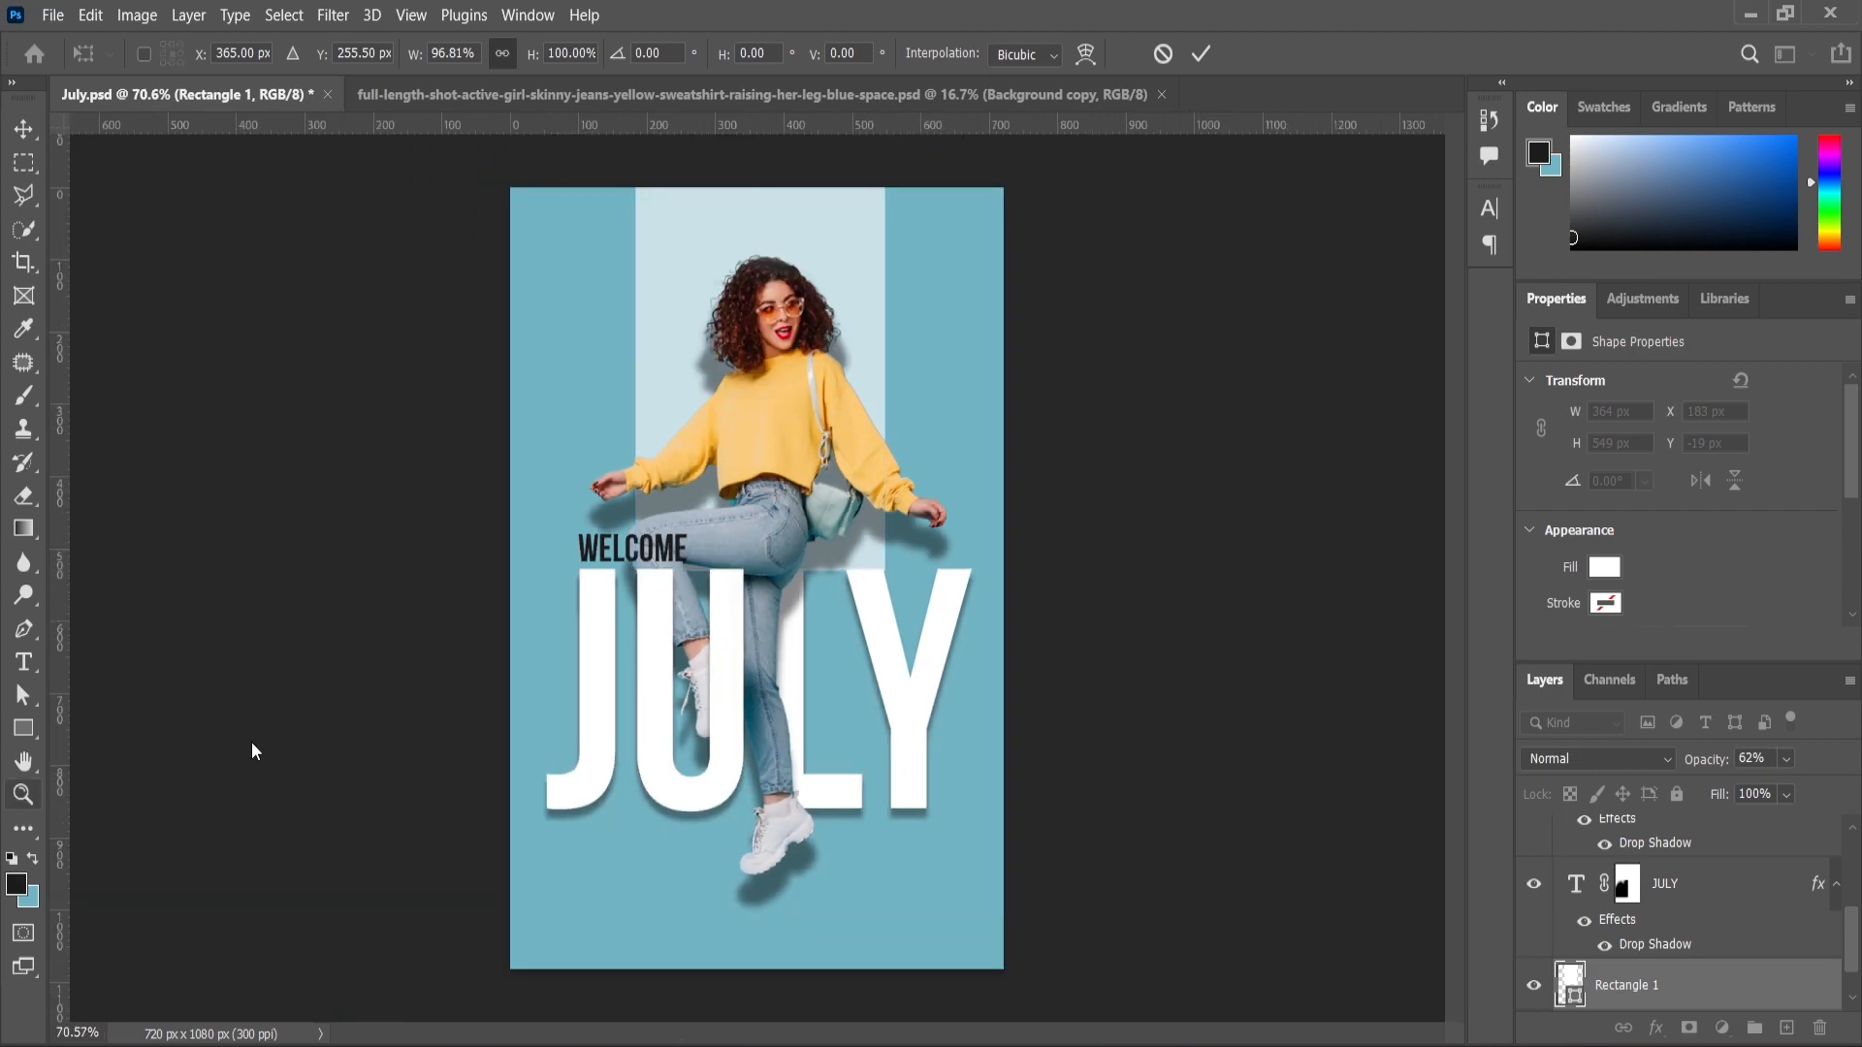
left_click_drag(926, 522, 915, 549)
scroll(841, 591, "up", 5)
left_click(27, 132)
Add a layer mask to Rectangle 1, fade its lower part with a black-to-white linear gradient, and save the file.
left_click(1695, 1027)
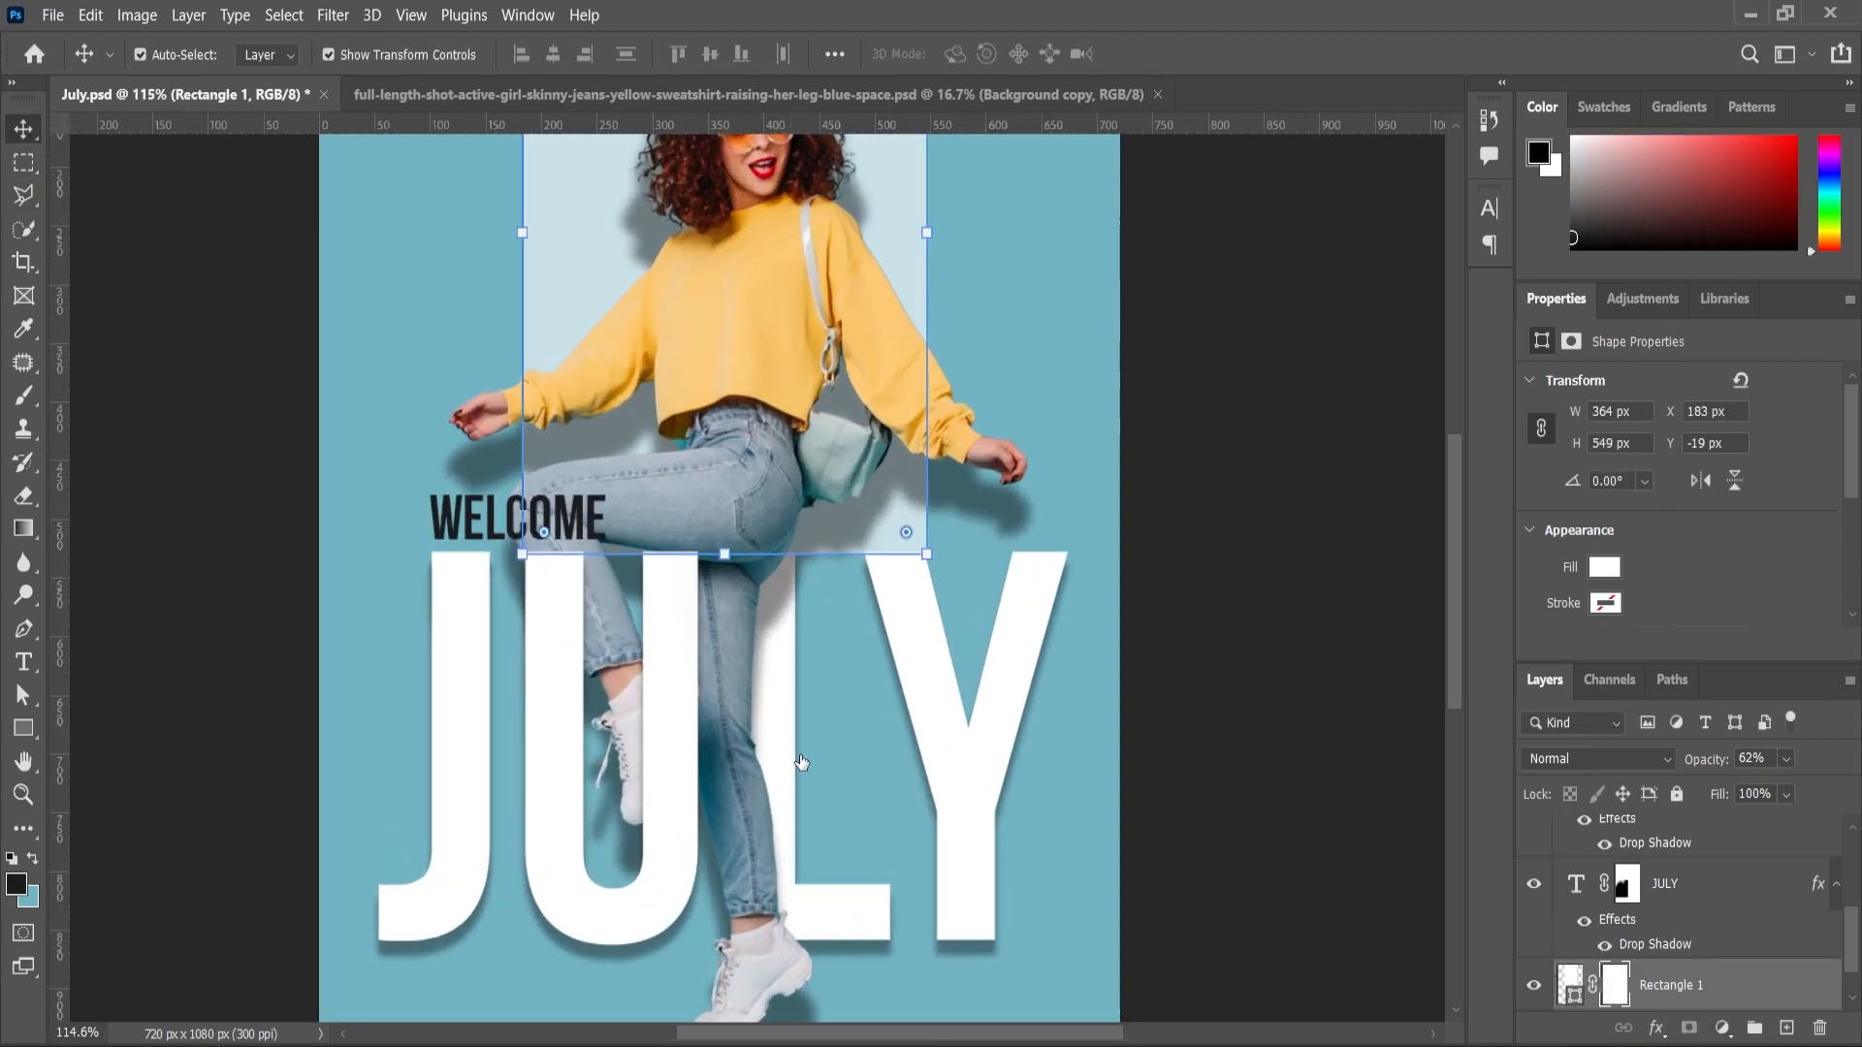
left_click(38, 535)
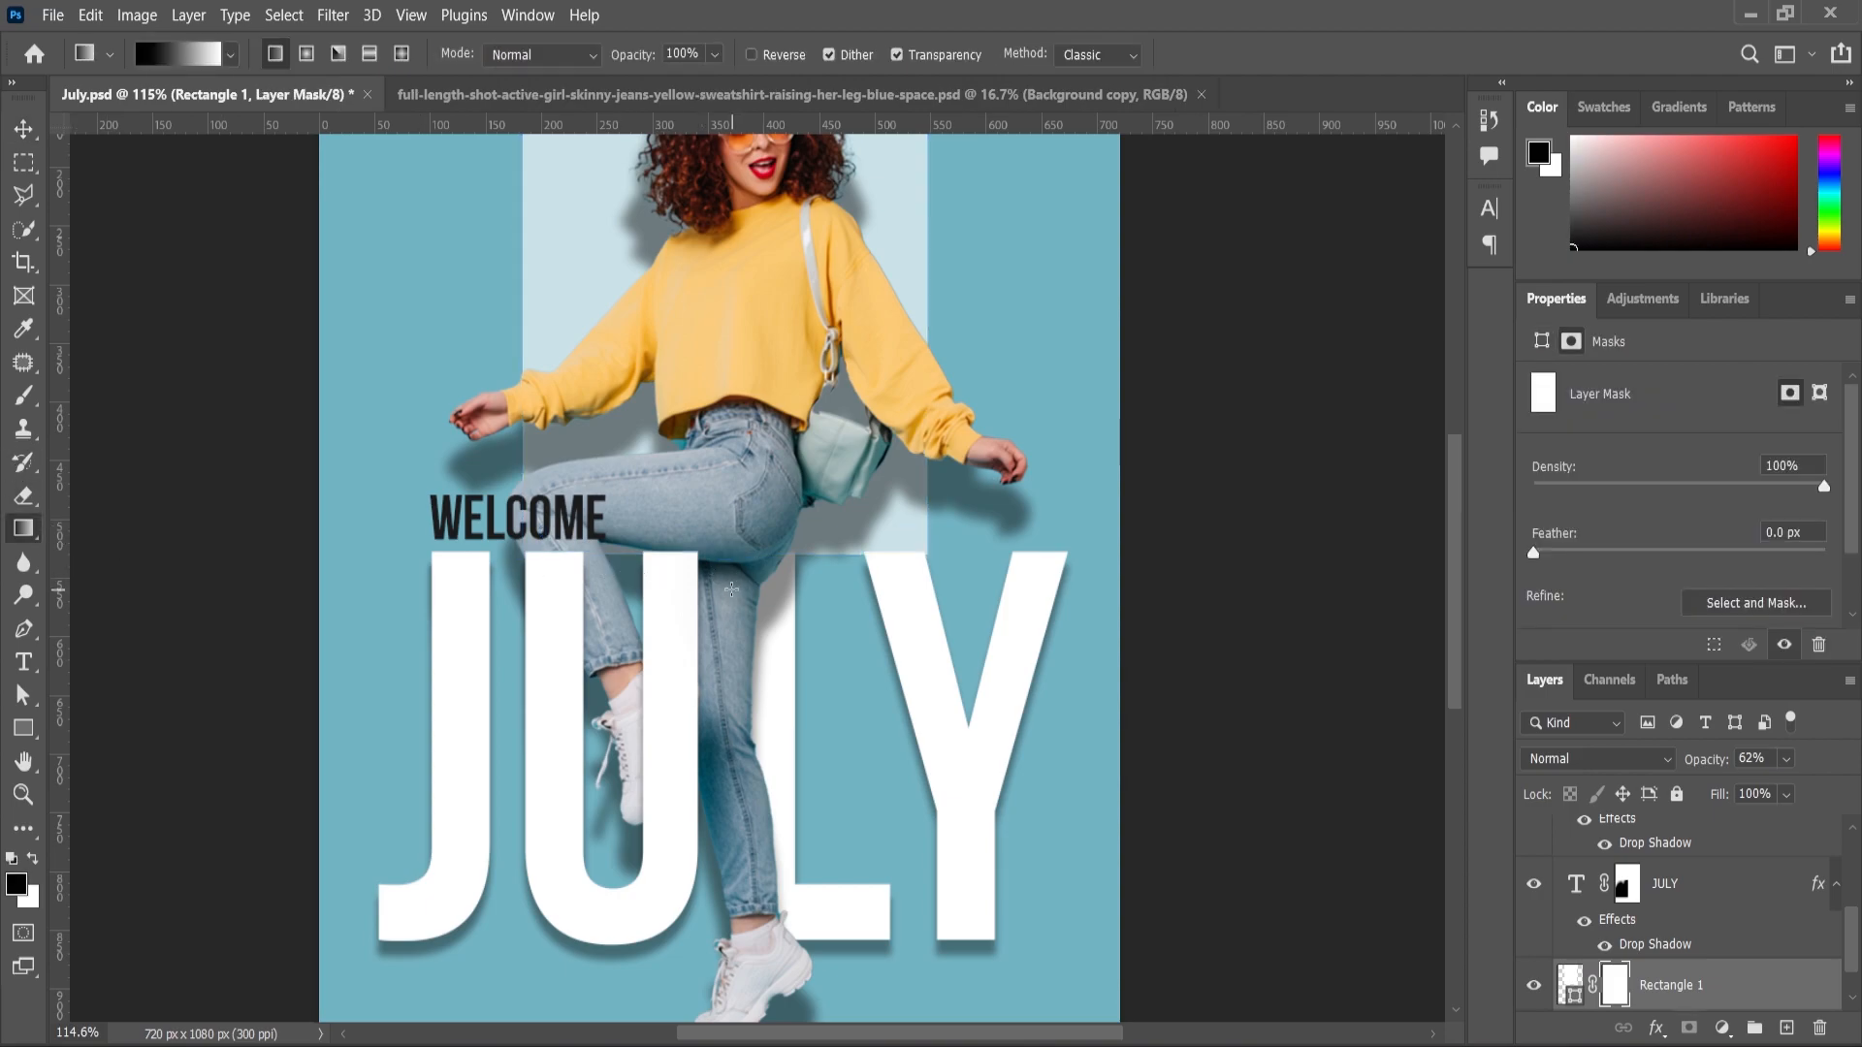
left_click_drag(715, 437, 714, 423)
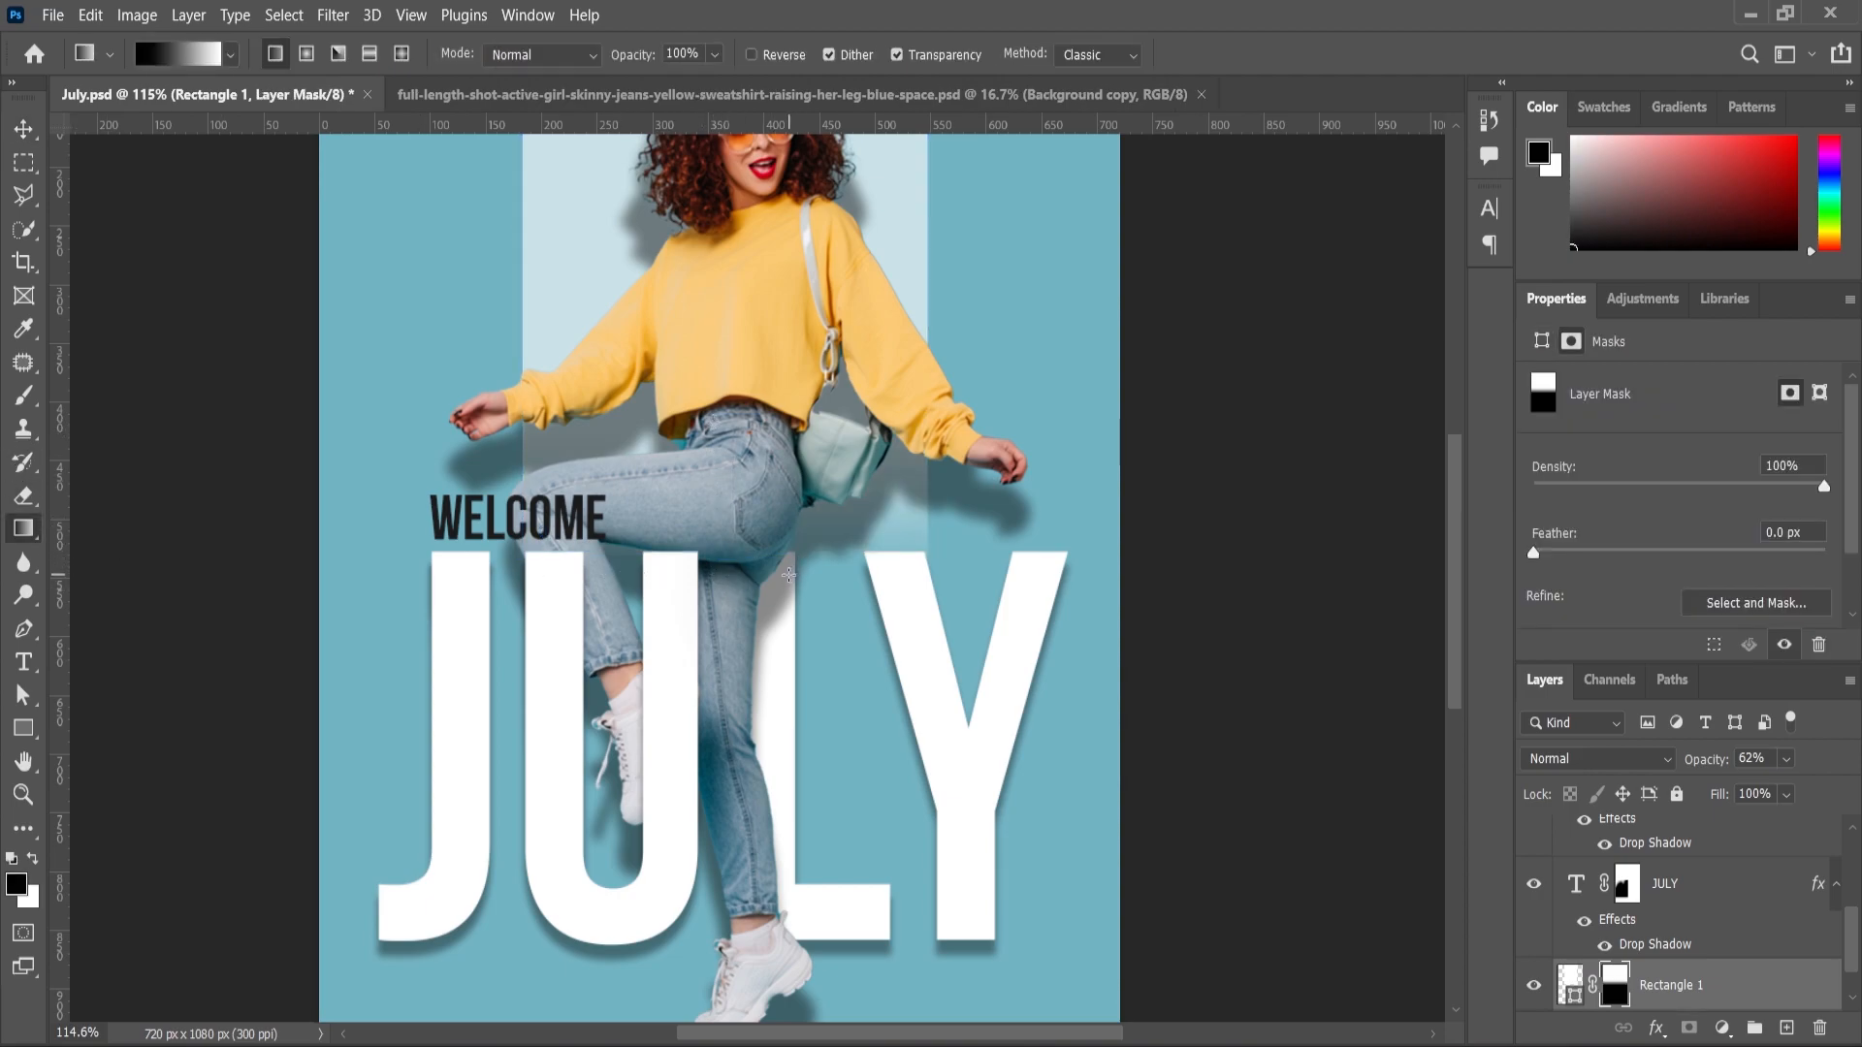
key("ctrl+z")
left_click_drag(751, 624, 749, 523)
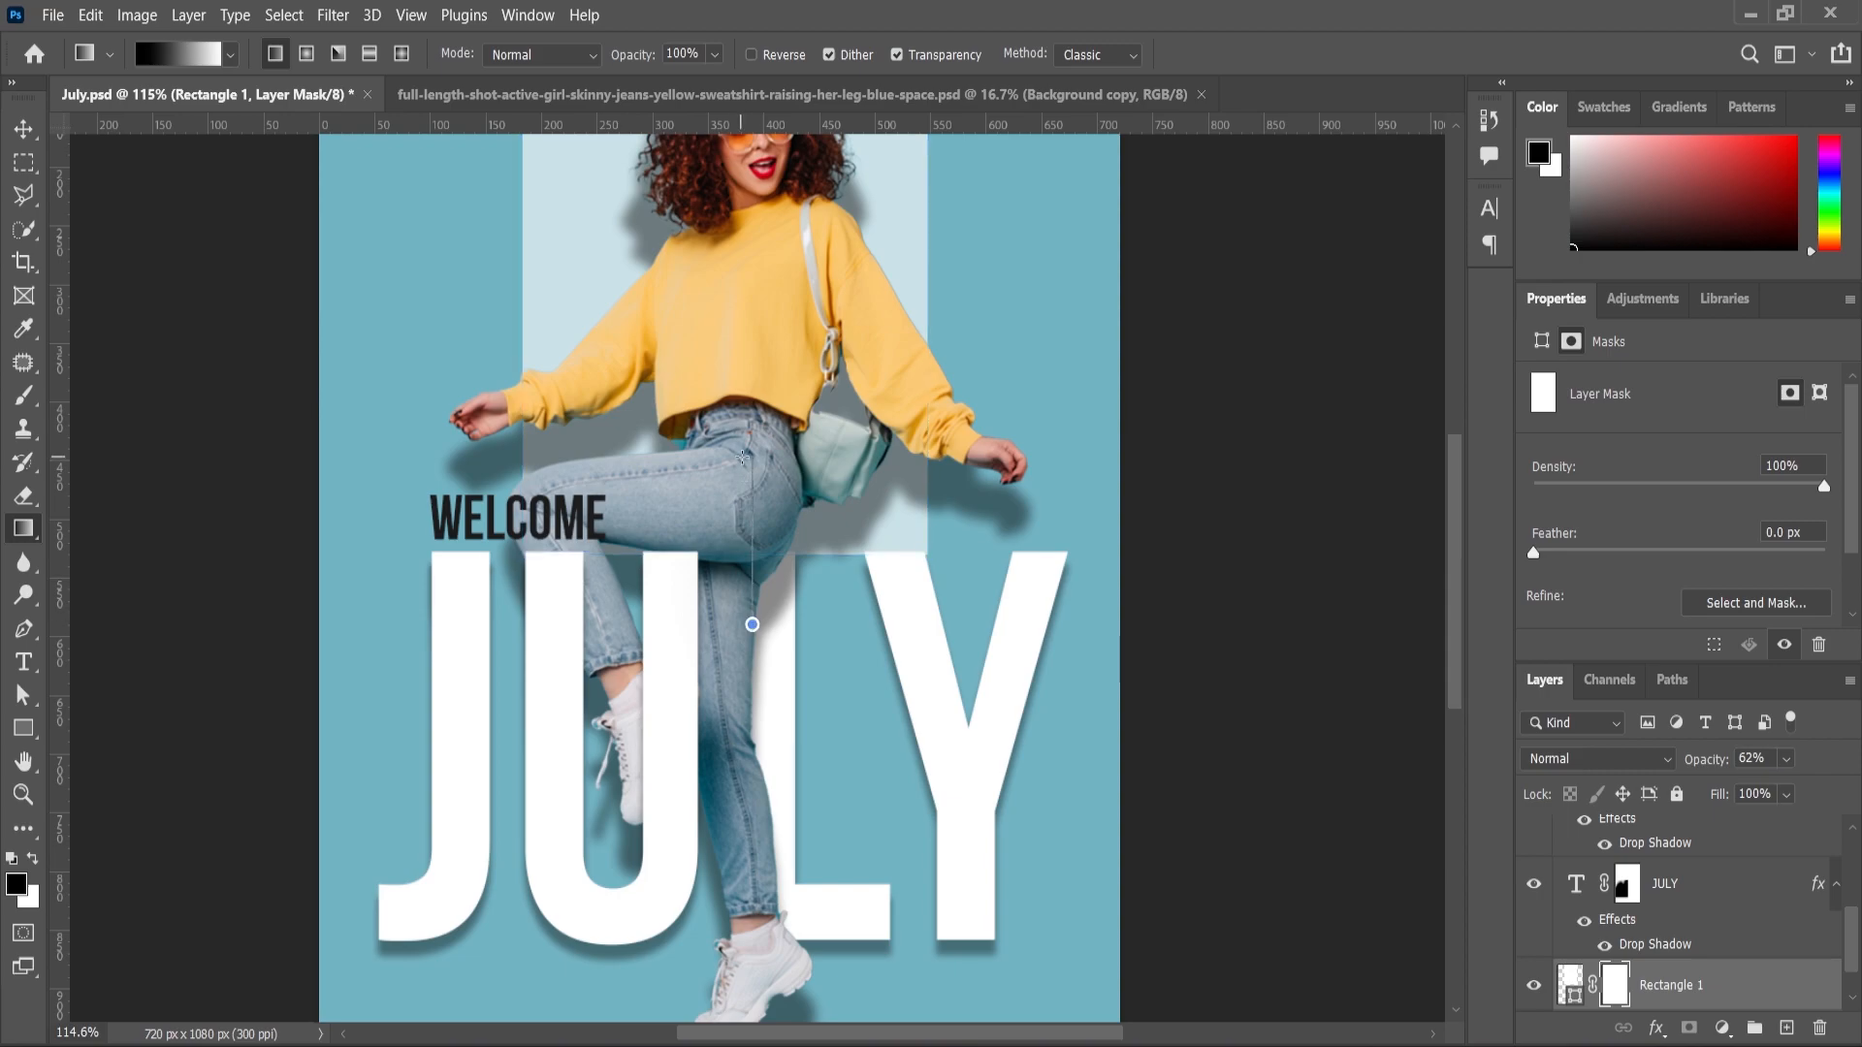
left_click_drag(742, 456, 743, 456)
key("ctrl+z")
key("ctrl+shift+z")
scroll(744, 624, "down", 5)
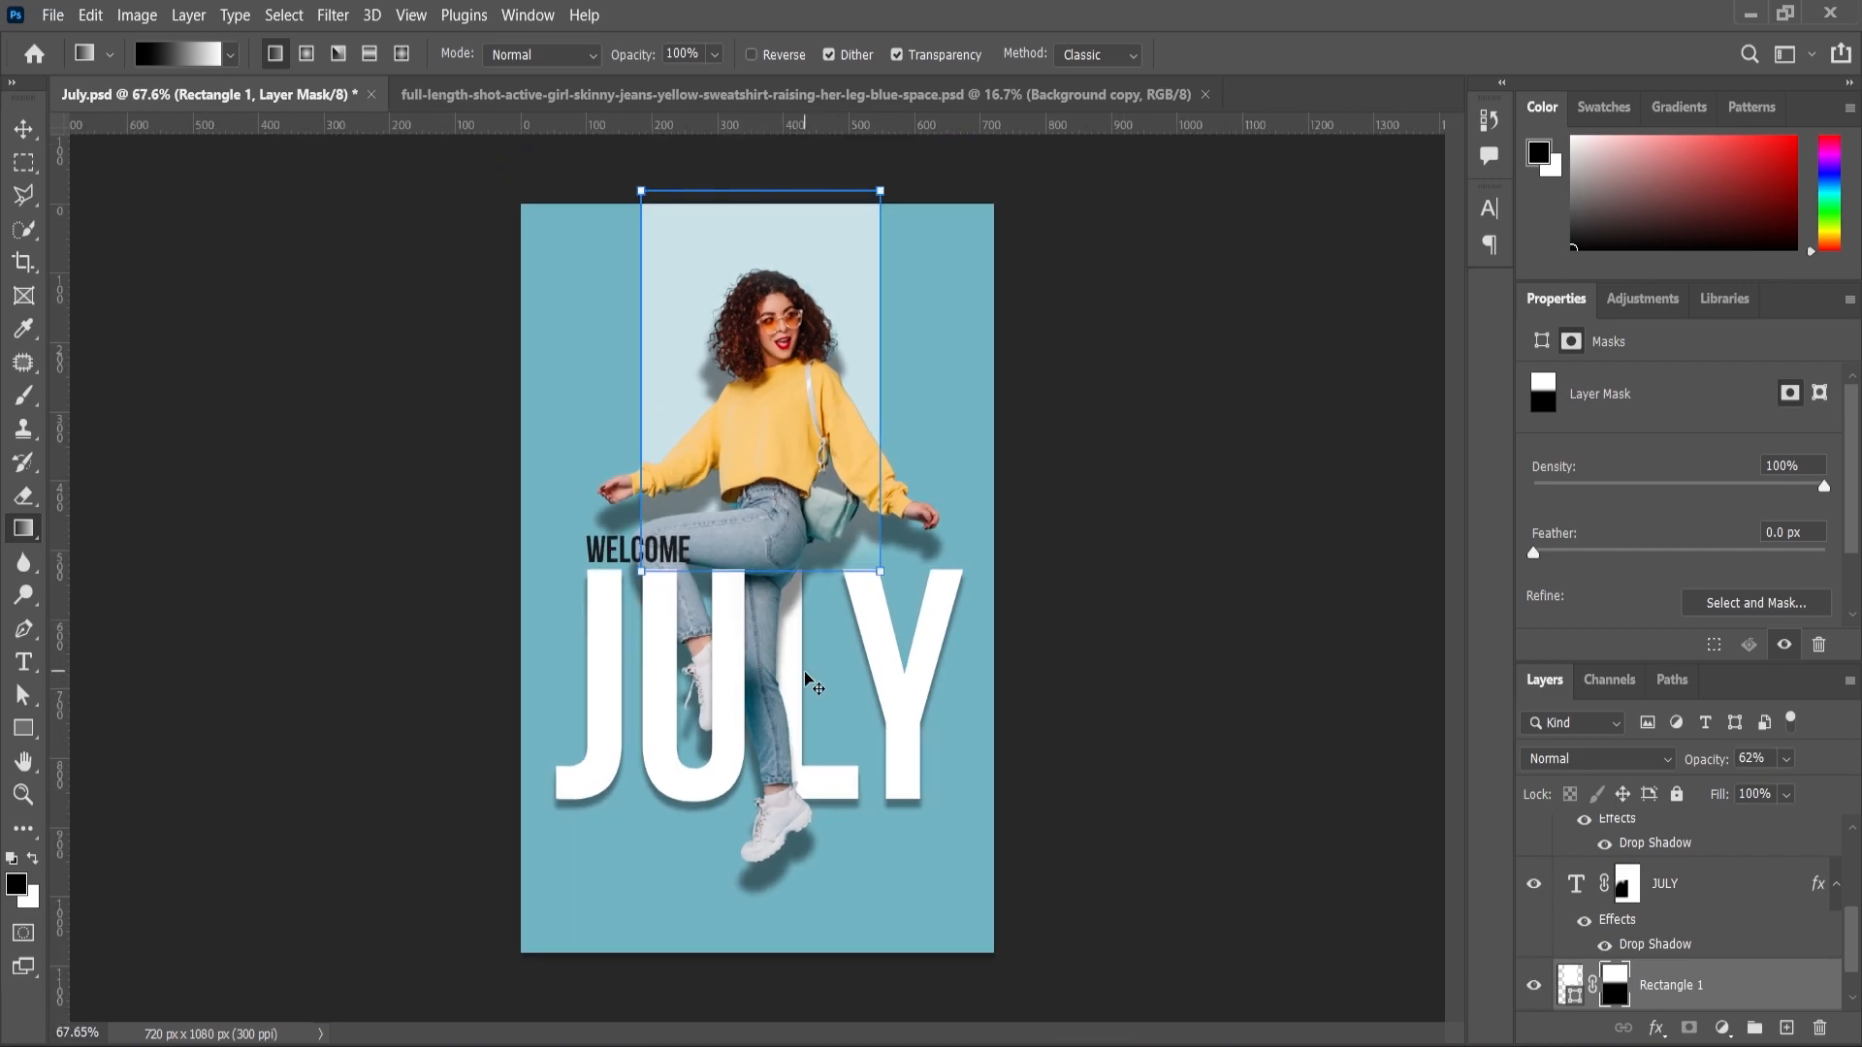
key("ctrl+s")
Copy the image white-texture-background-sgd8u.jpg from New folder and paste it into July.psd just above the Background layer.
mouse_move(1040, 1033)
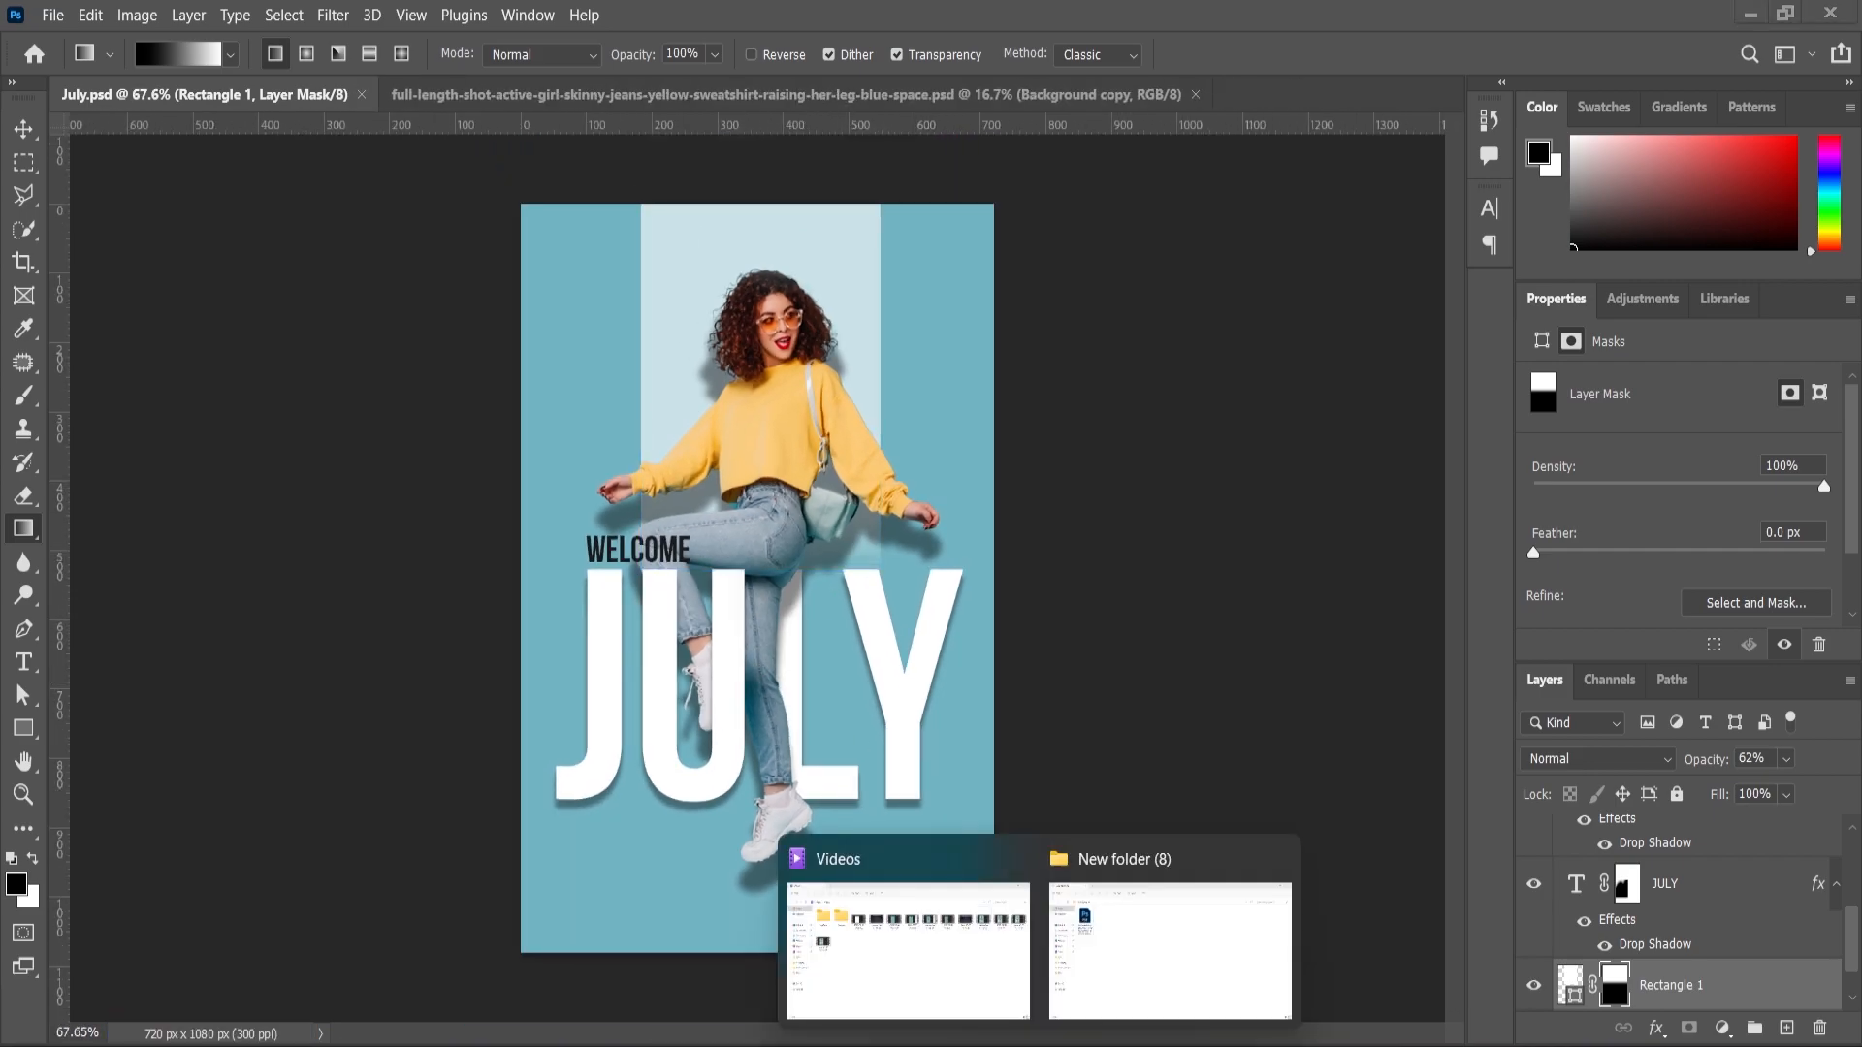
left_click(1139, 979)
left_click_drag(432, 305, 1299, 97)
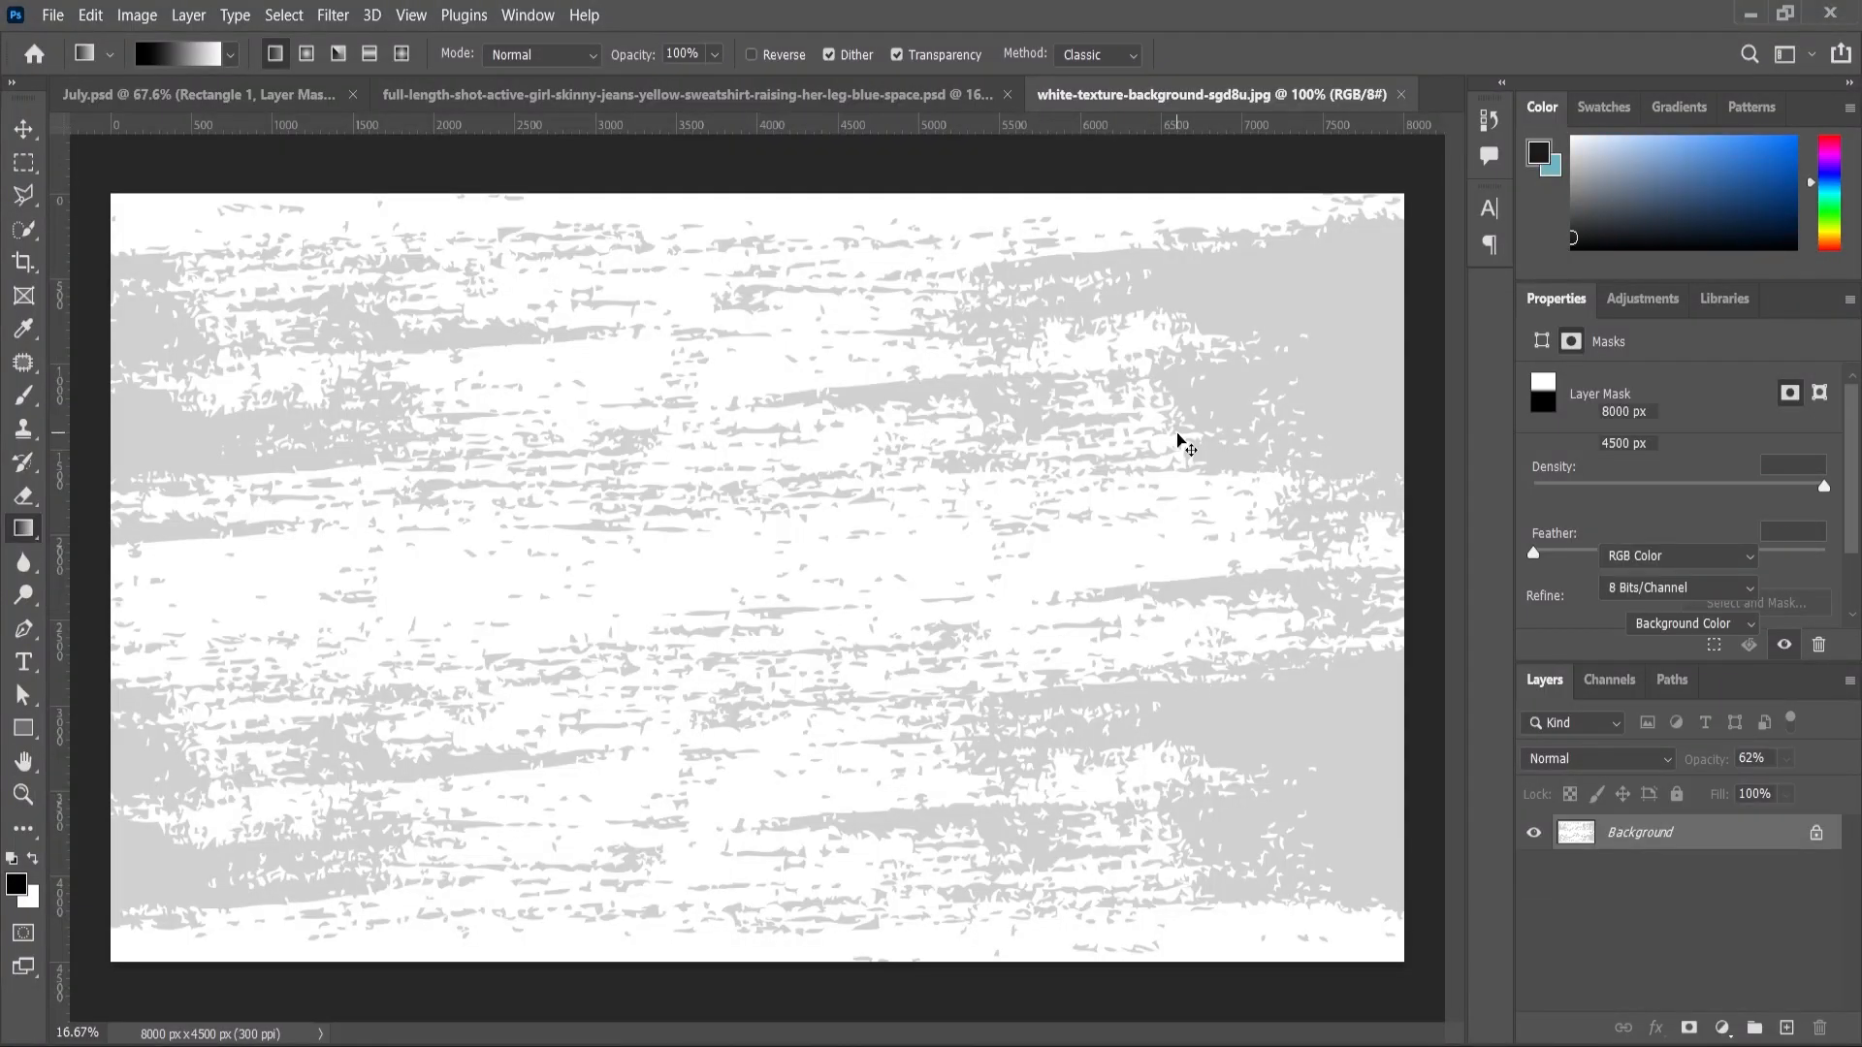
left_click(1400, 94)
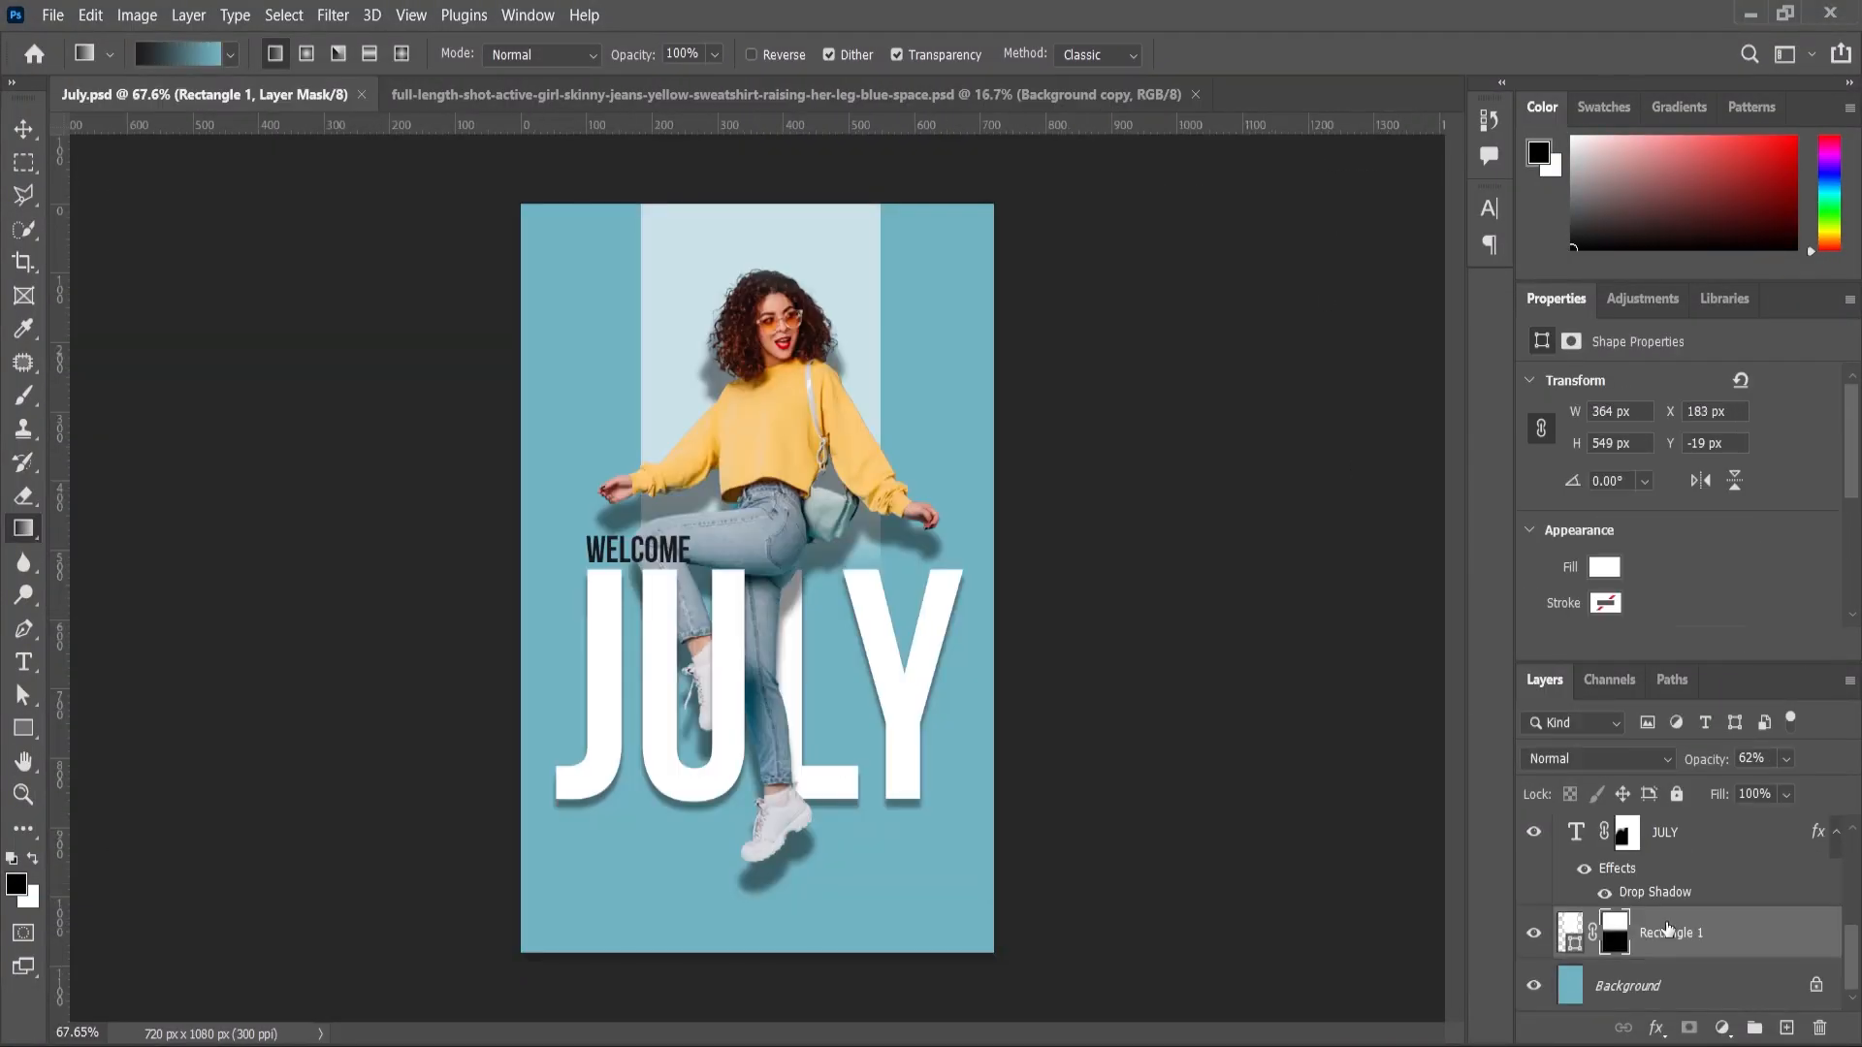
left_click(1636, 986)
key("ctrl+v")
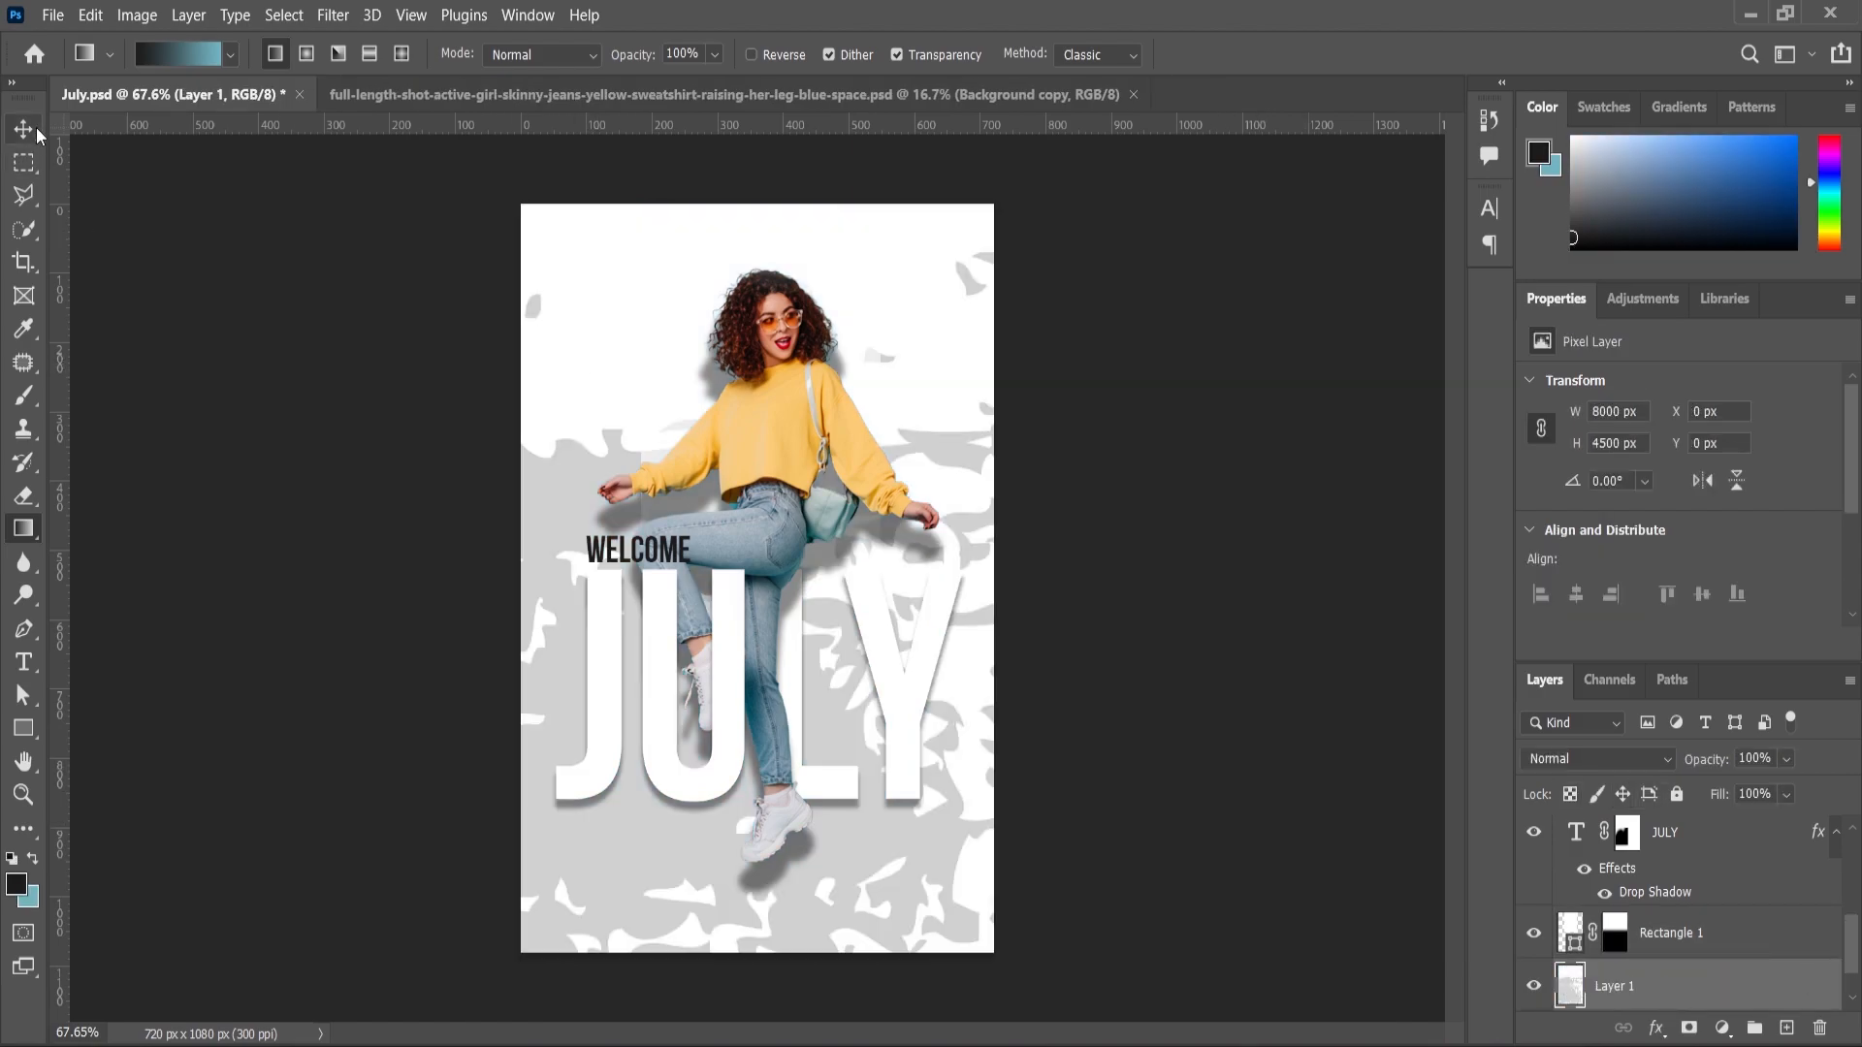
Rotate the pasted texture 90° clockwise and scale it down to 1027 × 1827 px so that it covers the poster.
key("v")
key("ctrl+minus")
left_click_drag(648, 402, 570, 422)
right_click(838, 489)
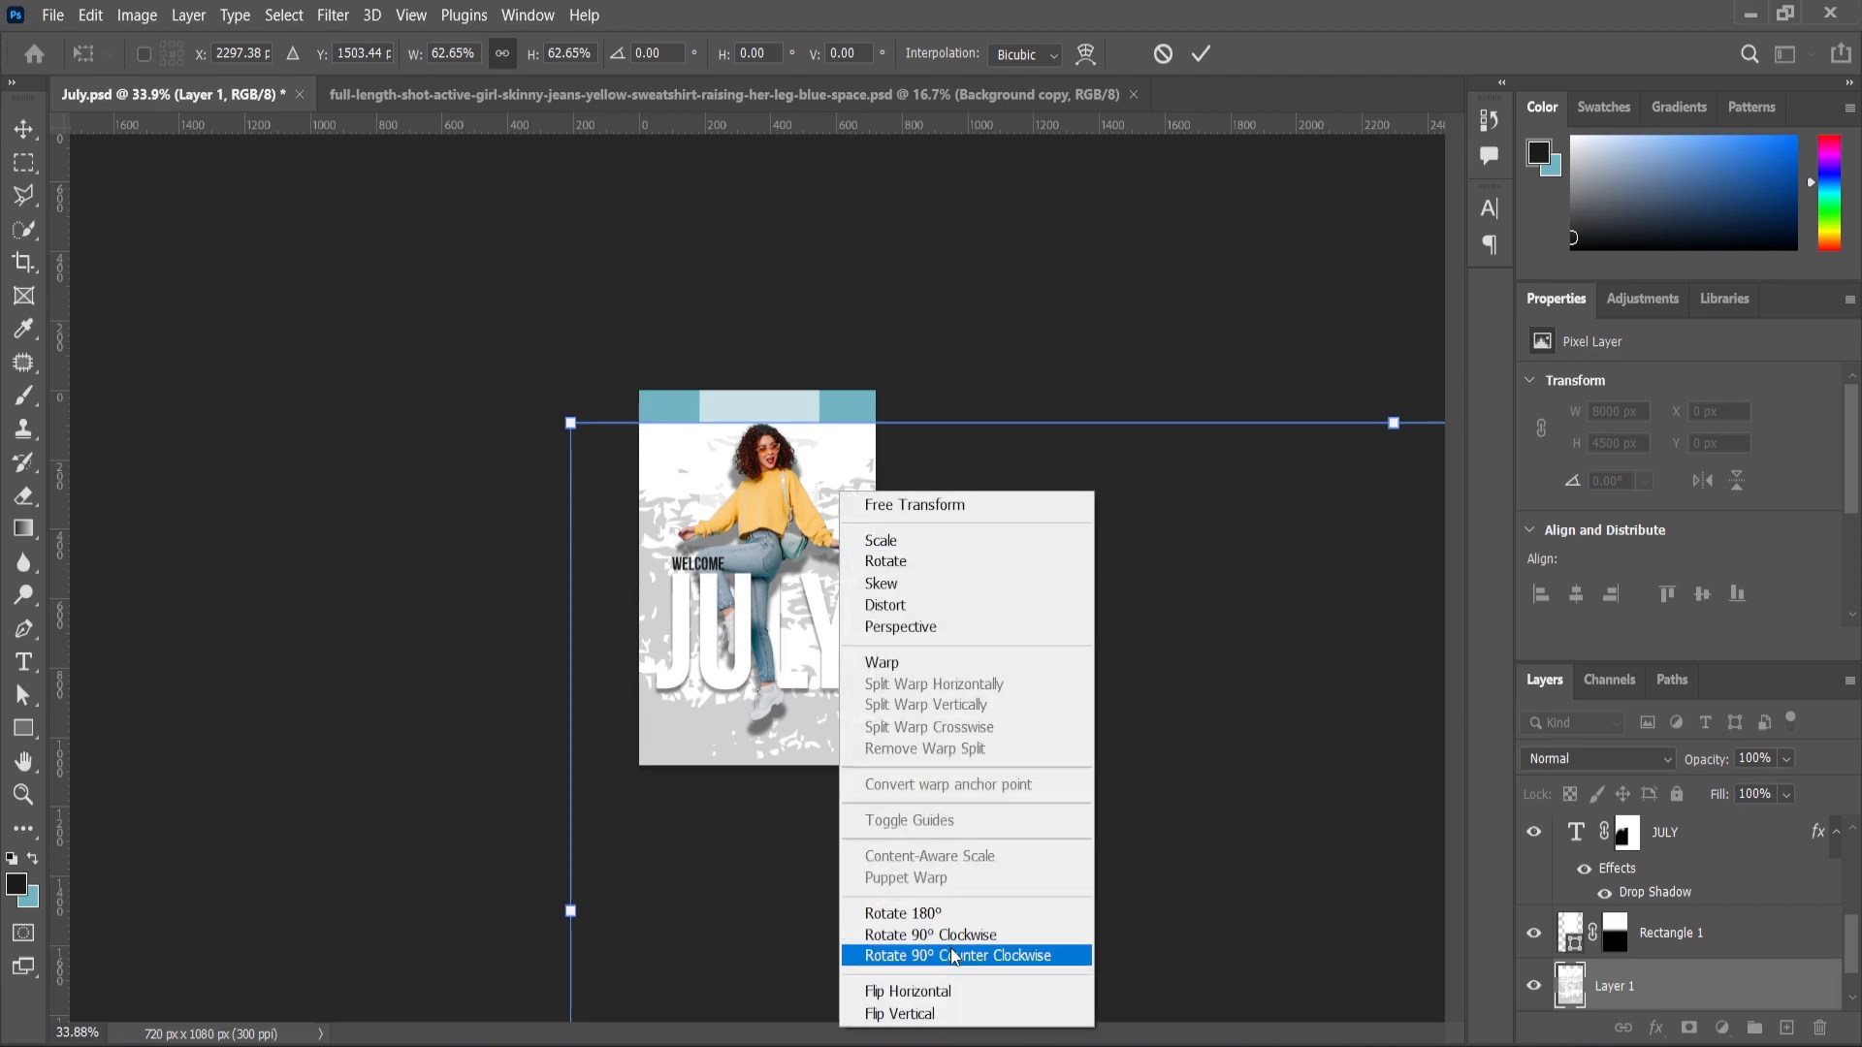
left_click(950, 934)
scroll(905, 391, "down", 4)
left_click_drag(840, 320, 845, 432)
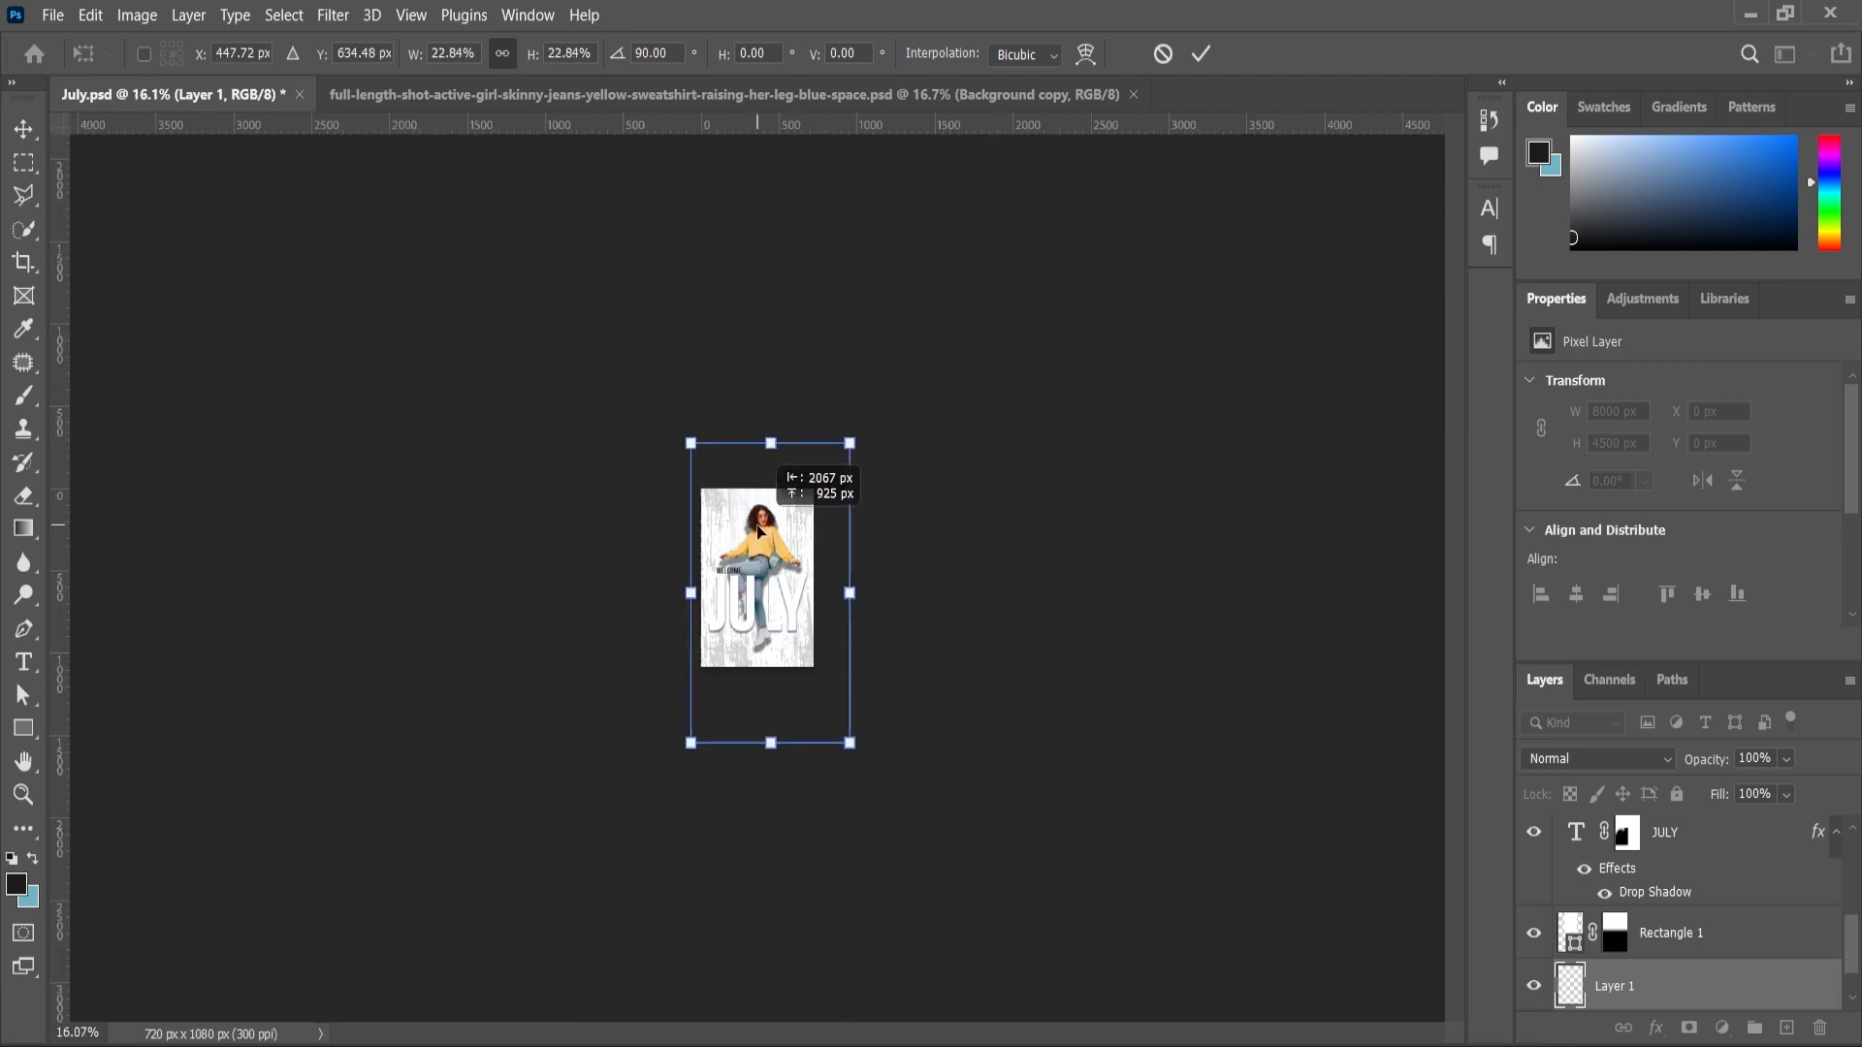
scroll(766, 526, "up", 8)
left_click(19, 792)
scroll(853, 580, "down", 3)
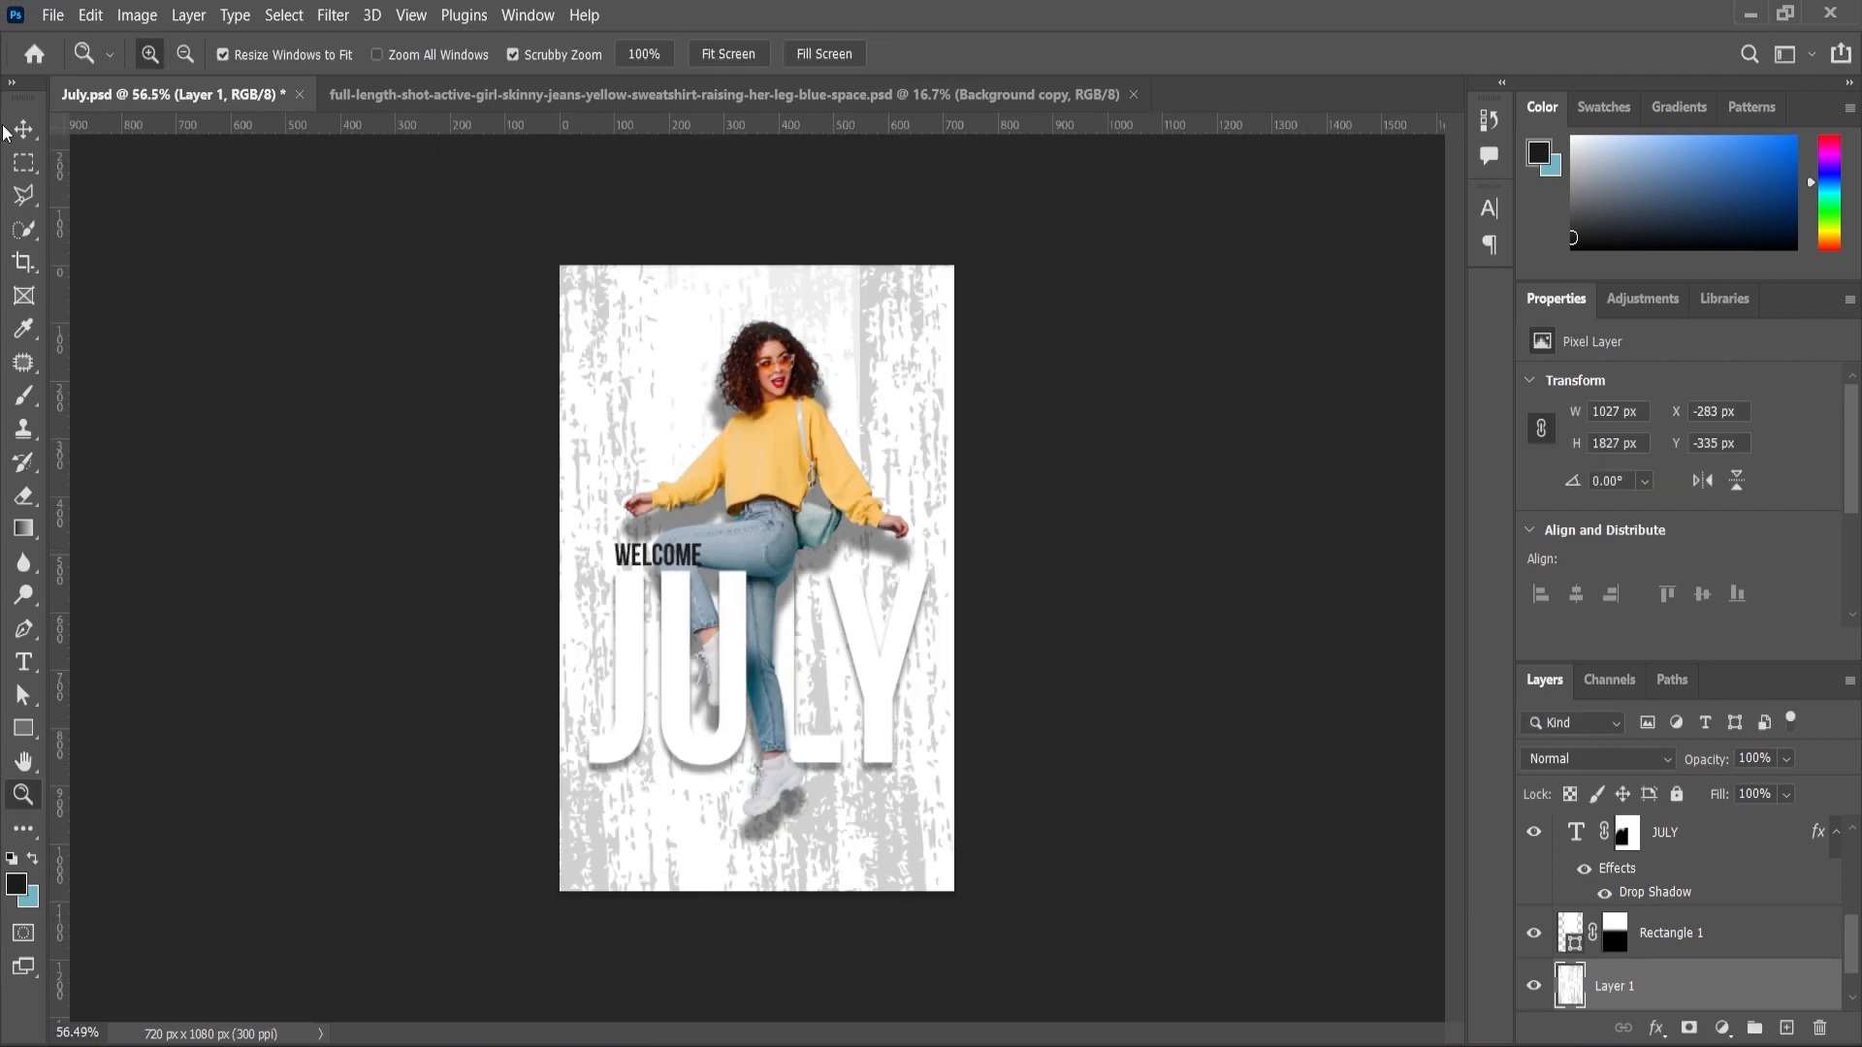
Scale the texture layer down further to 795 × 1415 px and reposition it over the whole poster.
key("v")
scroll(809, 388, "down", 1)
left_click_drag(932, 157, 892, 267)
left_click_drag(684, 382, 733, 384)
key("Return")
Set the texture layer's blend mode to Multiply and its opacity to 66%, and compare the poster with and without it.
left_click(1597, 759)
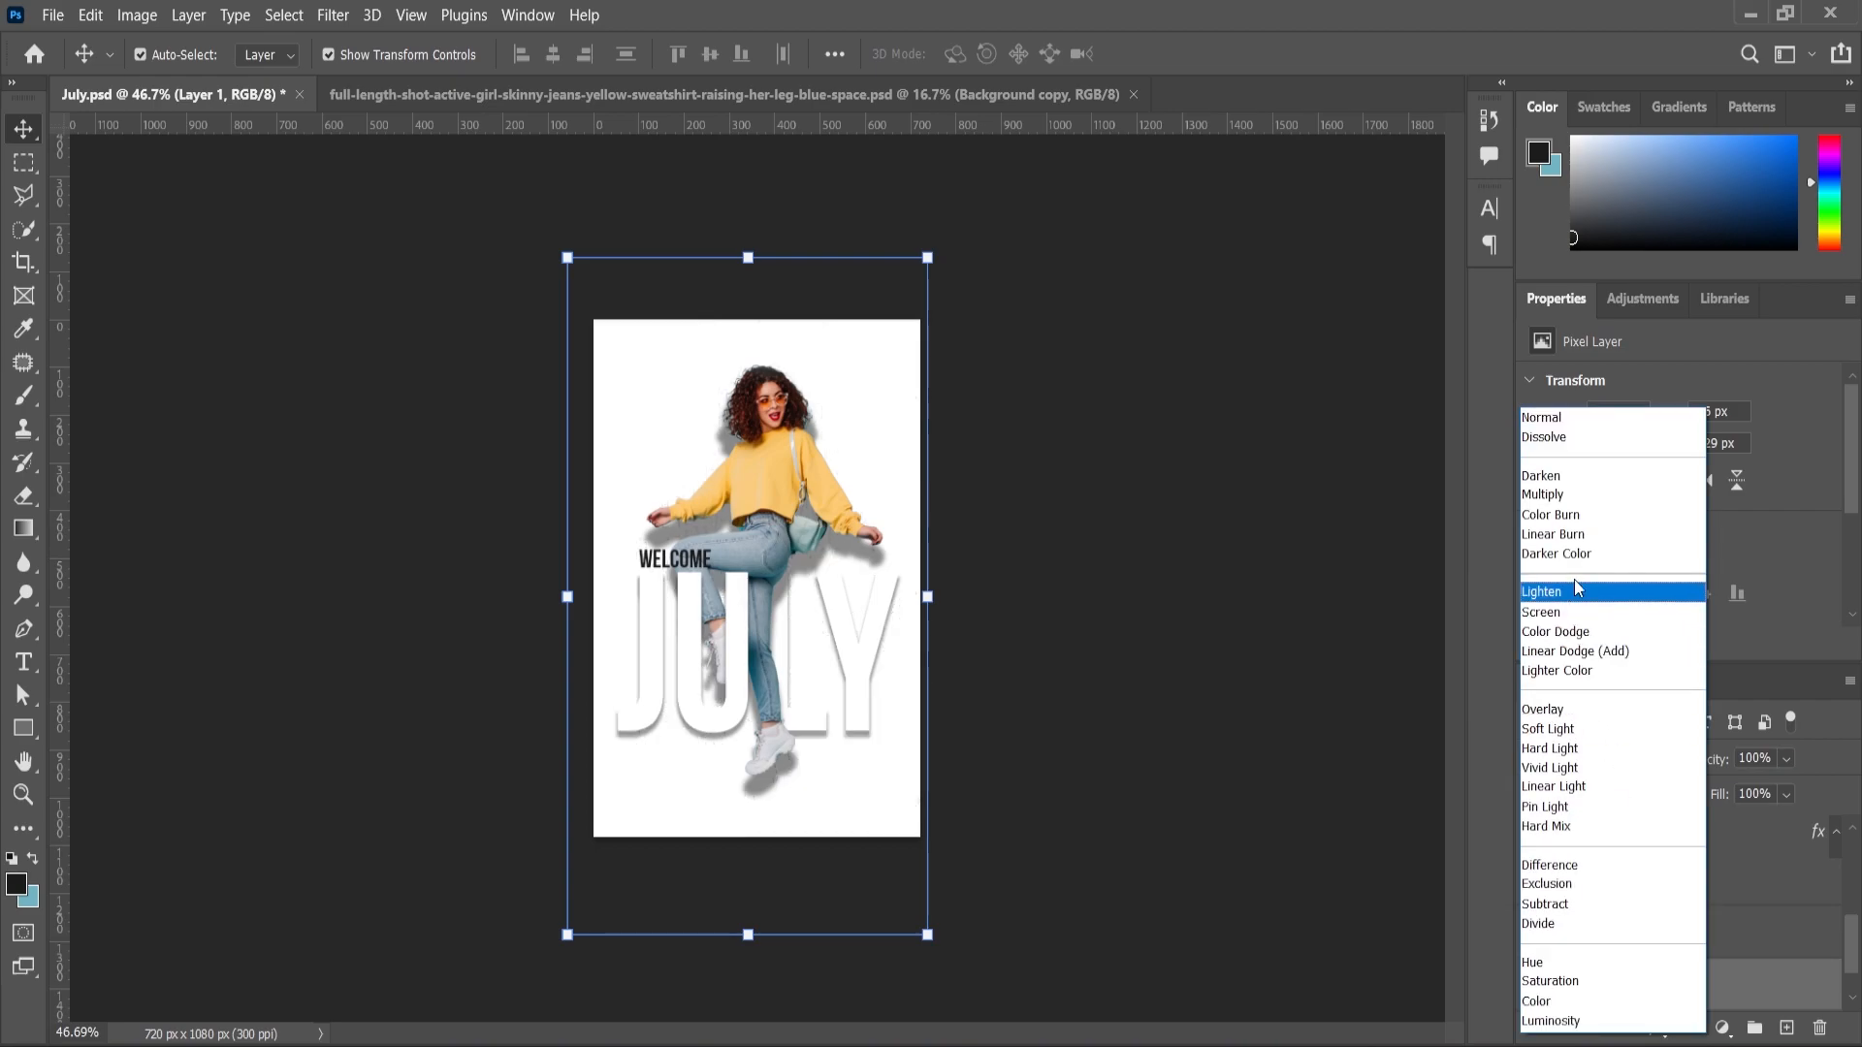
left_click(1570, 493)
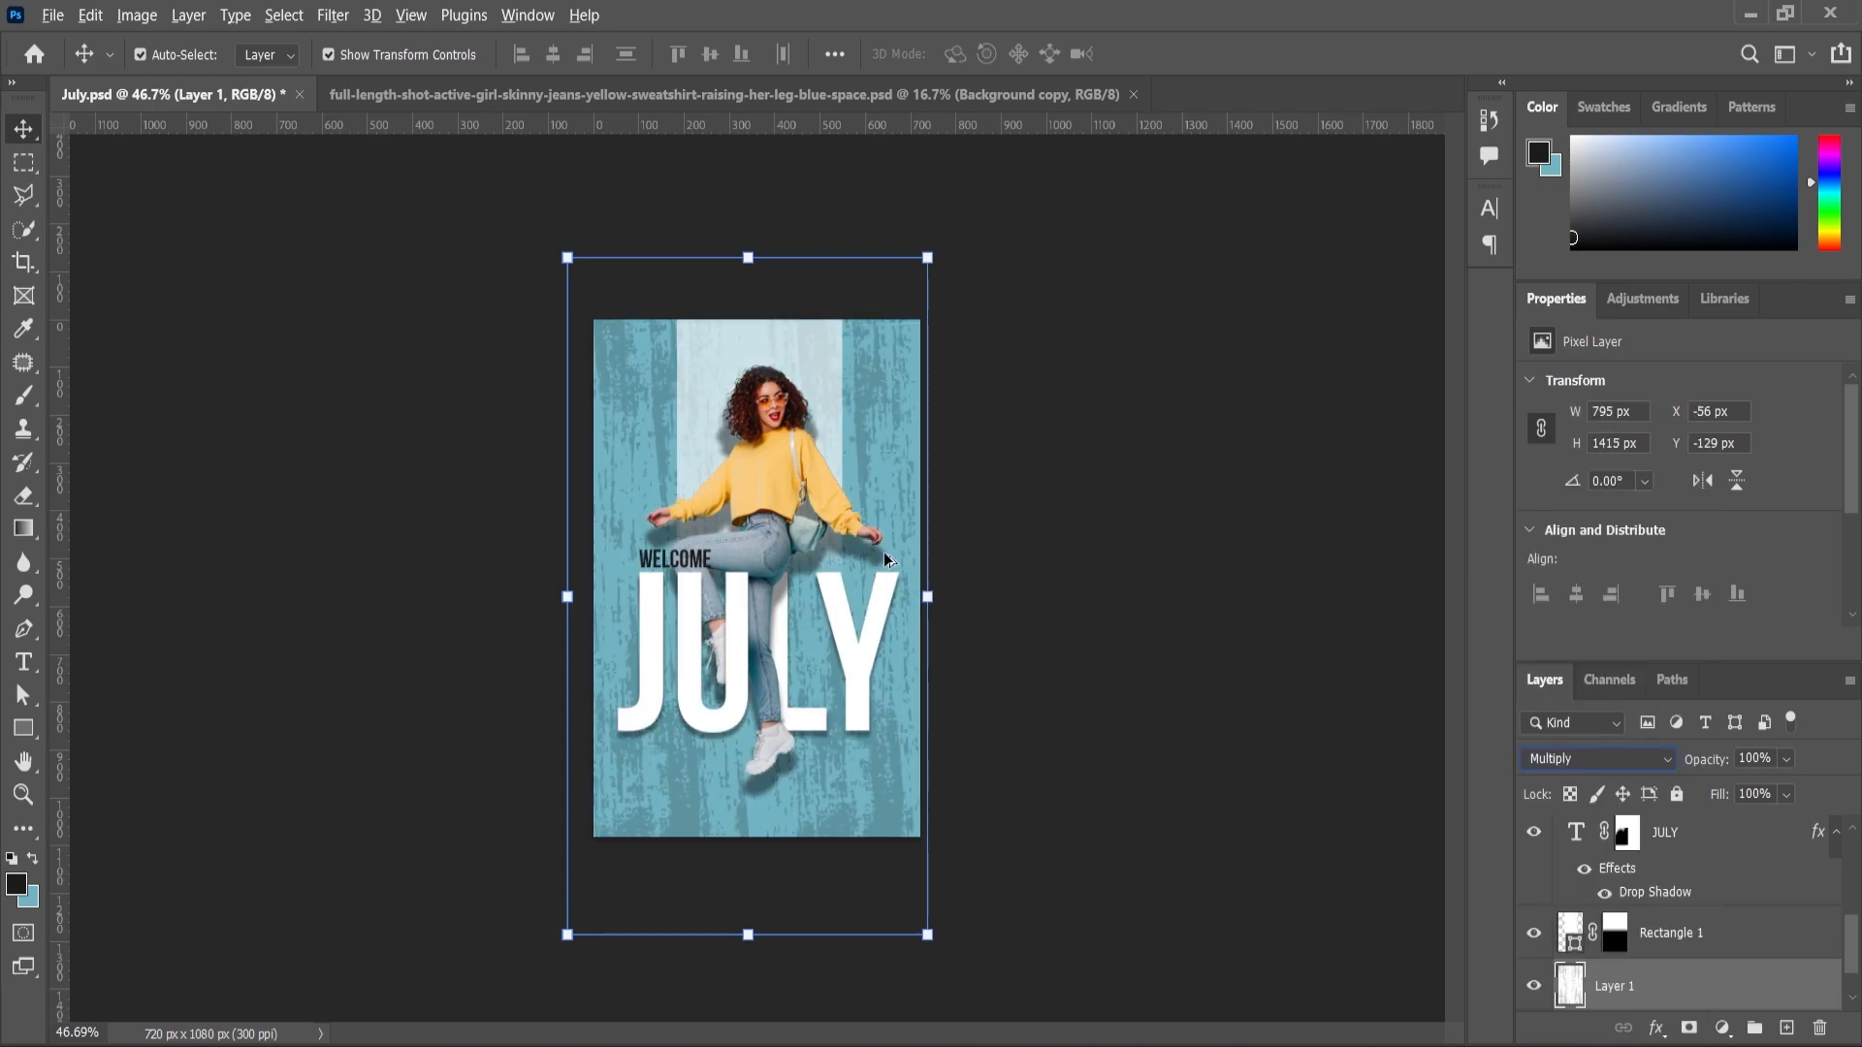
left_click(31, 799)
scroll(803, 548, "up", 2)
left_click_drag(1782, 789, 1774, 792)
left_click(1536, 987)
left_click(1538, 988)
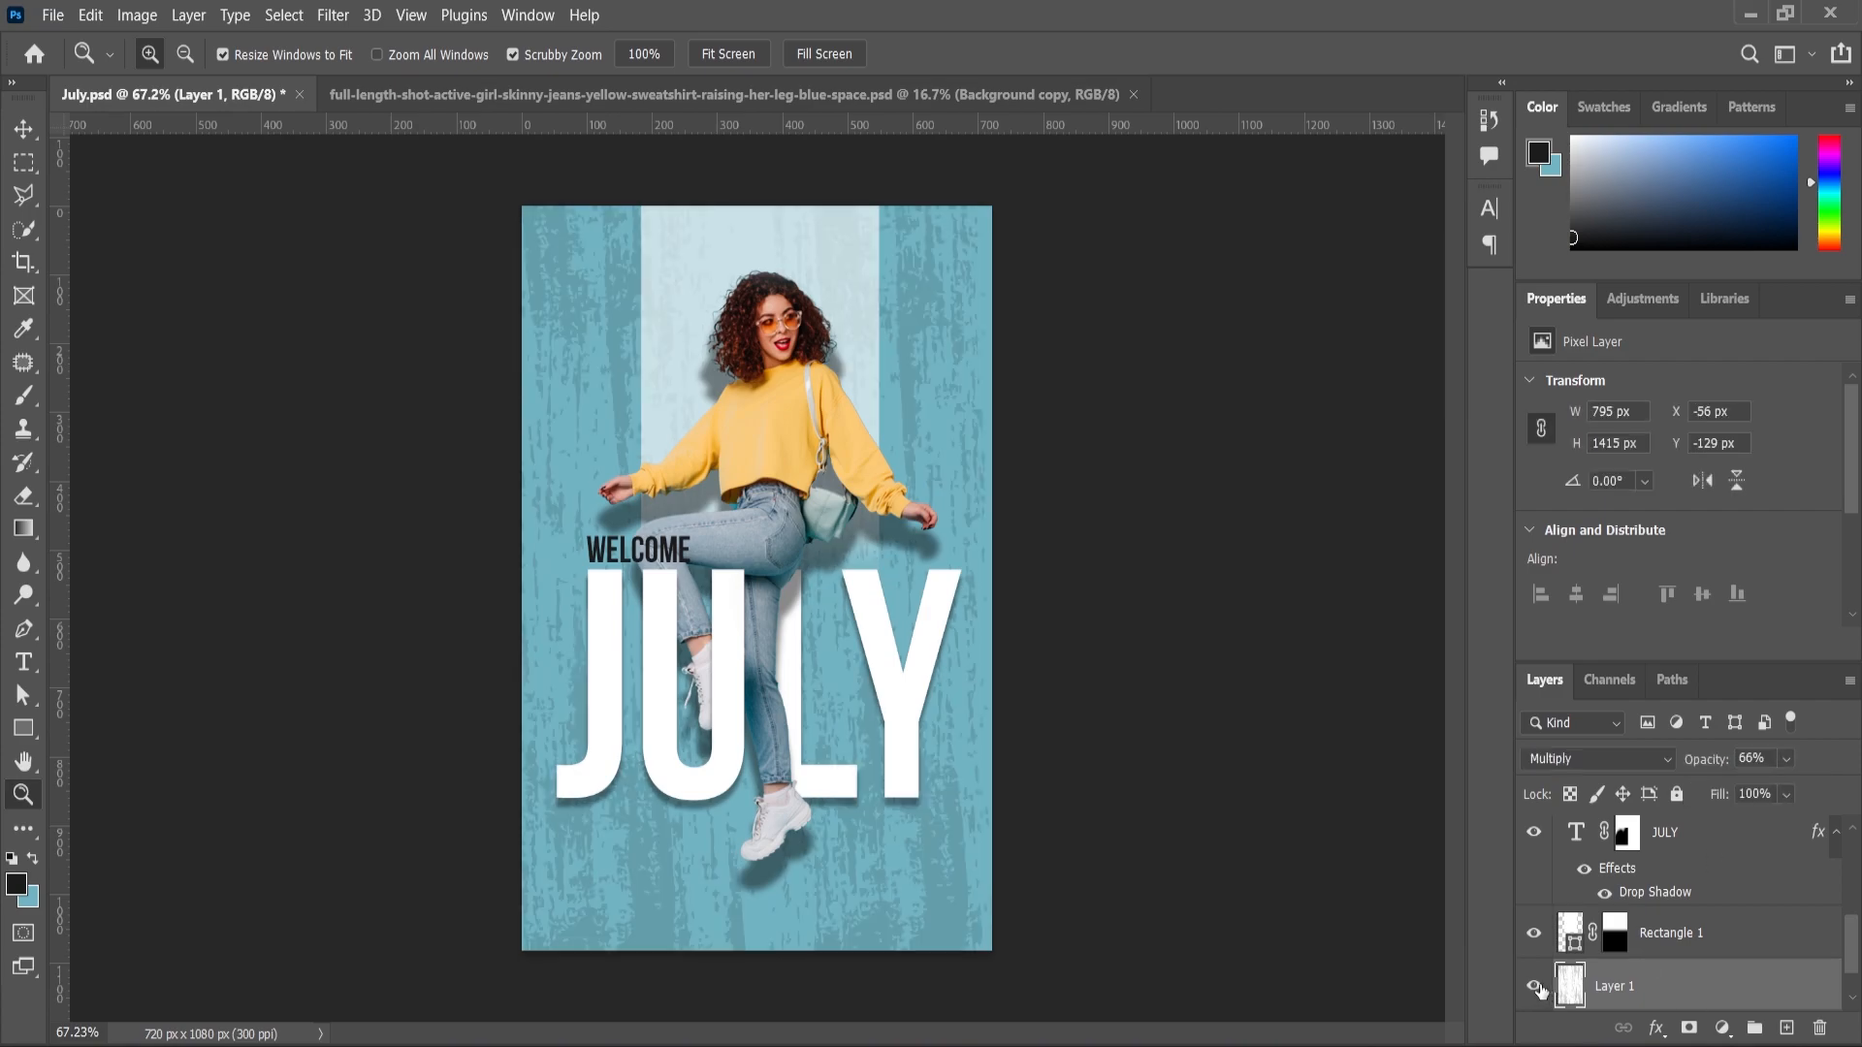
Mask the texture layer with a black-to-white gradient that fades it out toward the poster's lower edge, and save.
left_click(1688, 1028)
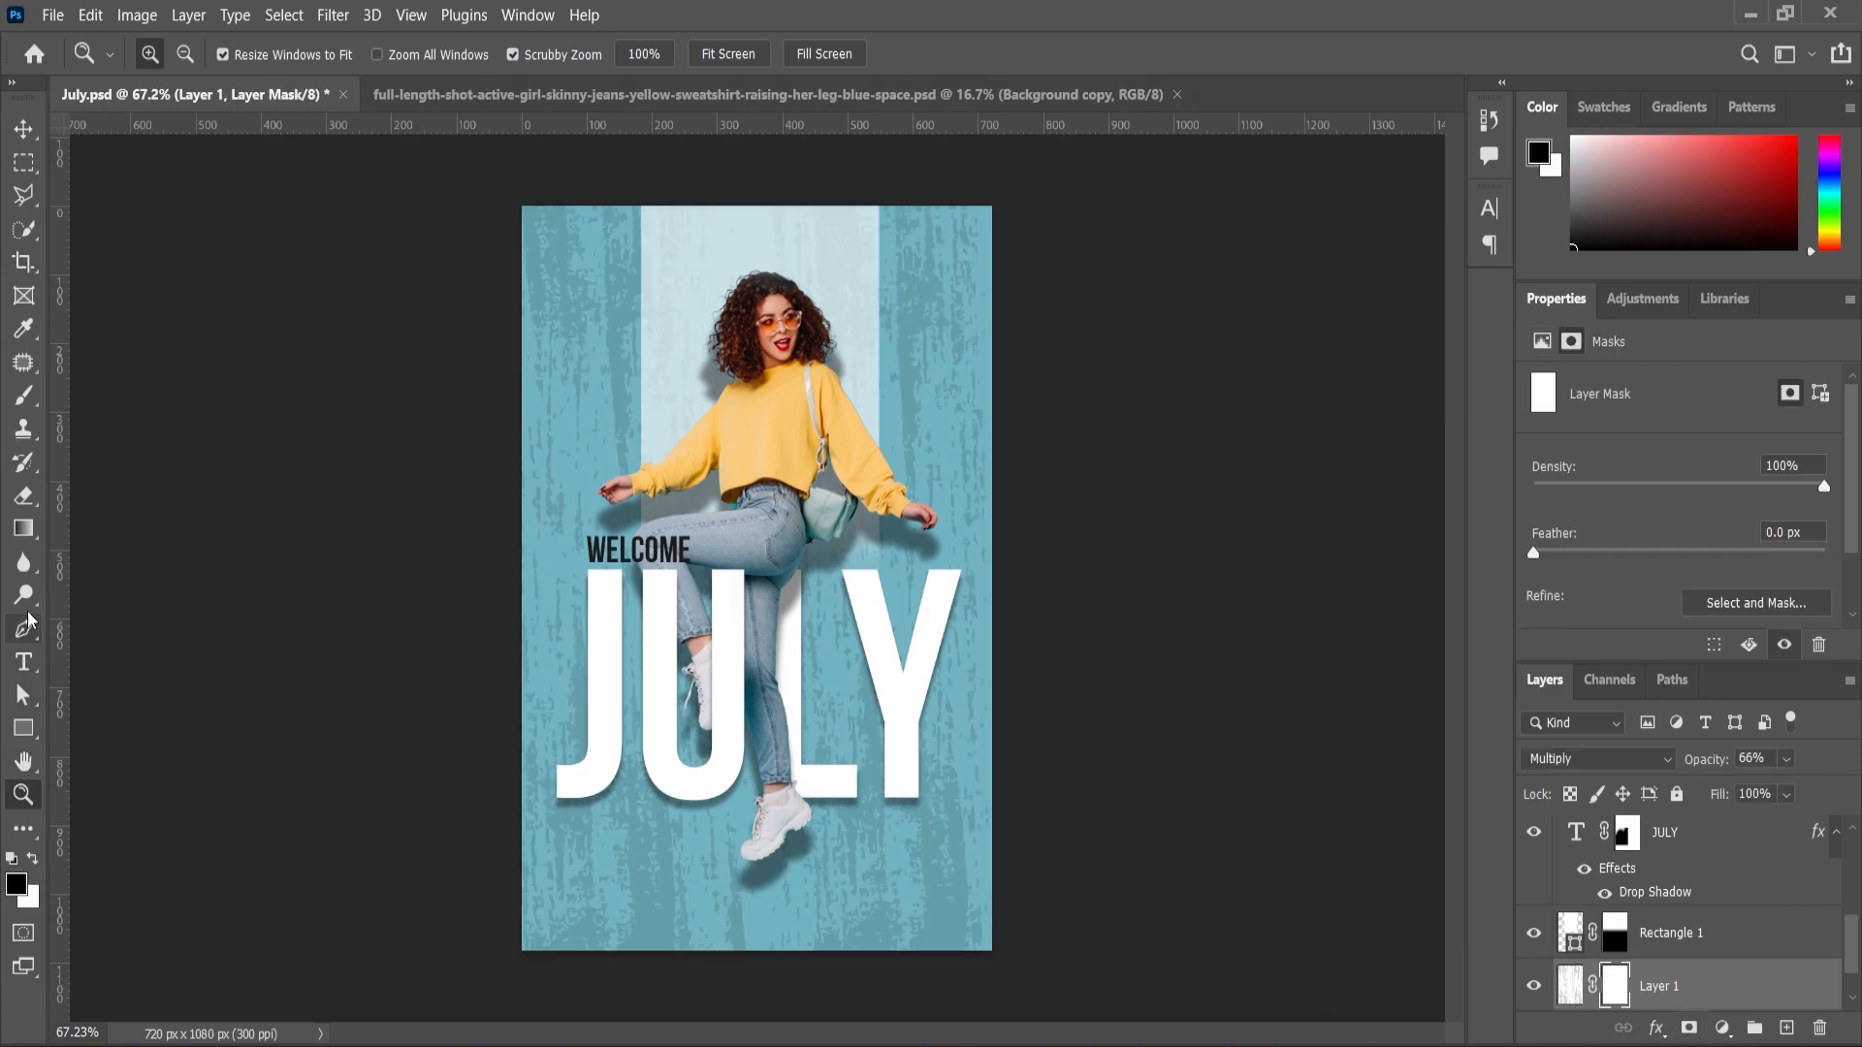
left_click(24, 528)
left_click_drag(730, 673, 730, 656)
key("ctrl+z")
left_click_drag(763, 965, 761, 608)
key("ctrl+s")
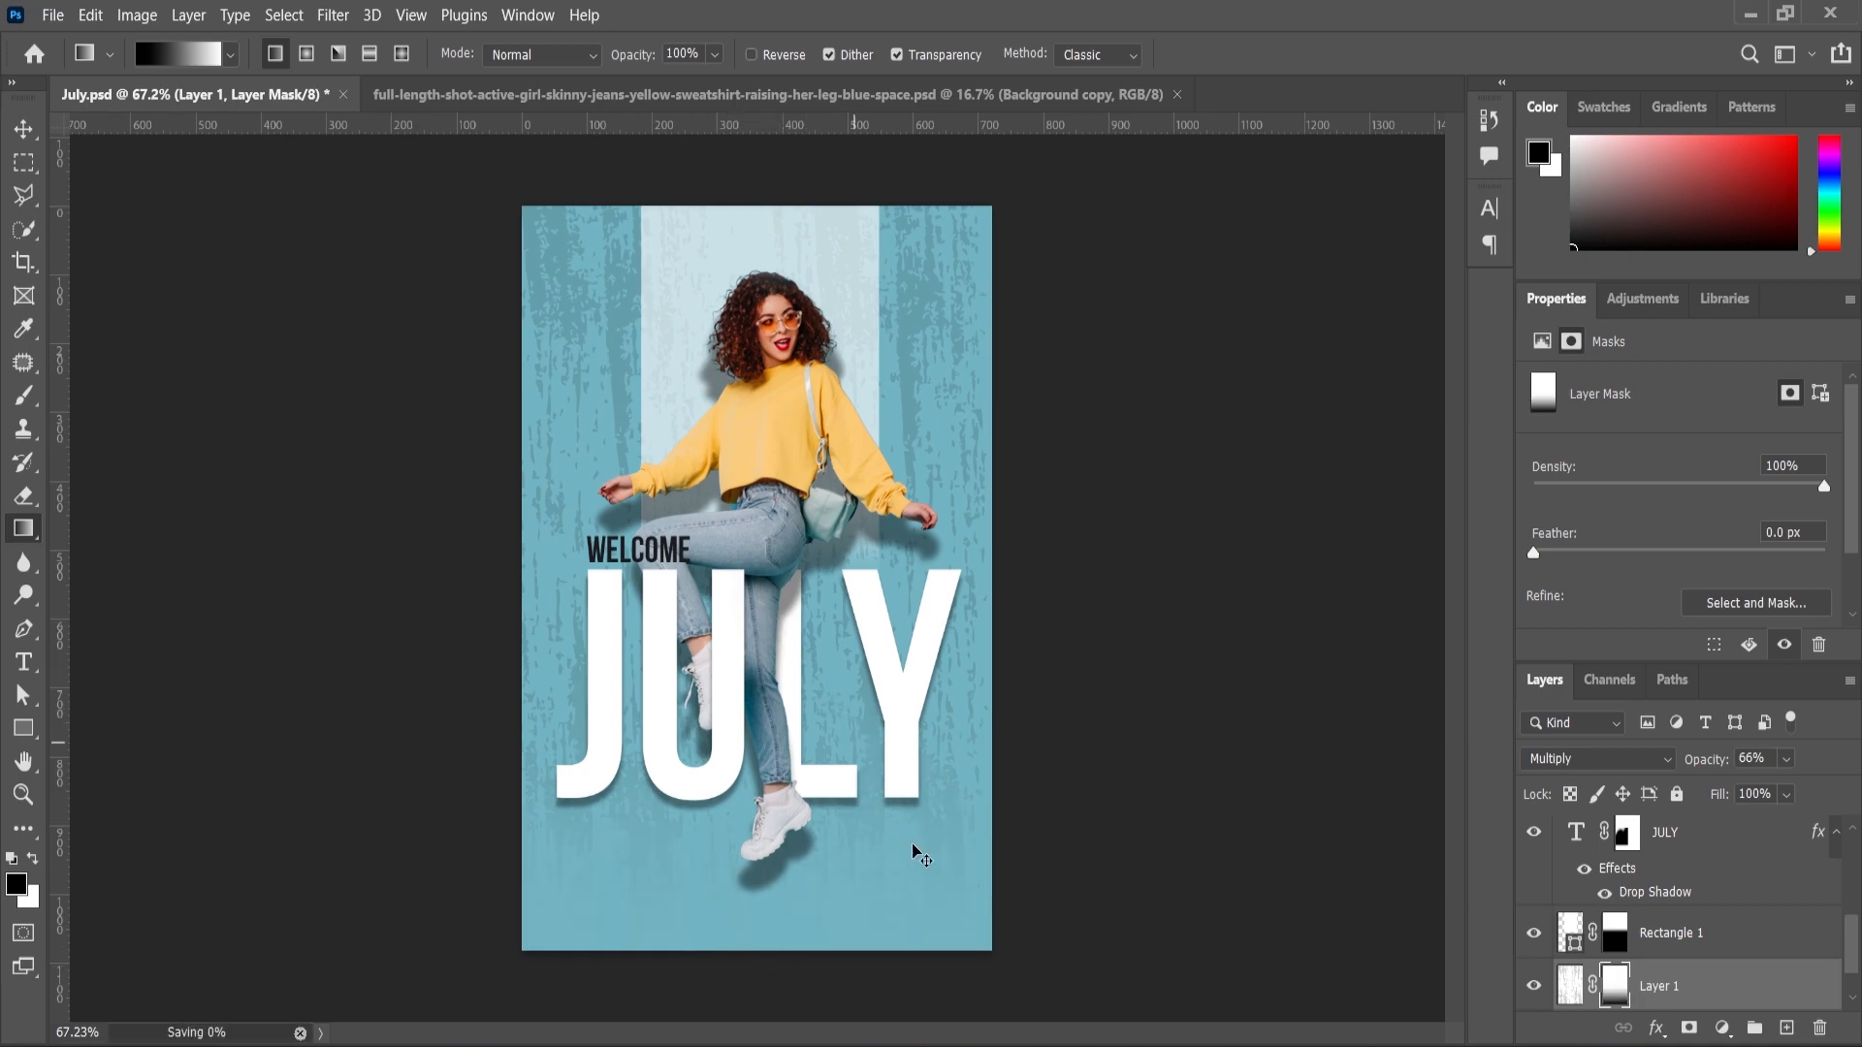
Add the white text "NEW FASHION TREND" in 13 pt Bebas Neue Bold below JULY, near the poster's lower edge.
key("v")
left_click(888, 791, "ctrl")
scroll(897, 893, "down", 2)
scroll(903, 884, "up", 5)
scroll(911, 877, "down", 1)
left_click(24, 662)
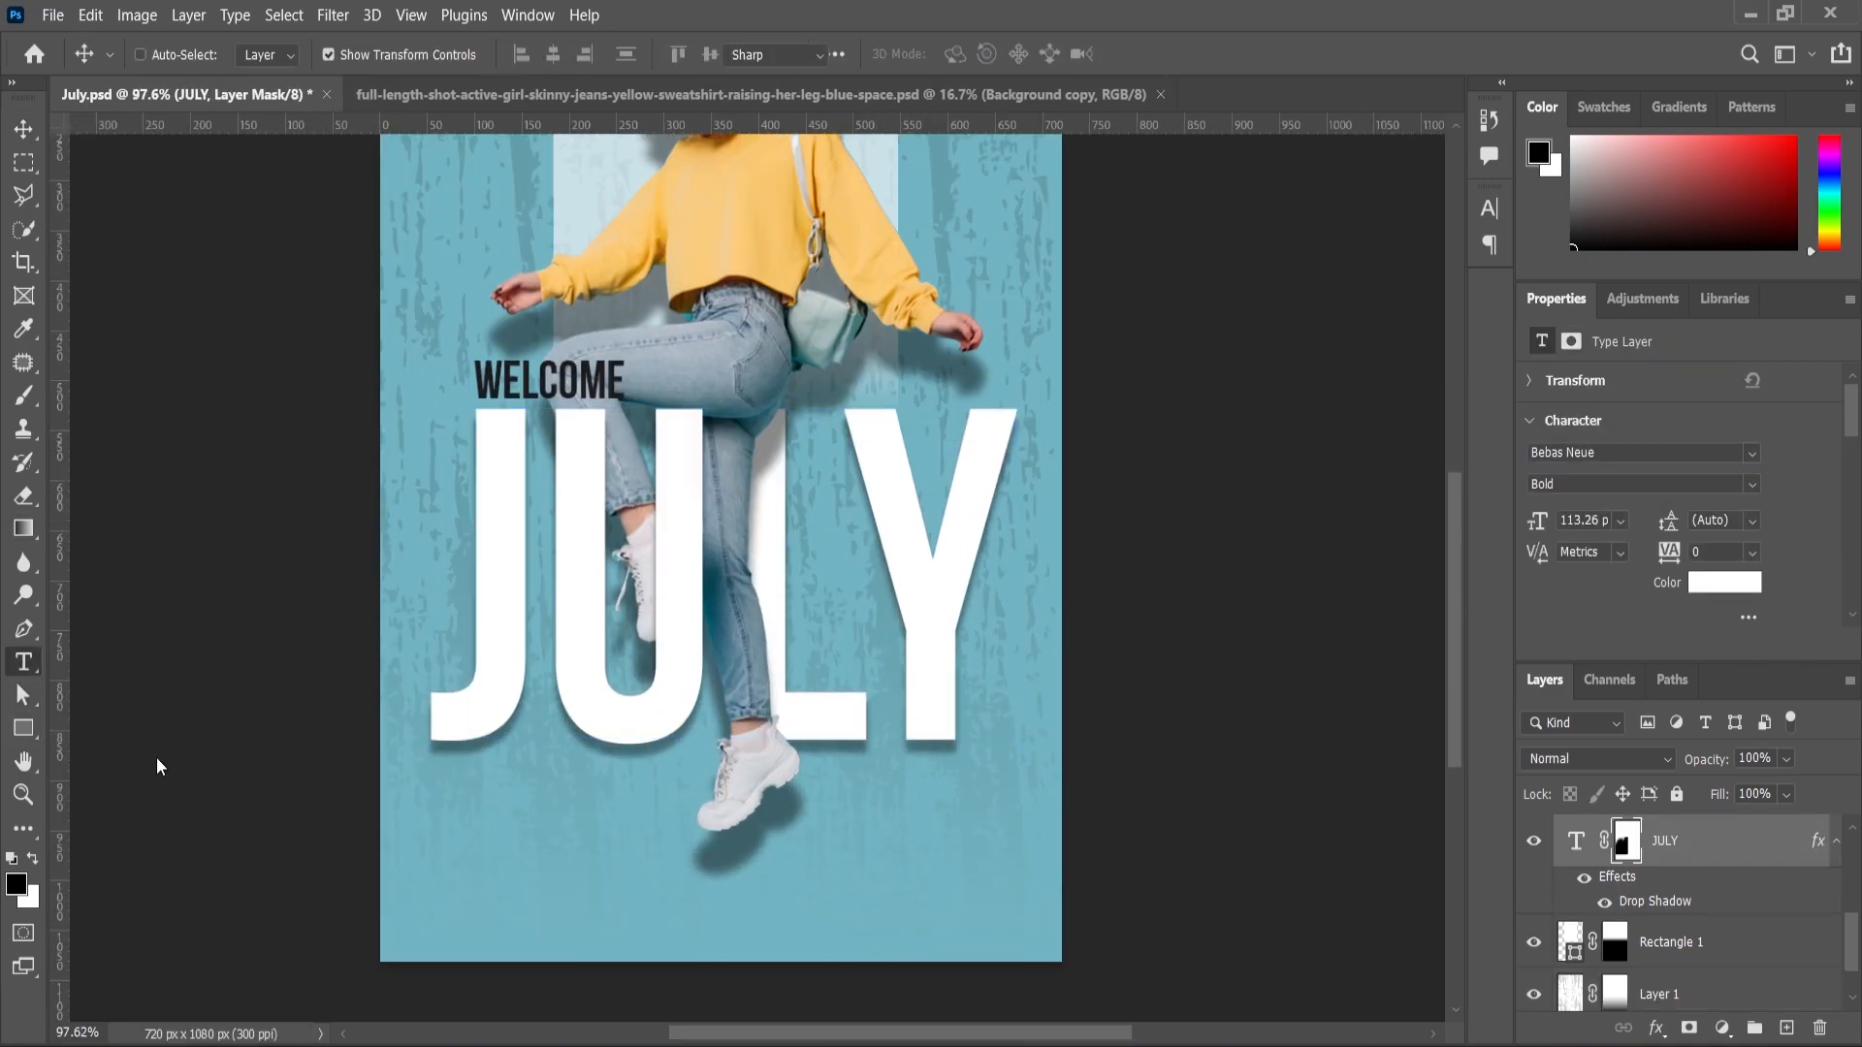
left_click(512, 912)
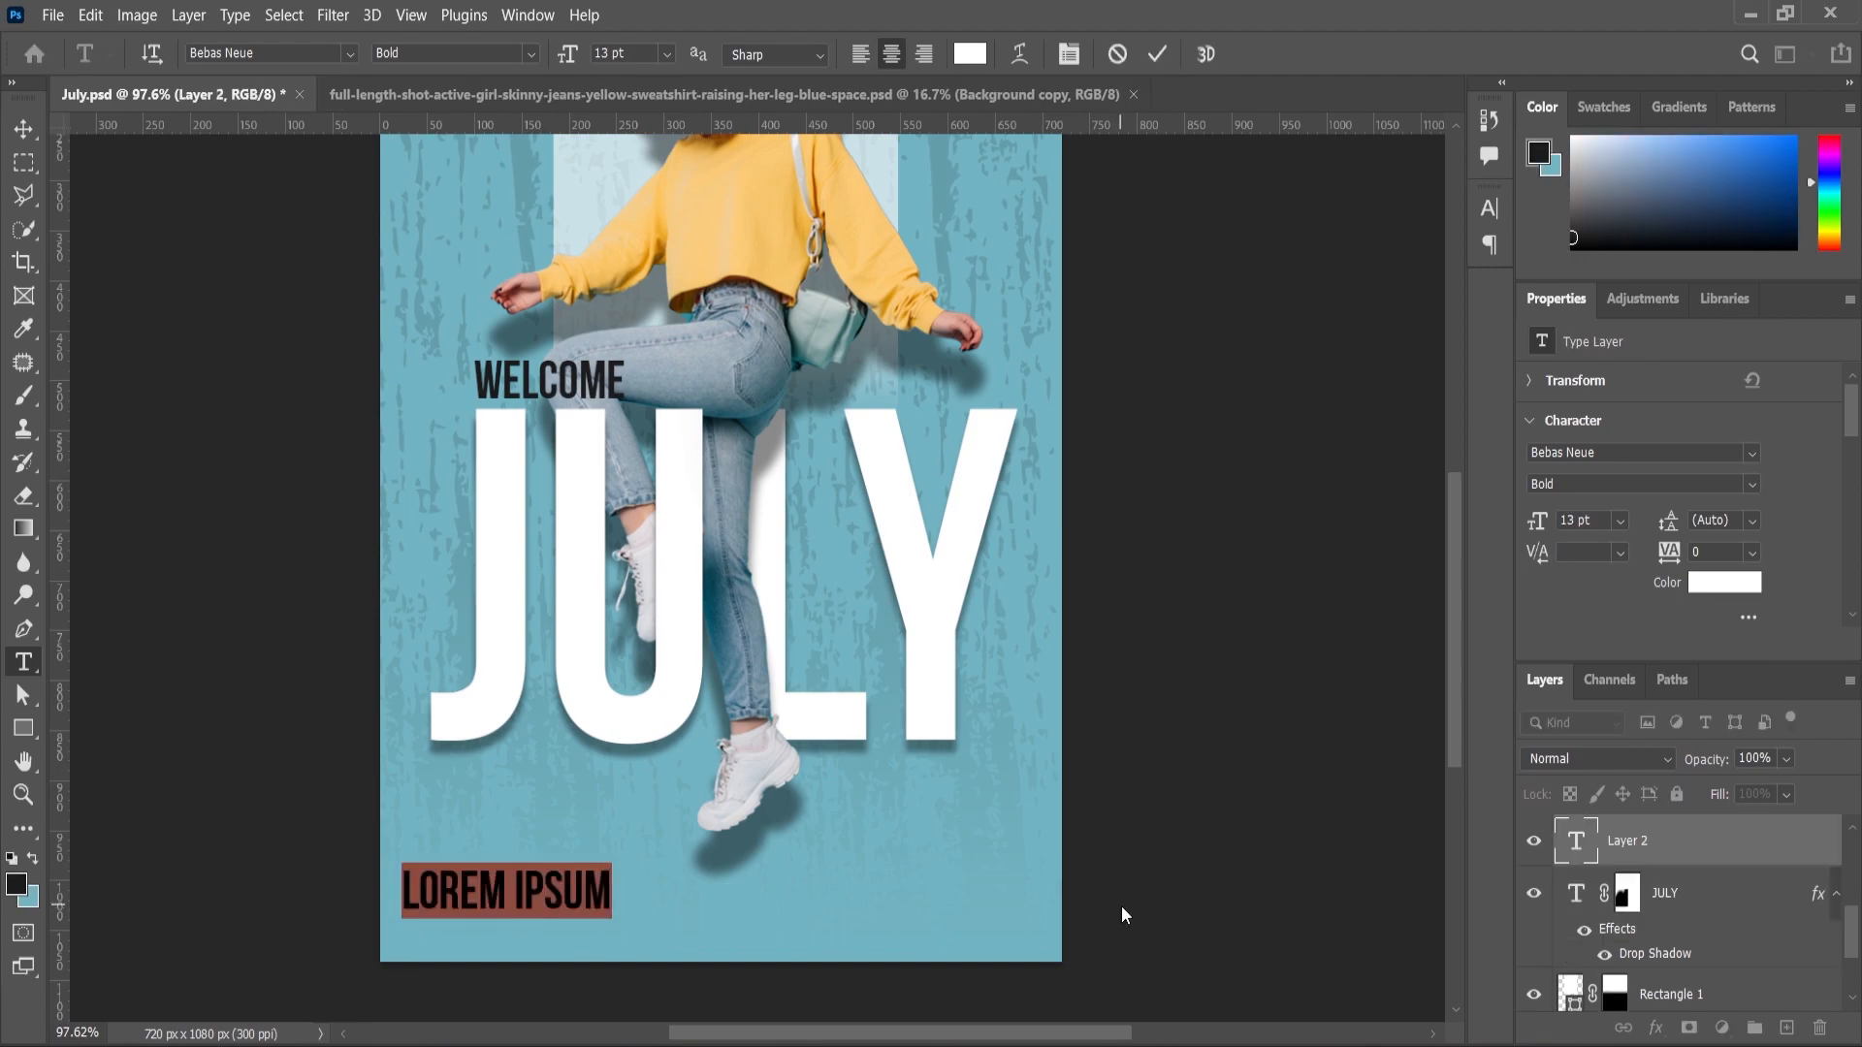
type("NEW FA")
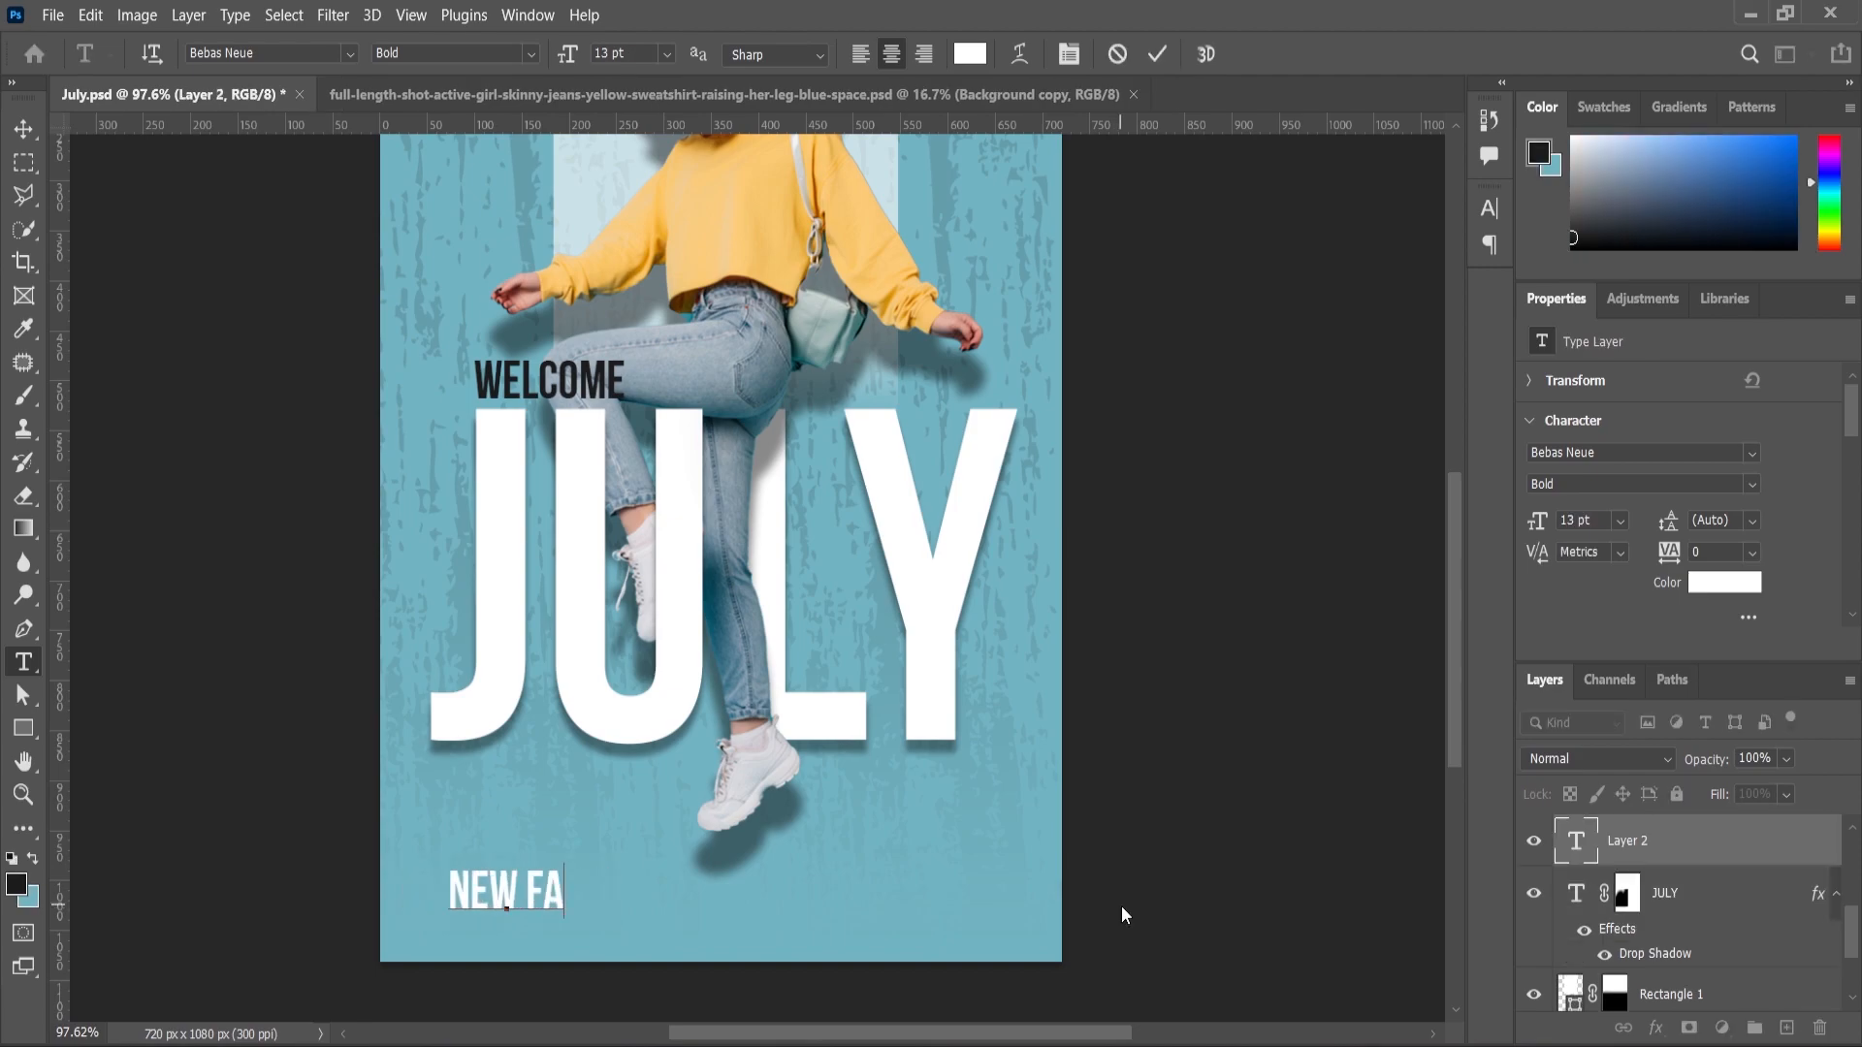
type("SHION TREND")
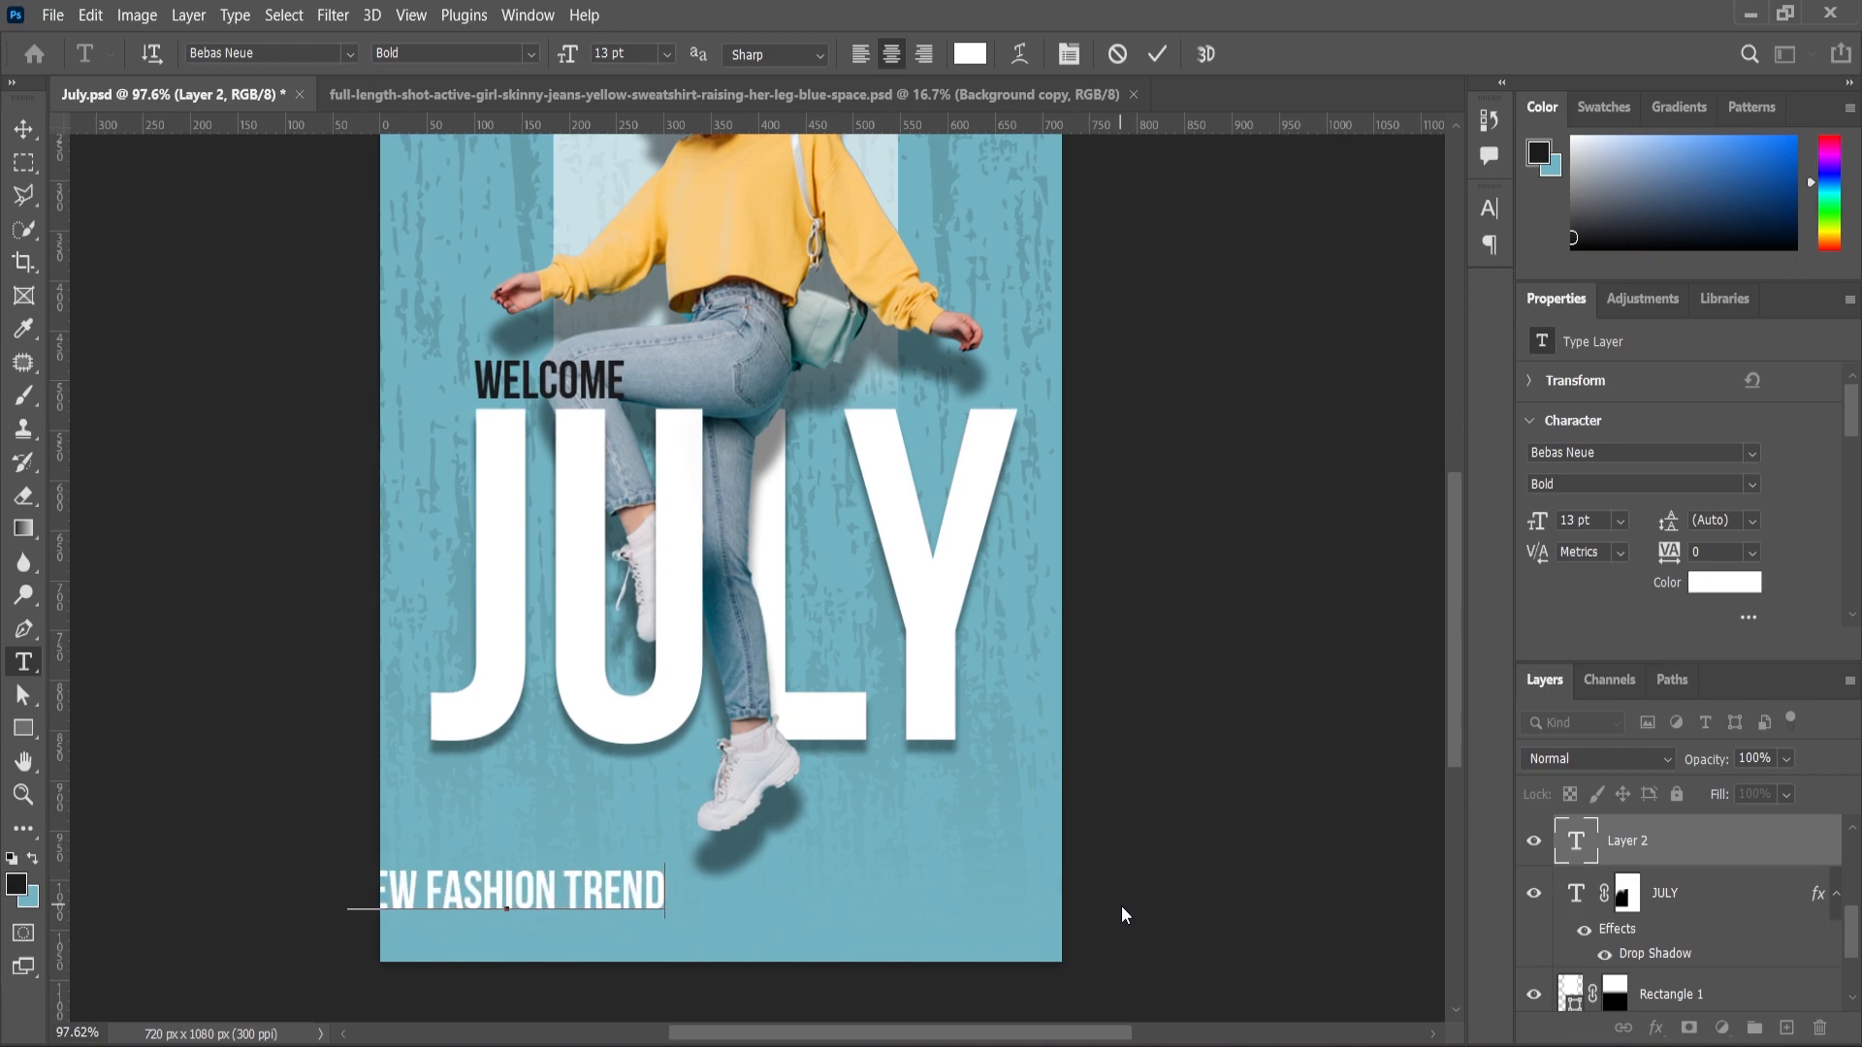
Commit the NEW FASHION TREND text and center it horizontally on the canvas.
key("ctrl+a")
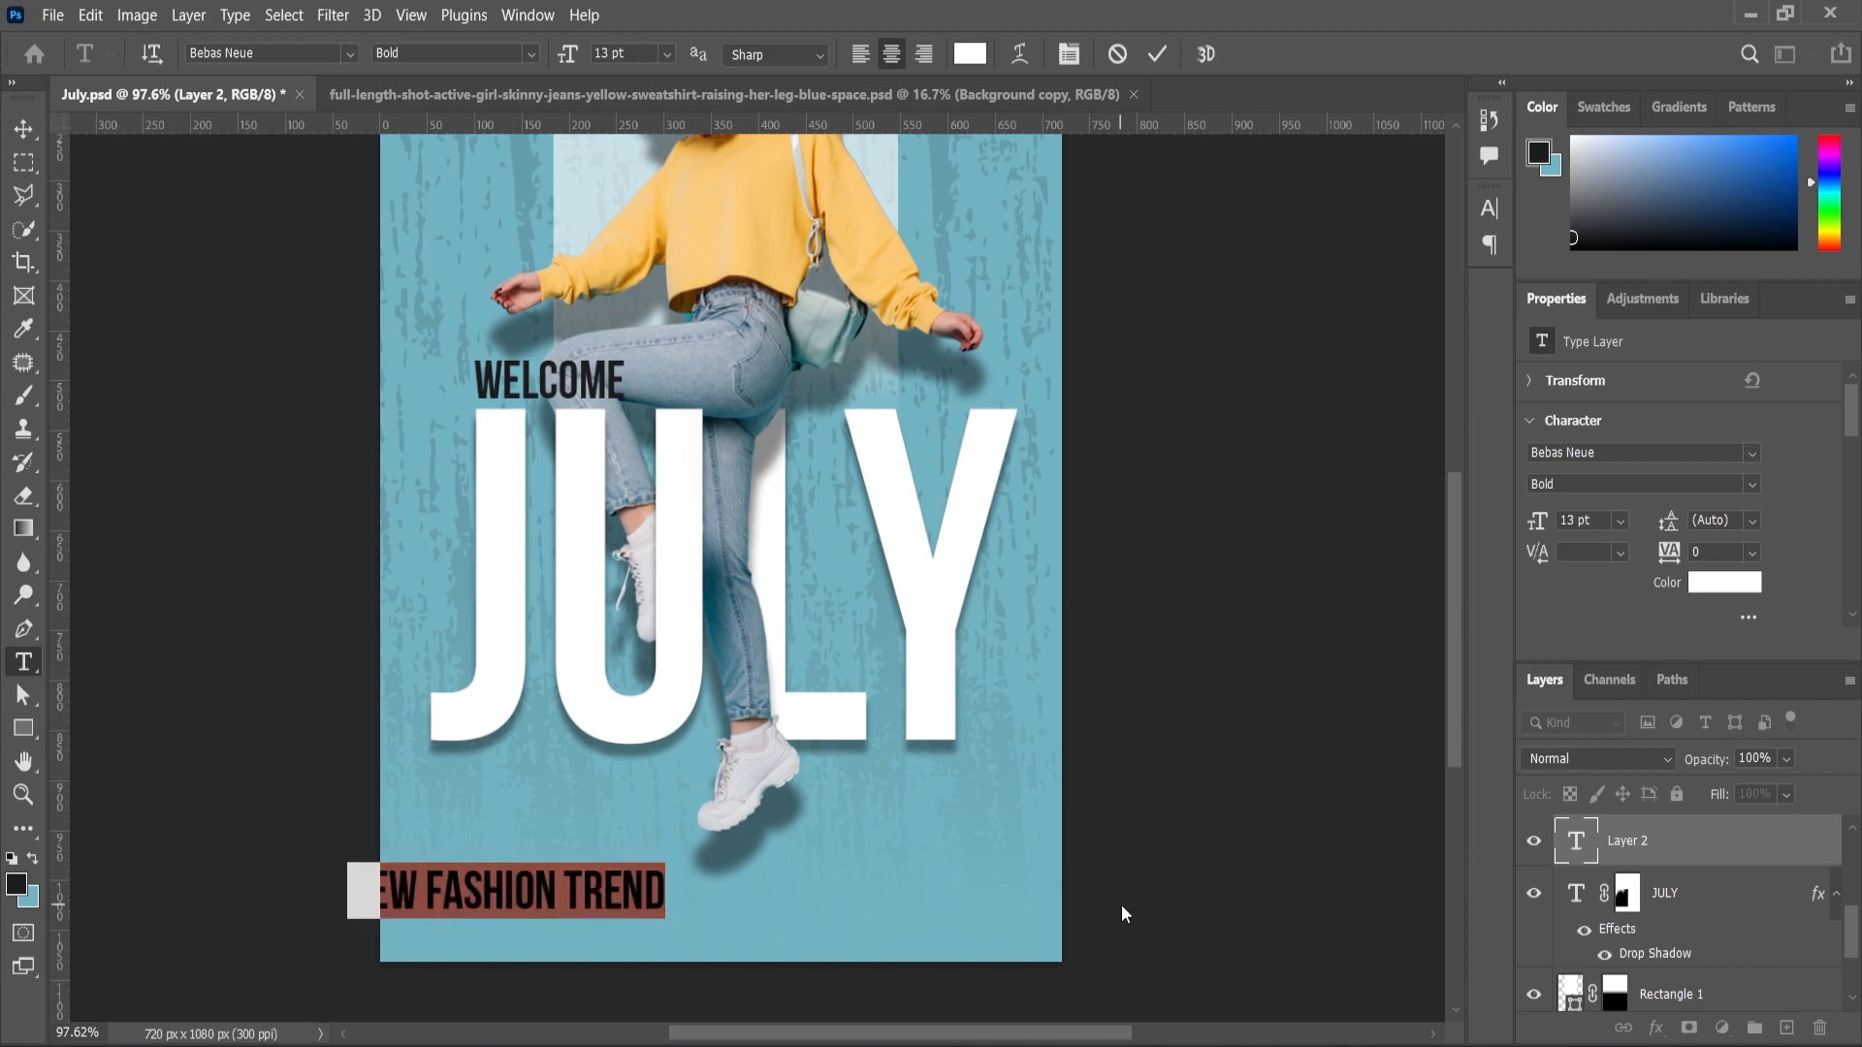
left_click(19, 136)
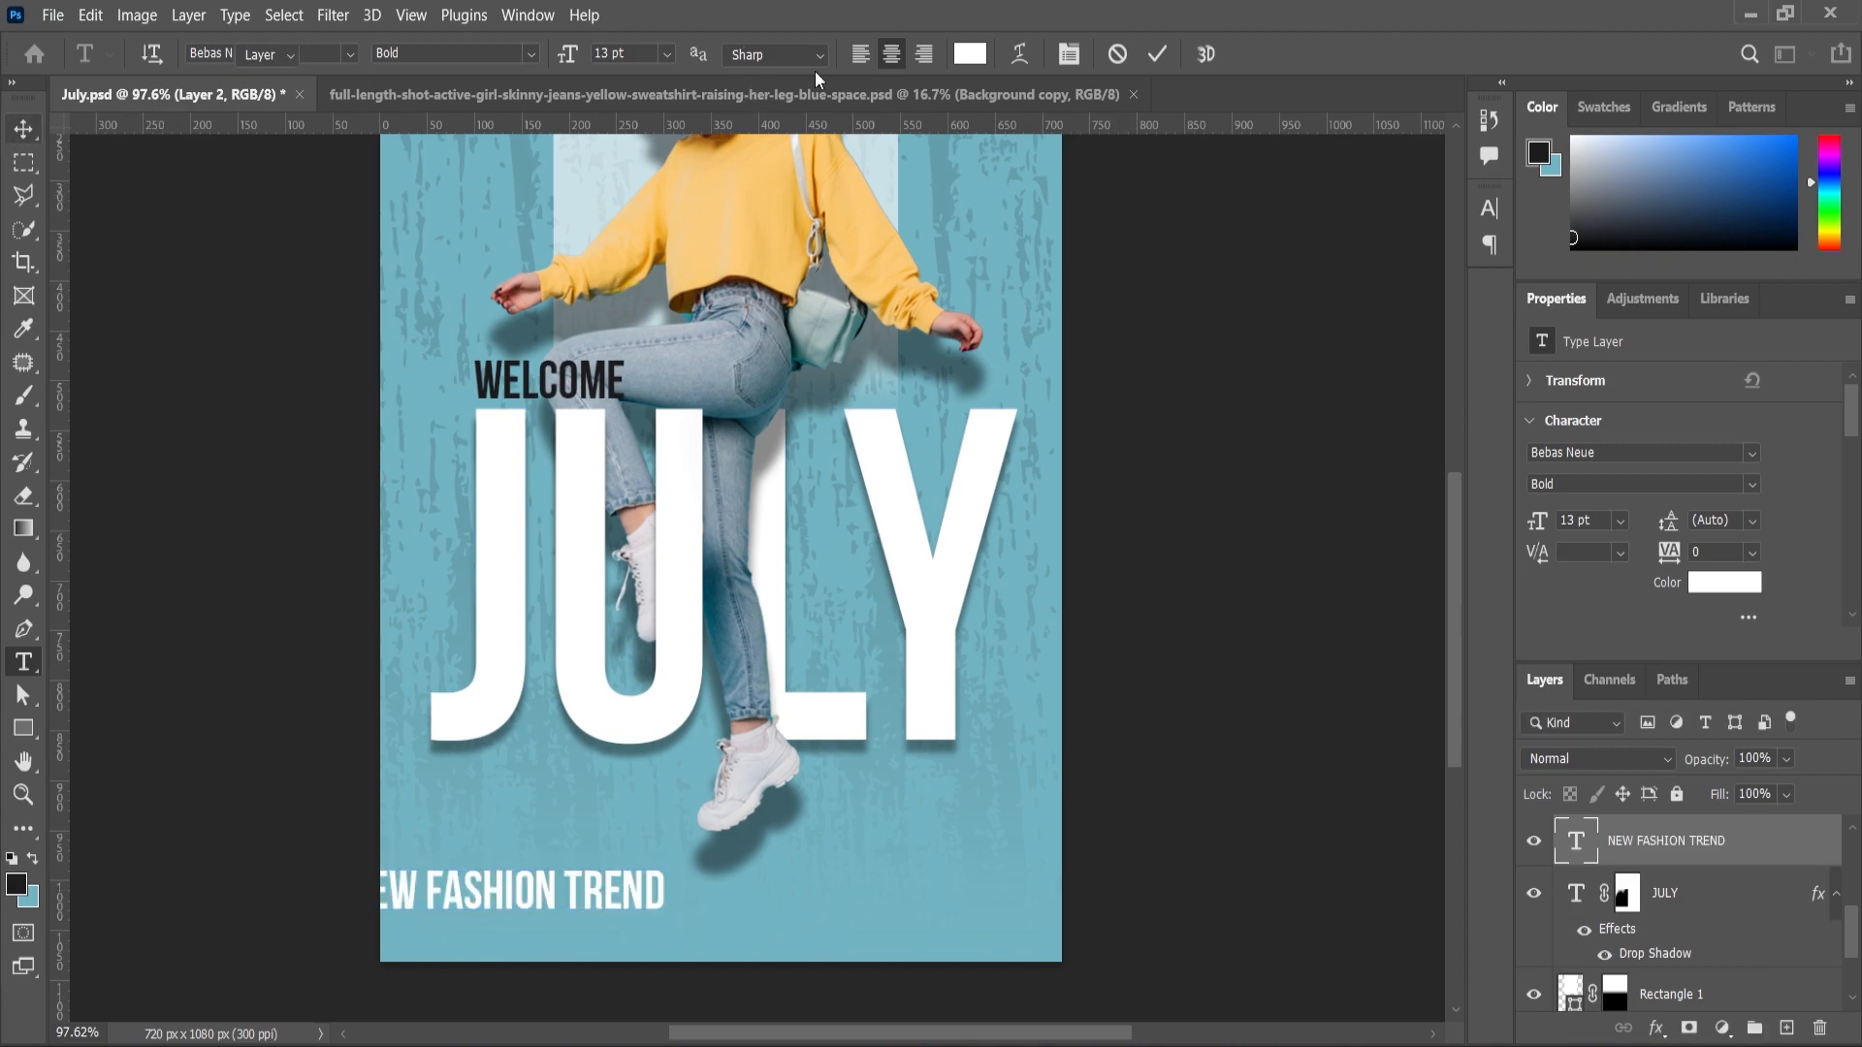
left_click(553, 55)
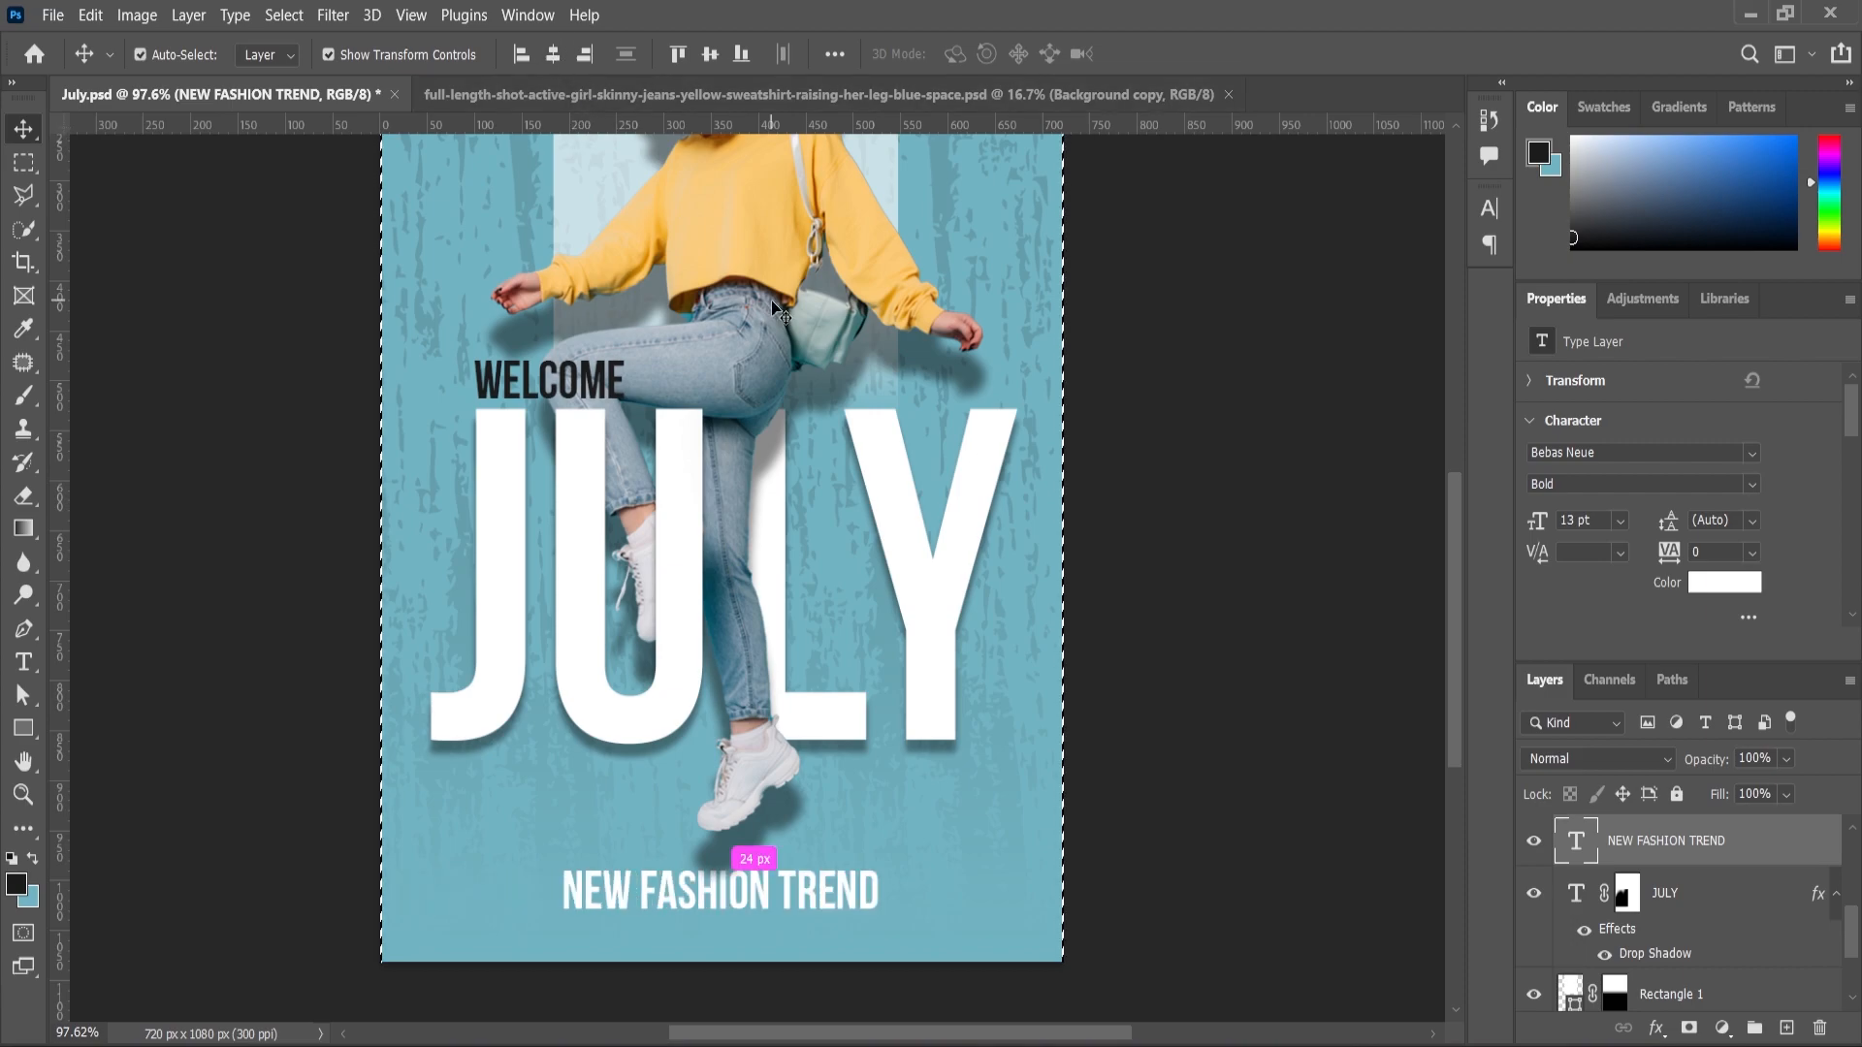
Change the NEW FASHION TREND text to Poppins Light at 10 pt with a tracking of 540.
left_click(27, 667)
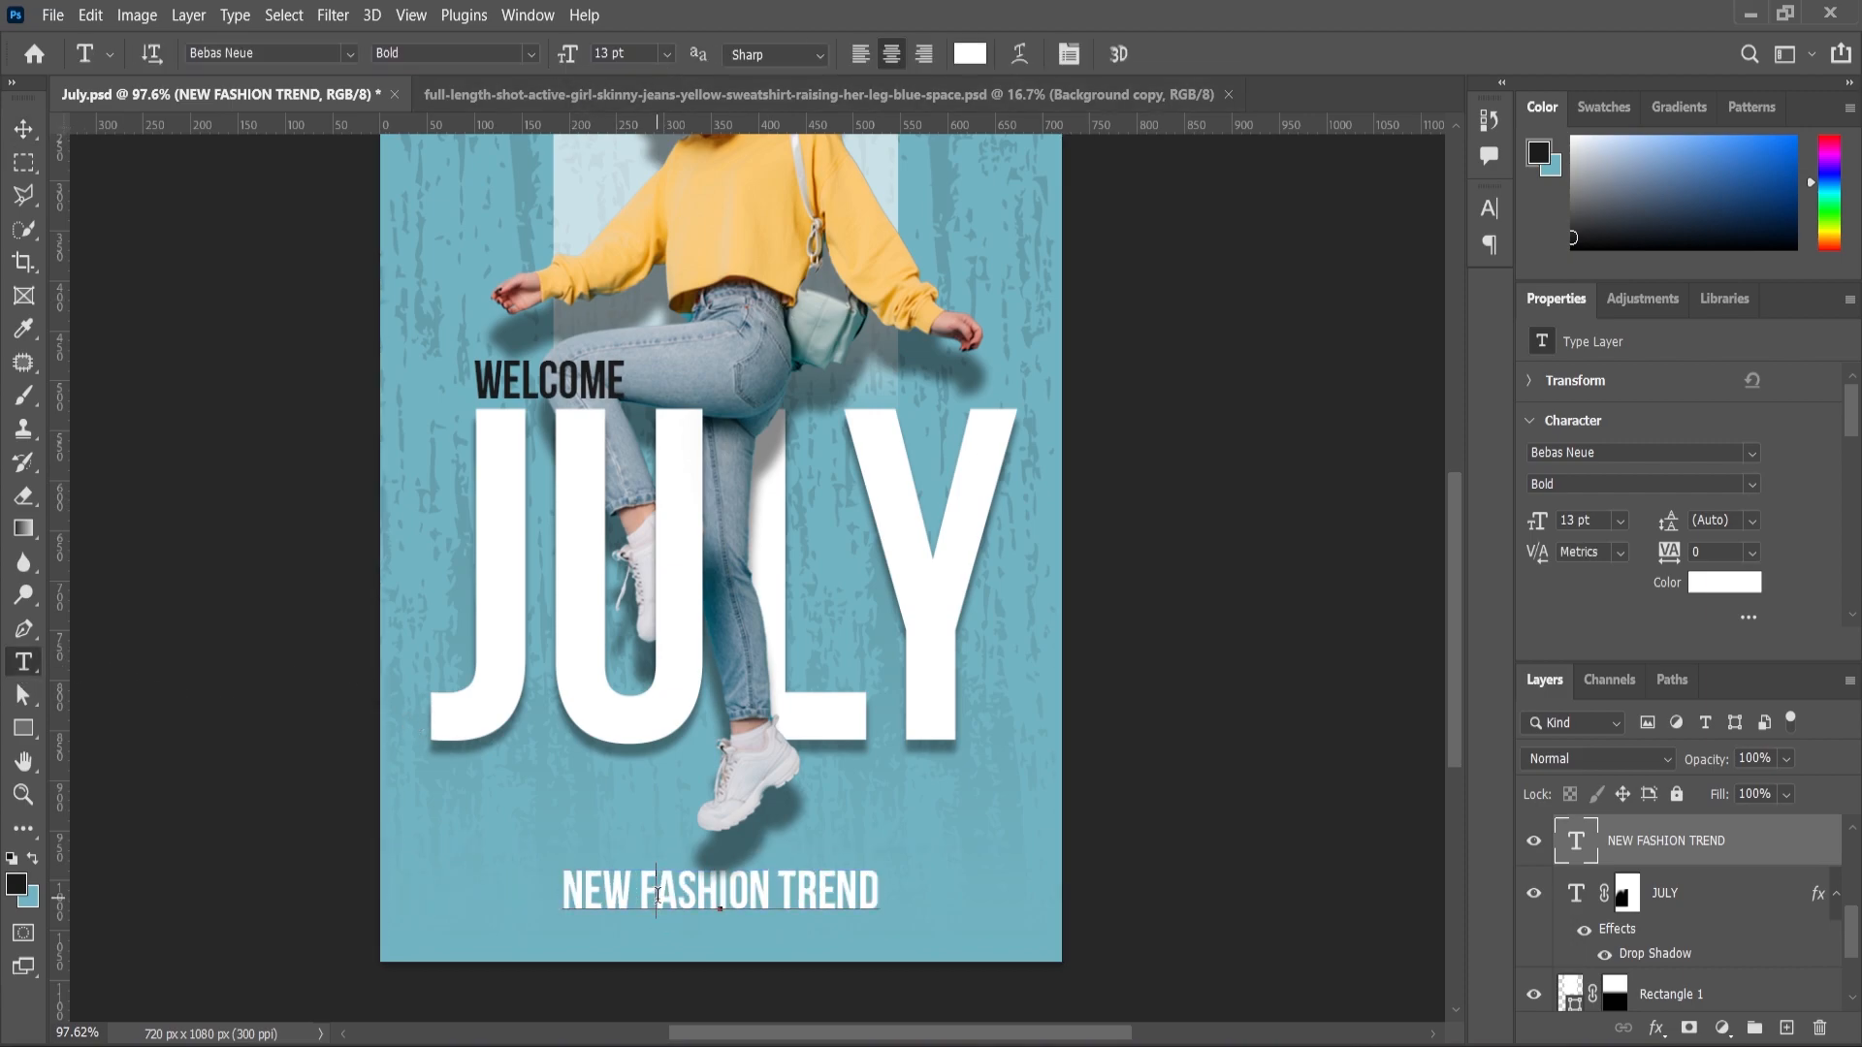
key("Return")
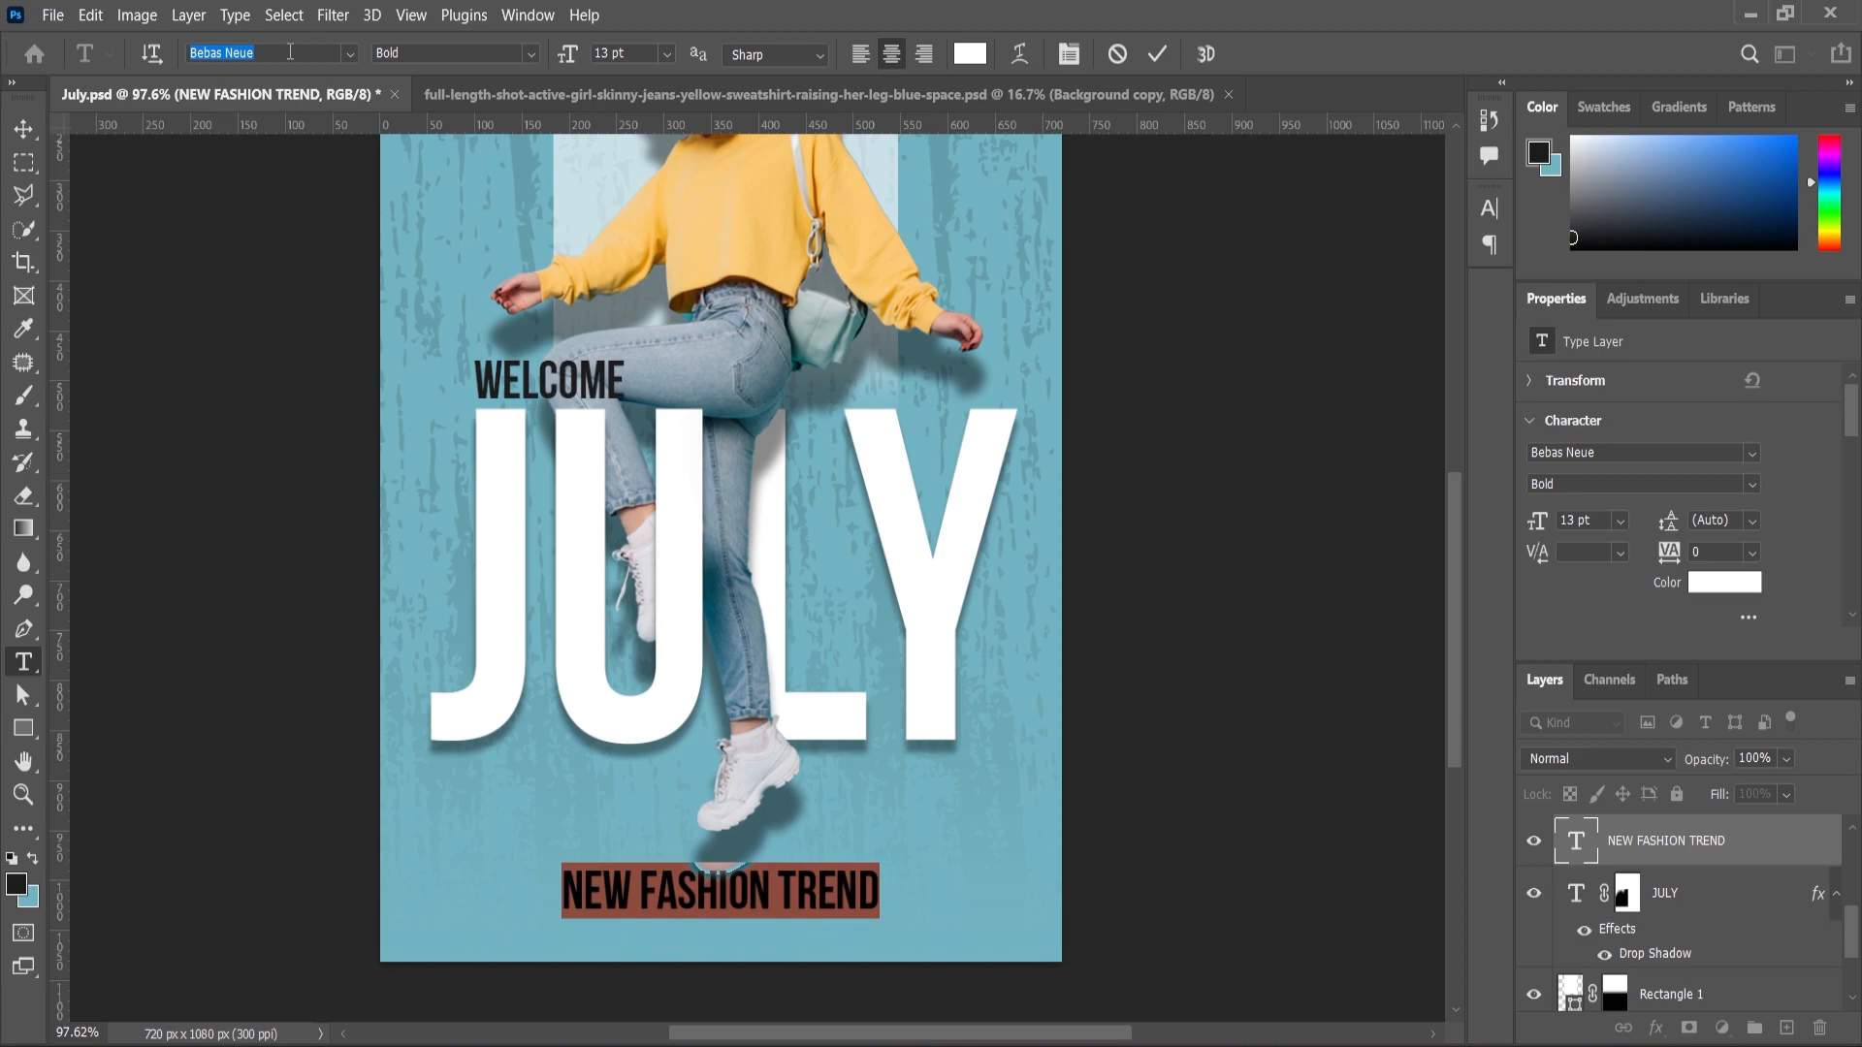
type("PO")
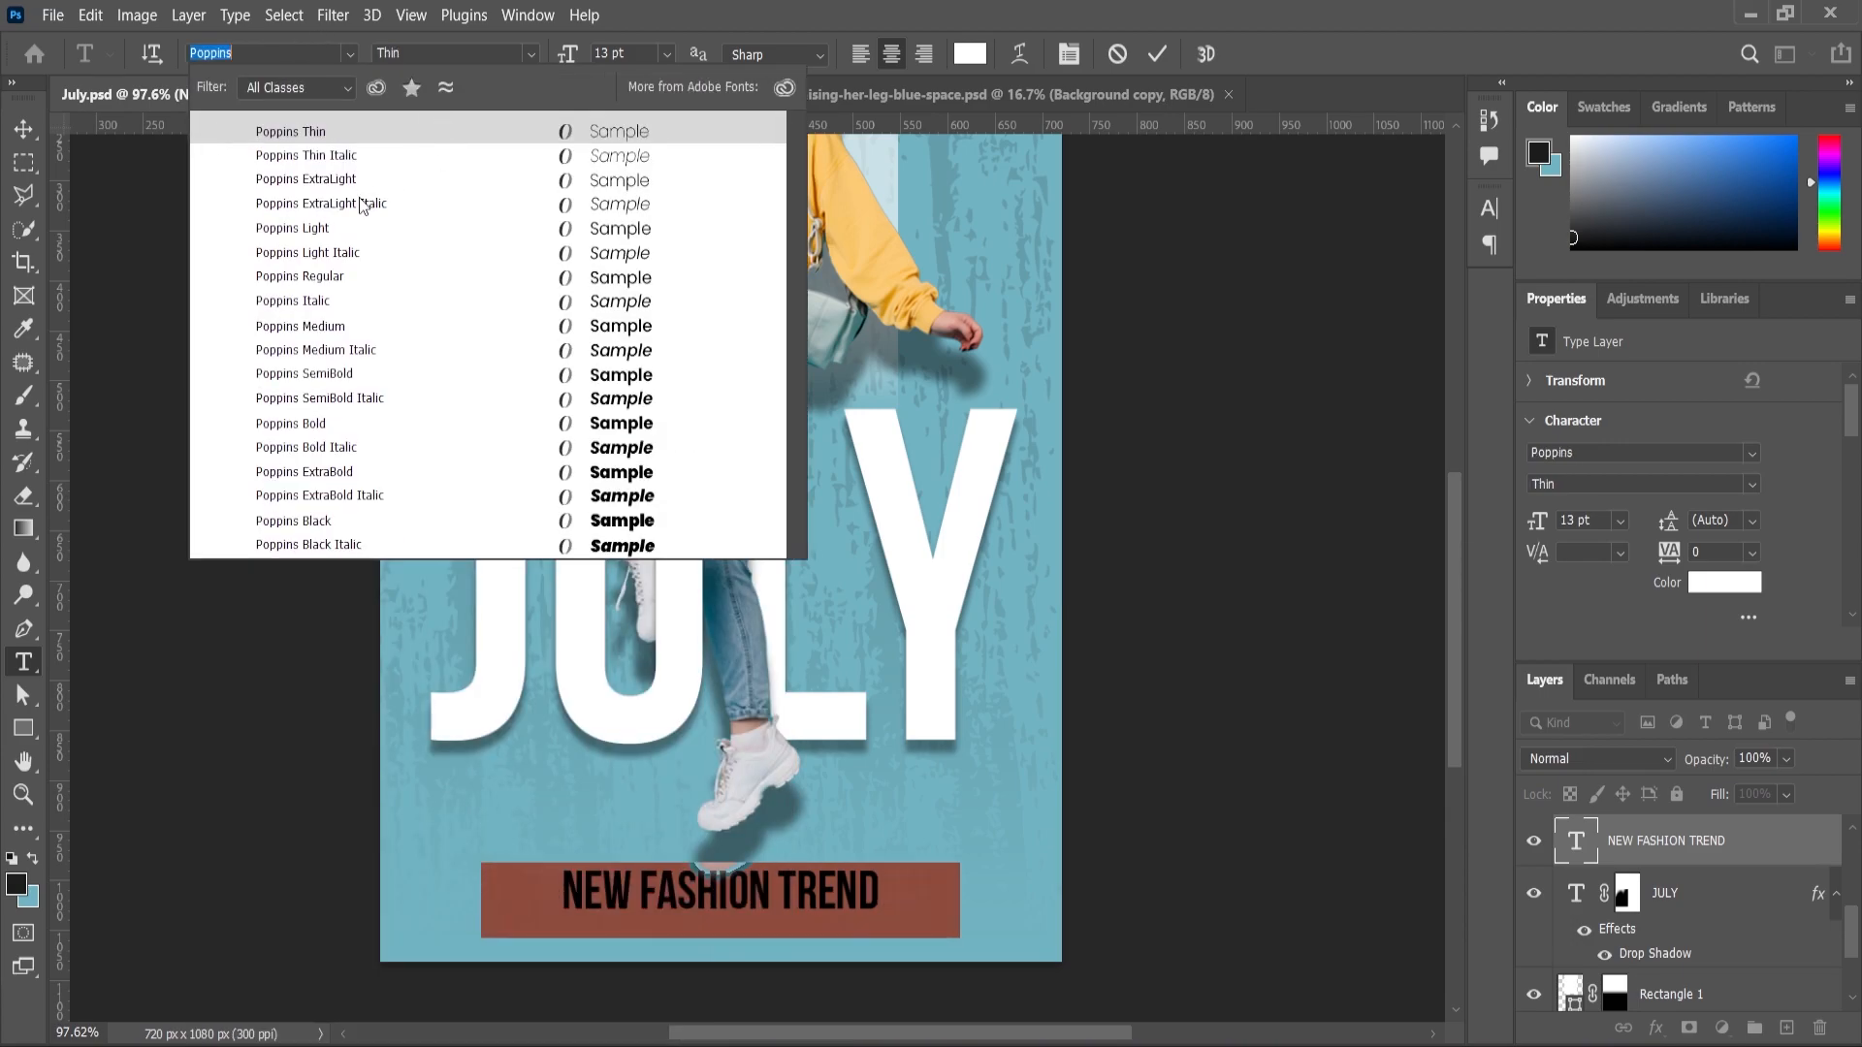
left_click(340, 233)
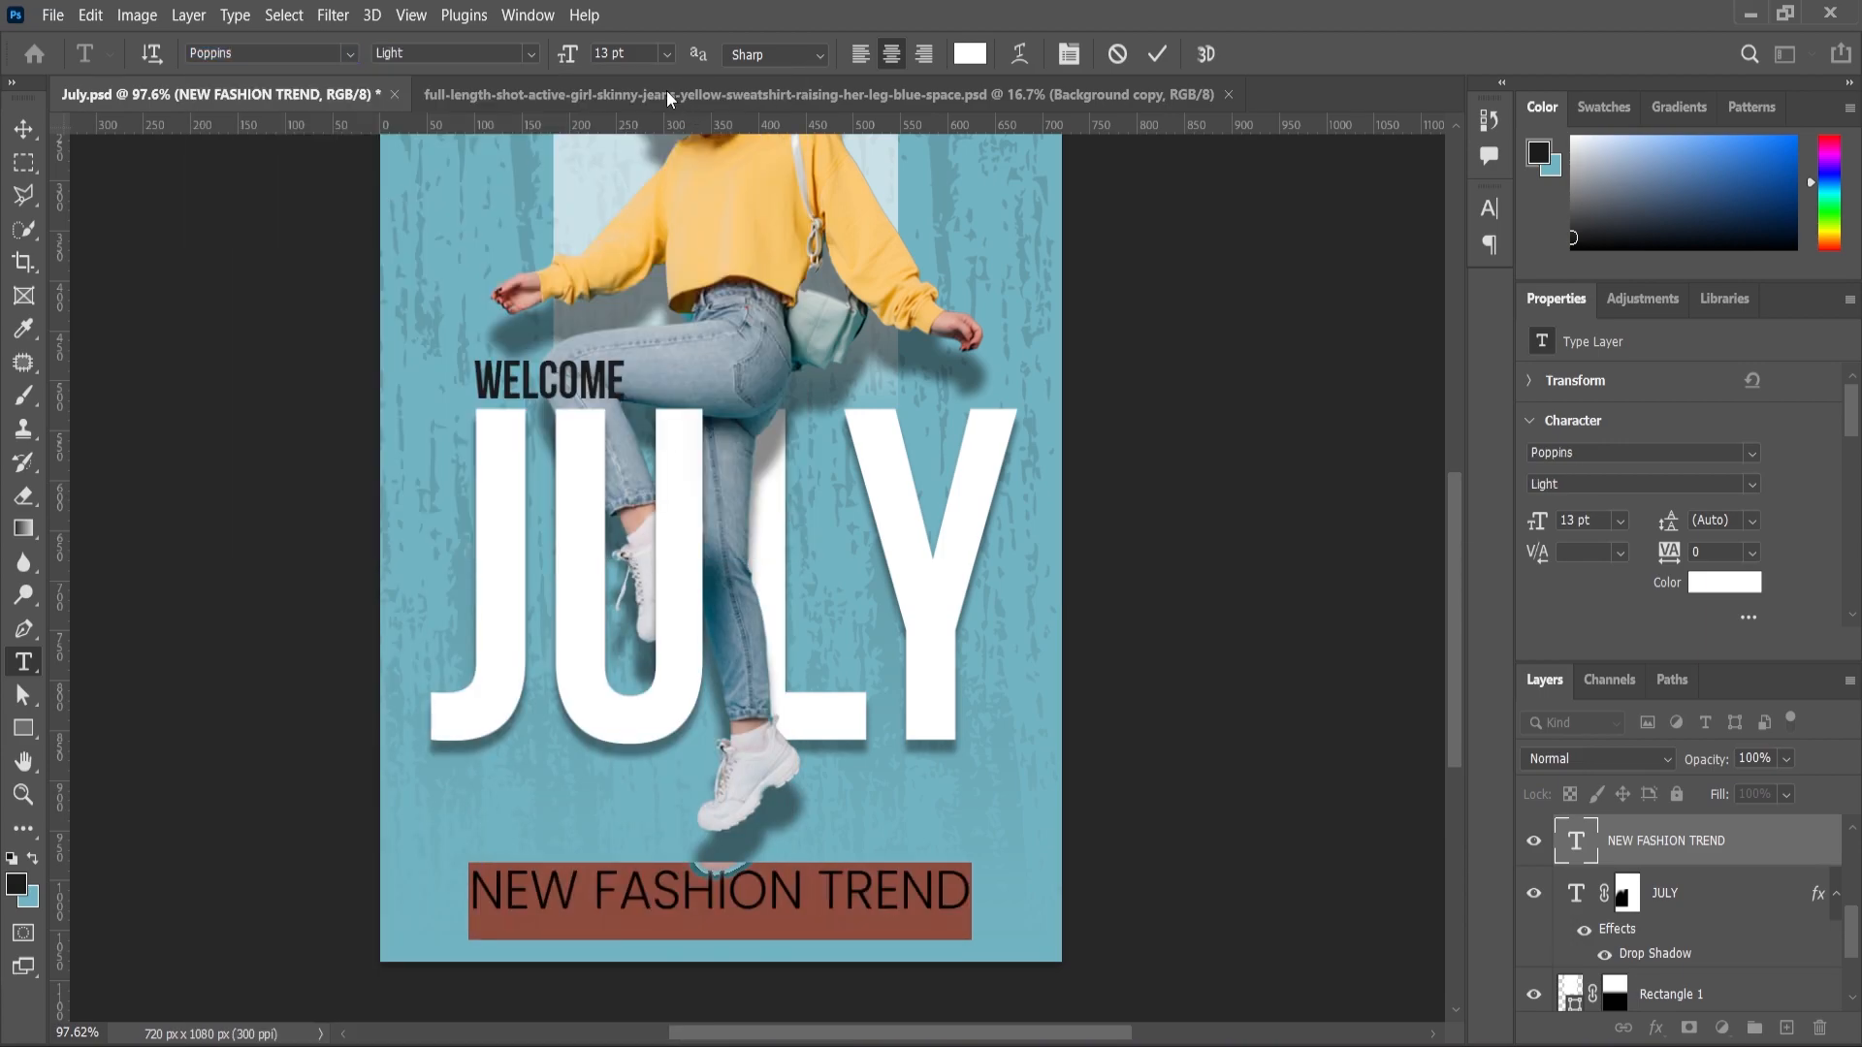
left_click_drag(563, 61, 567, 70)
left_click_drag(1661, 562, 1688, 574)
left_click(25, 130)
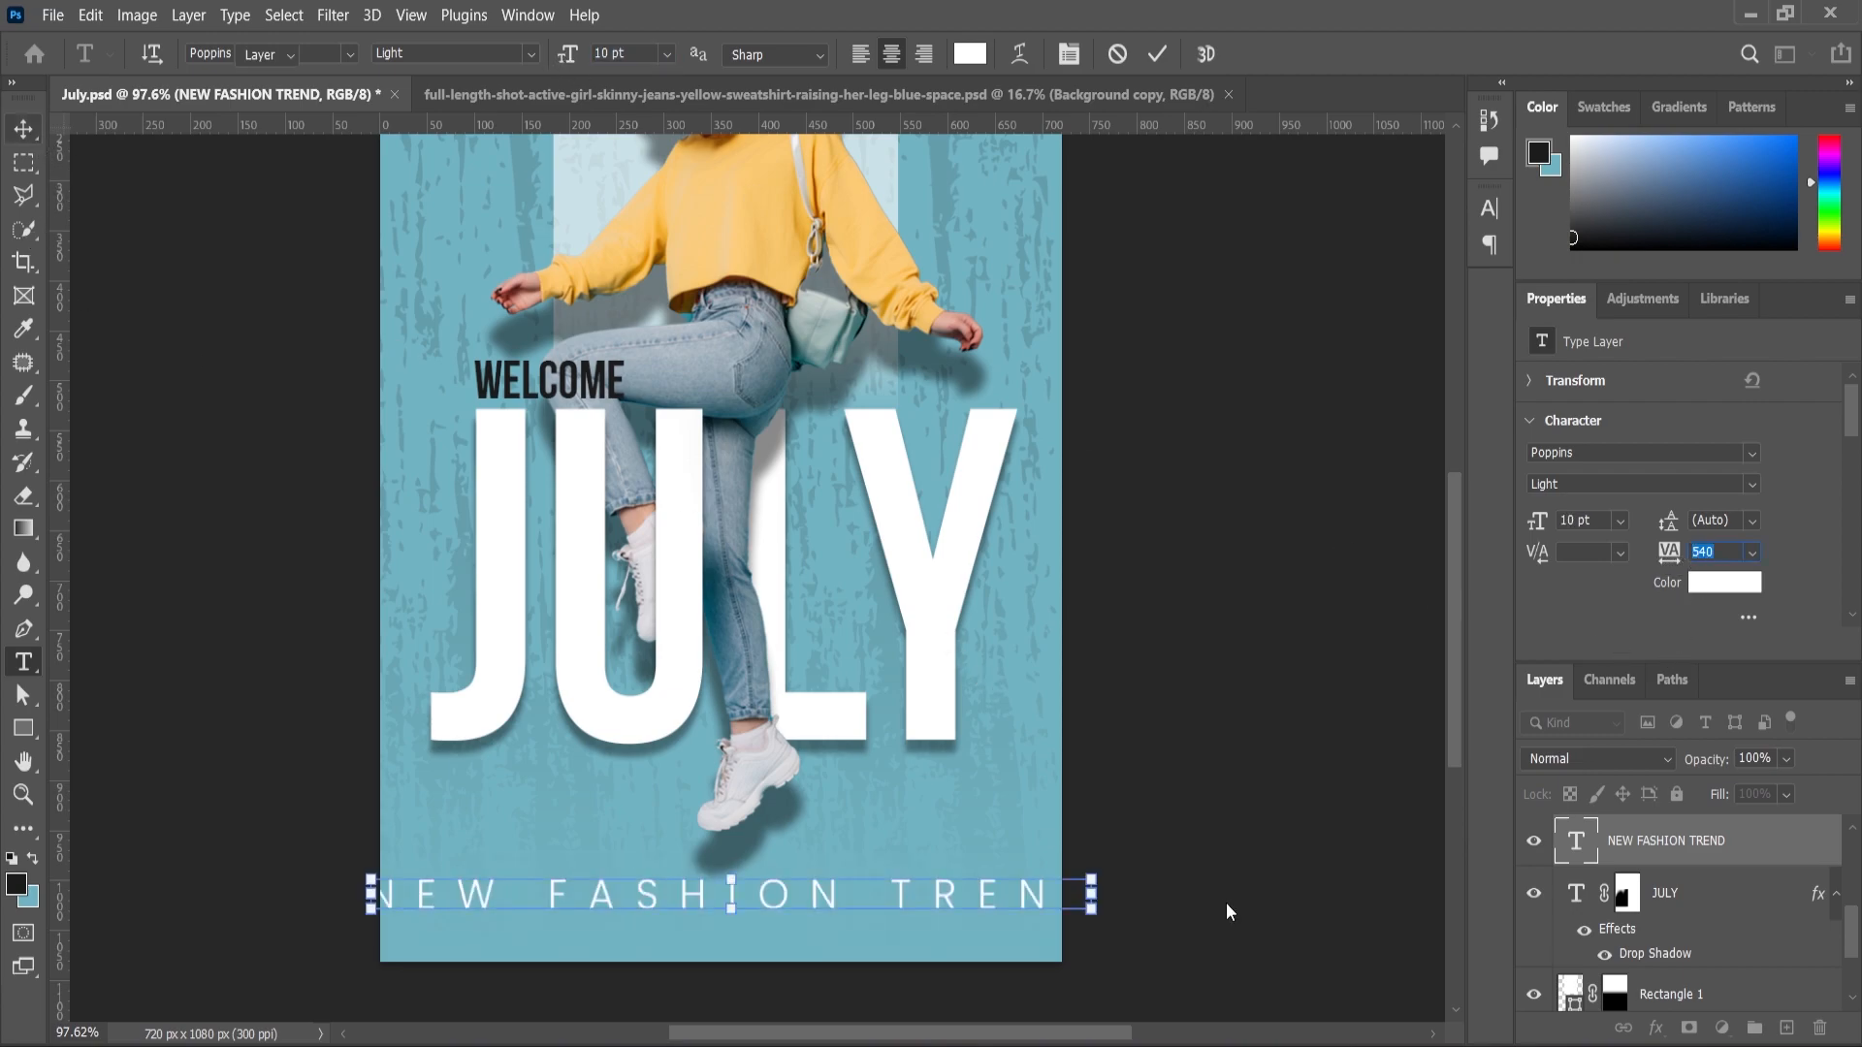
Scale the NEW FASHION TREND text down to about 7.25 pt so it fits within the poster's width.
scroll(1131, 886, "up", 3)
left_click(1199, 970)
left_click_drag(1229, 967, 1096, 977)
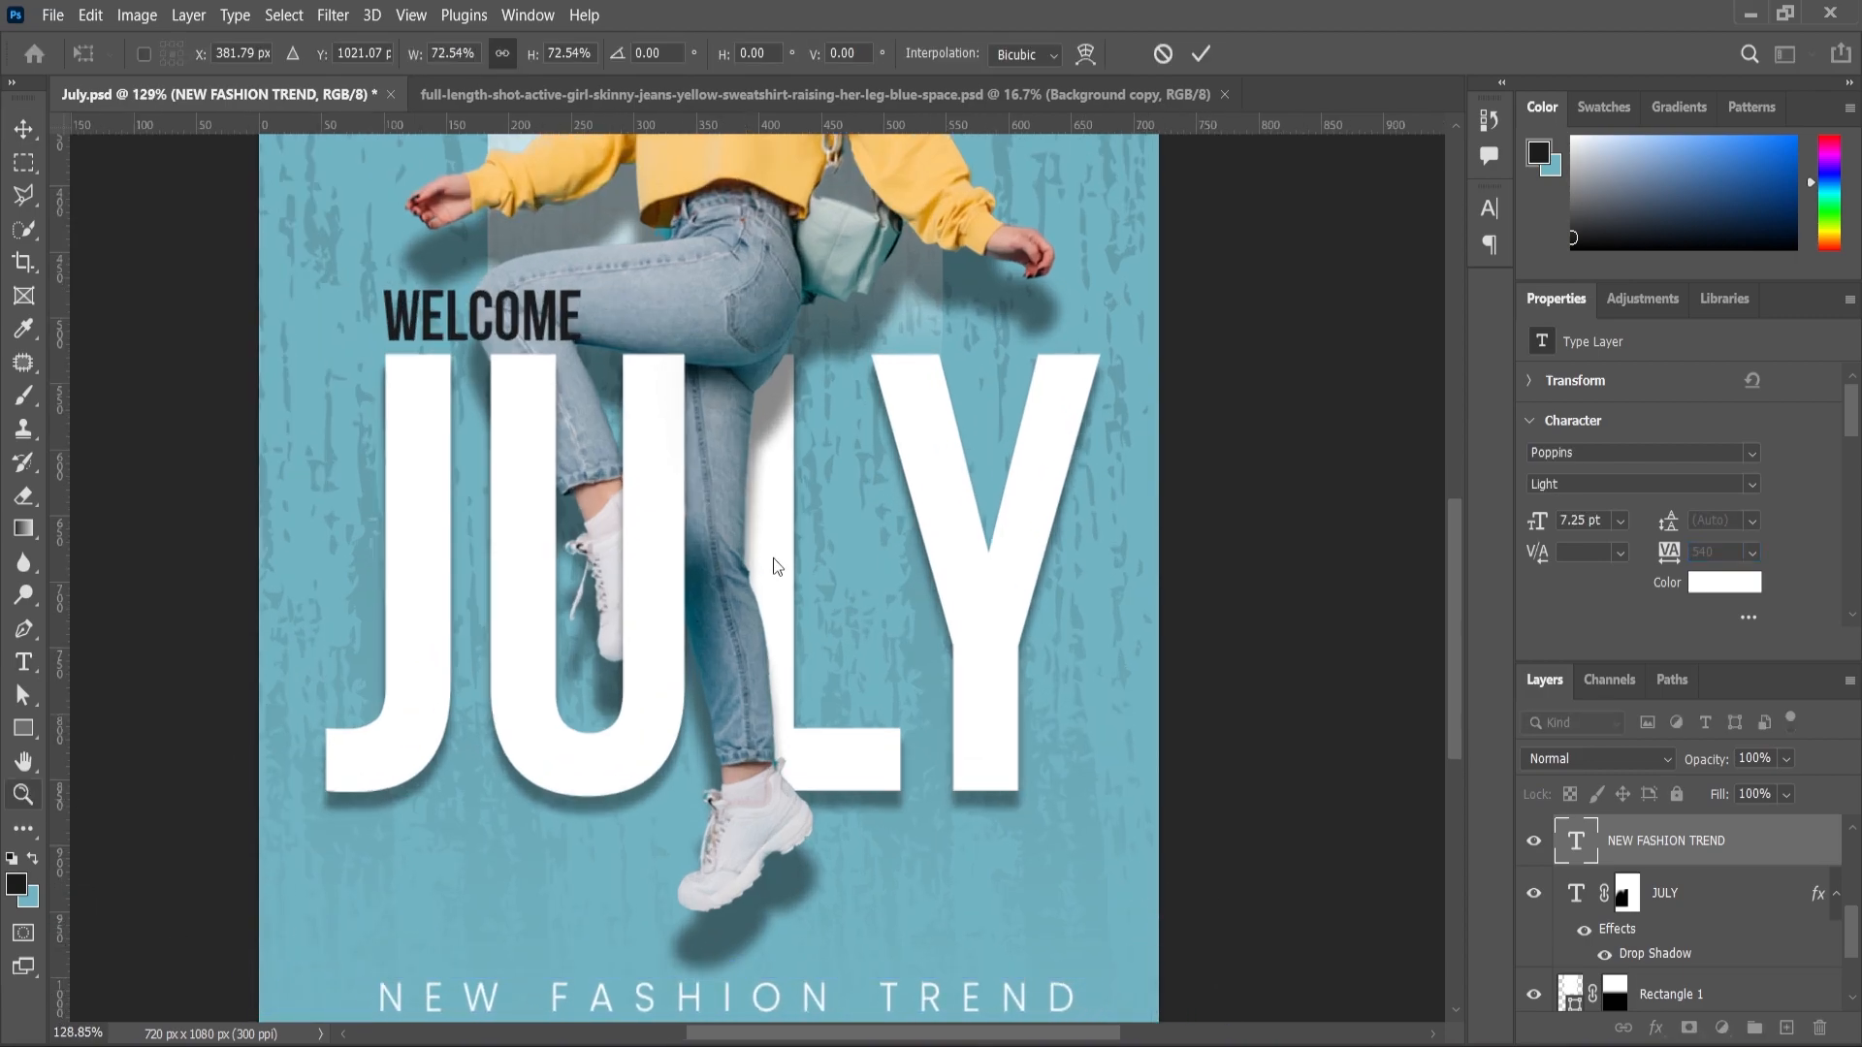
scroll(775, 566, "down", 3)
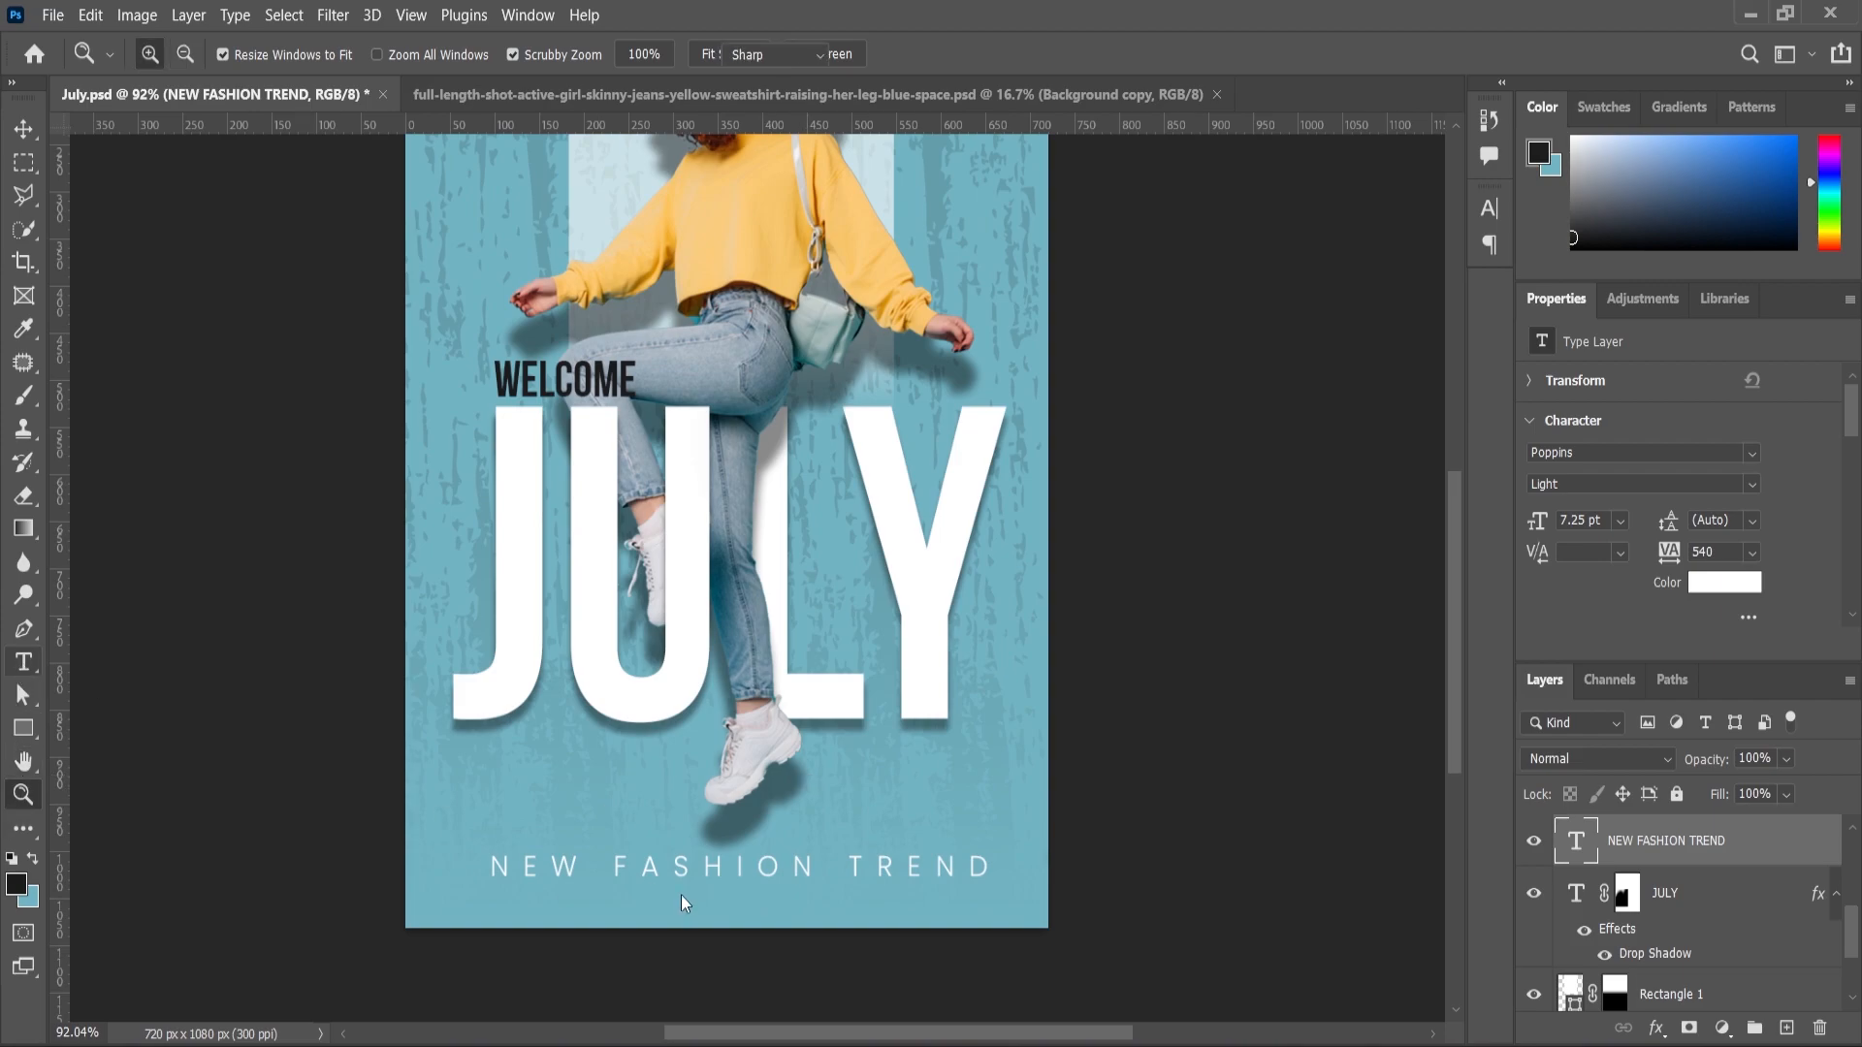
Recolor all of the NEW FASHION TREND text with the near-black foreground color.
left_click(676, 870)
key("ctrl+a")
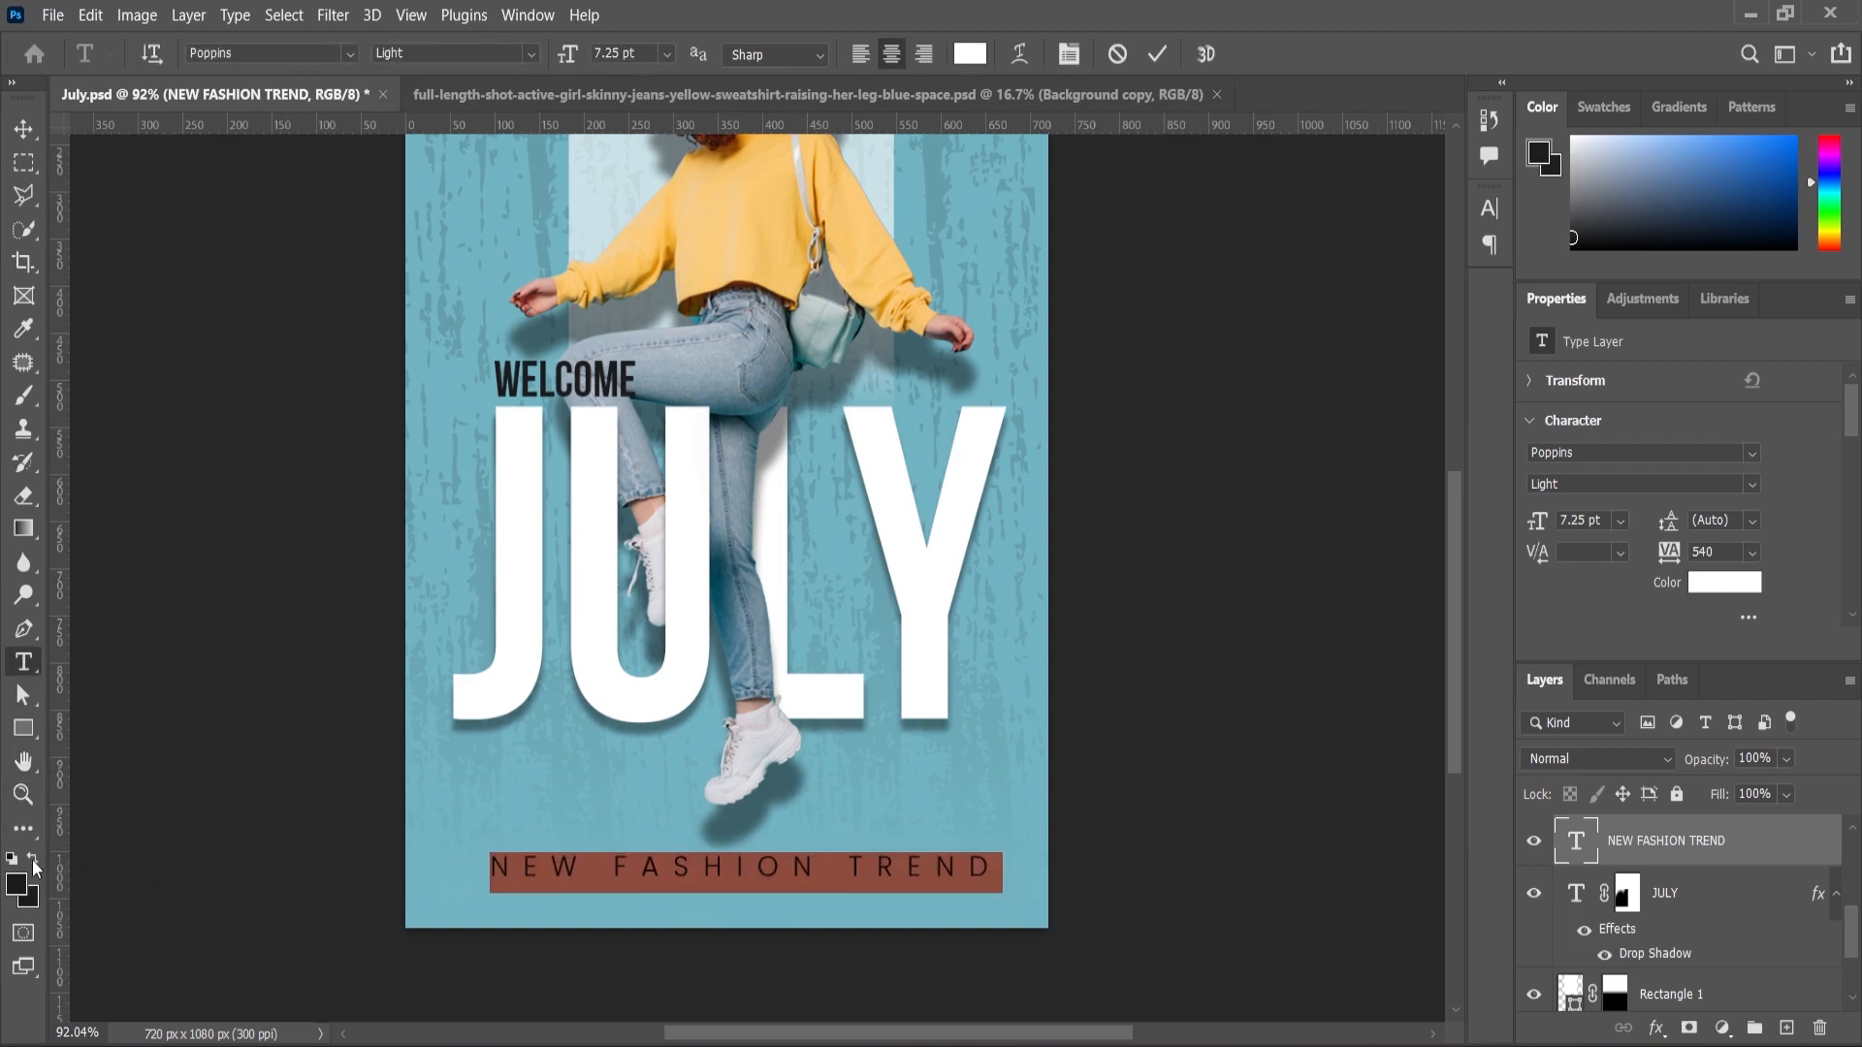
left_click(21, 793)
key("alt+BackSpace")
scroll(678, 776, "down", 2)
scroll(783, 909, "up", 4)
scroll(782, 908, "down", 2)
Scale the NEW FASHION TREND text down to about 6.2 pt, shift it slightly into place below JULY, and save the poster.
left_click(23, 129)
scroll(1049, 804, "up", 2)
left_click(1115, 870)
left_click_drag(1115, 870, 1059, 868)
left_click_drag(797, 902, 793, 895)
key("Return")
left_click(23, 794)
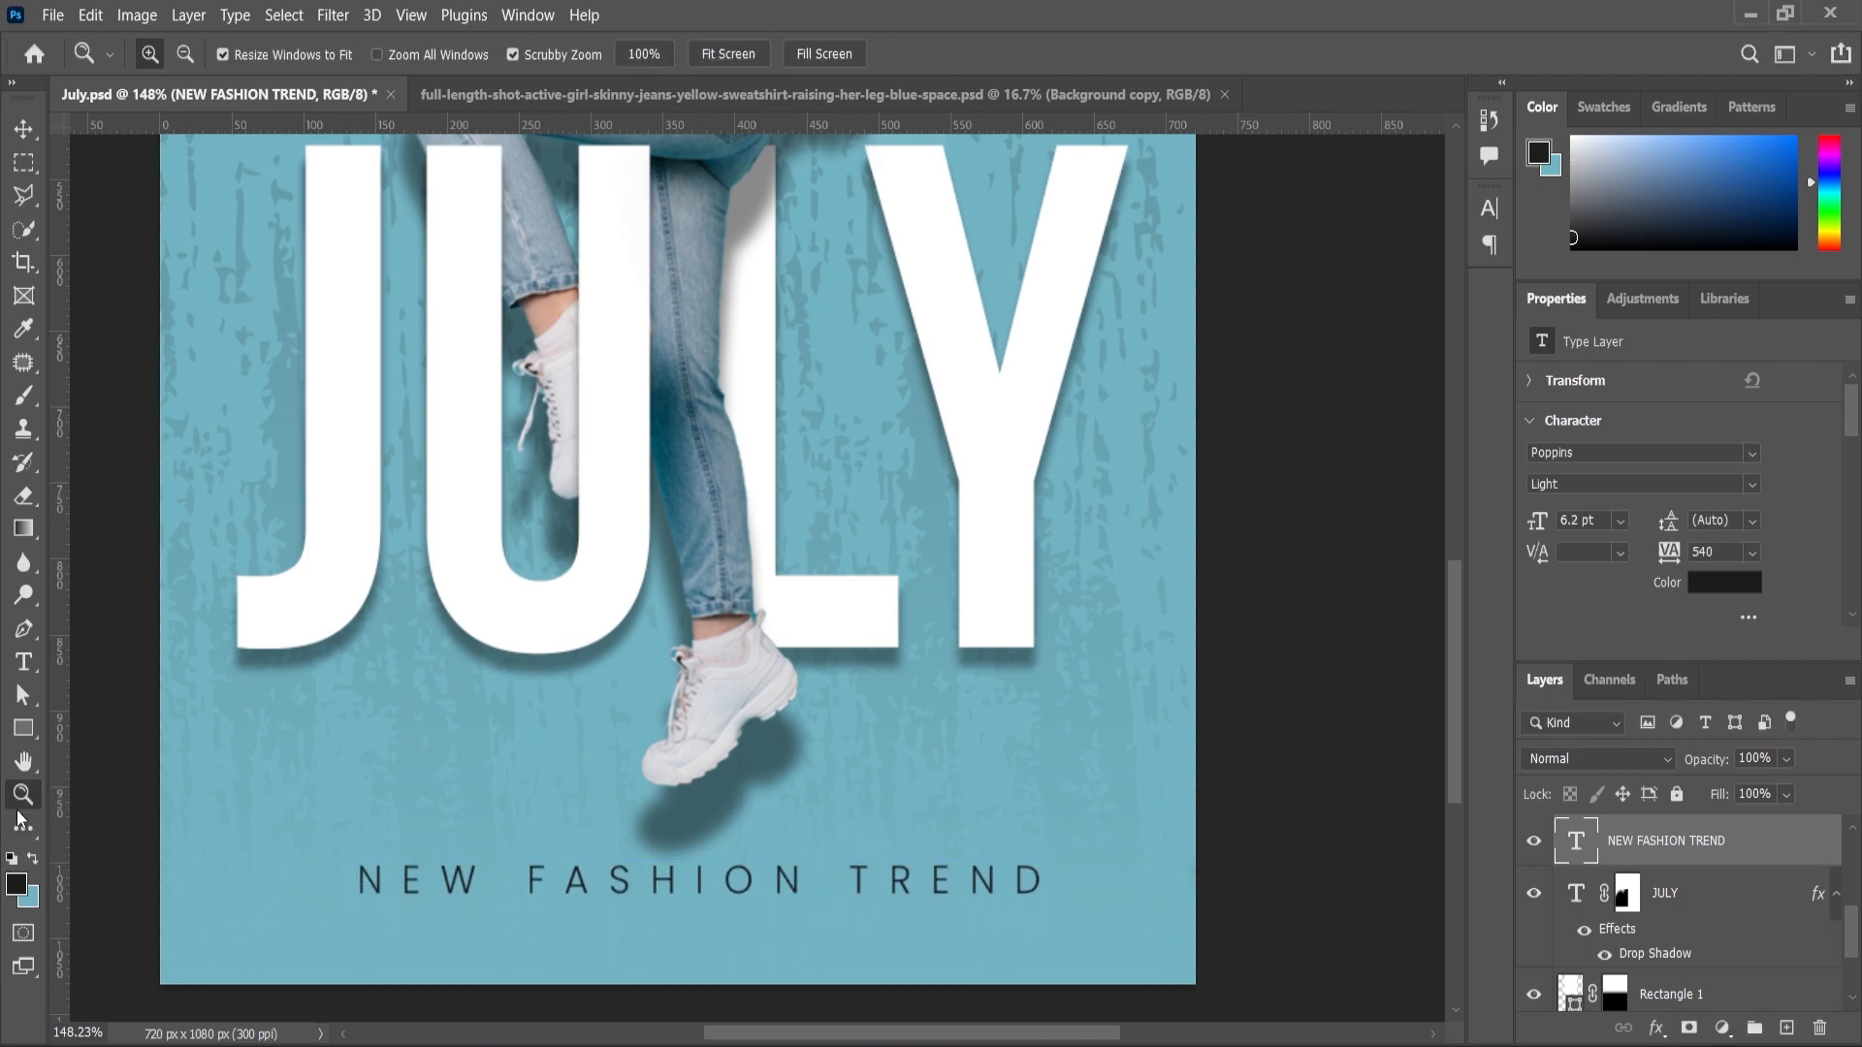
left_click(742, 56)
key("ctrl+s")
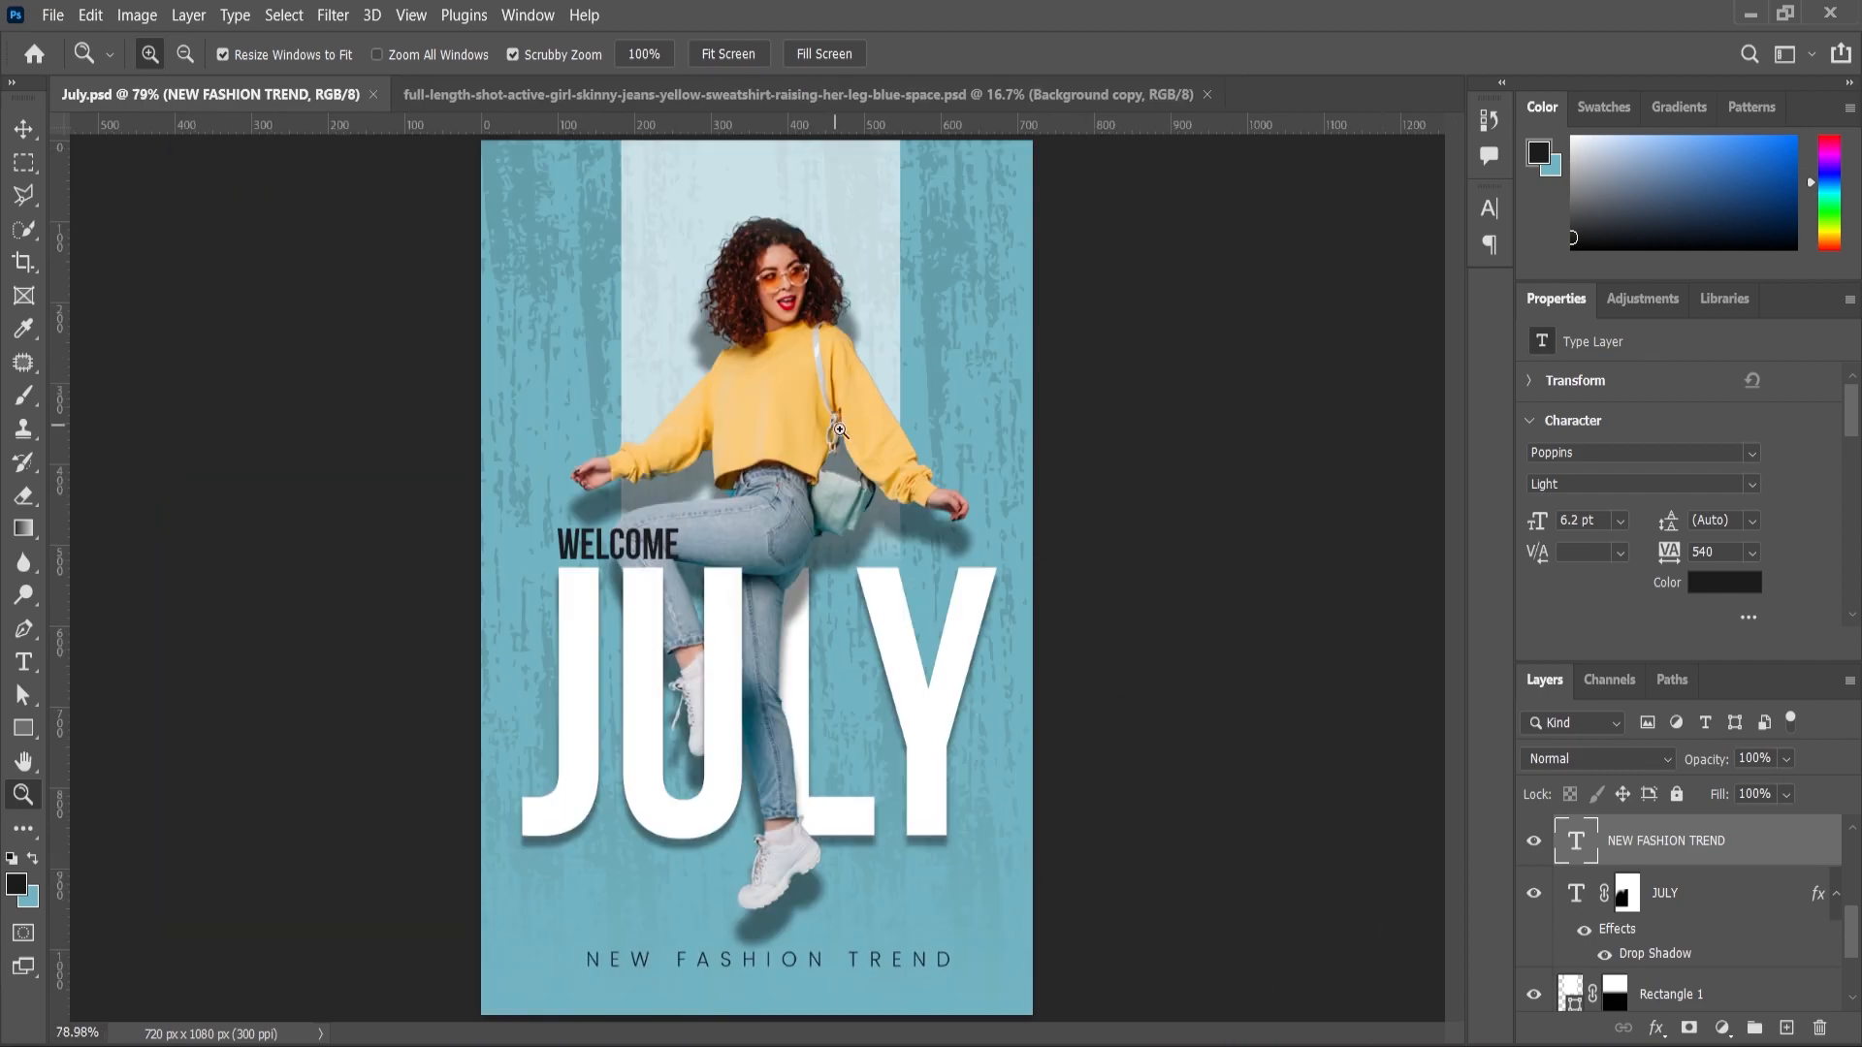
Apply Levels to the woman's Background copy layer with input levels 2, 0.87 and 249.
left_click(29, 134)
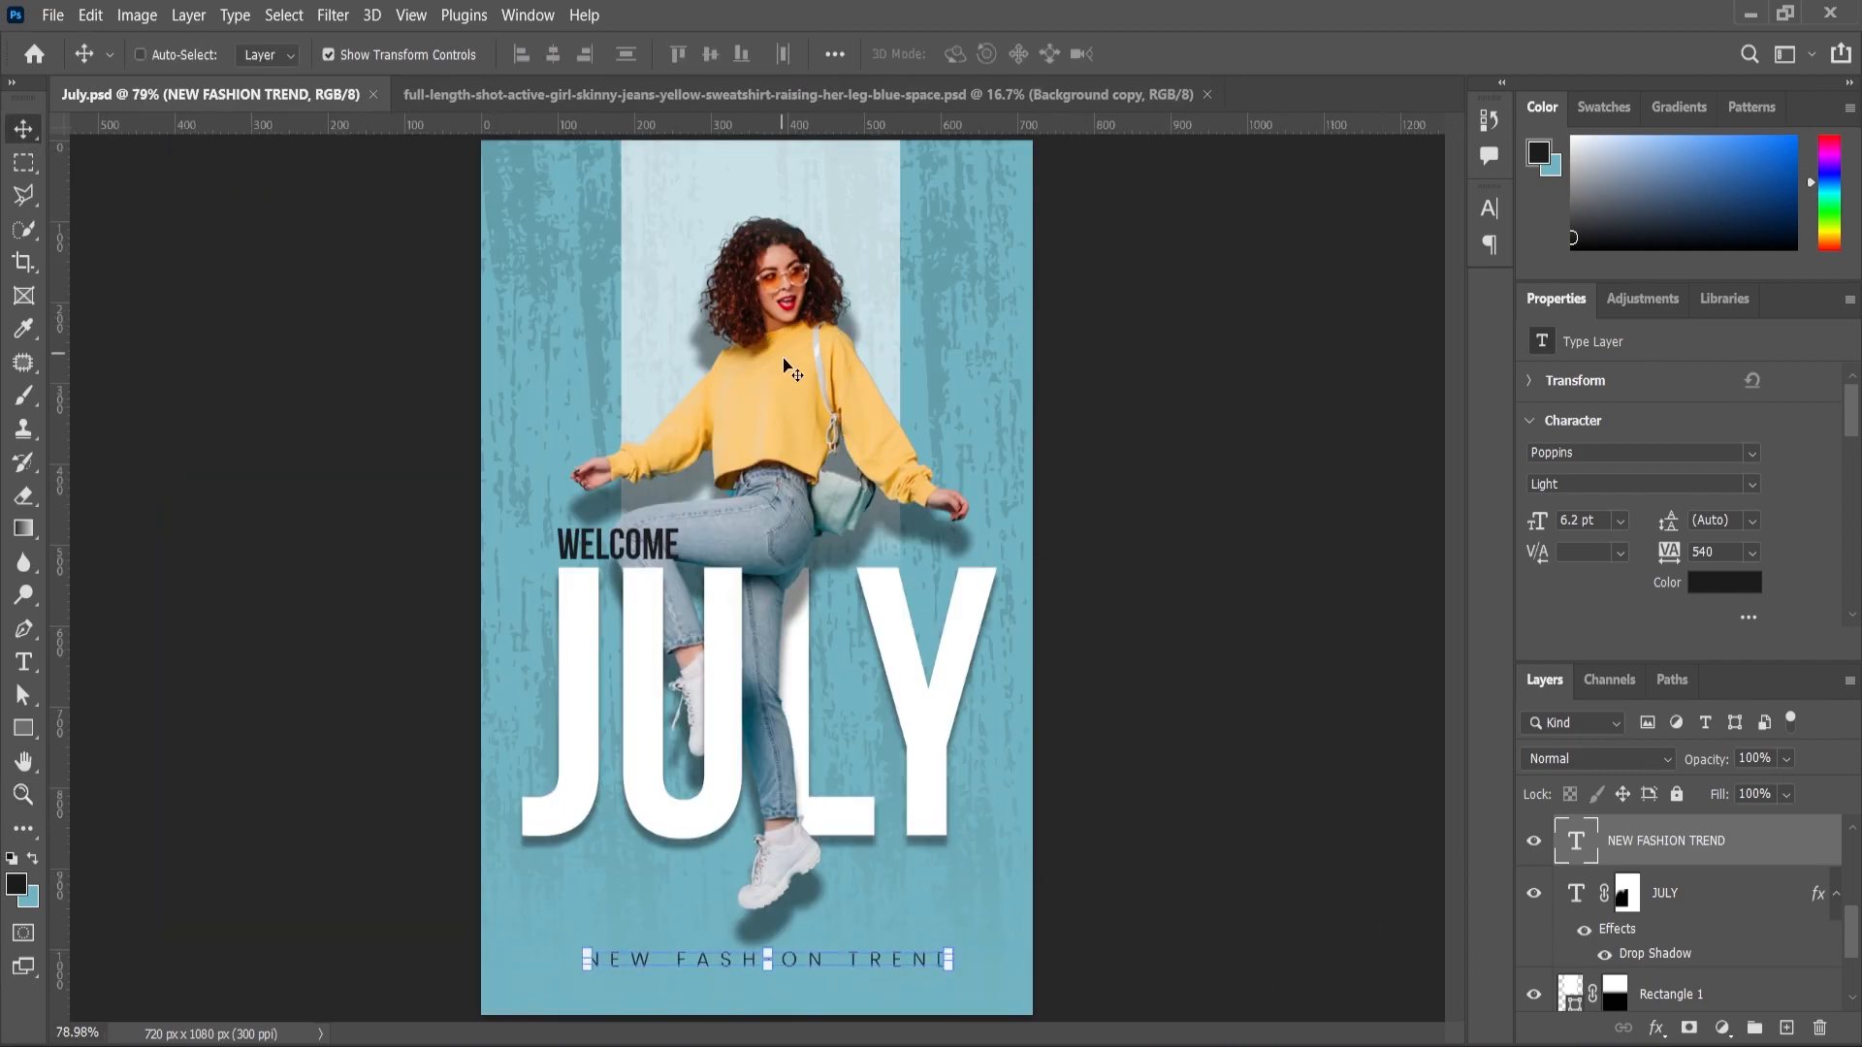
left_click(722, 329)
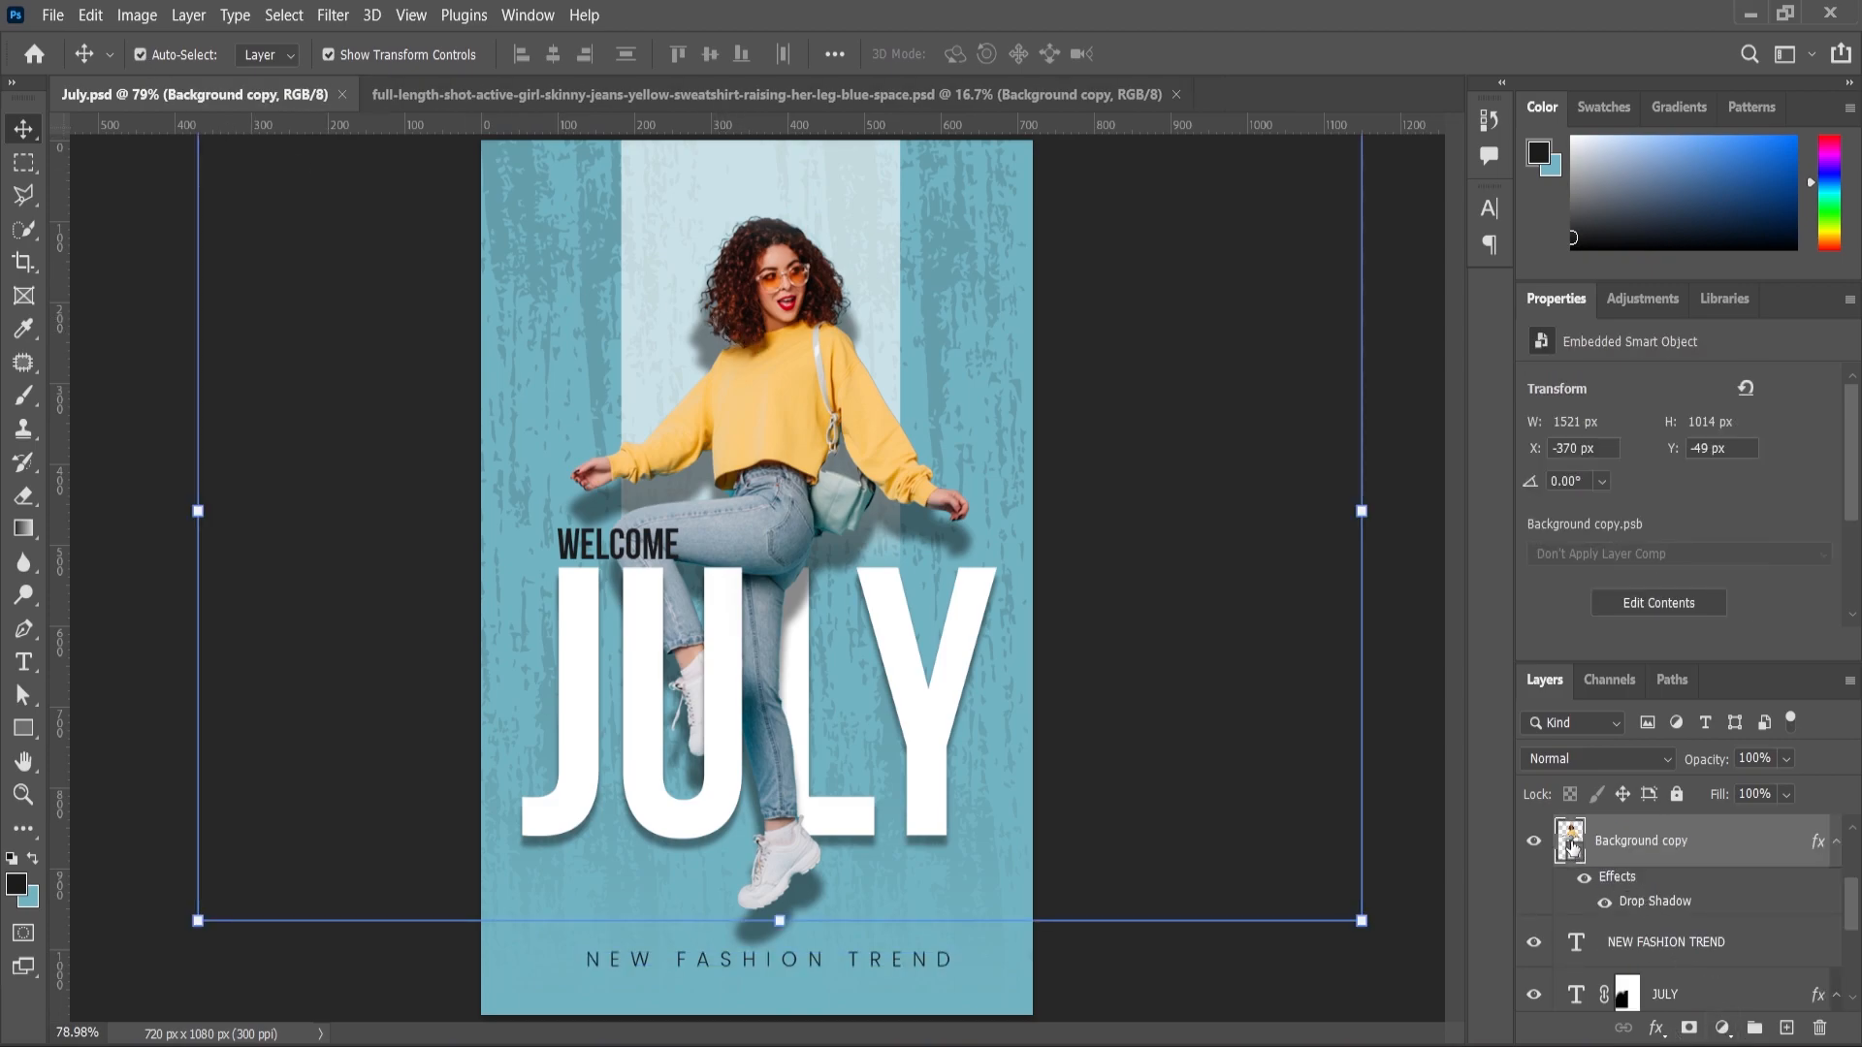
key("ctrl+l")
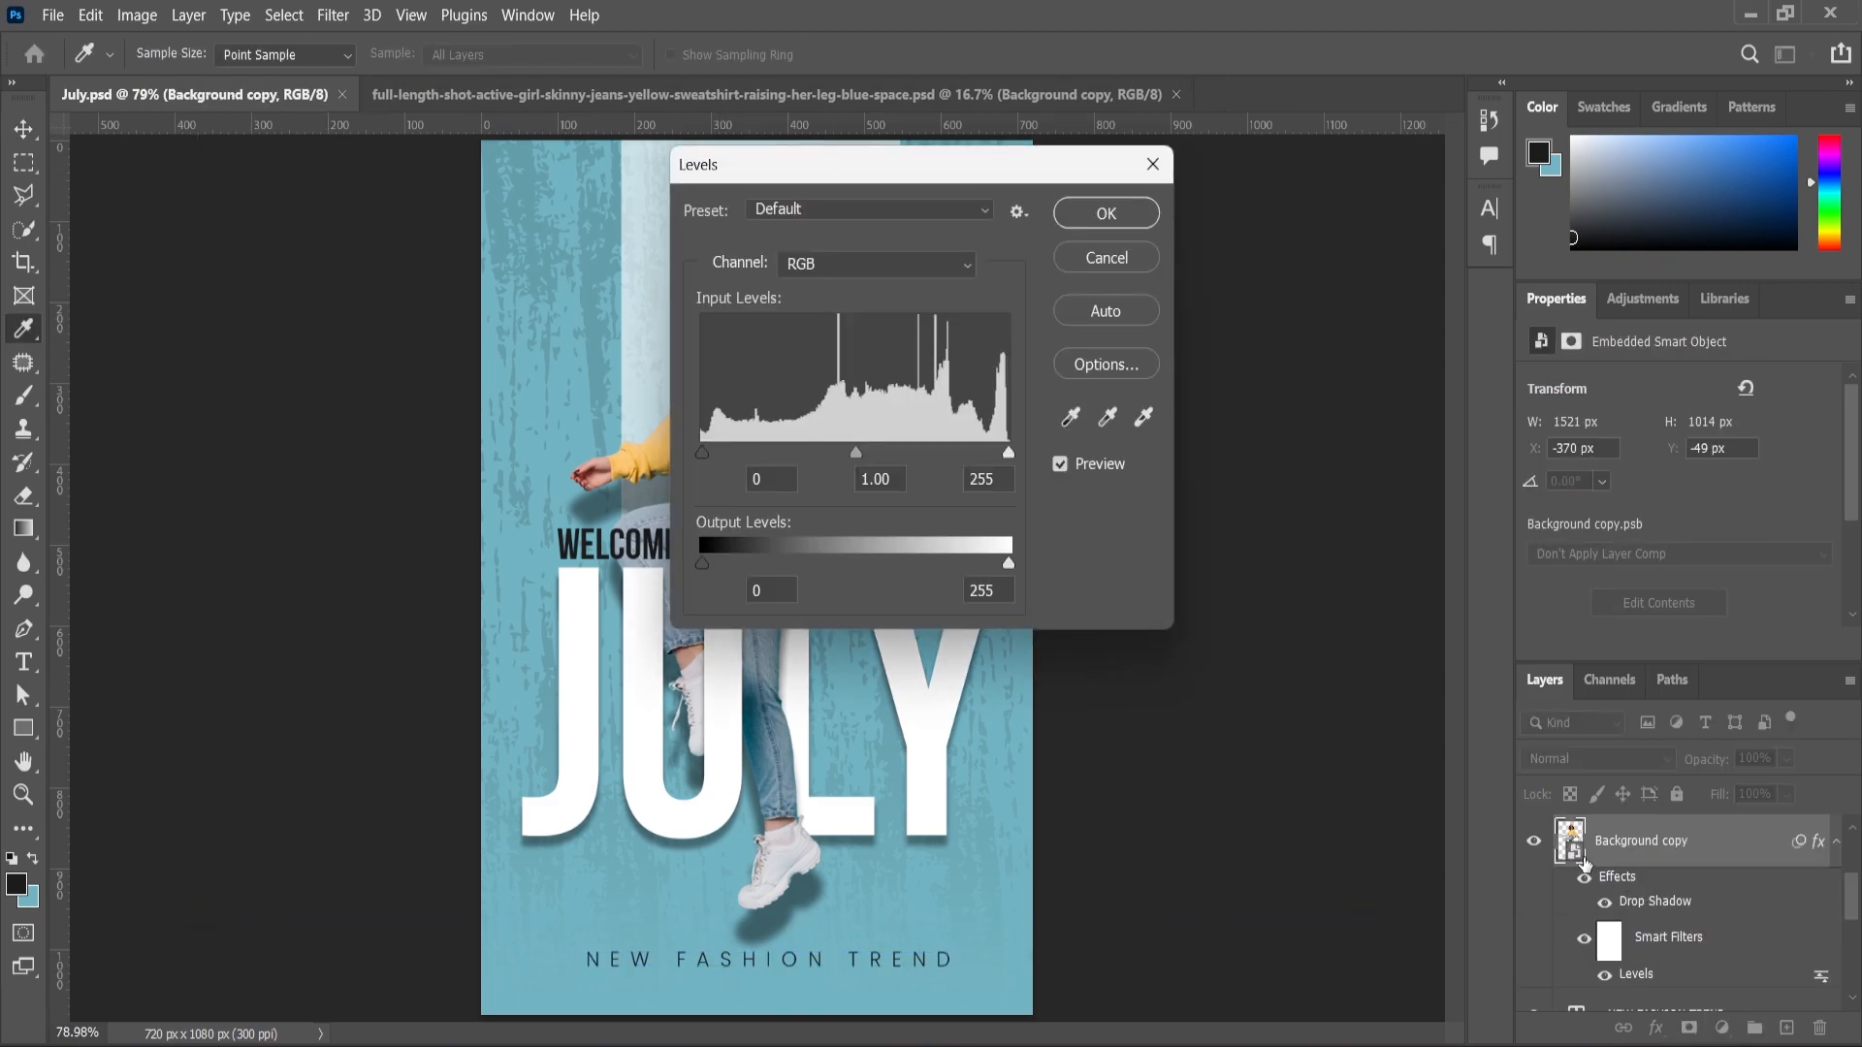
left_click_drag(863, 193, 1202, 291)
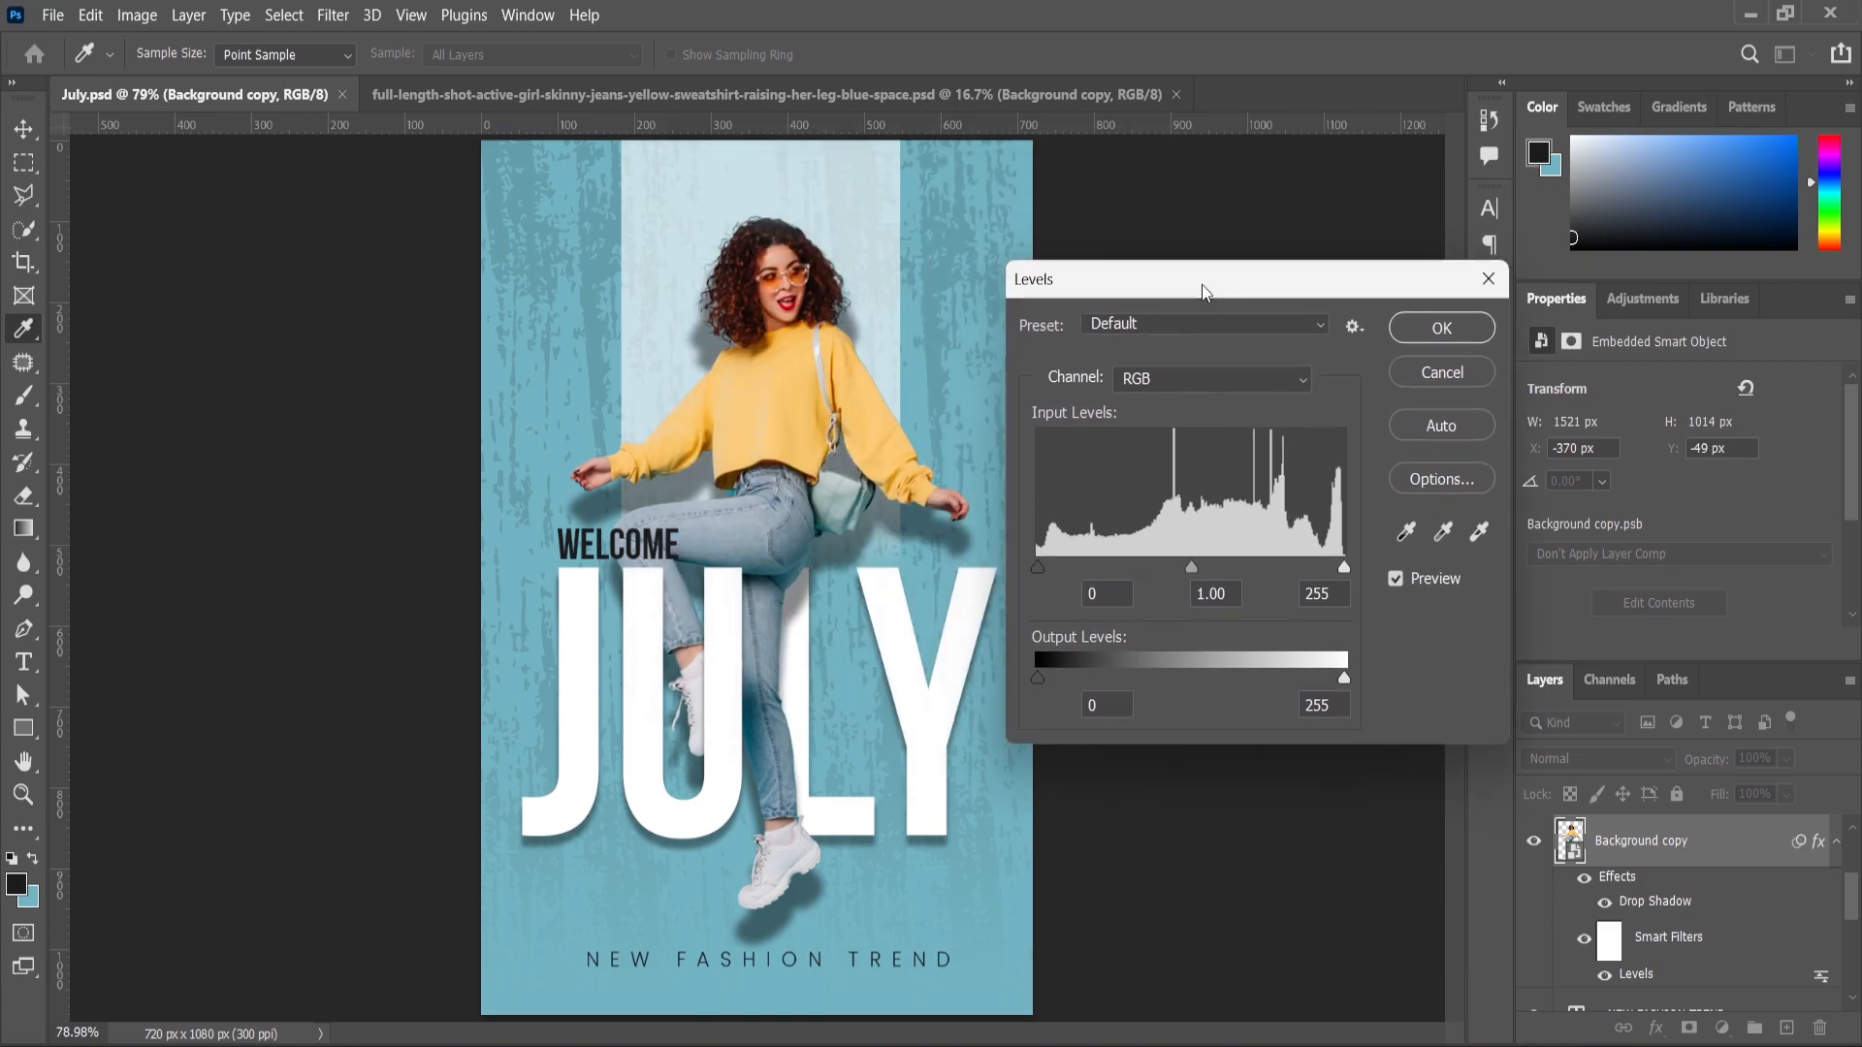
left_click_drag(1338, 568, 1334, 572)
left_click(1336, 578)
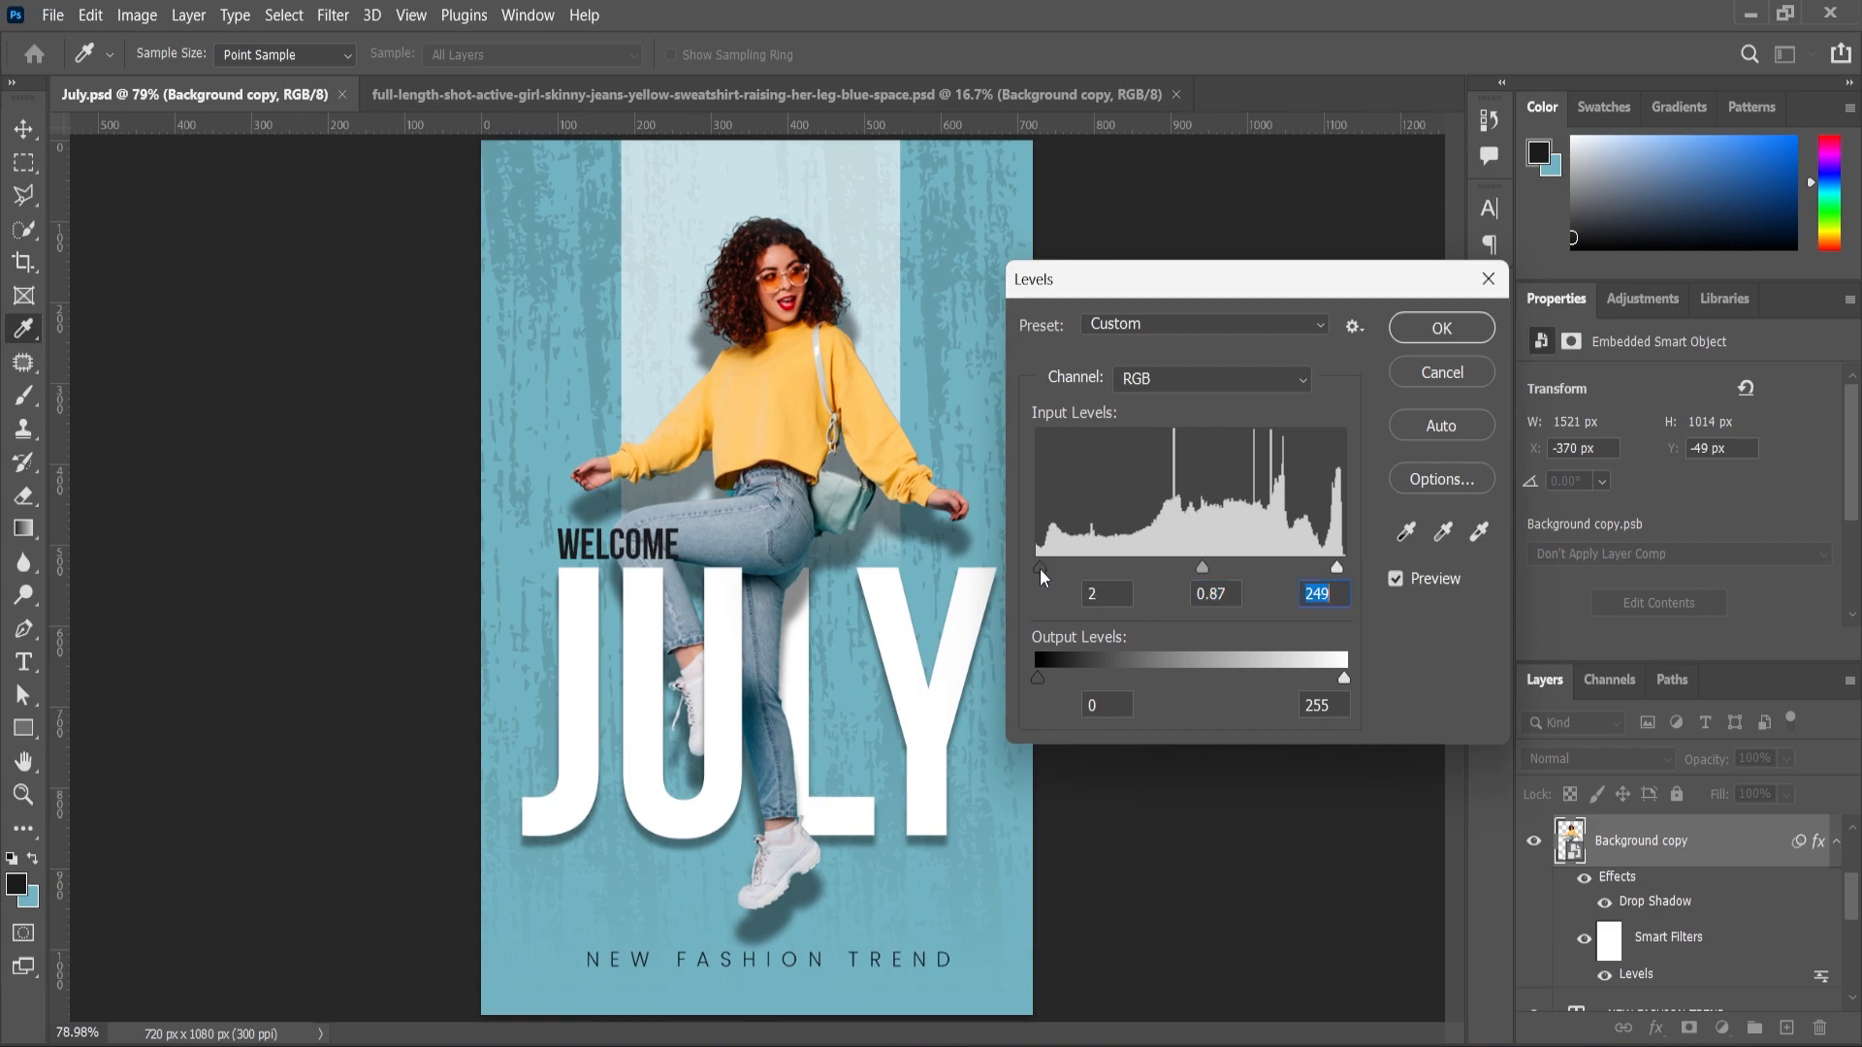
left_click(1442, 330)
Deselect the woman's layer and save the finished poster.
scroll(950, 602, "down", 1)
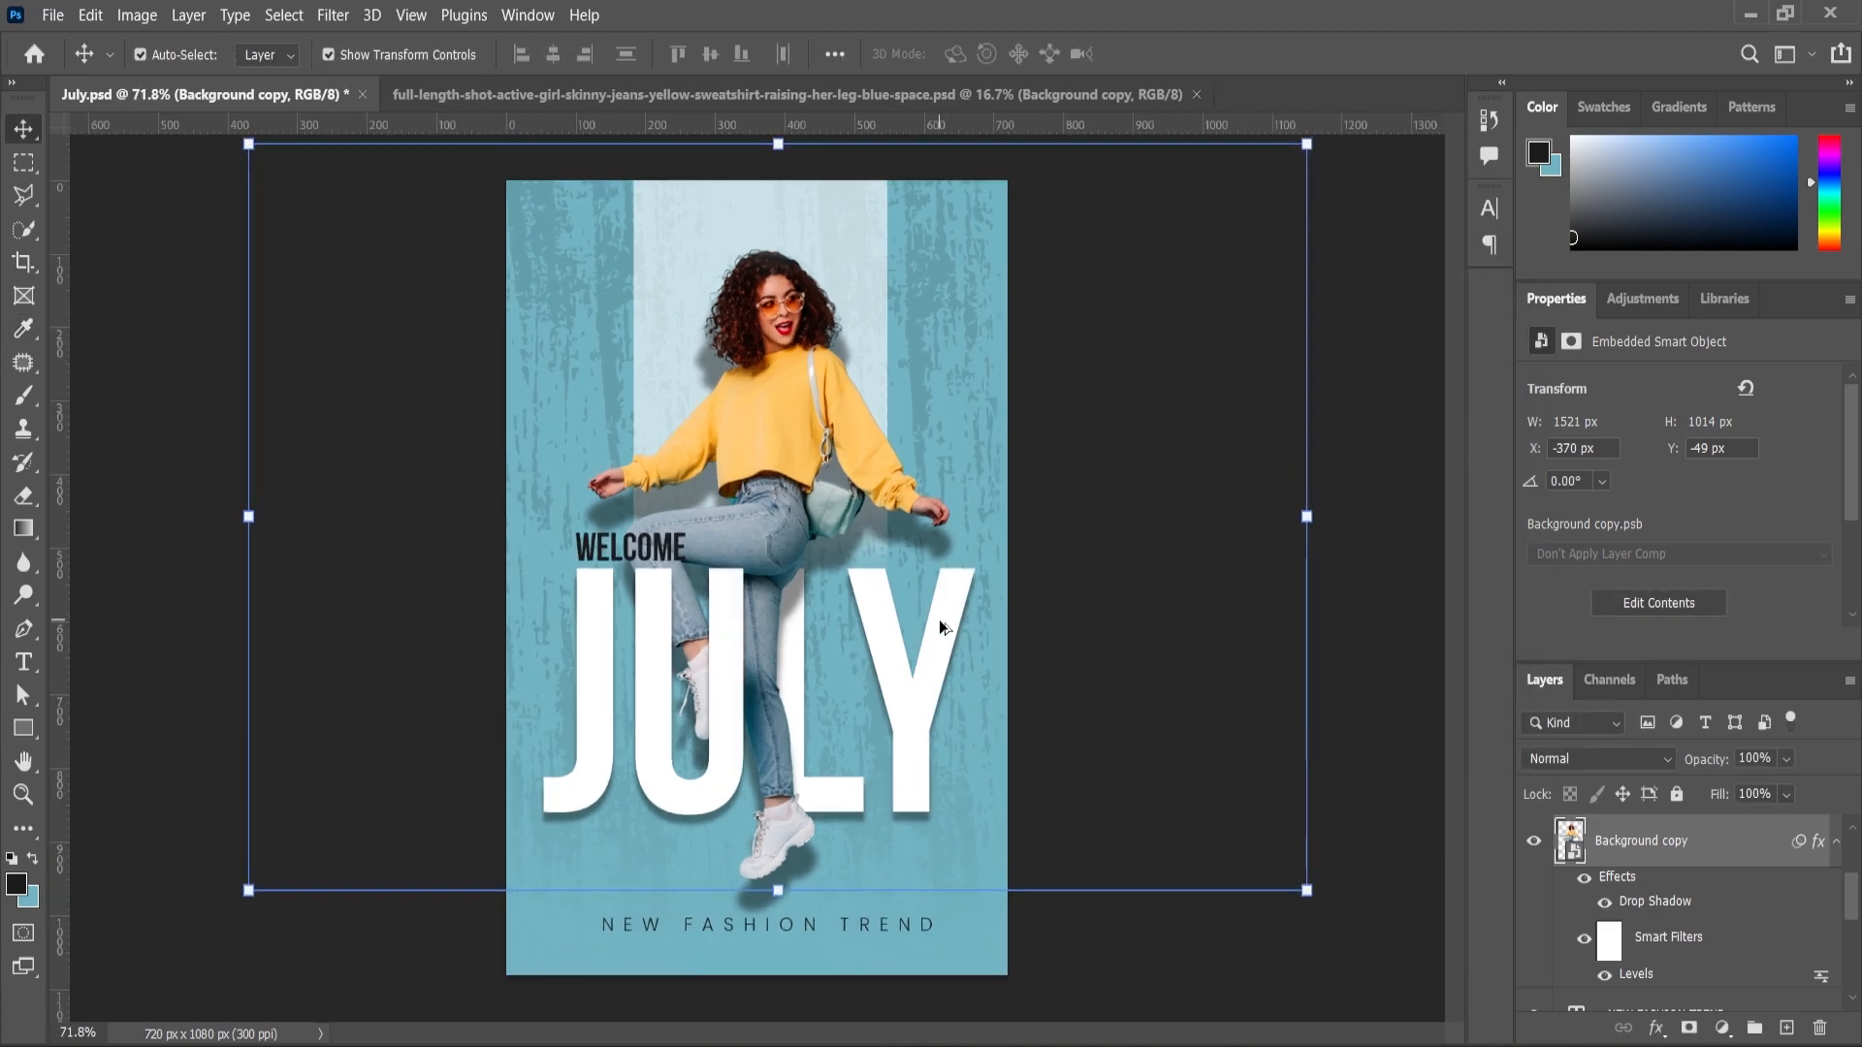
left_click(1348, 801)
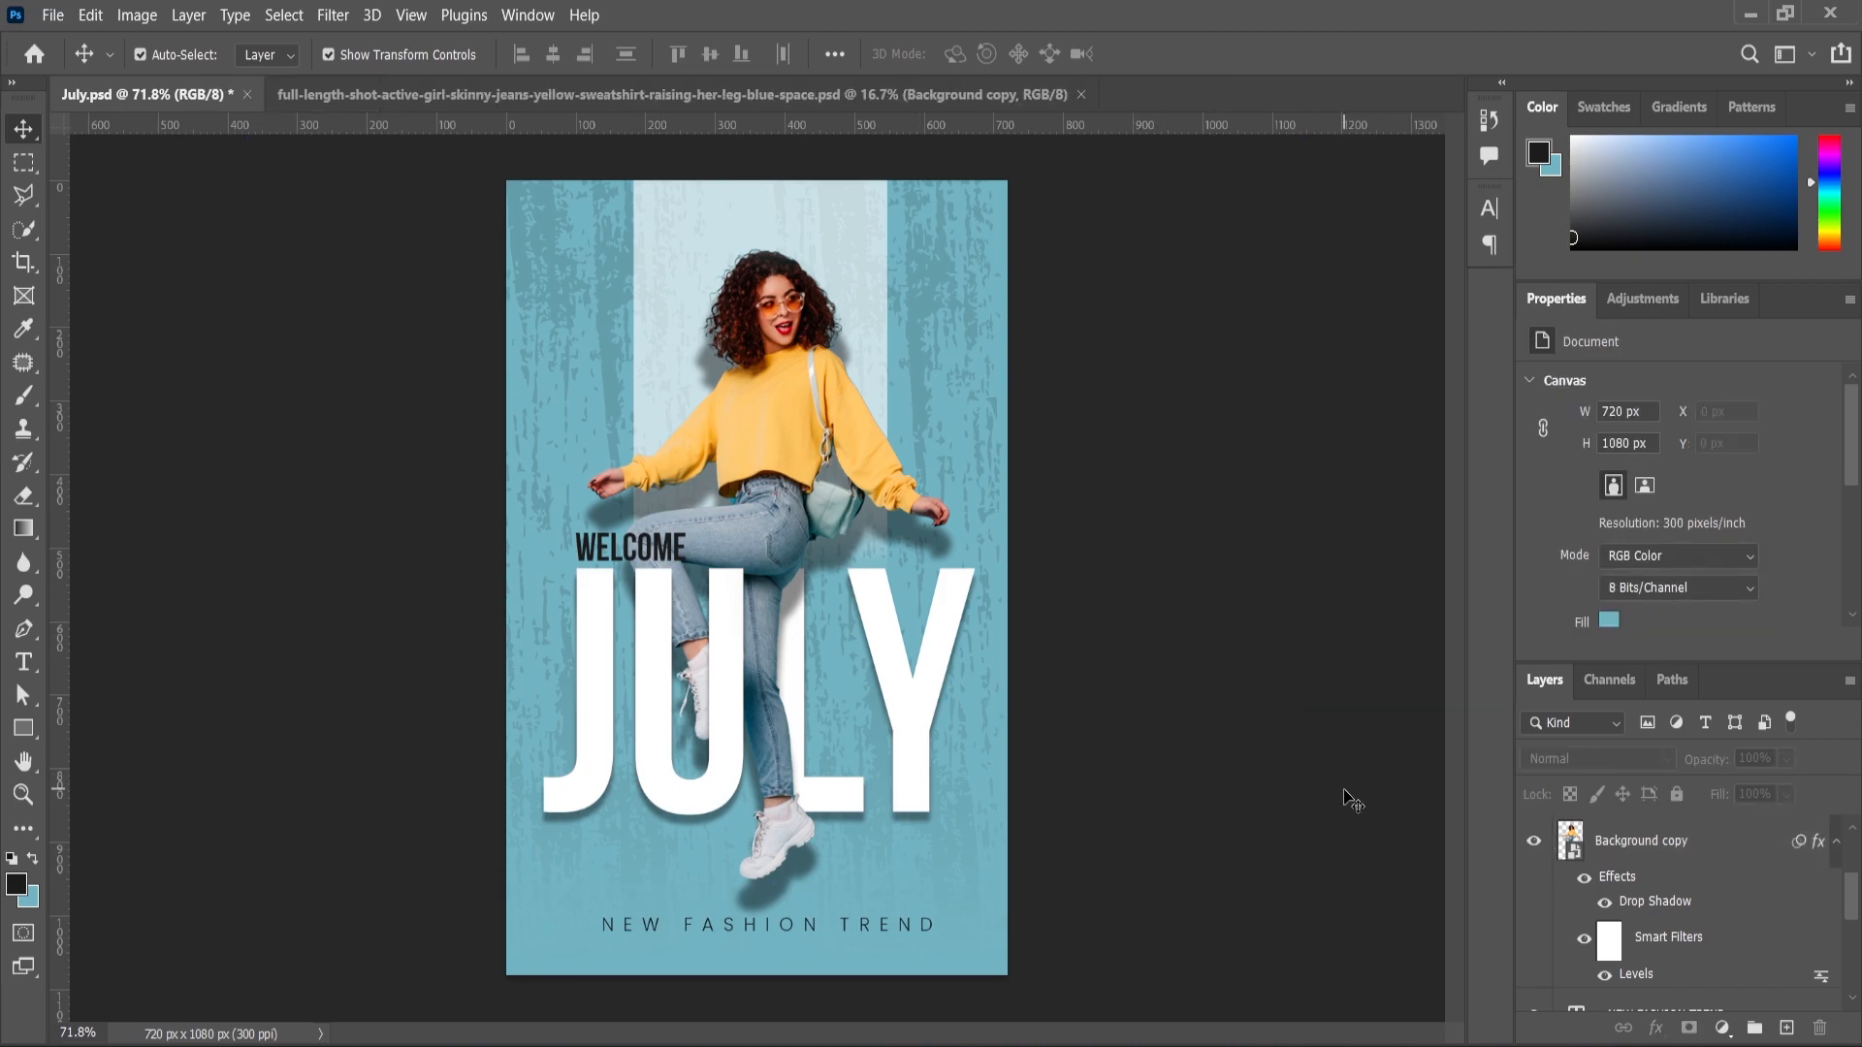
key("ctrl+s")
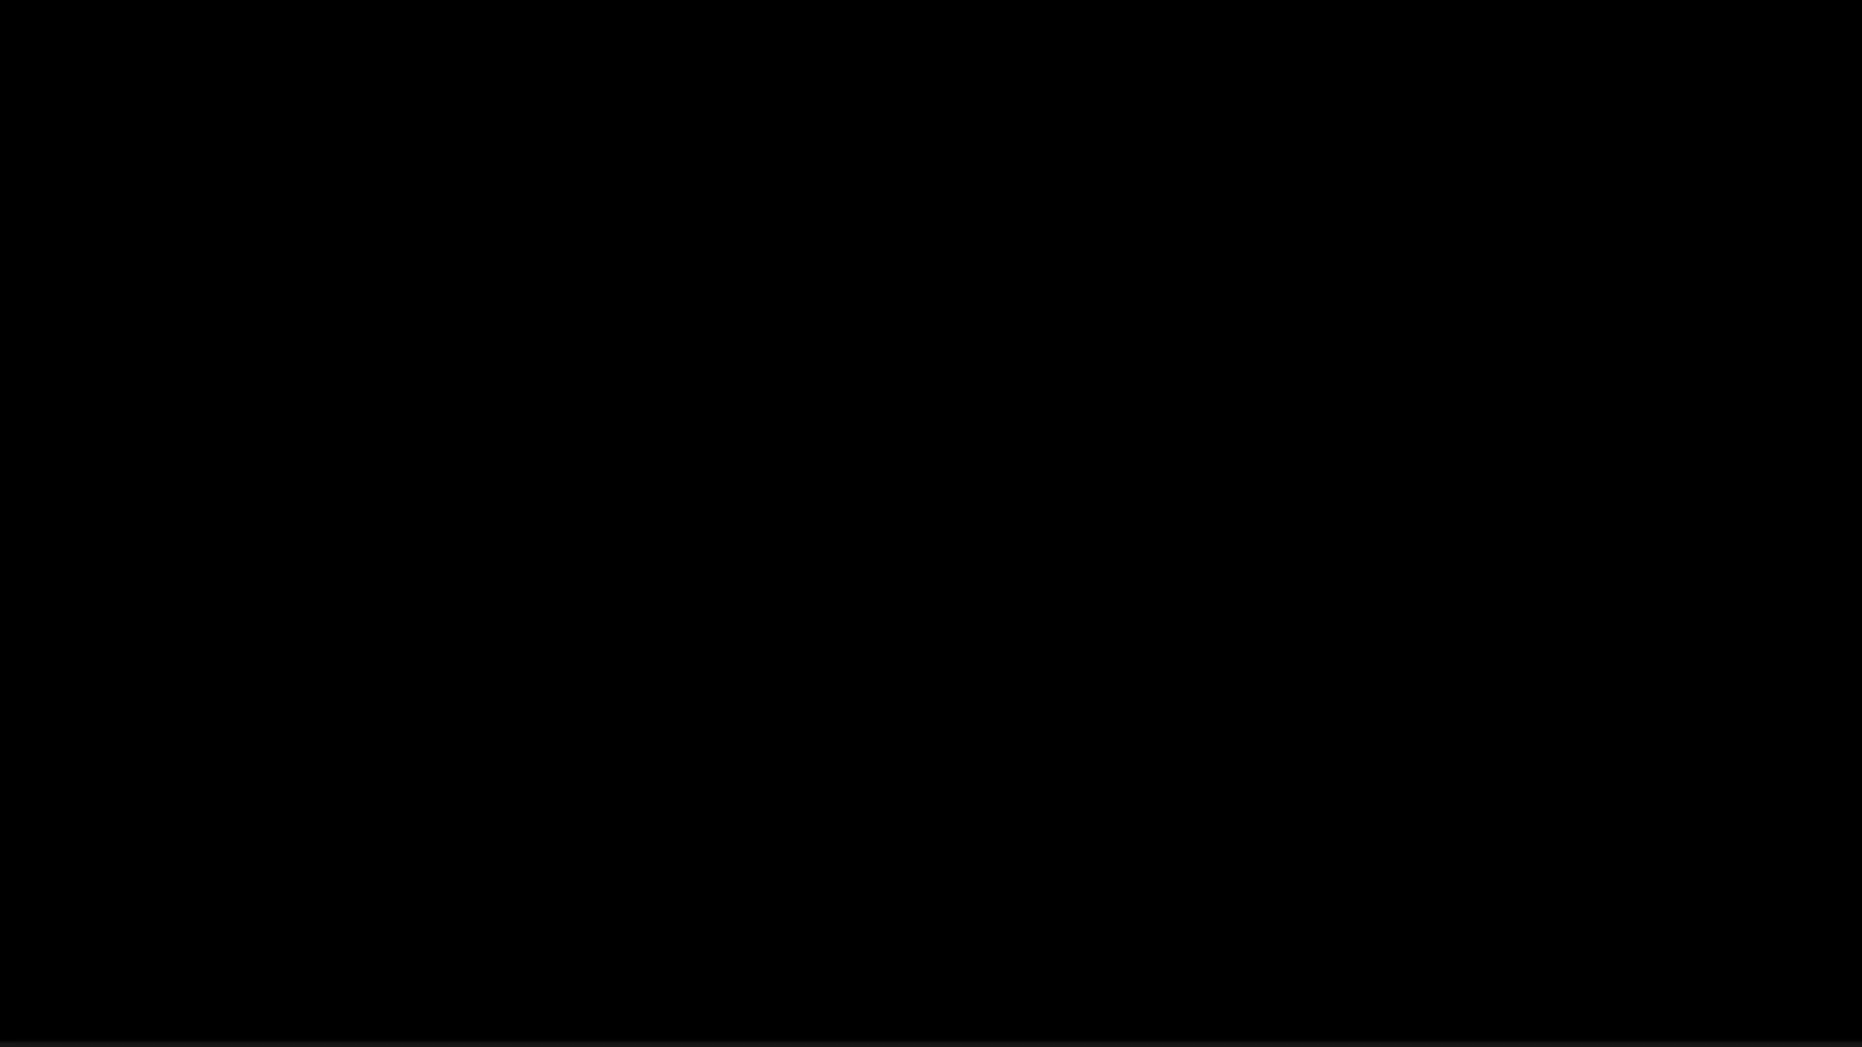